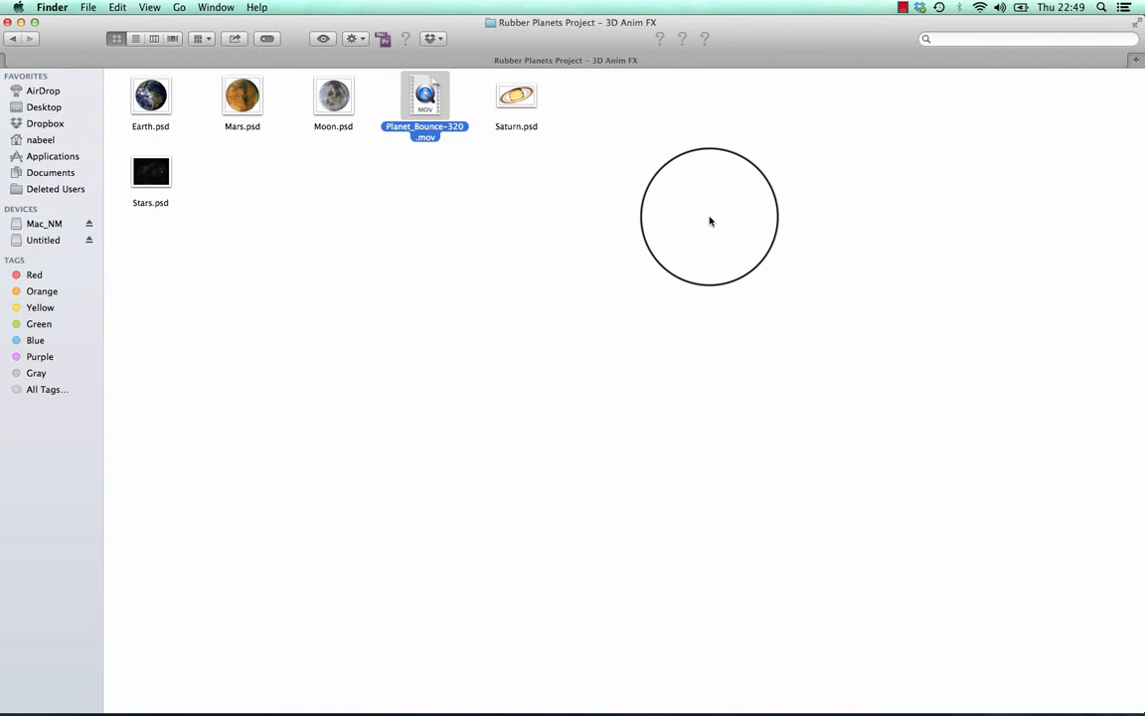
# Step: Open Planet_Bounce-320.mov in VLC and enlarge the player window
pyautogui.rightClick(426, 93)
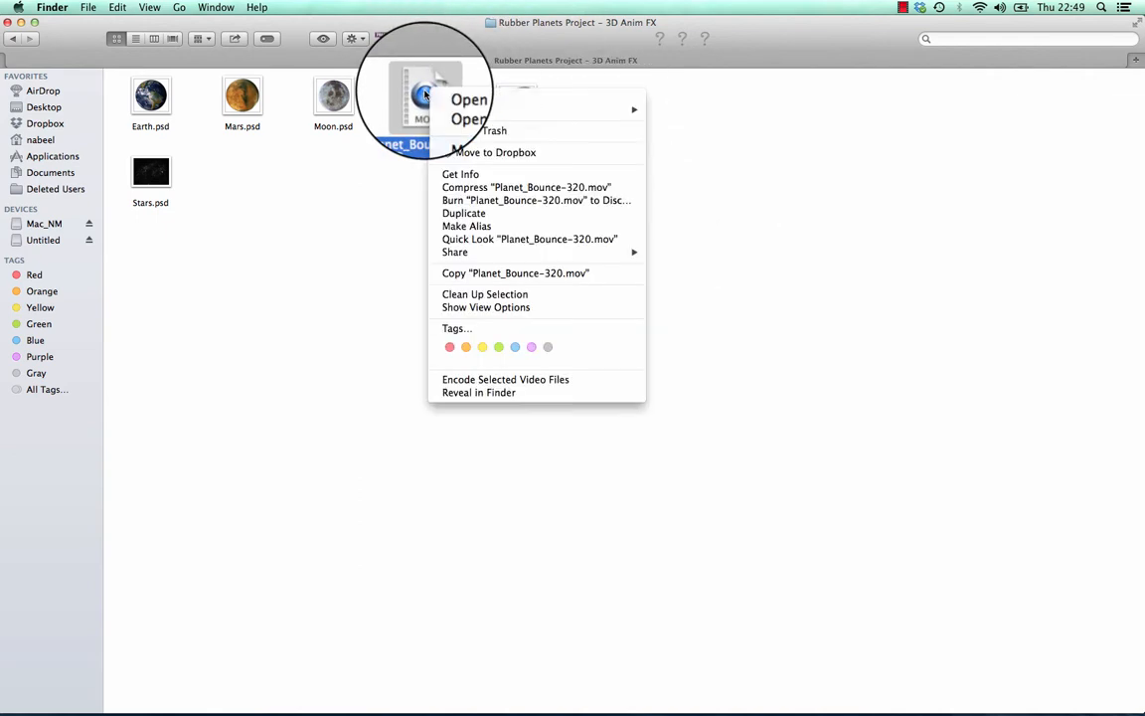
pyautogui.moveTo(487, 110)
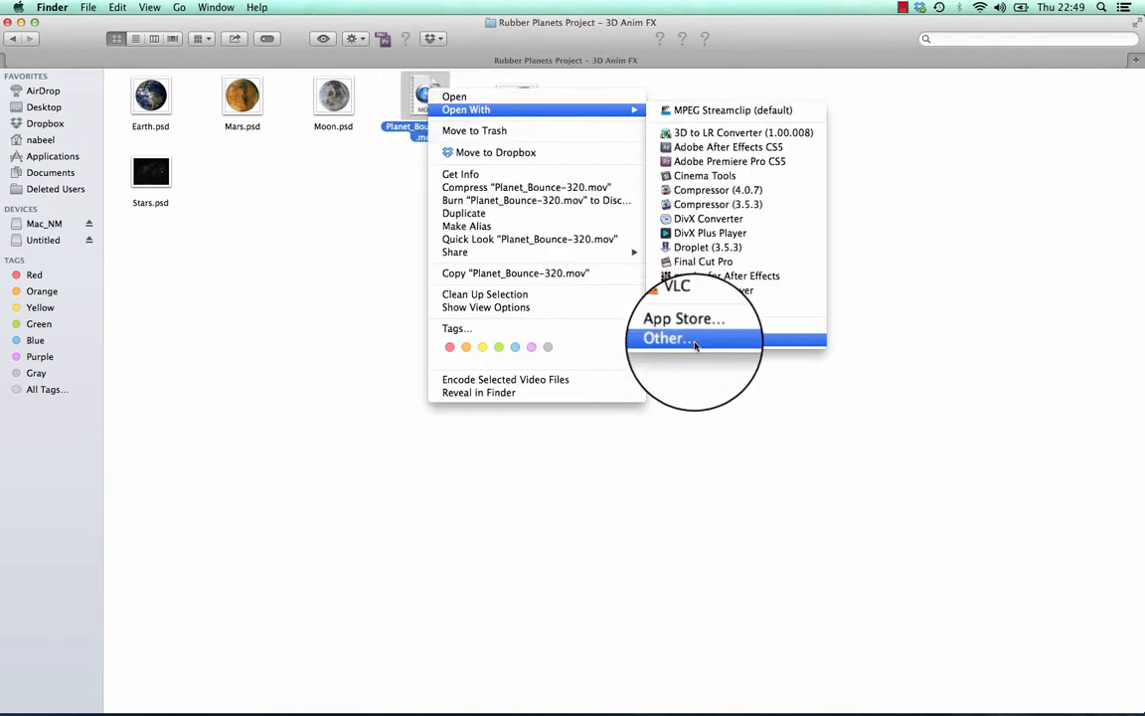
pyautogui.click(694, 305)
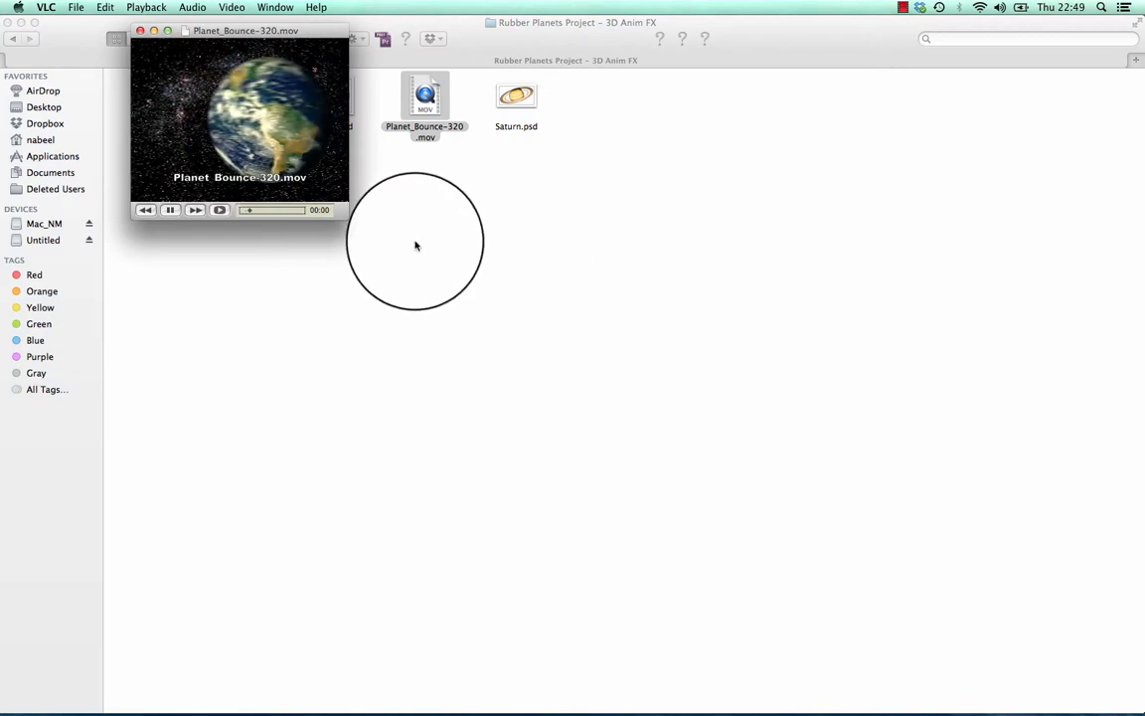
pyautogui.moveTo(343, 213); pyautogui.dragTo(844, 550)
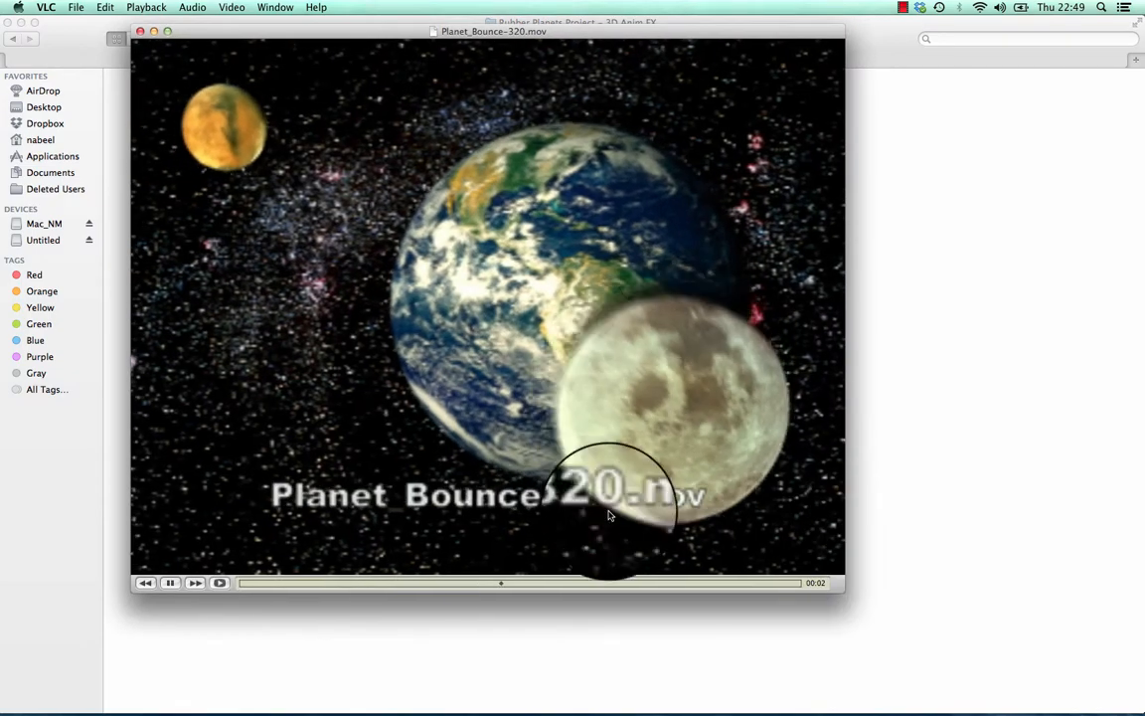
# Step: Replay the Planet_Bounce-320.mov animation from the start at a larger size to study it, and minimize the player
pyautogui.click(169, 583)
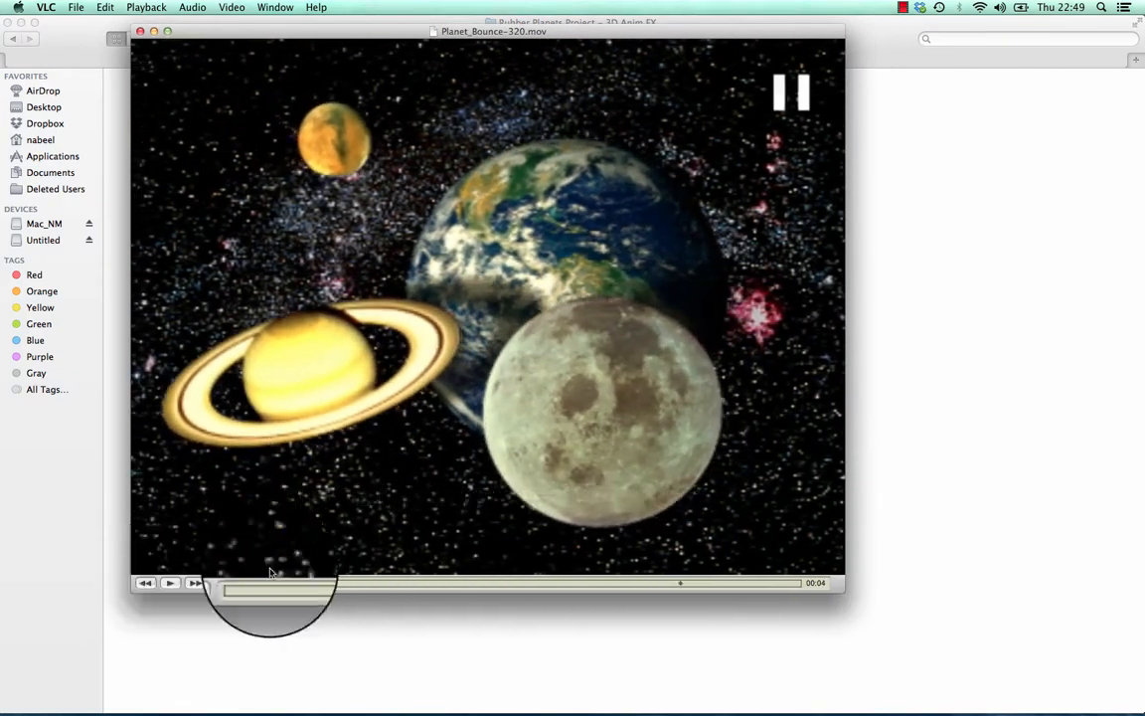
pyautogui.moveTo(524, 583); pyautogui.dragTo(178, 586)
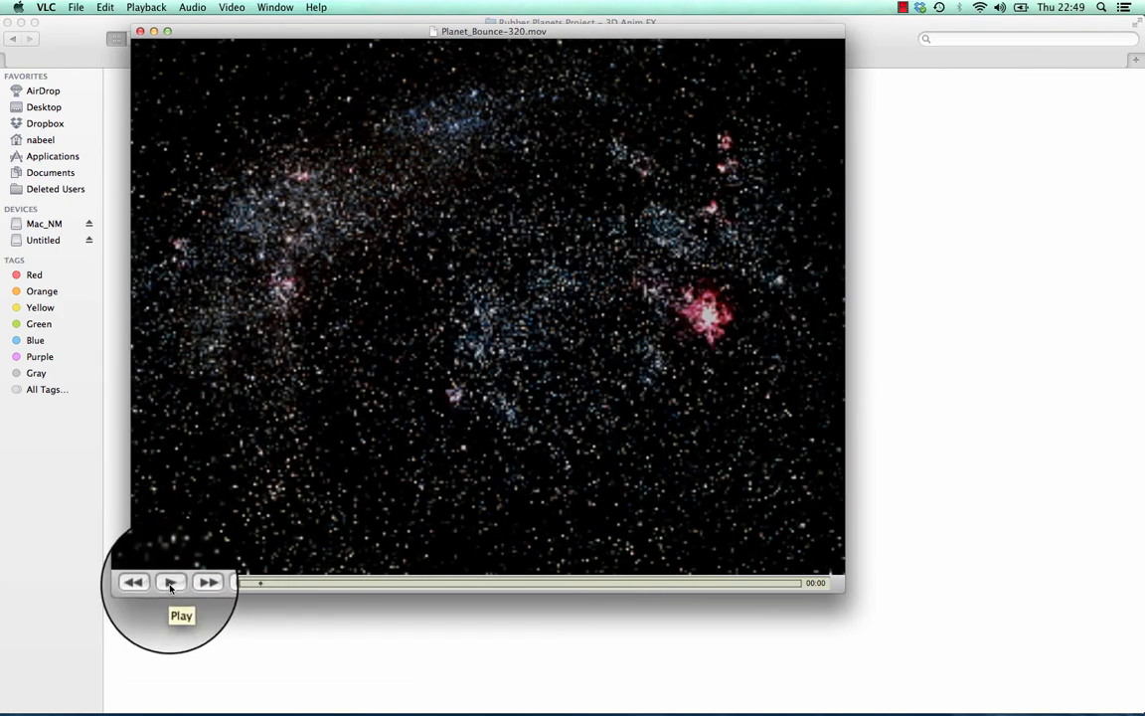
pyautogui.click(170, 584)
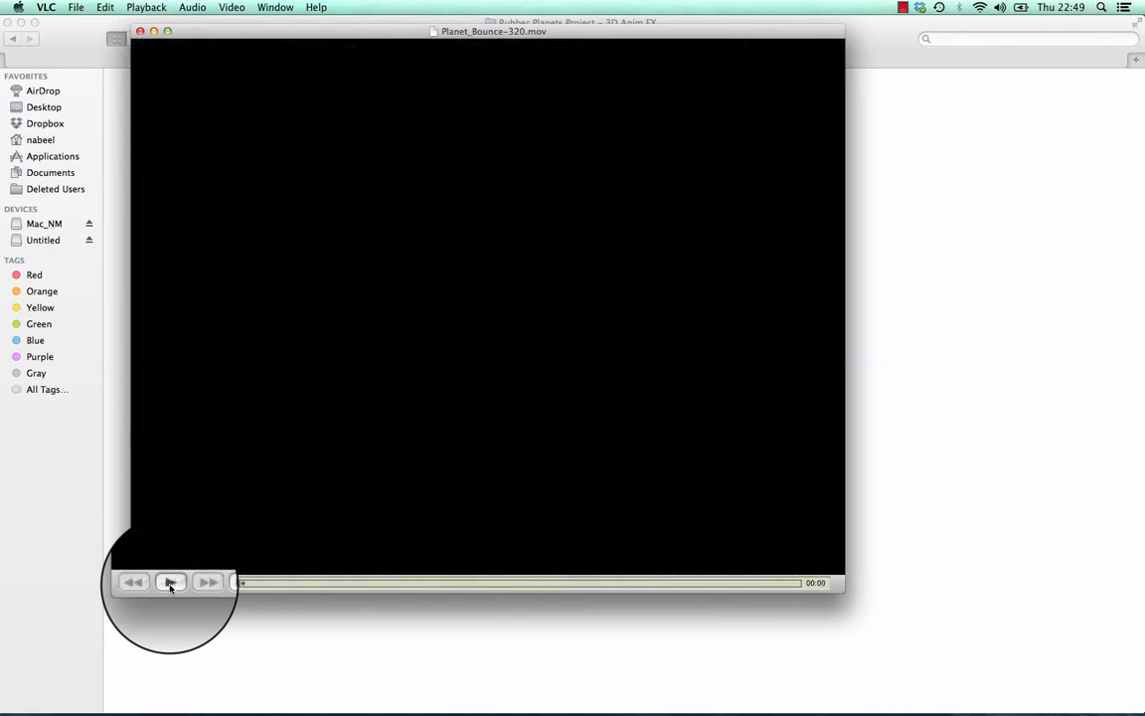
pyautogui.click(170, 583)
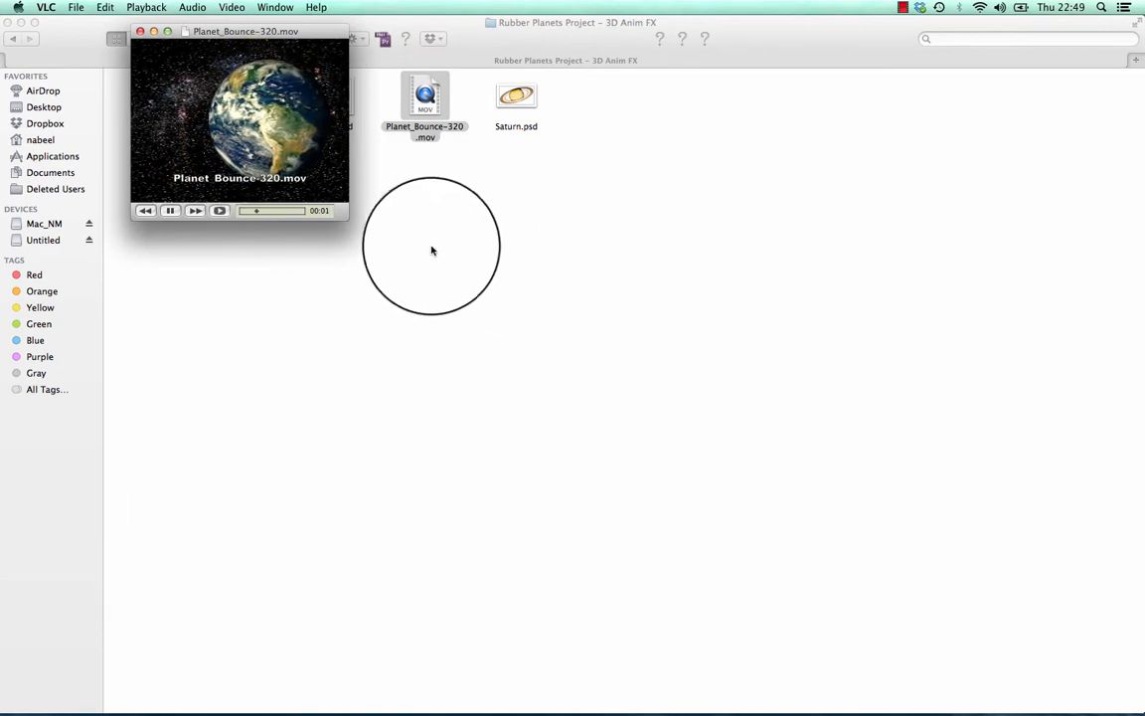
pyautogui.moveTo(349, 221); pyautogui.dragTo(935, 659)
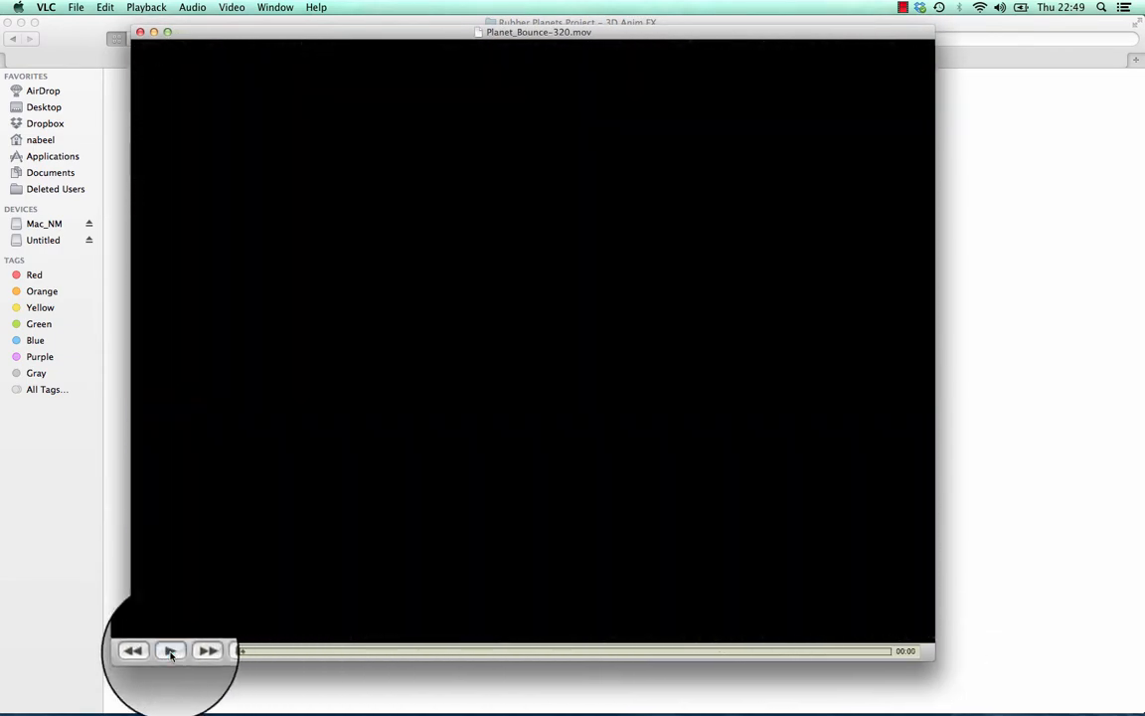
pyautogui.click(169, 651)
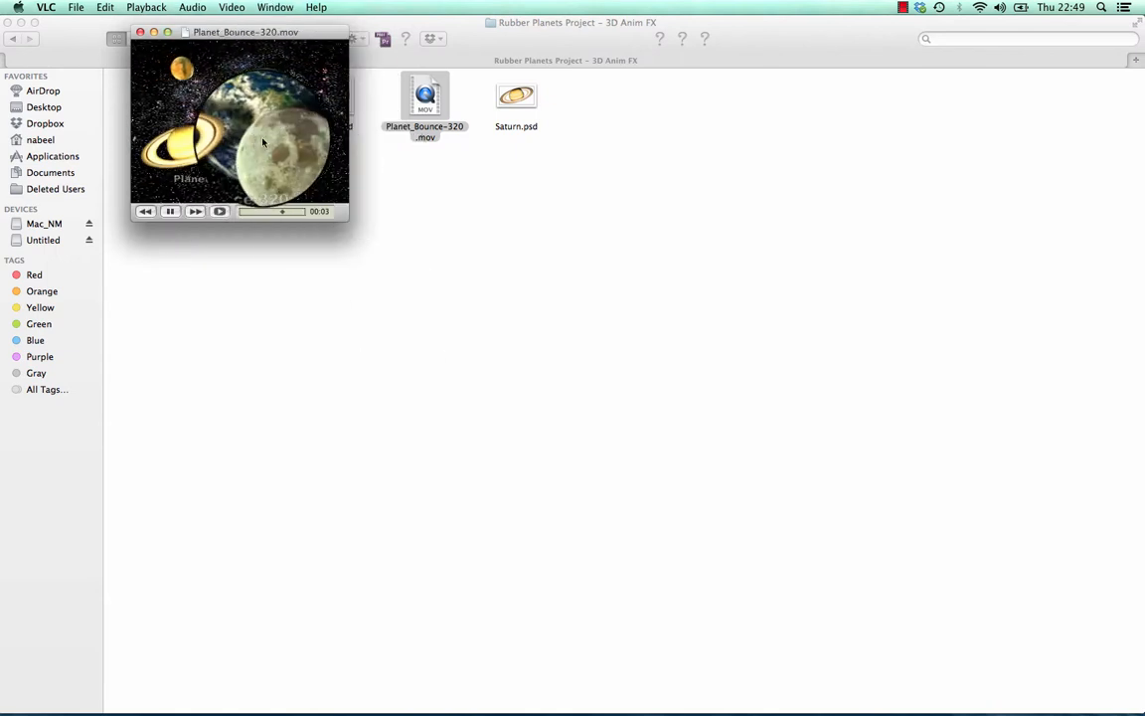
pyautogui.click(154, 33)
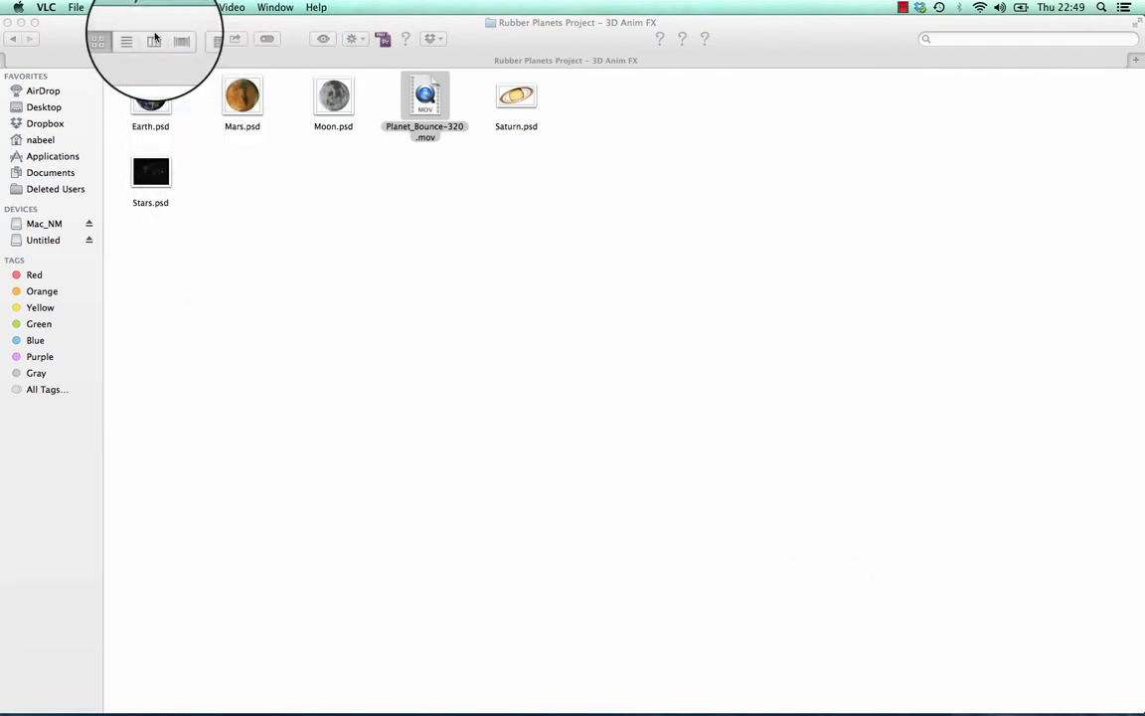
# Step: Switch to After Effects and open the dialog for importing files into the project
pyautogui.moveTo(1094, 708)
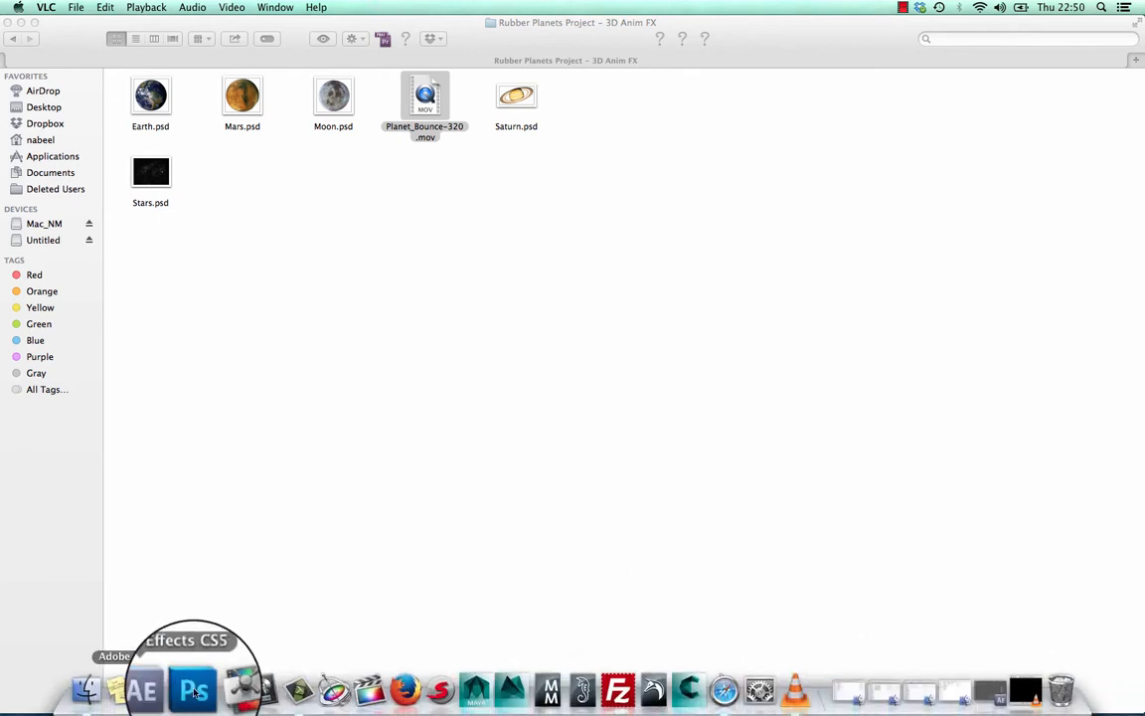
pyautogui.click(144, 689)
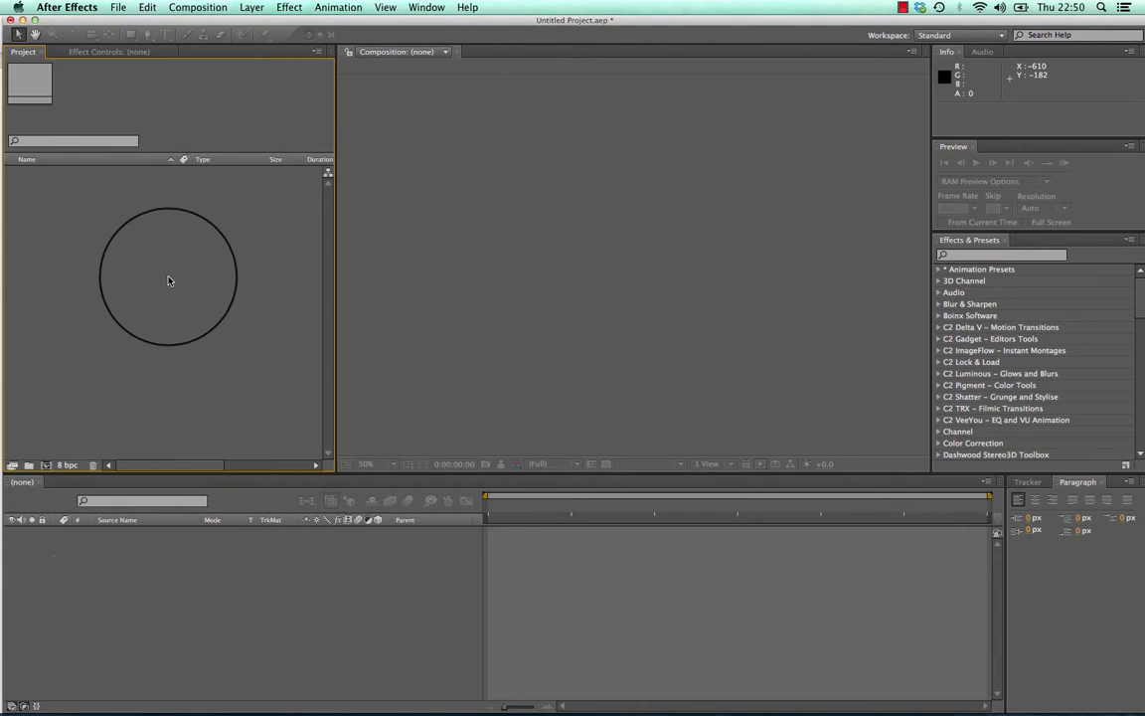
pyautogui.rightClick(168, 281)
pyautogui.moveTo(249, 326)
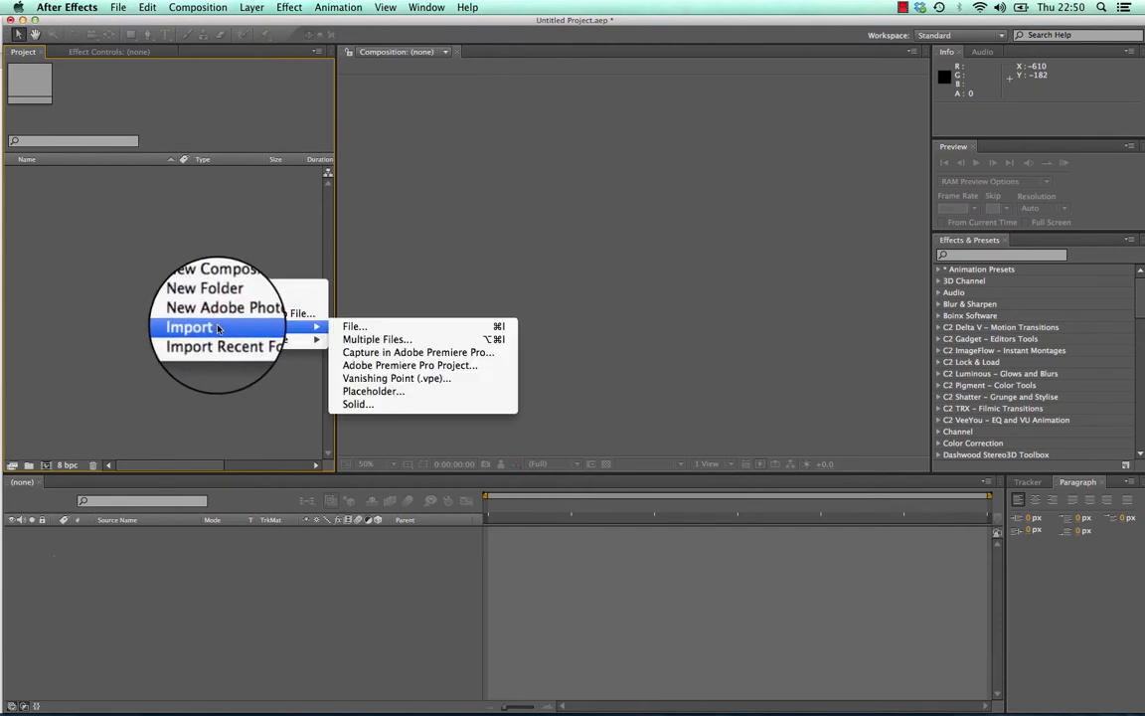
pyautogui.click(409, 328)
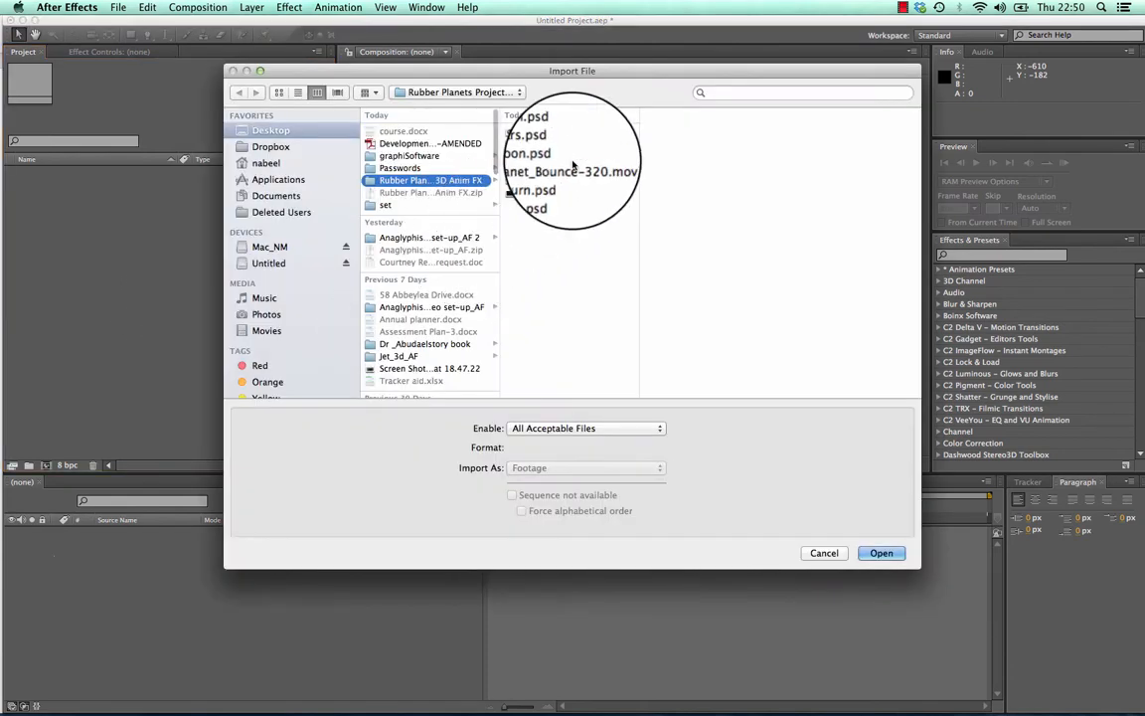
pyautogui.click(556, 133)
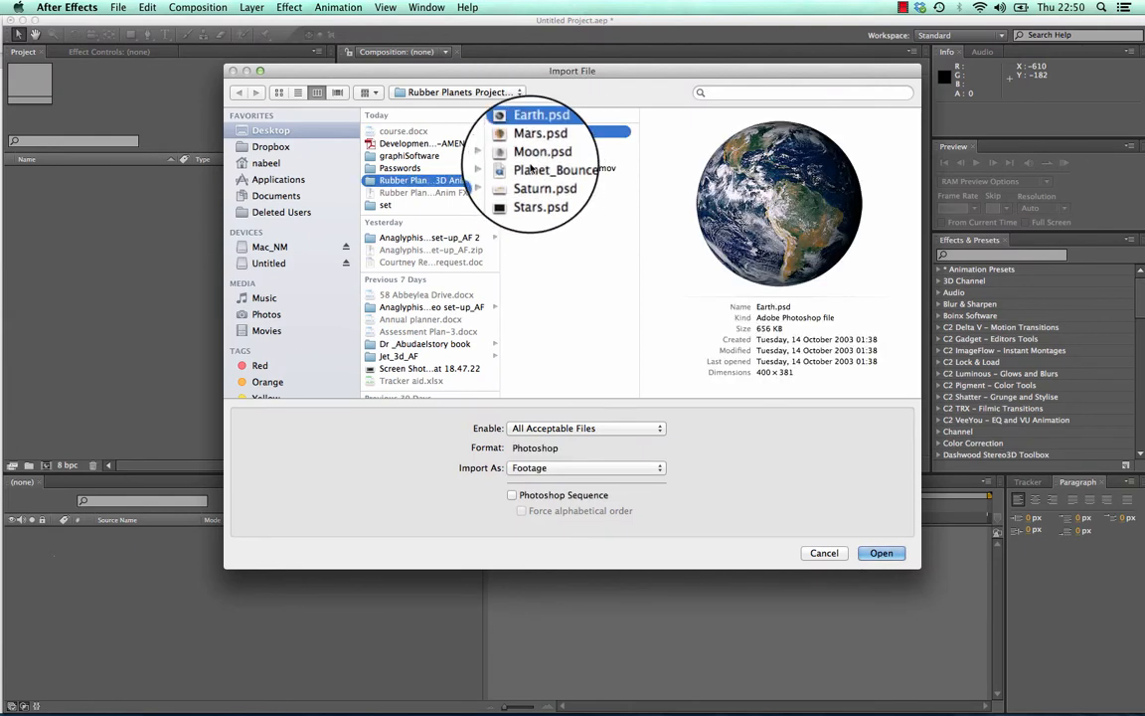
pyautogui.keyDown('shift'); pyautogui.click(533, 169); pyautogui.keyUp('shift')
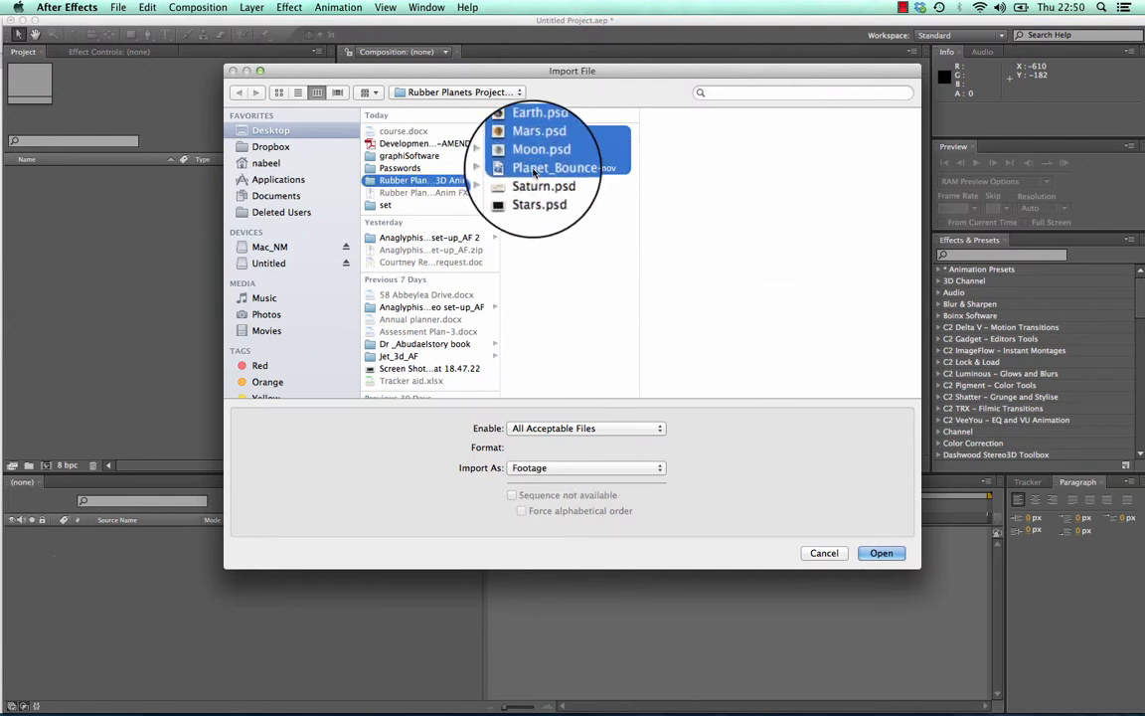
pyautogui.click(542, 236)
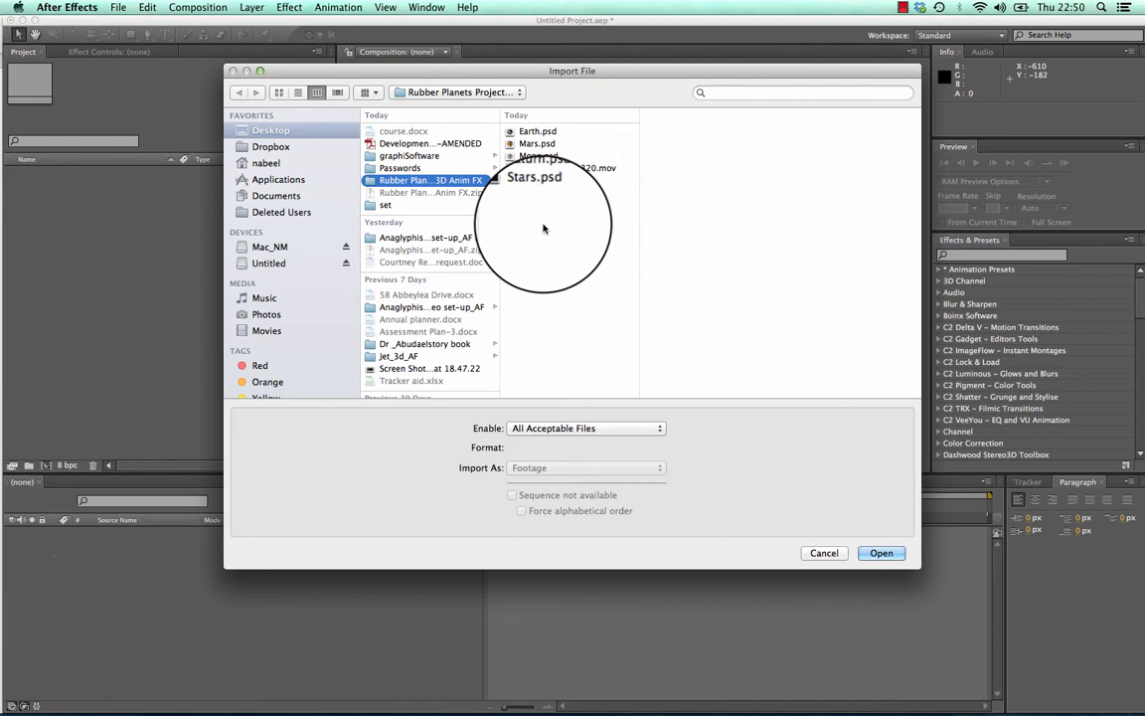
# Step: Import Earth.psd, Mars.psd, Moon.psd, Saturn.psd and Stars.psd as footage, leaving out the Planet_Bounce movie
pyautogui.click(537, 132)
pyautogui.keyDown('shift'); pyautogui.click(537, 156); pyautogui.keyUp('shift')
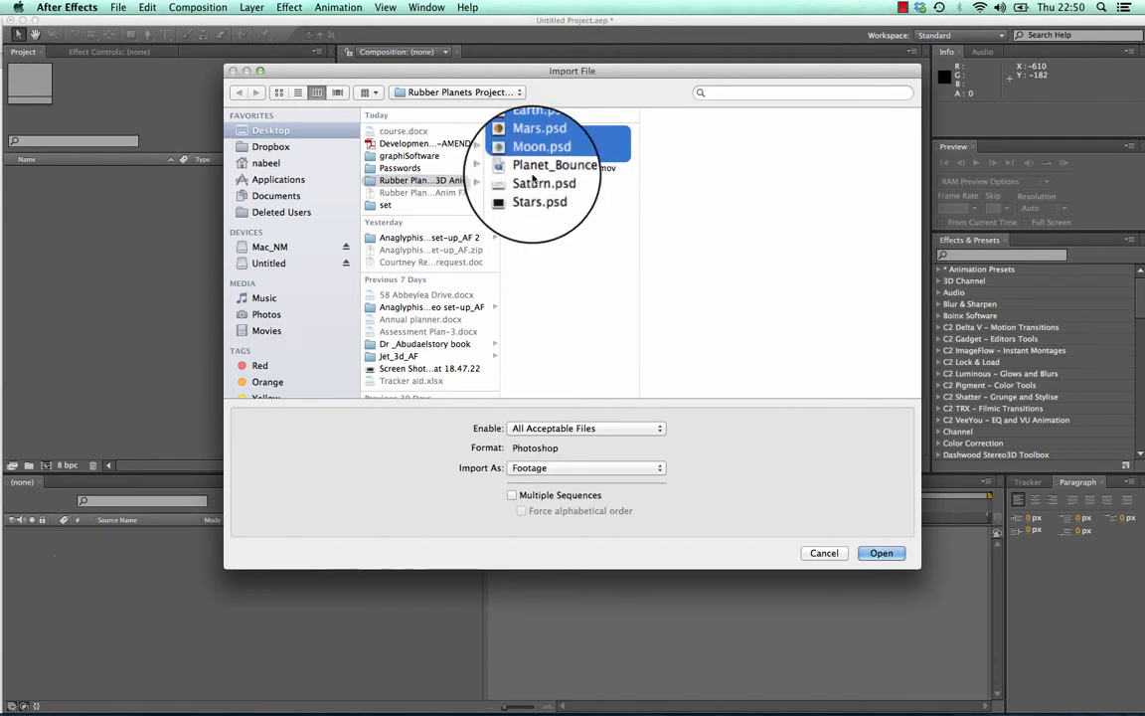
pyautogui.keyDown('super'); pyautogui.click(537, 180); pyautogui.keyUp('super')
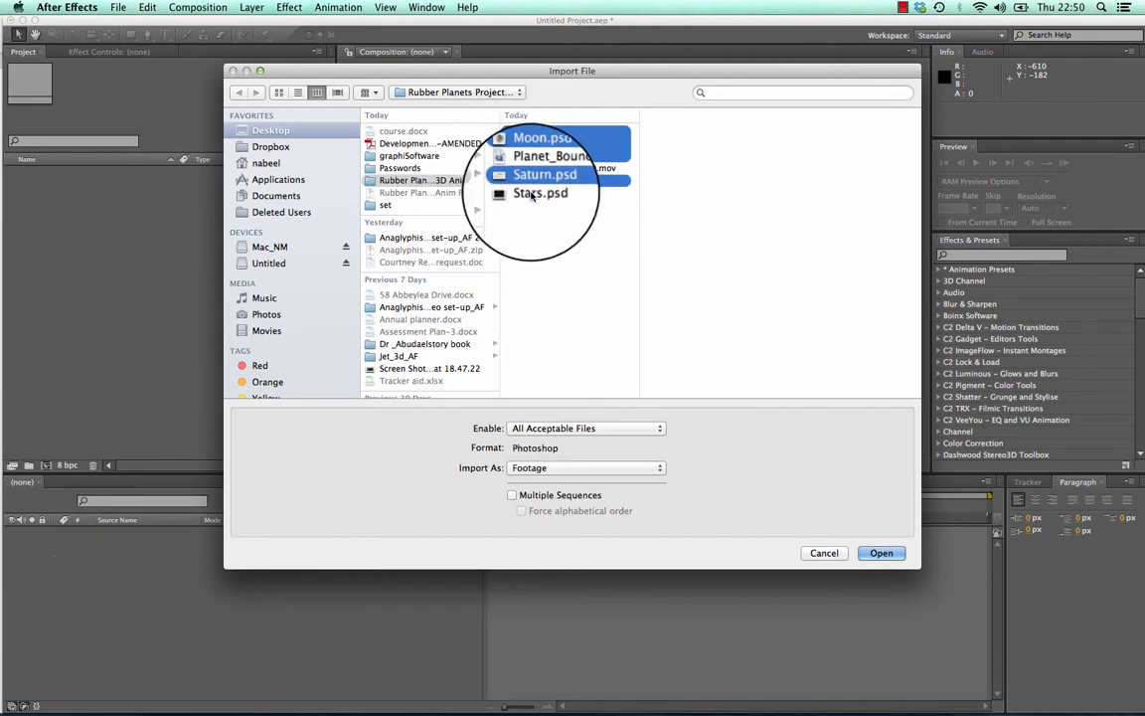
pyautogui.keyDown('super'); pyautogui.click(540, 198); pyautogui.keyUp('super')
pyautogui.click(879, 552)
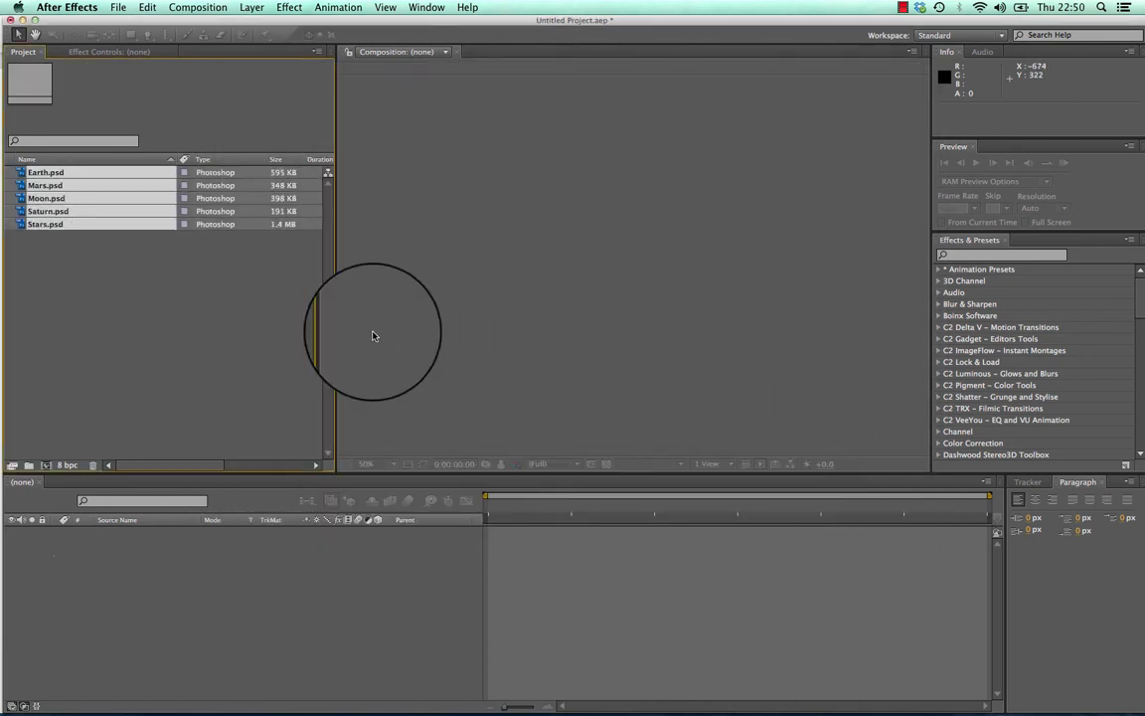
pyautogui.click(268, 337)
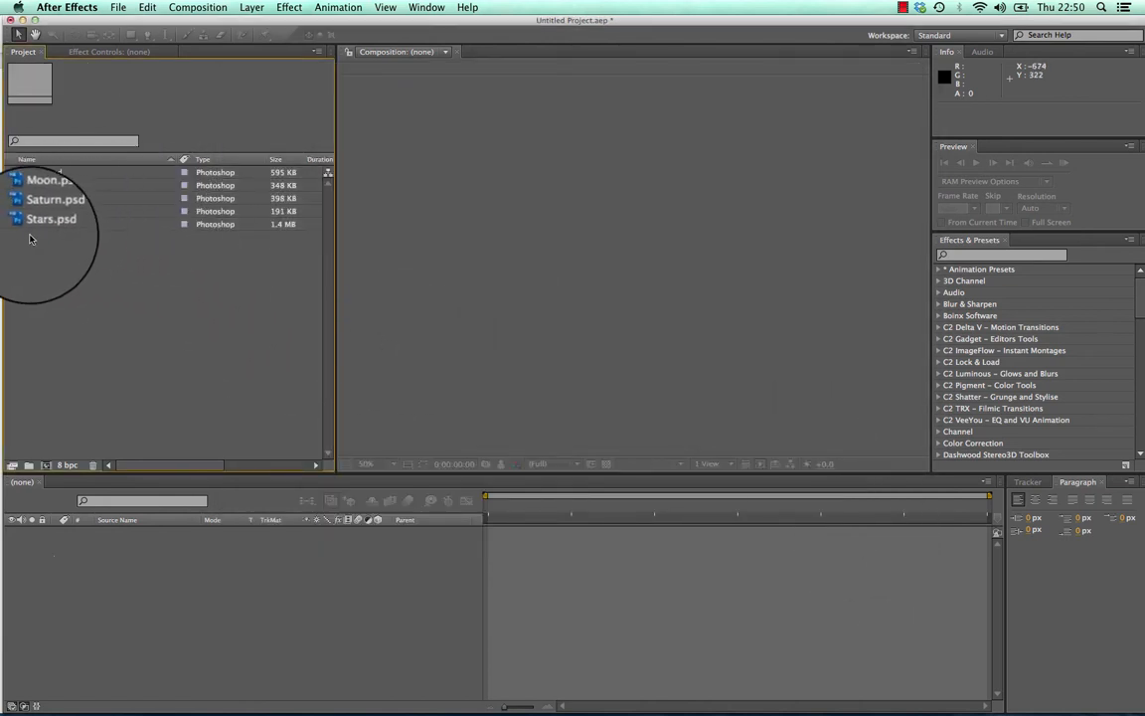
# Step: Check the thumbnail and details of each imported image, from Stars.psd up to Earth.psd
pyautogui.click(35, 224)
pyautogui.click(38, 210)
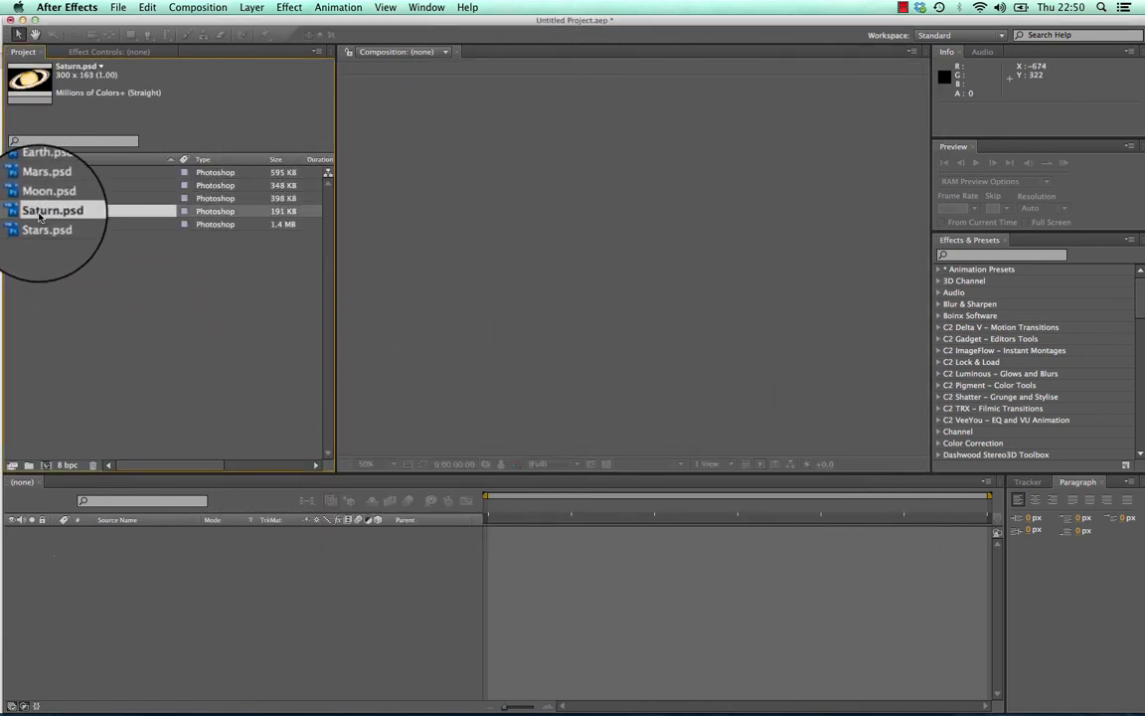
pyautogui.click(40, 198)
pyautogui.click(40, 185)
pyautogui.click(40, 172)
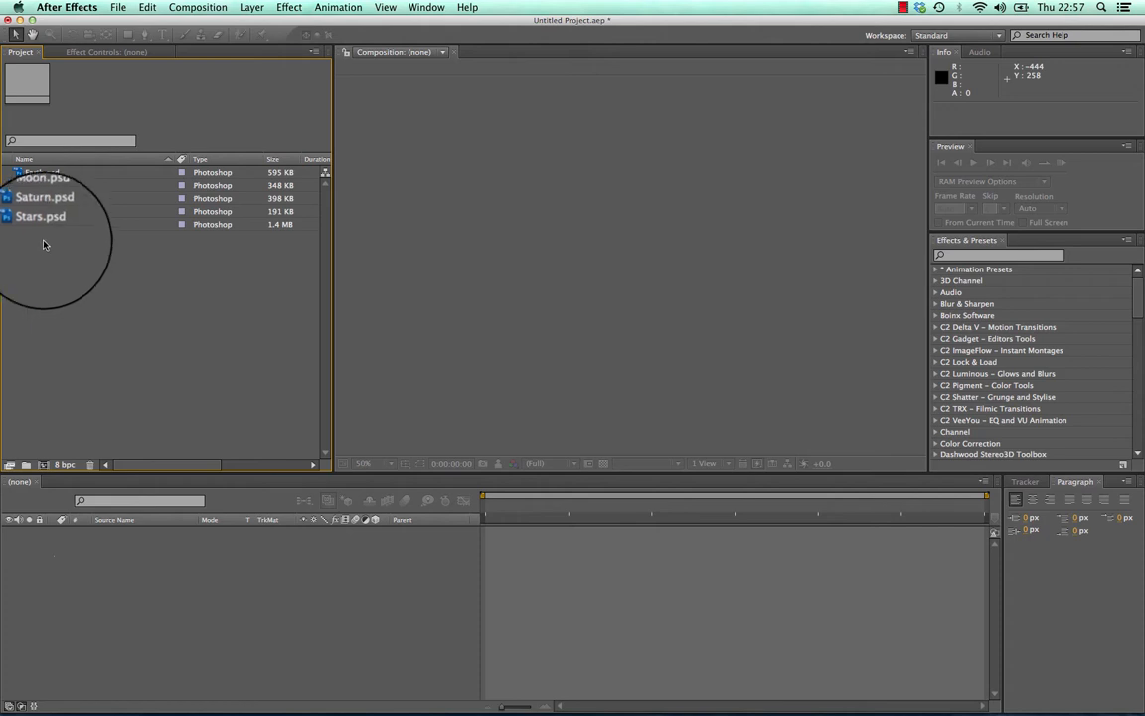
# Step: Preview the Stars.psd footage and create a new composition from it
pyautogui.click(40, 225)
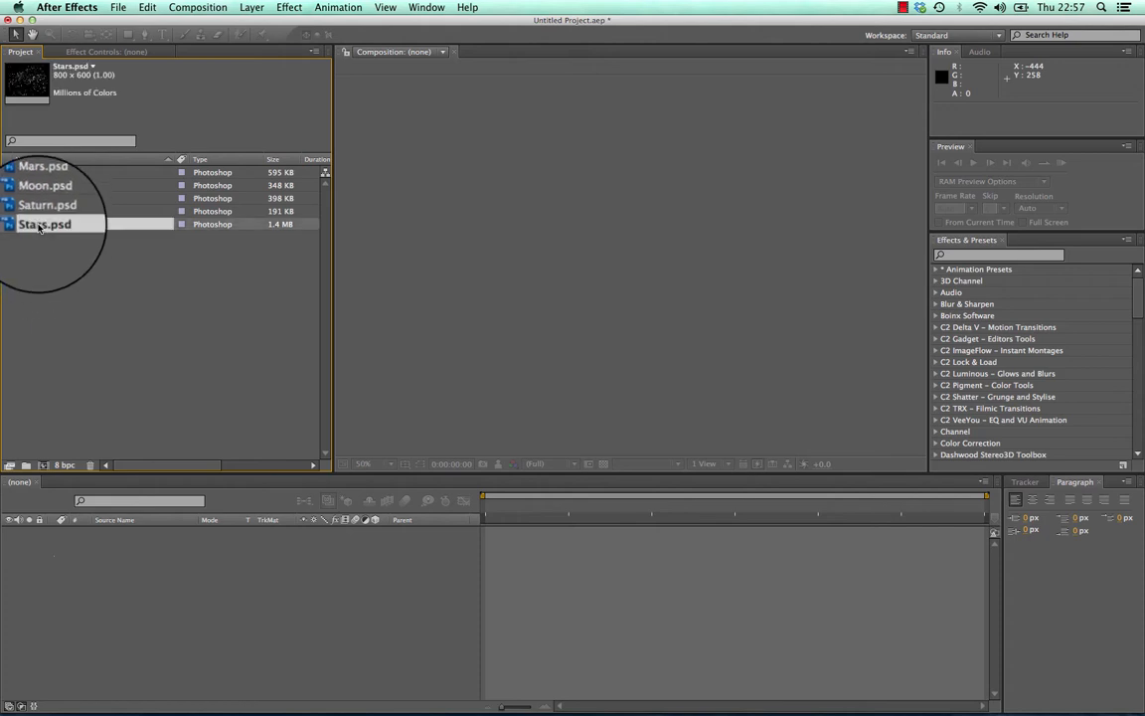
pyautogui.doubleClick(40, 225)
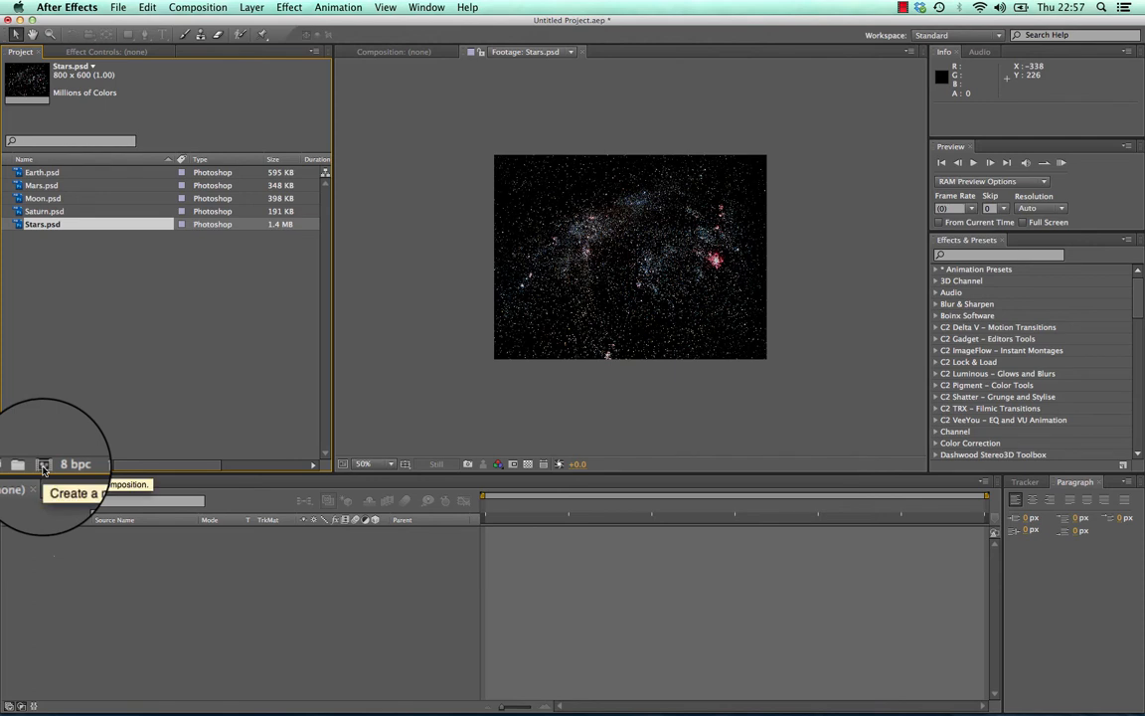
pyautogui.moveTo(25, 224); pyautogui.dragTo(43, 465)
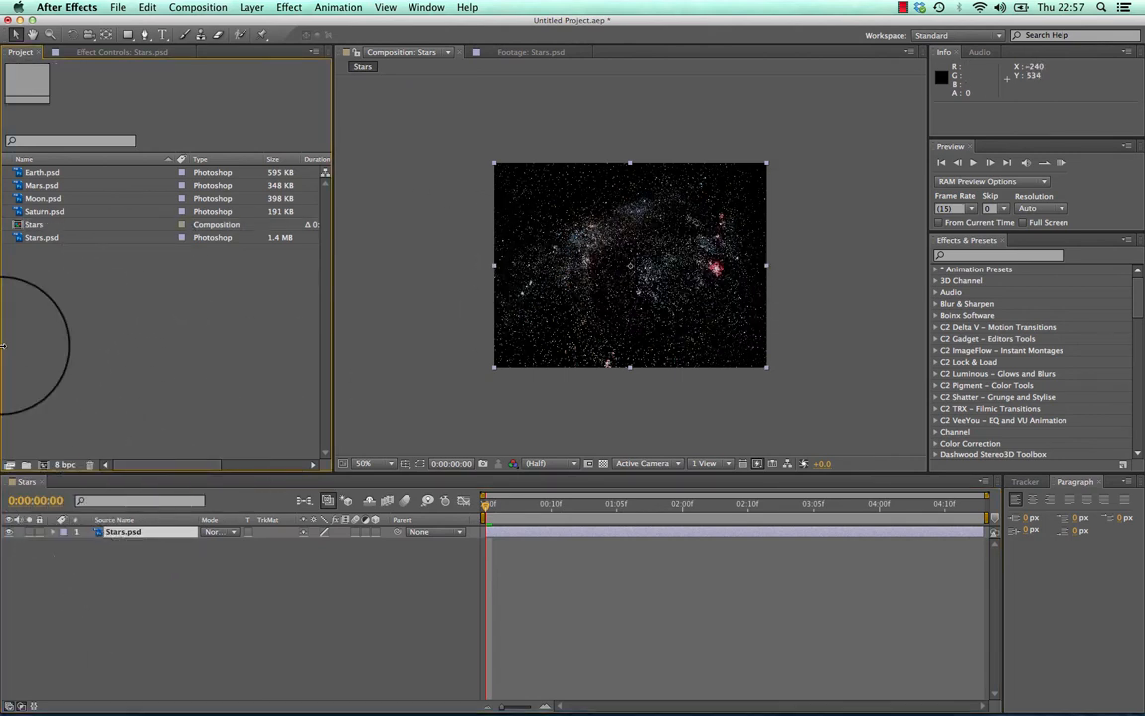
# Step: Rename the Stars composition as Planet_comp
pyautogui.click(34, 224)
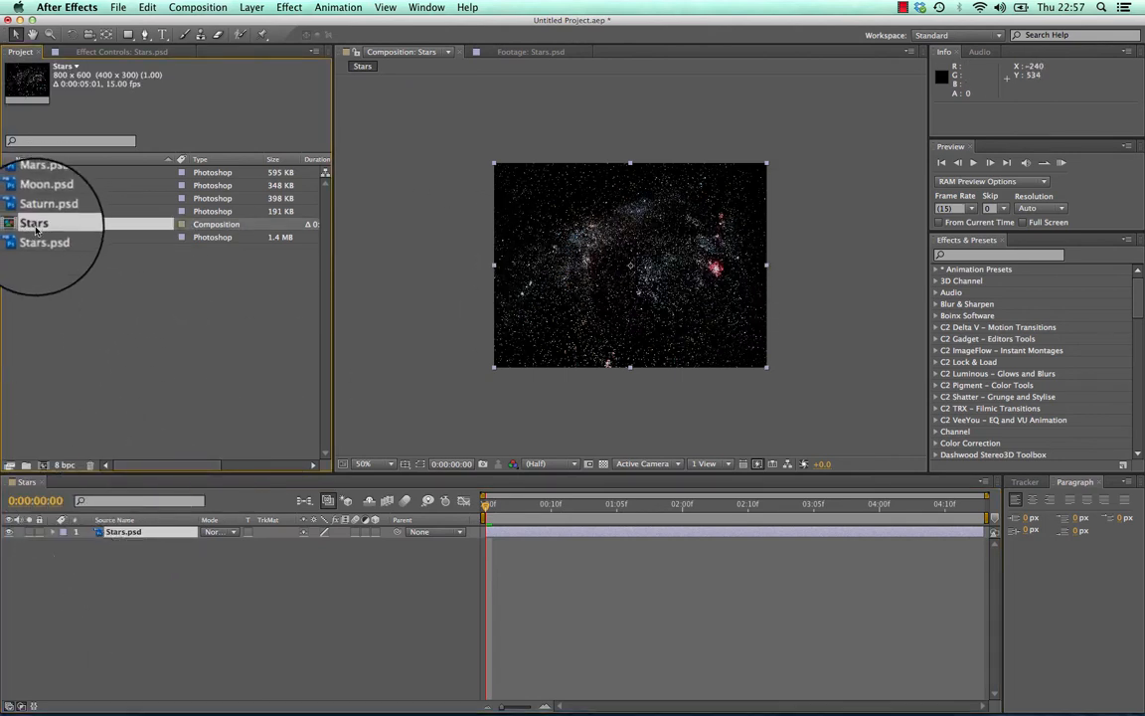
pyautogui.rightClick(35, 228)
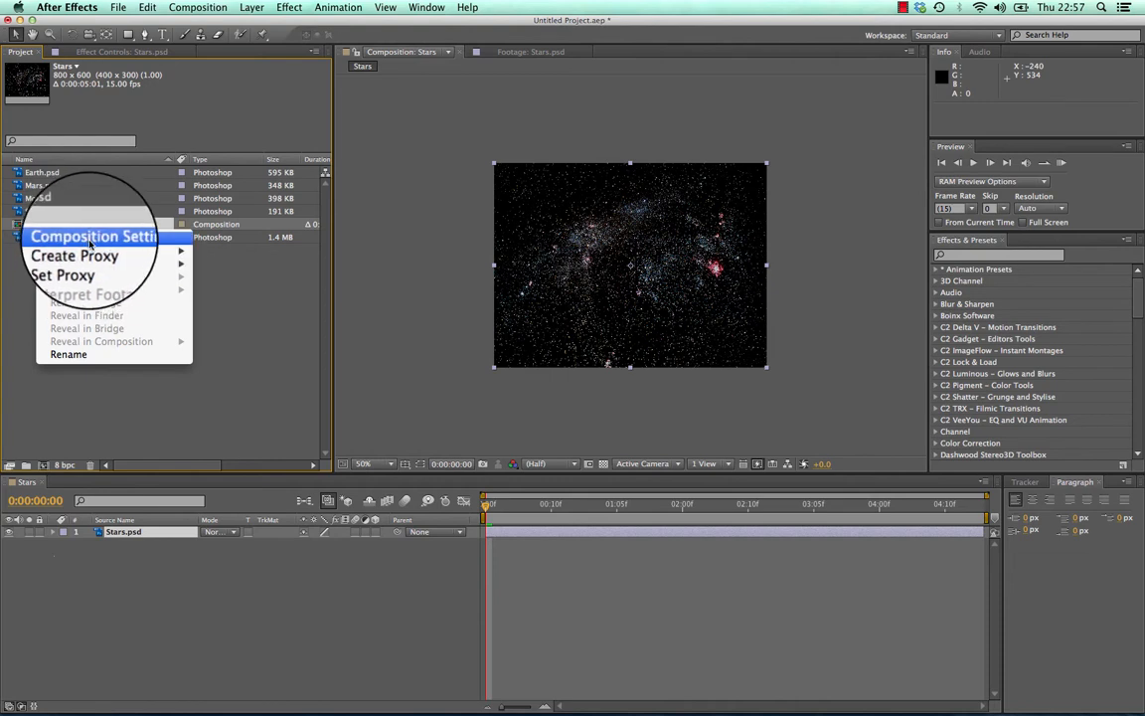
pyautogui.click(69, 354)
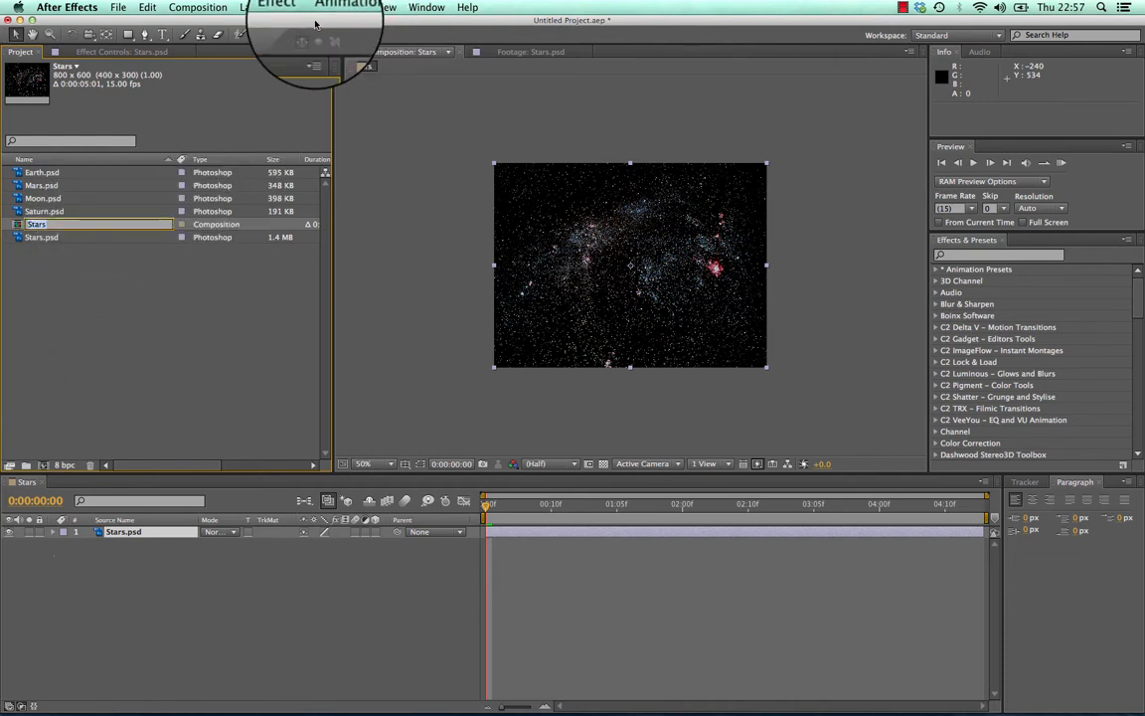
pyautogui.moveTo(314, 24); pyautogui.dragTo(314, 50)
pyautogui.write('Planet_comp')
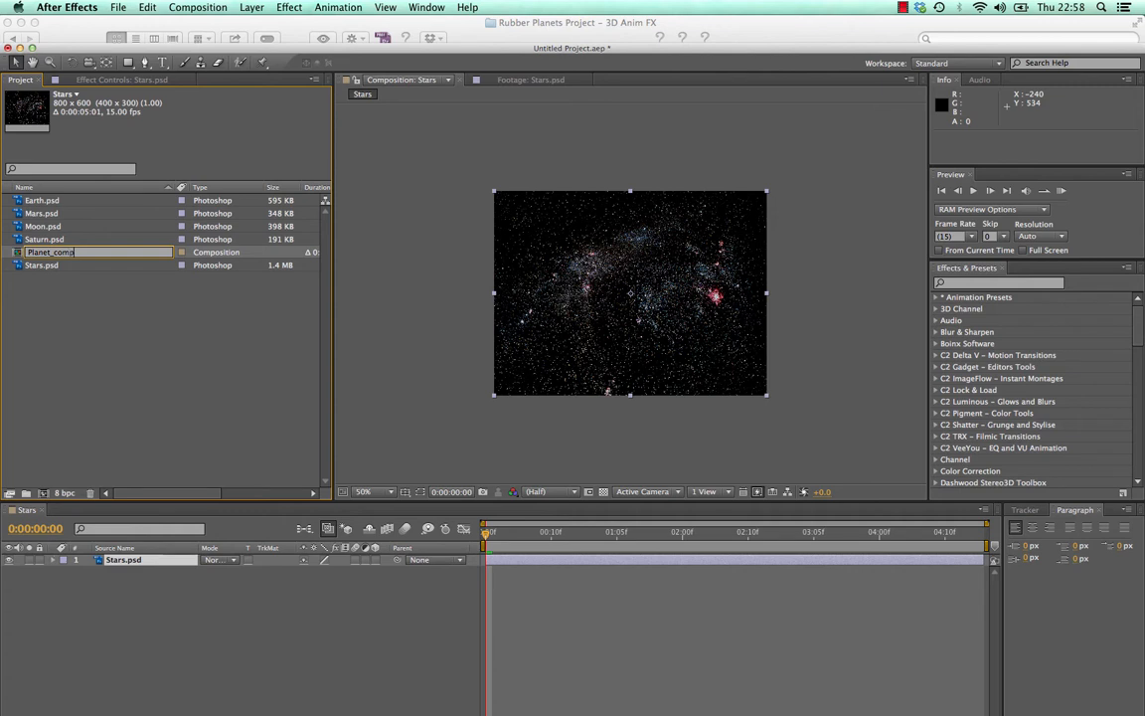
pyautogui.click(187, 313)
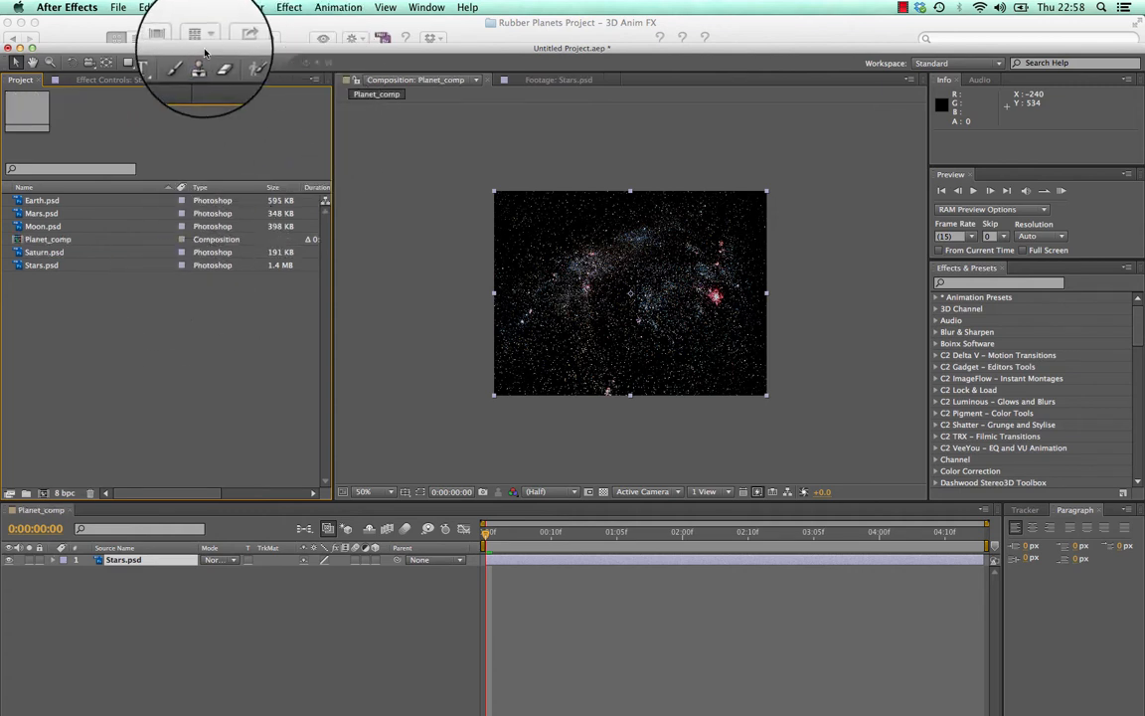
pyautogui.moveTo(204, 52); pyautogui.dragTo(205, 23)
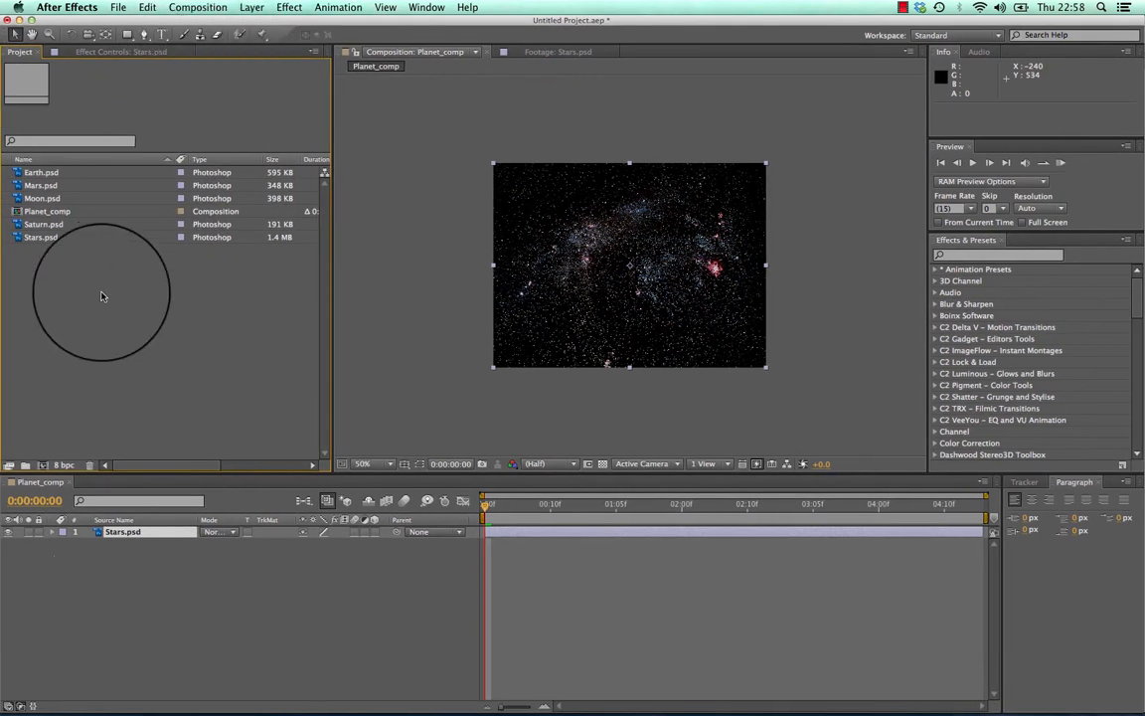
pyautogui.click(45, 211)
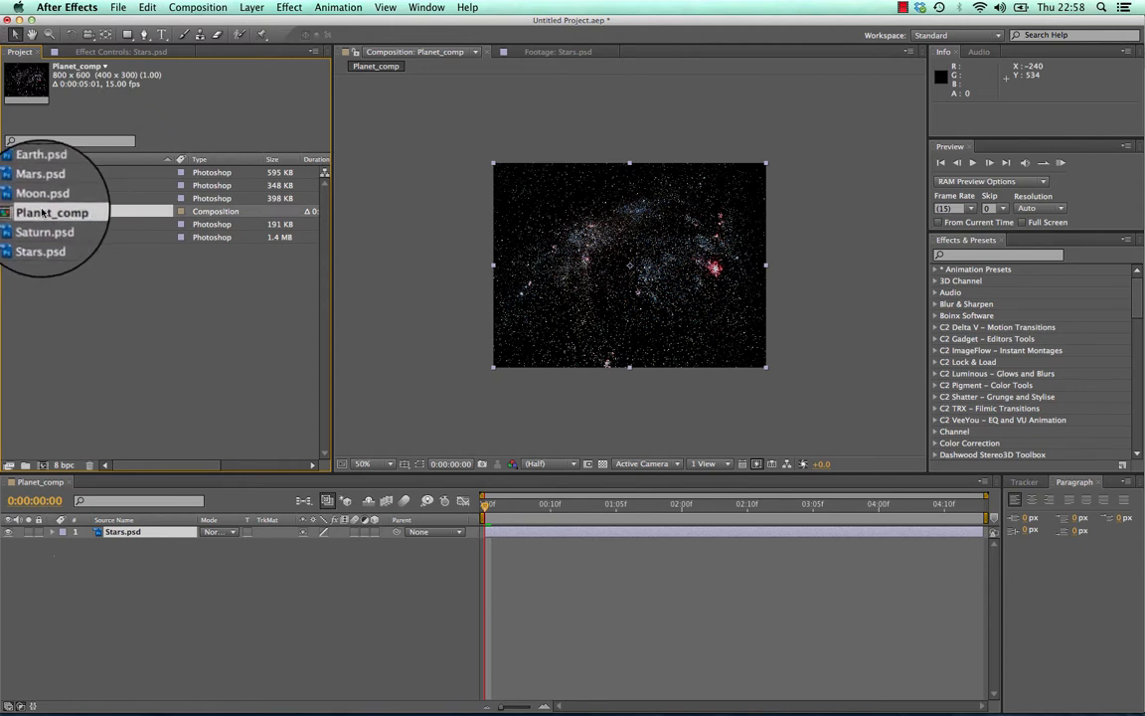
pyautogui.click(57, 275)
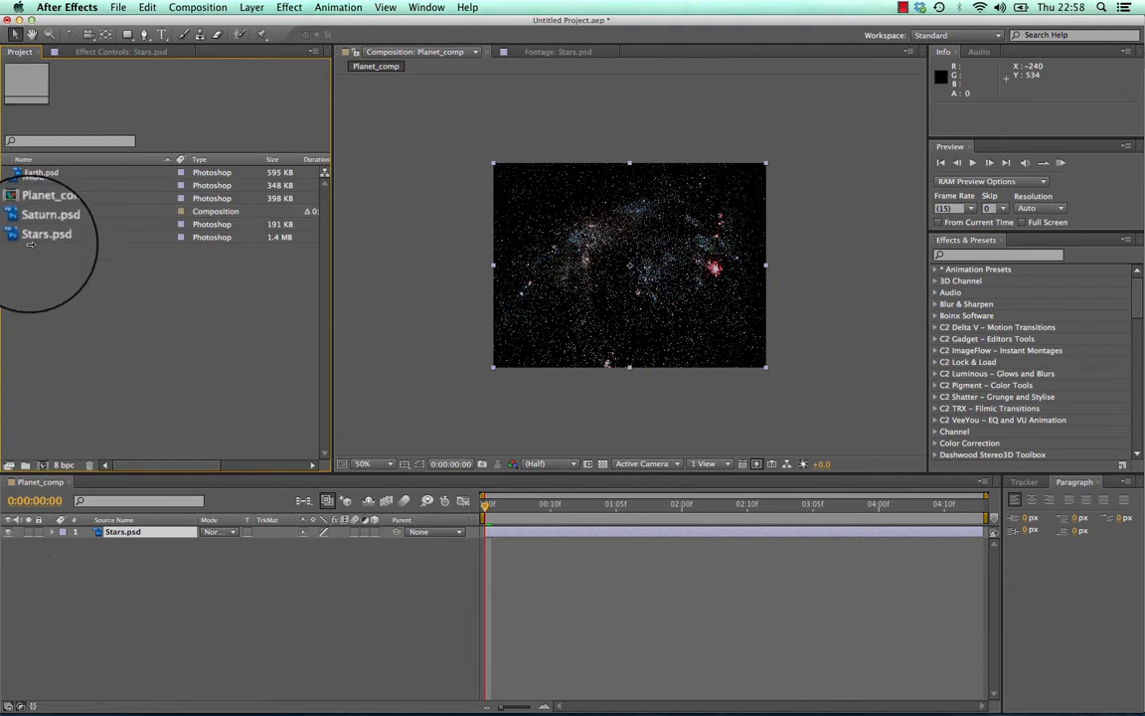
# Step: Set the duration of Planet_comp to 0:00:03:00 in its composition settings
pyautogui.click(53, 213)
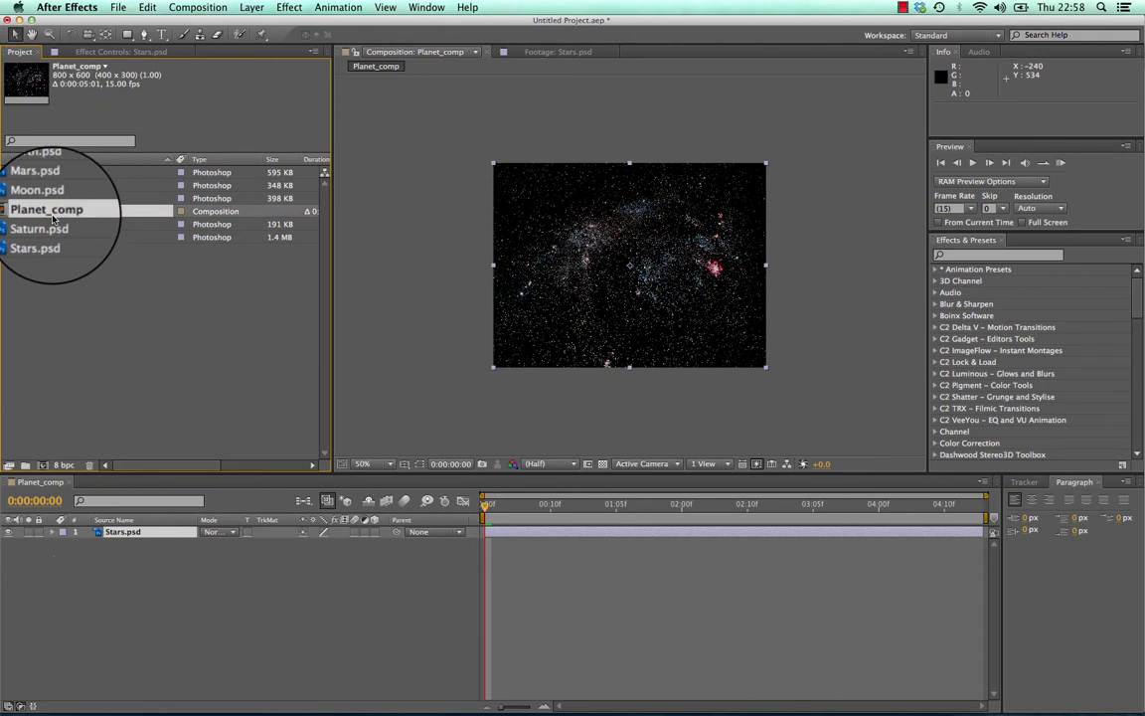
pyautogui.rightClick(54, 218)
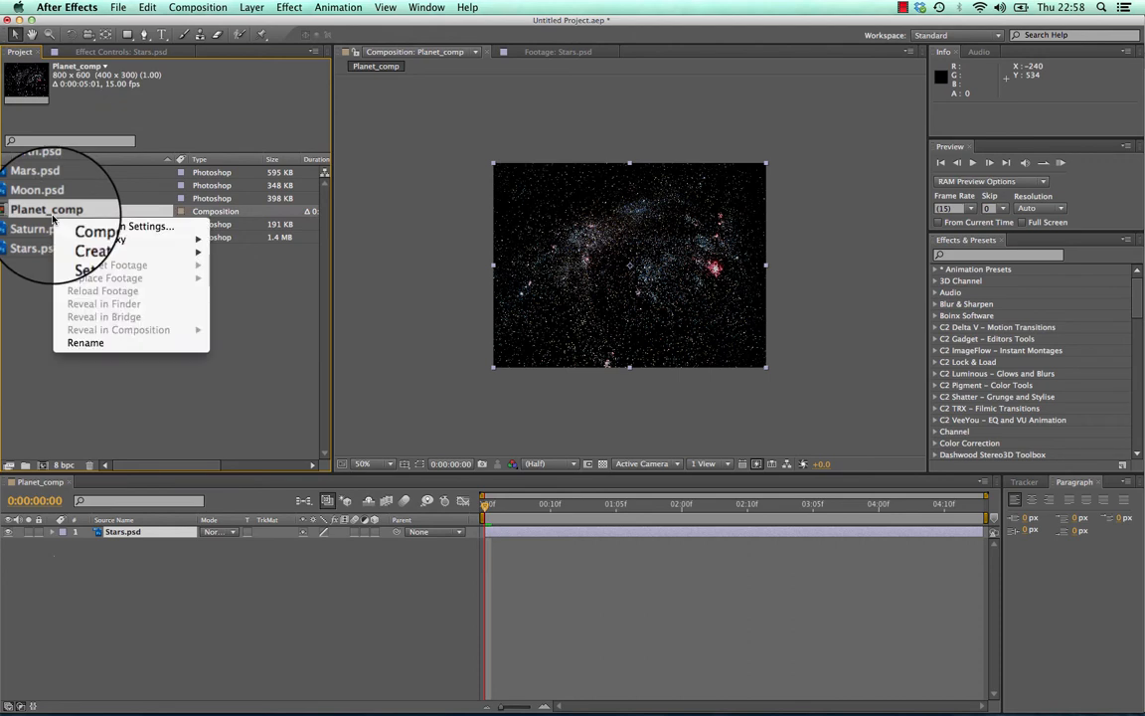
pyautogui.click(105, 229)
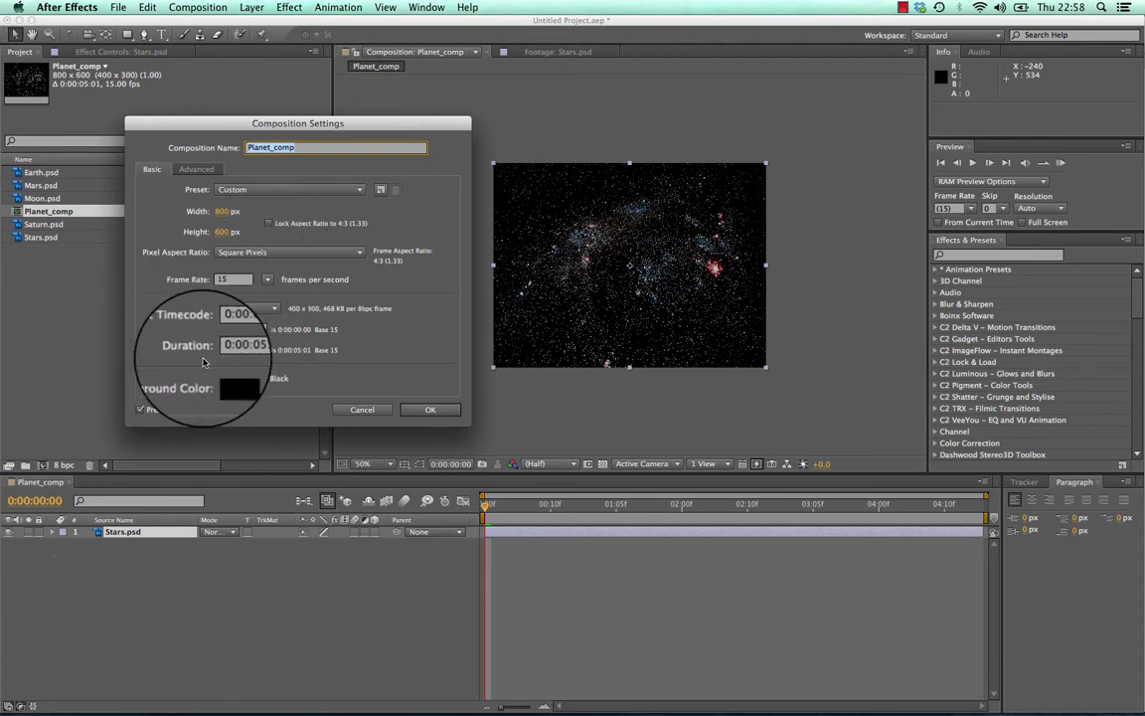
pyautogui.click(245, 350)
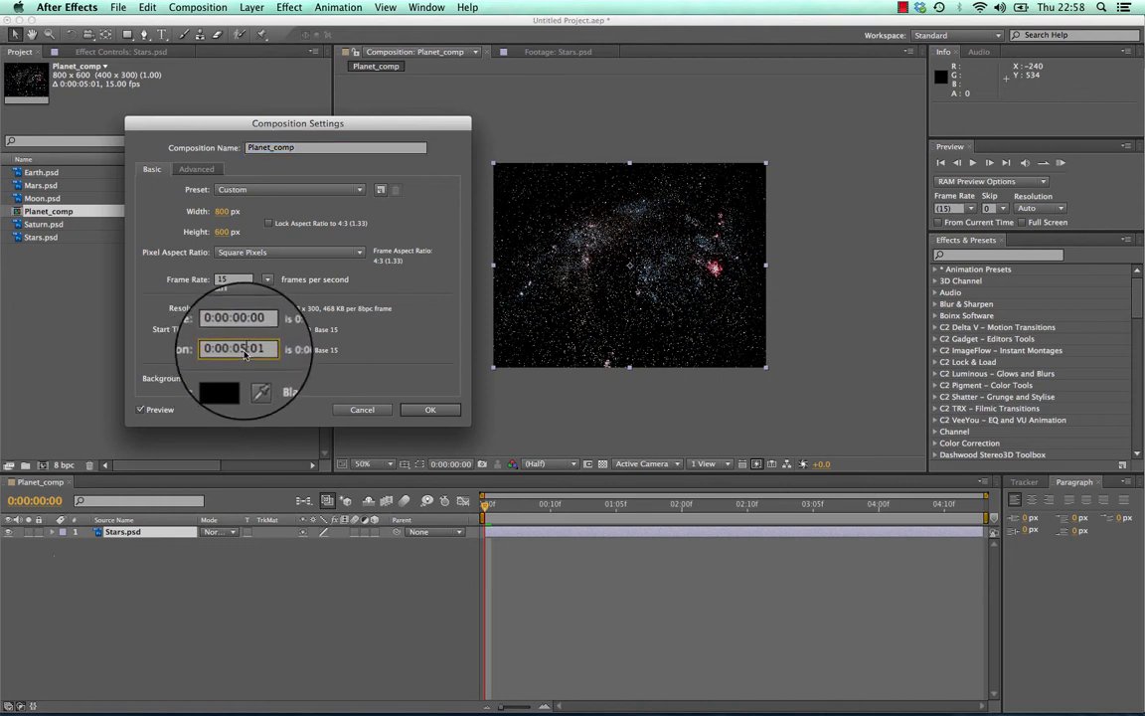
pyautogui.press('BackSpace')
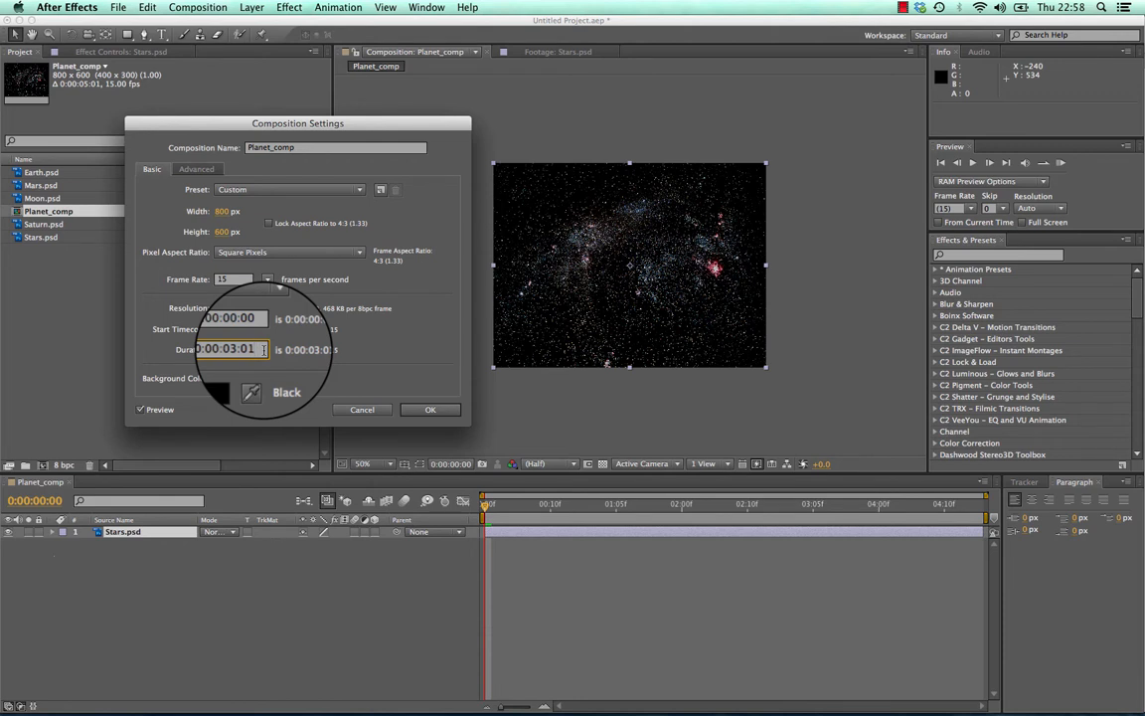
pyautogui.press('BackSpace')
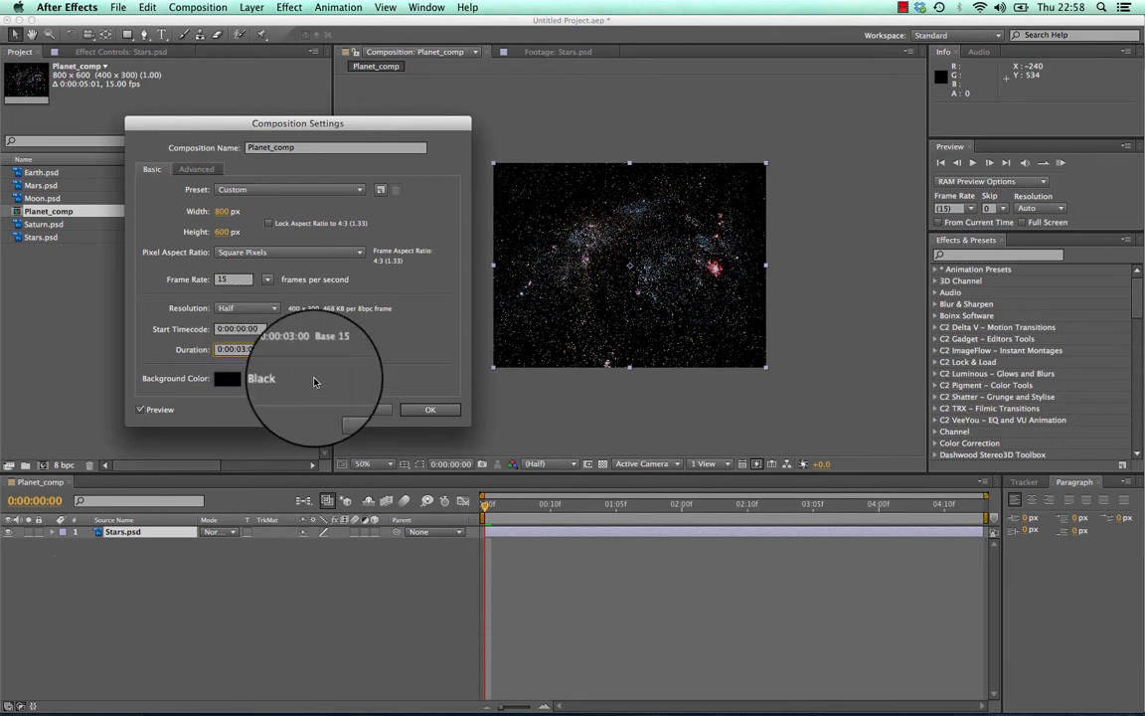
pyautogui.click(426, 415)
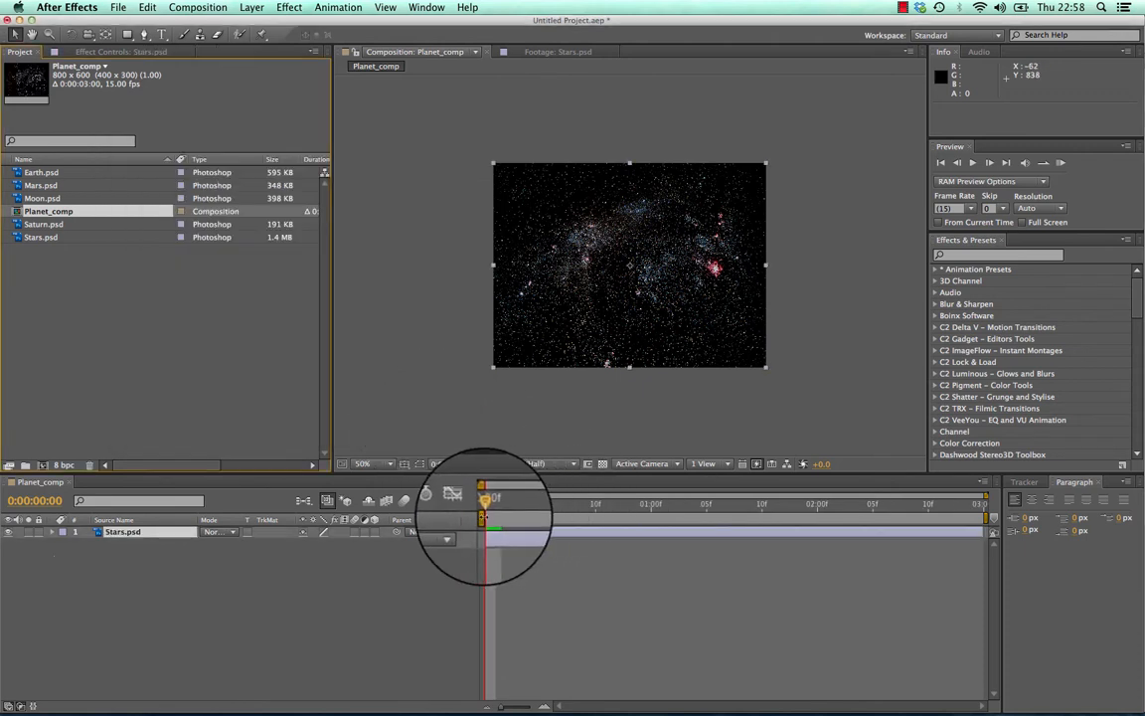
# Step: Add Earth.psd to Planet_comp above the Stars.psd layer and move the planet lower in the frame
pyautogui.moveTo(484, 503)
pyautogui.mouseDown()
pyautogui.moveTo(824, 510)
pyautogui.moveTo(487, 504)
pyautogui.mouseUp()
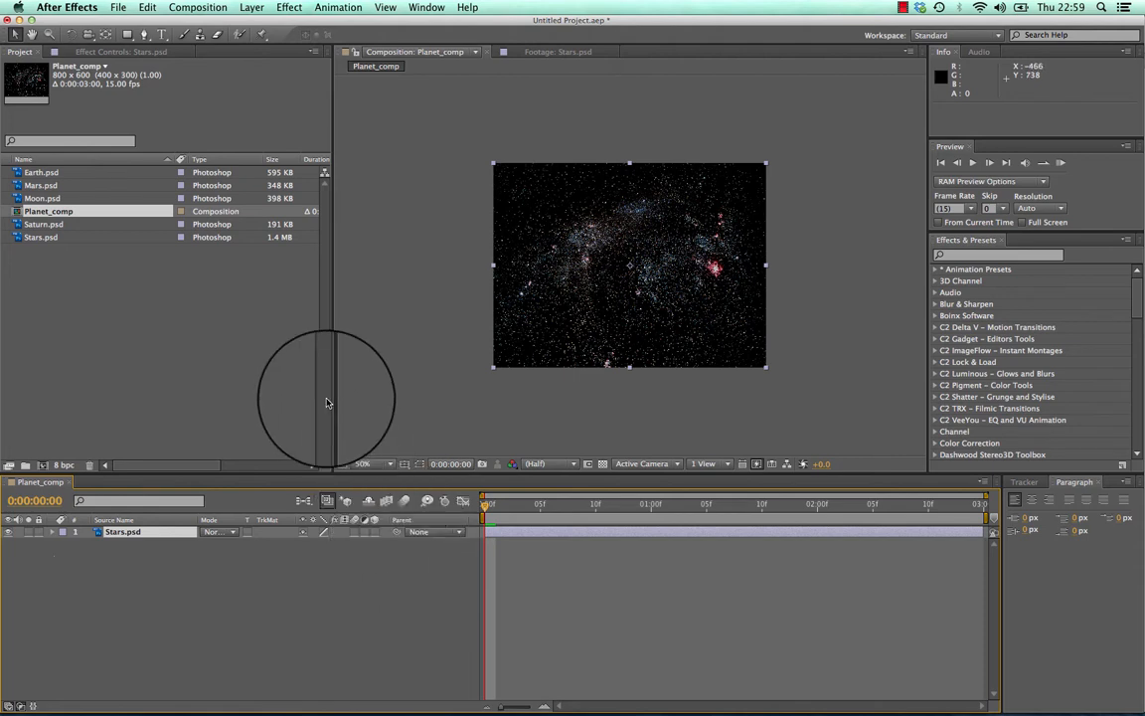
pyautogui.click(31, 175)
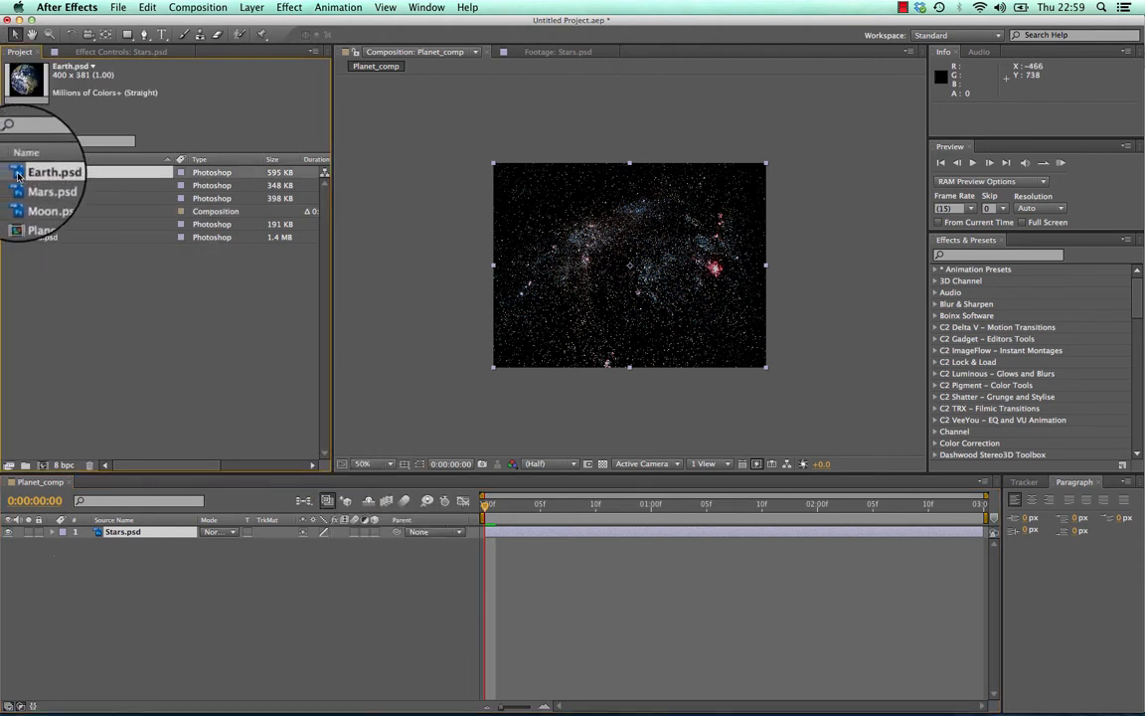
pyautogui.moveTo(18, 175); pyautogui.dragTo(83, 528)
pyautogui.moveTo(82, 534); pyautogui.dragTo(83, 532)
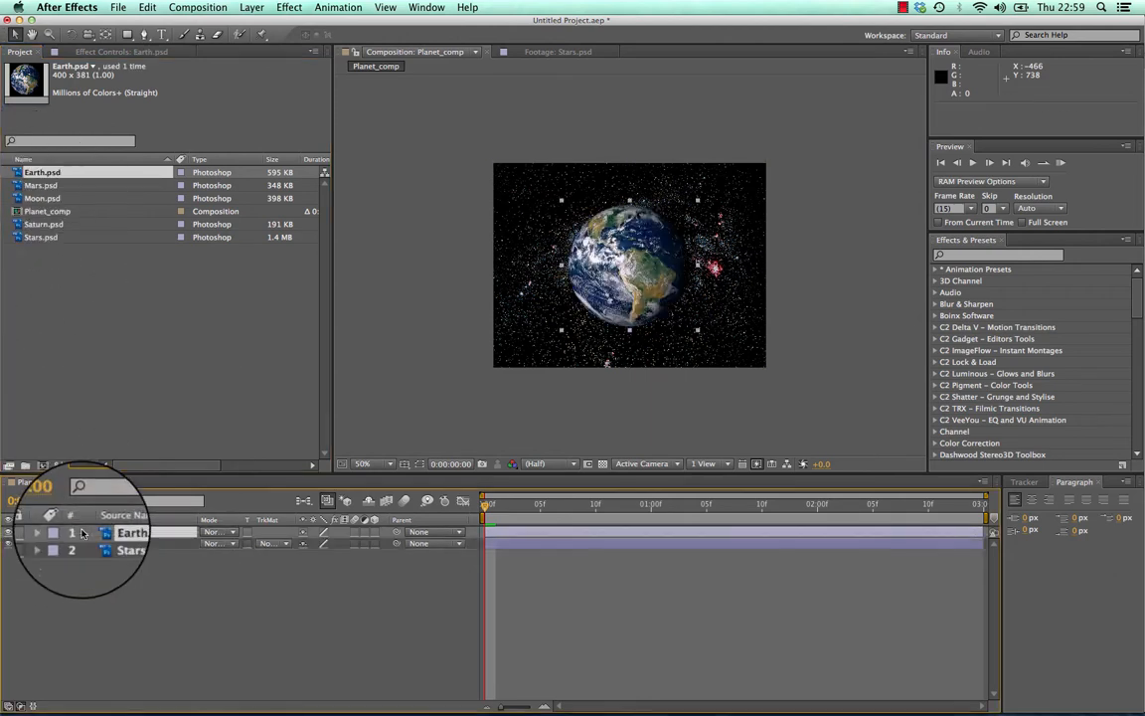
pyautogui.moveTo(672, 257); pyautogui.dragTo(688, 304)
pyautogui.click(94, 575)
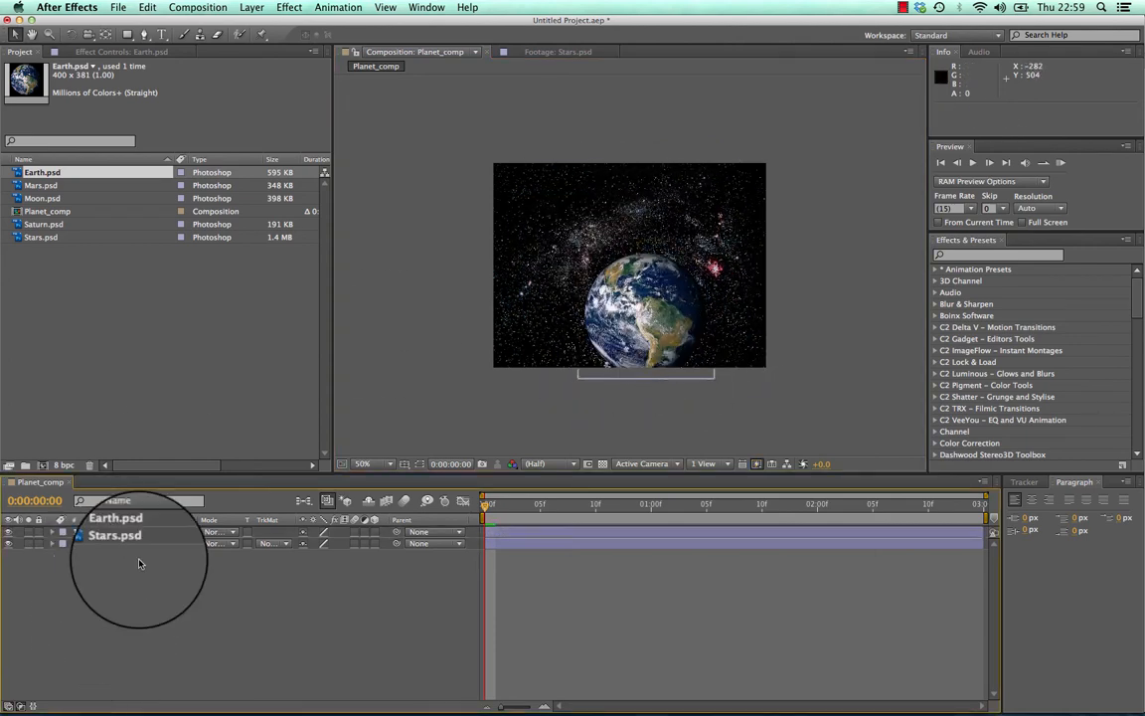
pyautogui.click(130, 545)
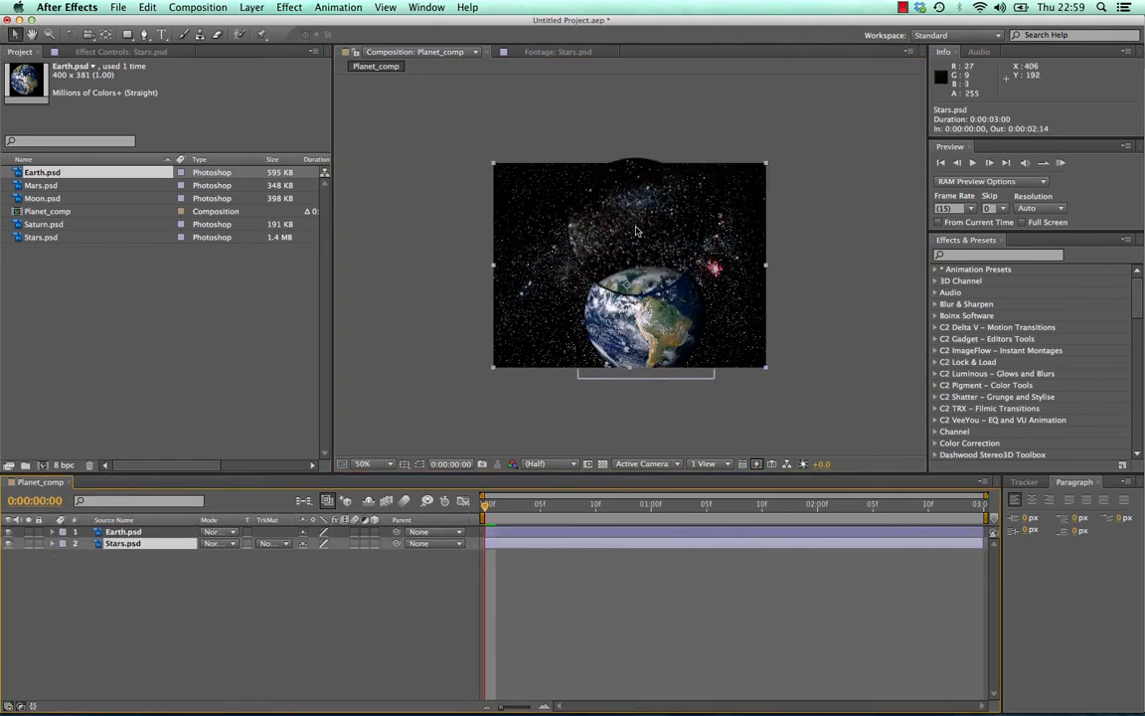
pyautogui.moveTo(606, 293); pyautogui.dragTo(646, 146)
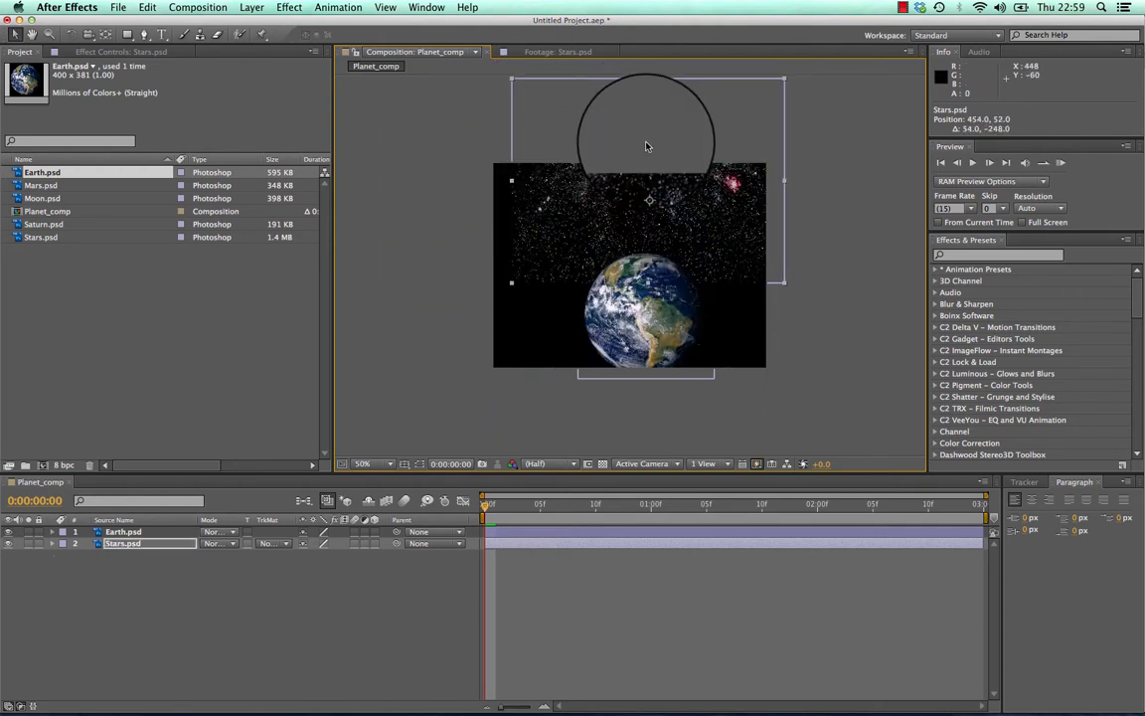
pyautogui.press('super+z')
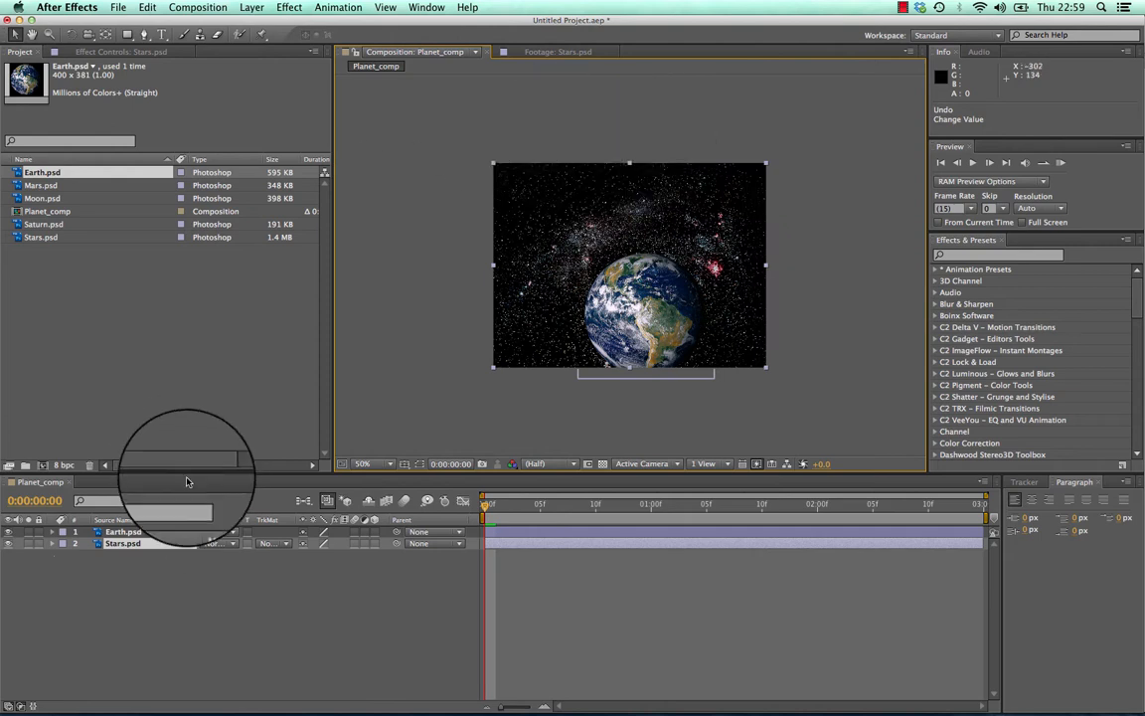
# Step: Move the Earth.psd planet back near the centre of the frame, to about 408, 282
pyautogui.click(132, 534)
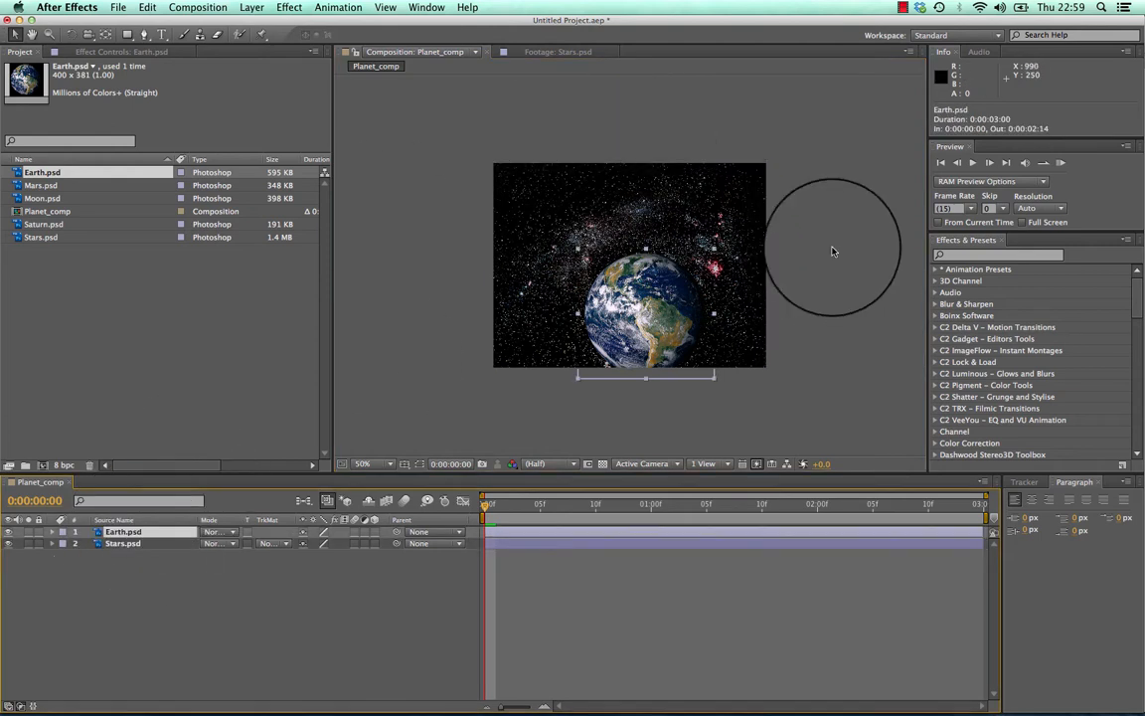
pyautogui.moveTo(676, 353); pyautogui.dragTo(653, 305)
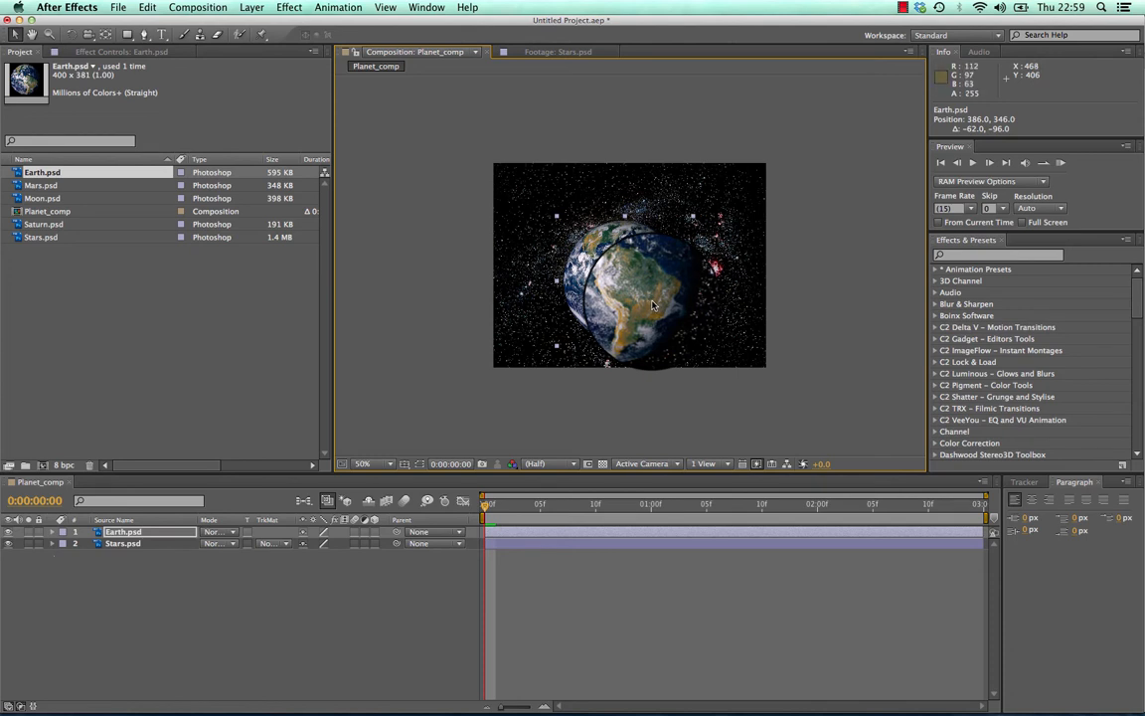
pyautogui.moveTo(653, 305); pyautogui.dragTo(588, 228)
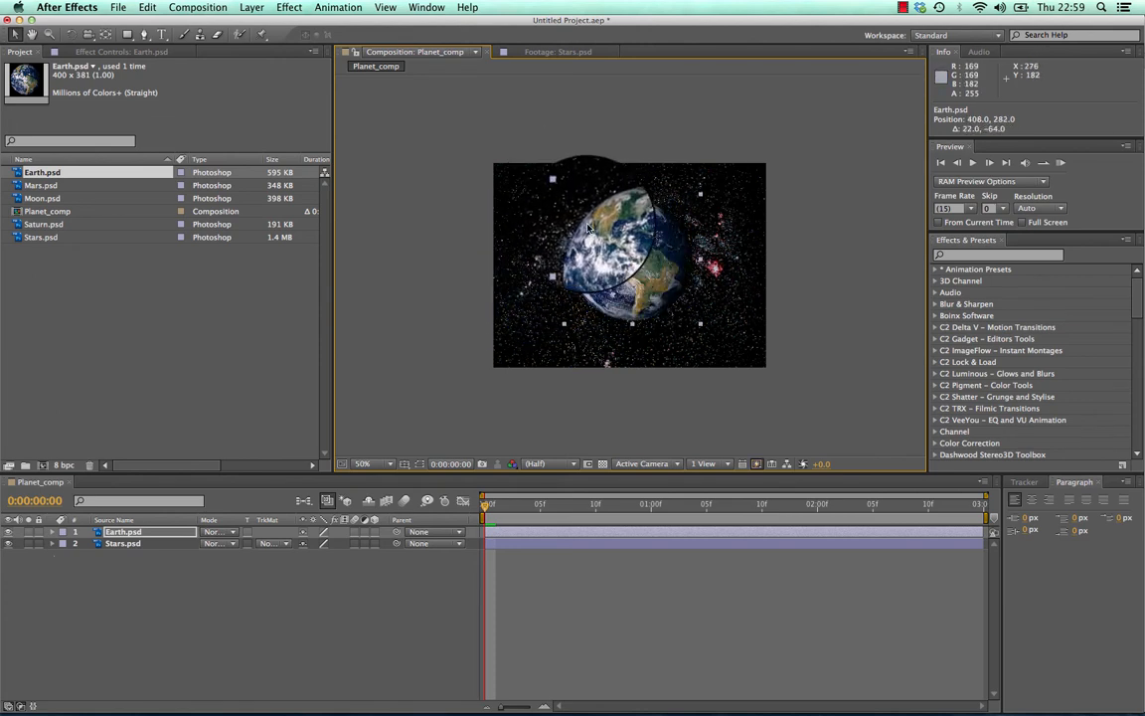
pyautogui.moveTo(588, 228); pyautogui.dragTo(575, 224)
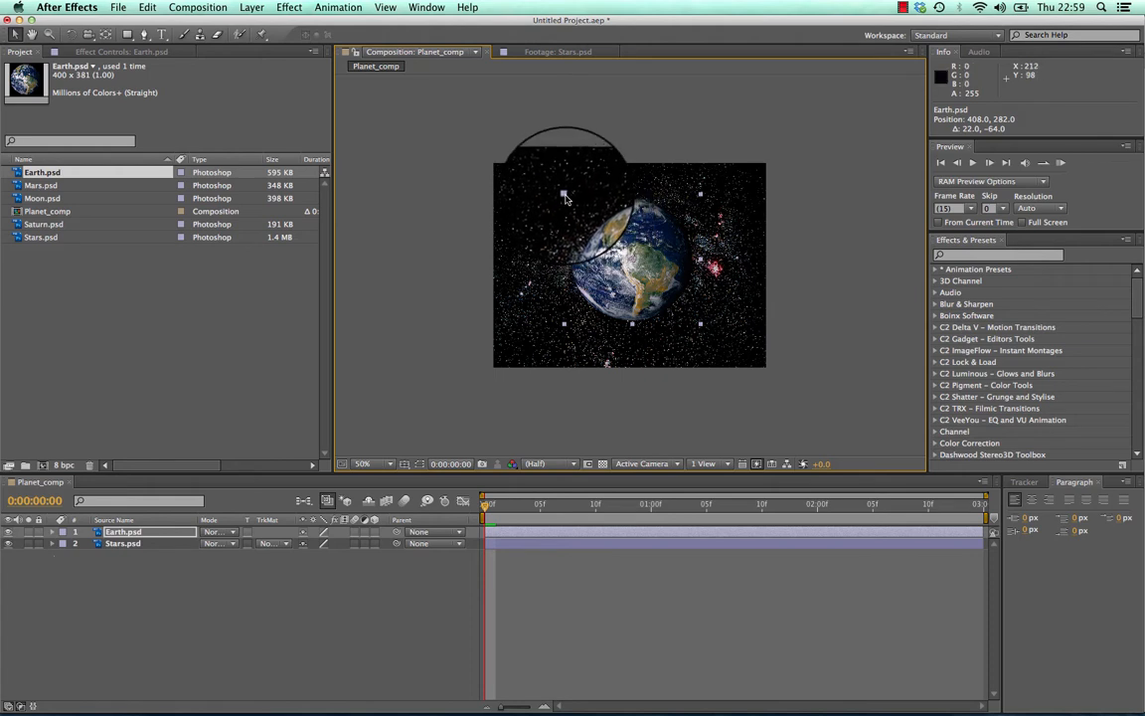
pyautogui.moveTo(565, 198); pyautogui.dragTo(546, 221)
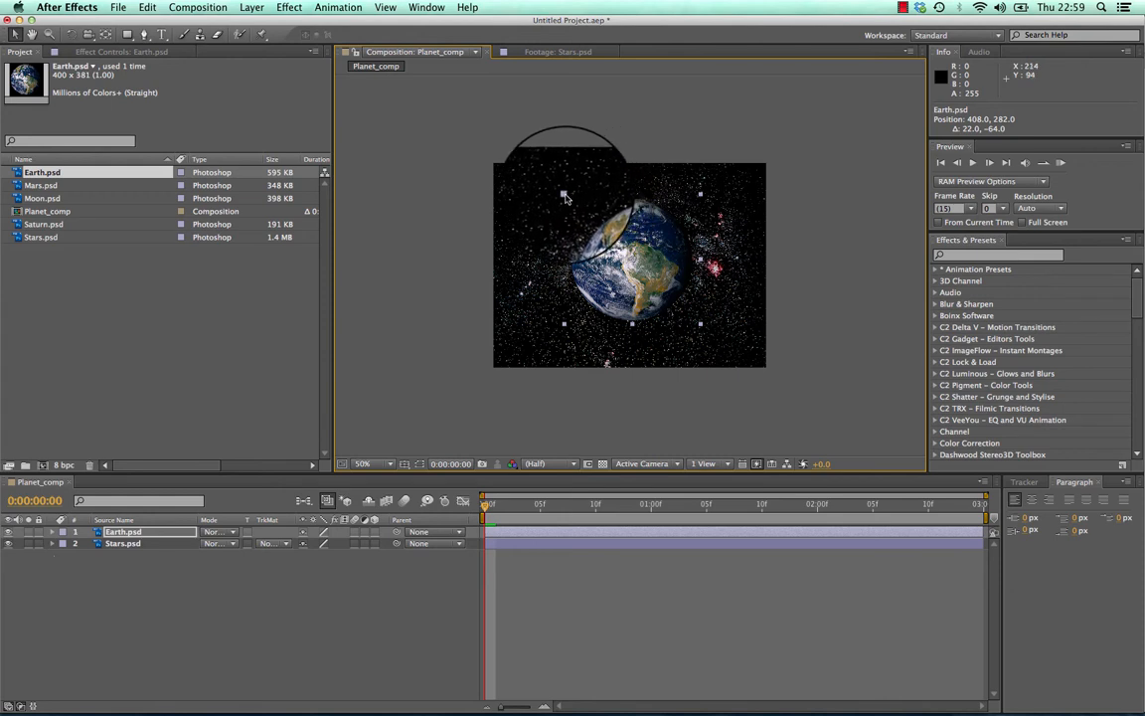
pyautogui.moveTo(565, 198); pyautogui.dragTo(542, 186)
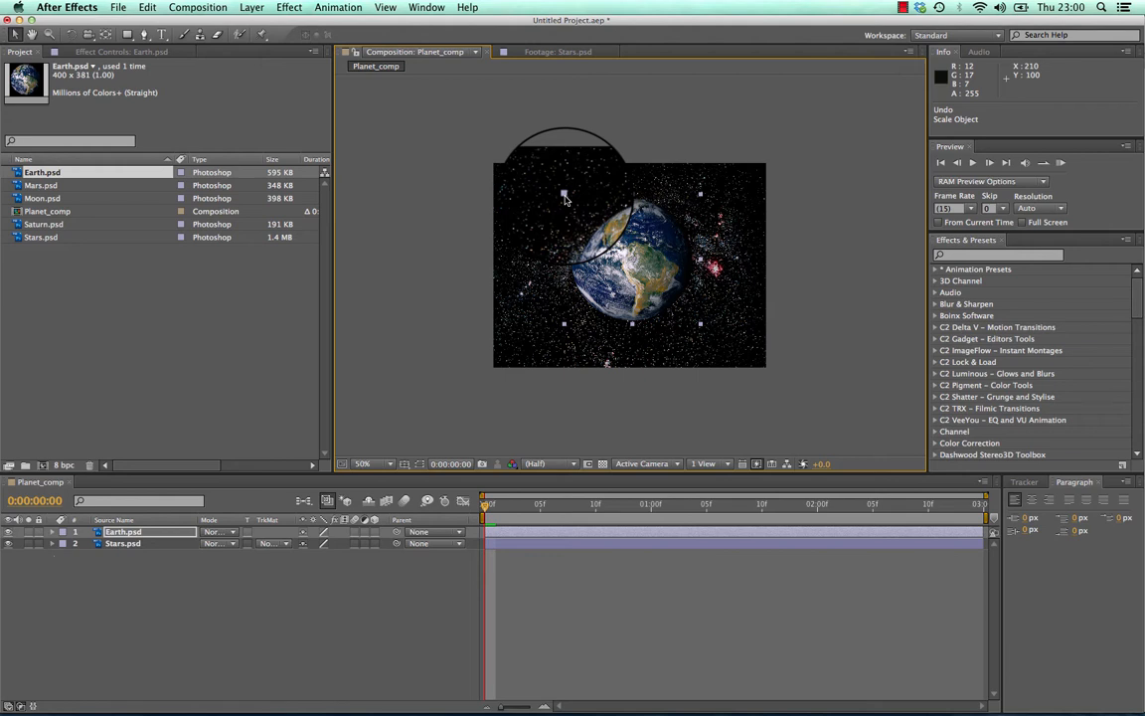
# Step: Scale Earth.psd down proportionally to 89% and place it outside the frame's left edge at about -226, 400
pyautogui.moveTo(564, 198)
pyautogui.mouseDown()
pyautogui.moveTo(590, 220)
pyautogui.moveTo(550, 184)
pyautogui.moveTo(582, 192)
pyautogui.moveTo(616, 238)
pyautogui.moveTo(519, 155)
pyautogui.moveTo(588, 217)
pyautogui.moveTo(572, 197)
pyautogui.mouseUp()
pyautogui.moveTo(629, 253); pyautogui.dragTo(417, 310)
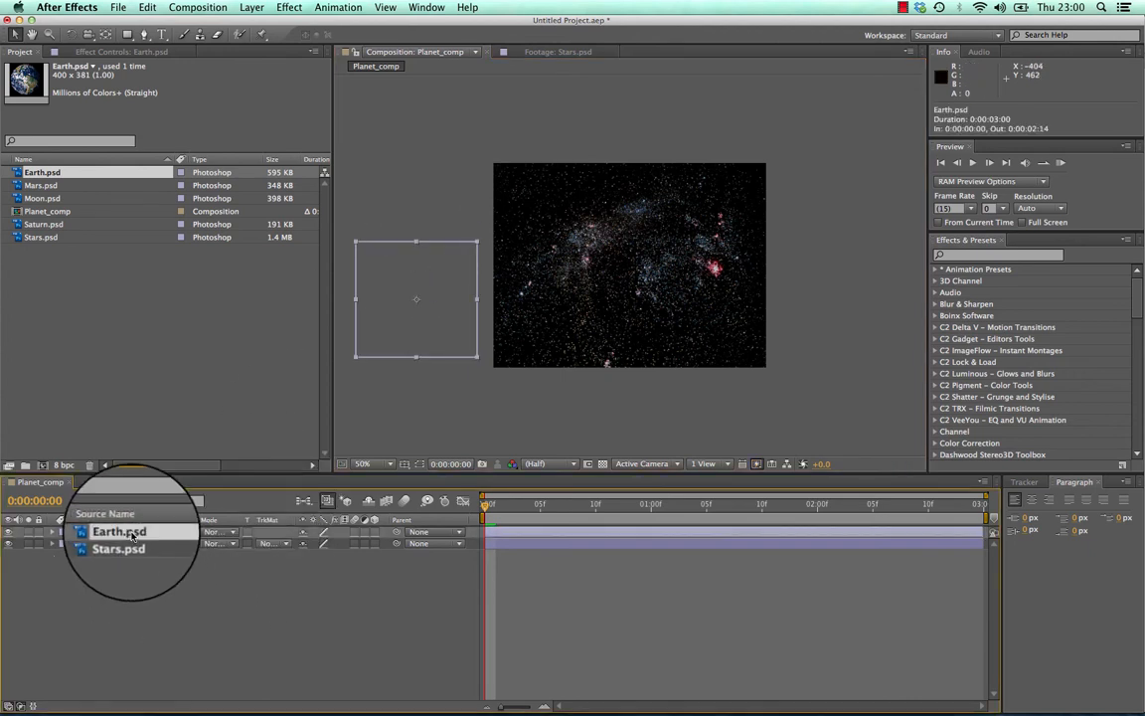
# Step: Keyframe Earth.psd's position at 0:00:00:00, then at 0:00:01:00 move the planet to the frame's right edge at about 648, 432
pyautogui.press('p')
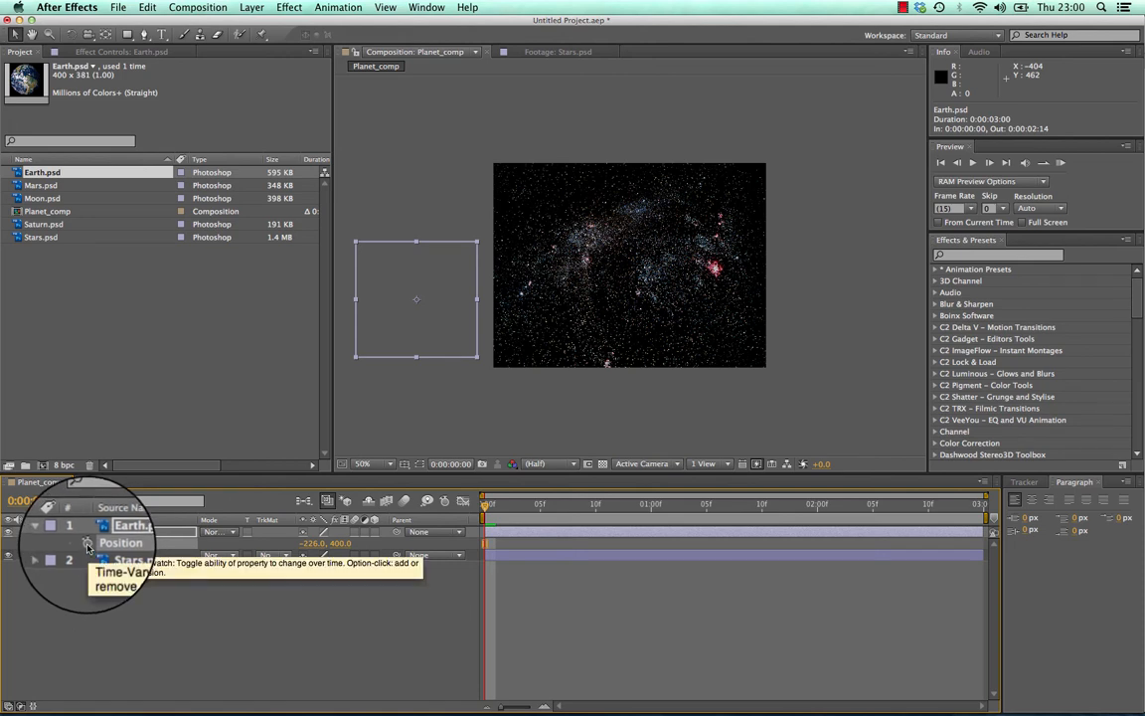
pyautogui.click(87, 544)
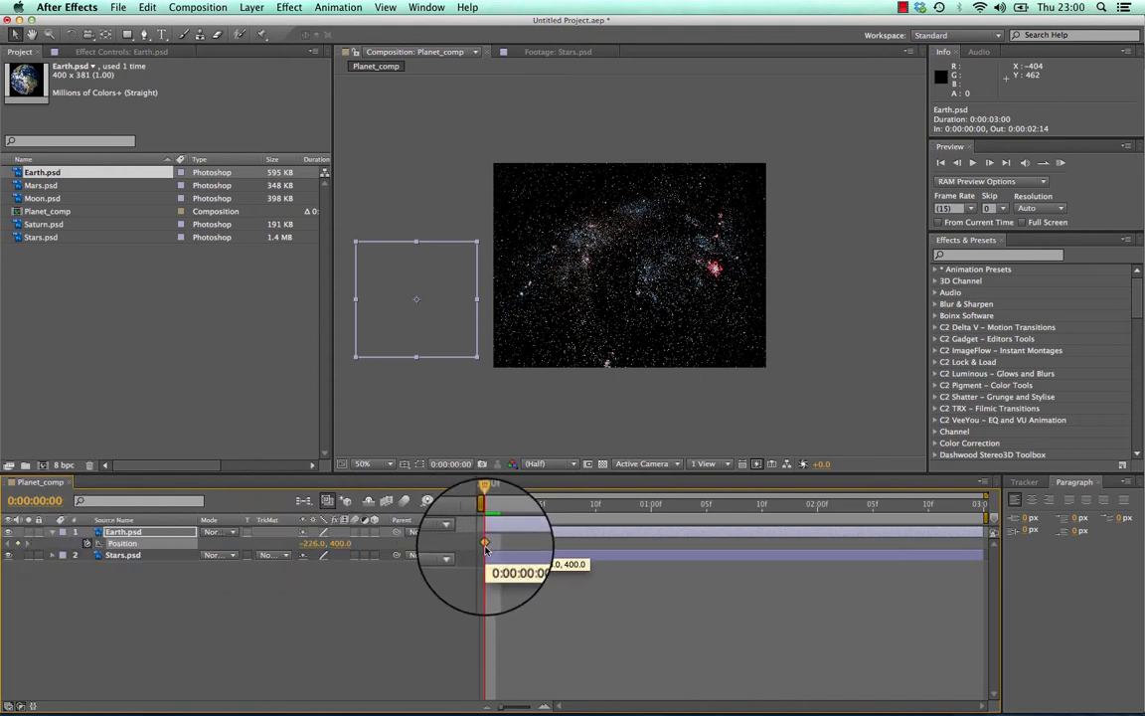
pyautogui.moveTo(485, 506); pyautogui.dragTo(656, 502)
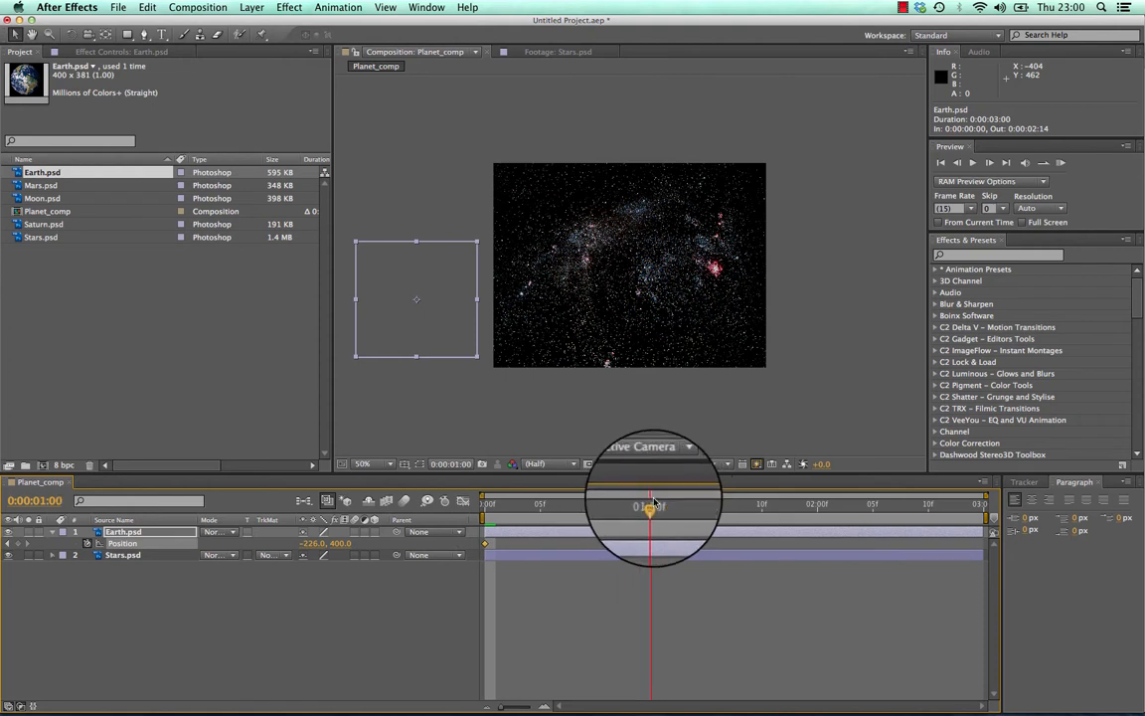
pyautogui.moveTo(653, 503)
pyautogui.mouseDown()
pyautogui.moveTo(766, 502)
pyautogui.moveTo(711, 519)
pyautogui.moveTo(664, 497)
pyautogui.mouseUp()
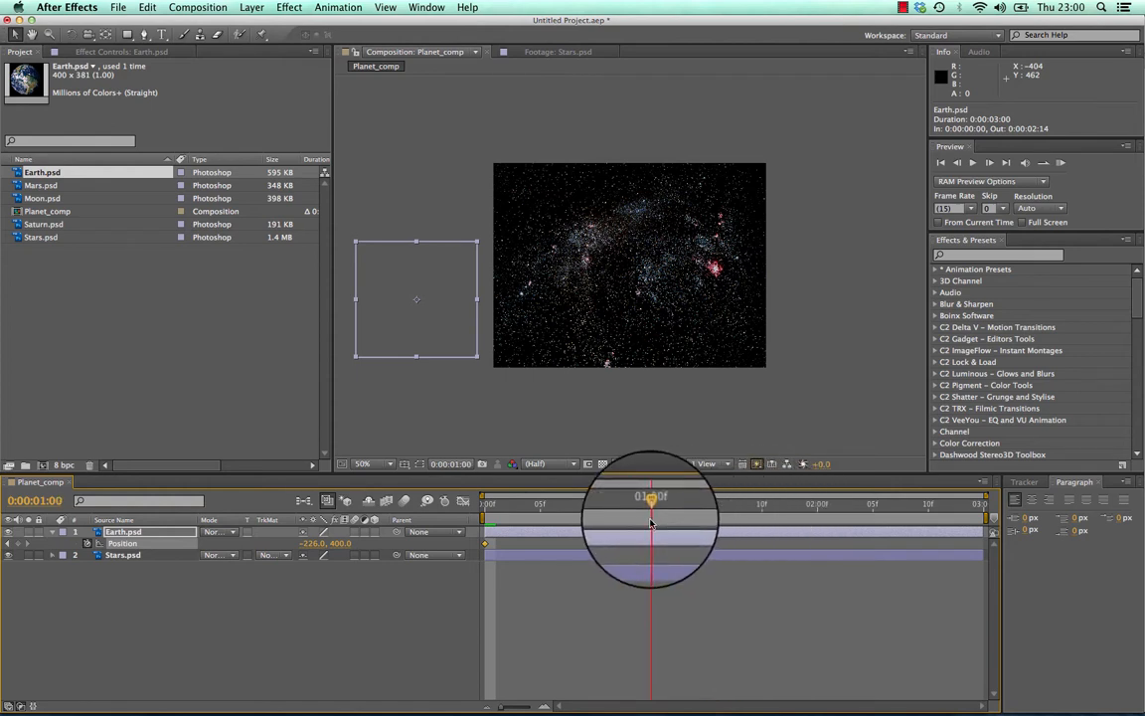
pyautogui.moveTo(434, 345); pyautogui.dragTo(721, 352)
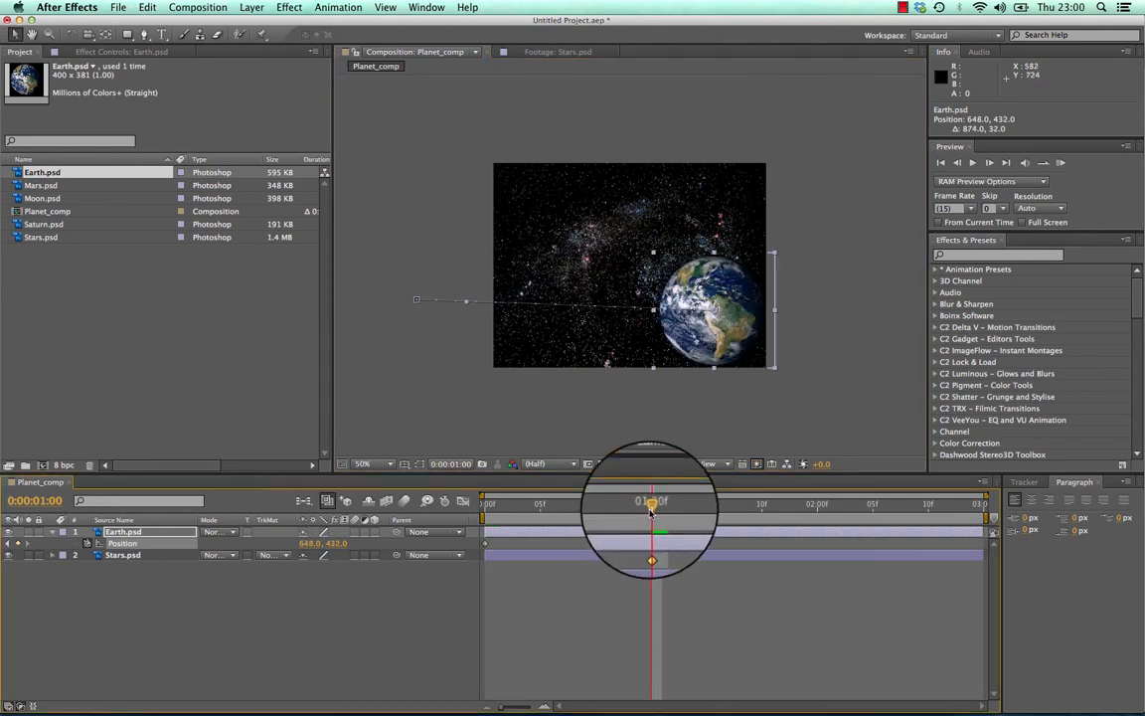
# Step: Play the composition from the start twice to check Earth's movement across the frame, and return to the first frame
pyautogui.moveTo(651, 504); pyautogui.dragTo(485, 504)
pyautogui.press('space')
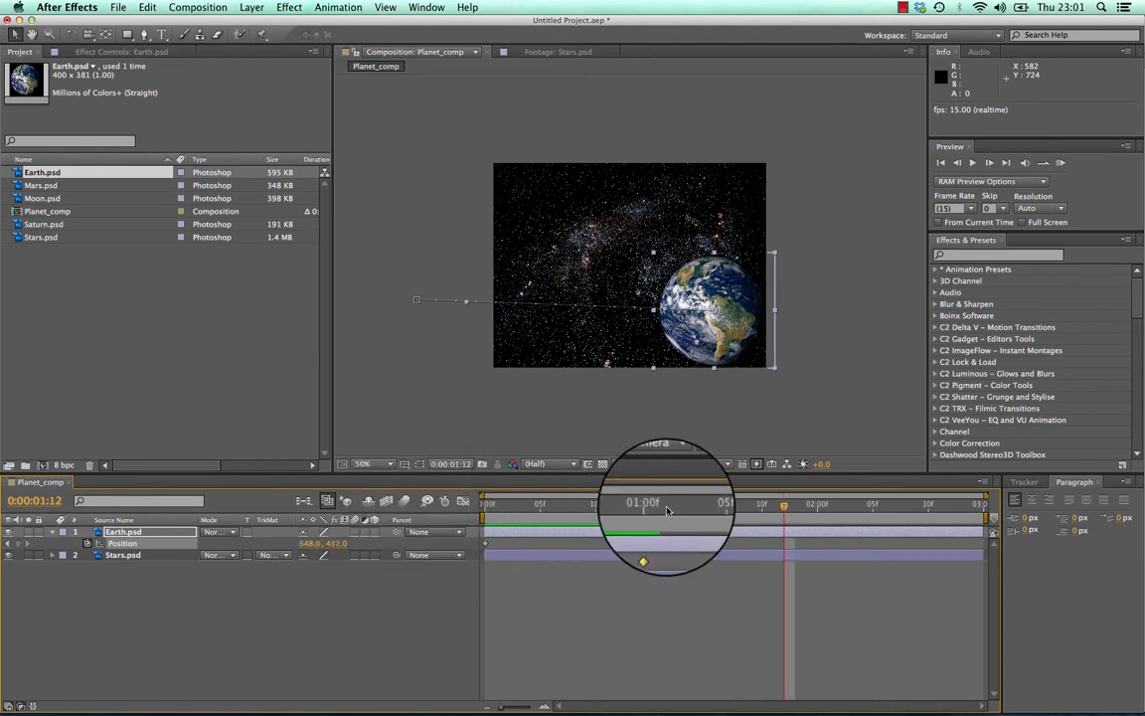
pyautogui.moveTo(786, 504); pyautogui.dragTo(489, 504)
pyautogui.press('space')
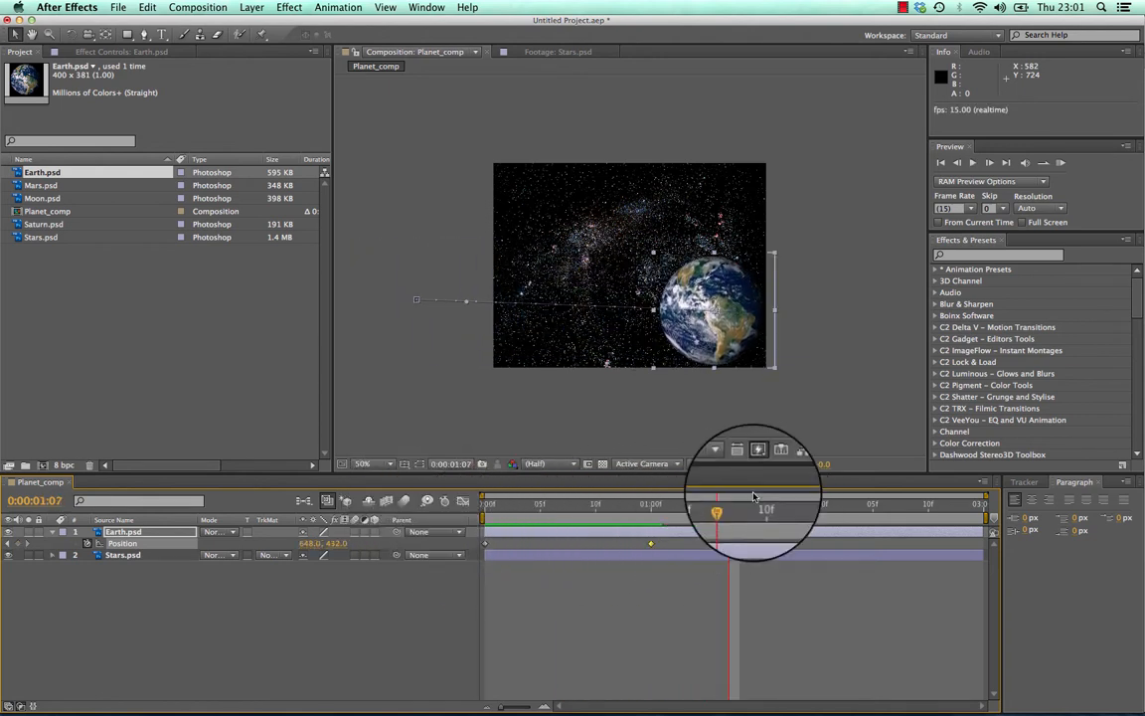
pyautogui.moveTo(786, 504); pyautogui.dragTo(415, 502)
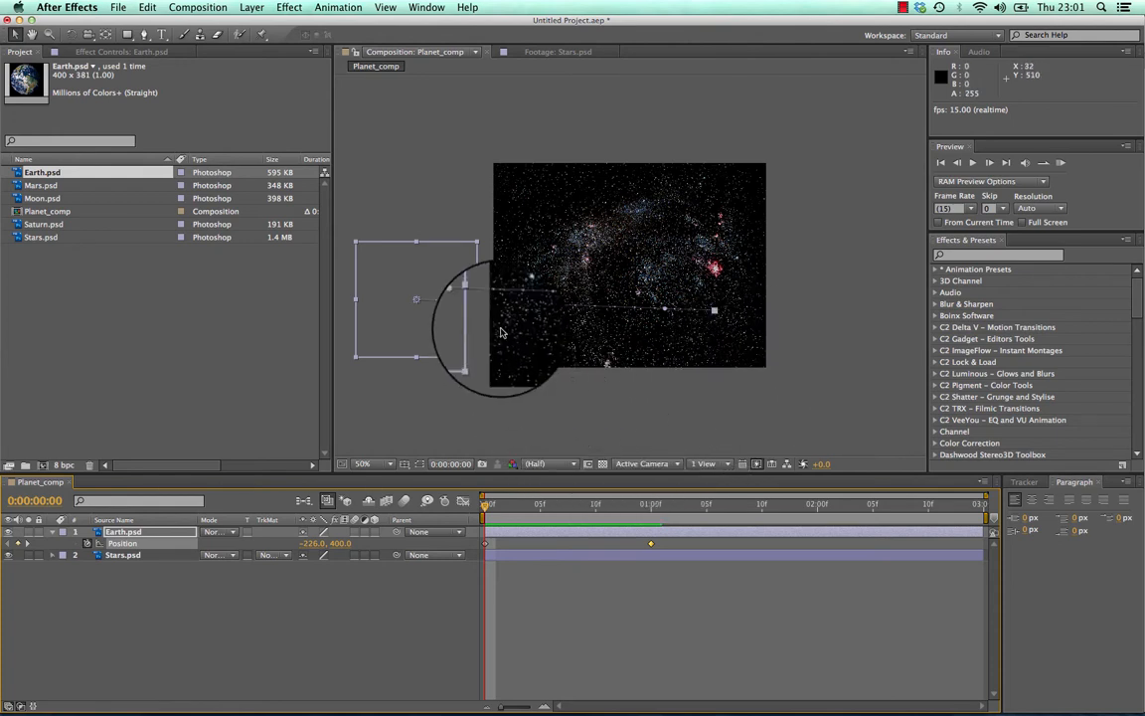
# Step: Show Earth.psd's Scale property and set its first scale keyframe at 0:00:00:05
pyautogui.click(495, 506)
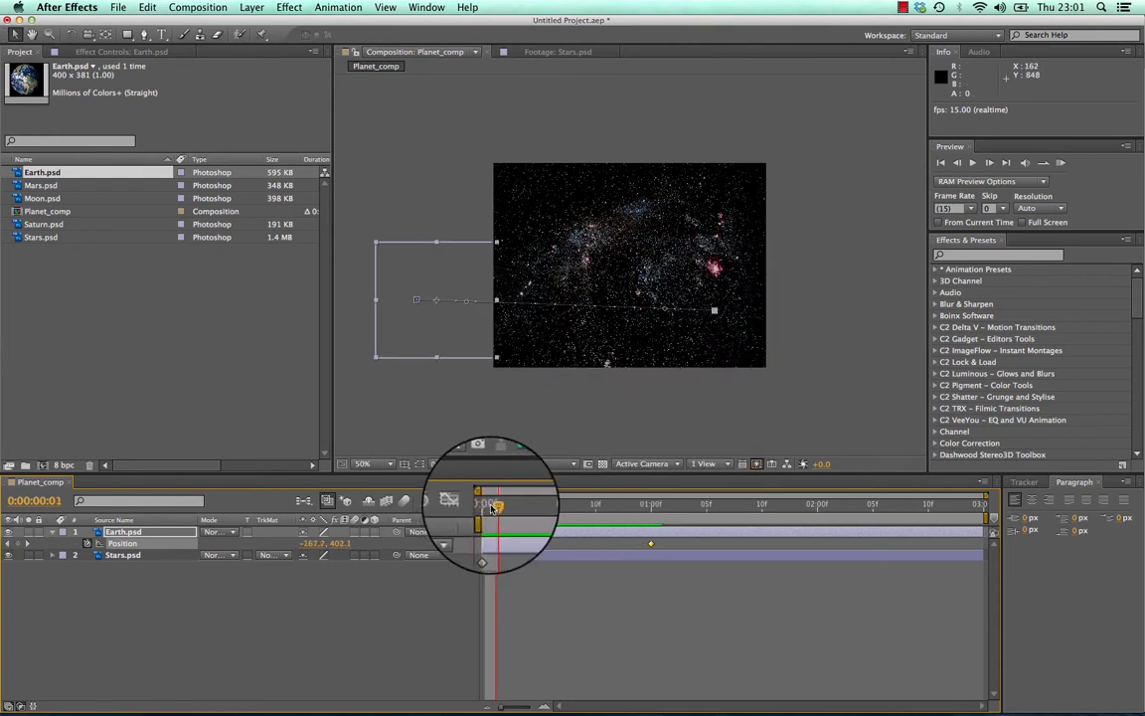
pyautogui.moveTo(495, 506); pyautogui.dragTo(540, 509)
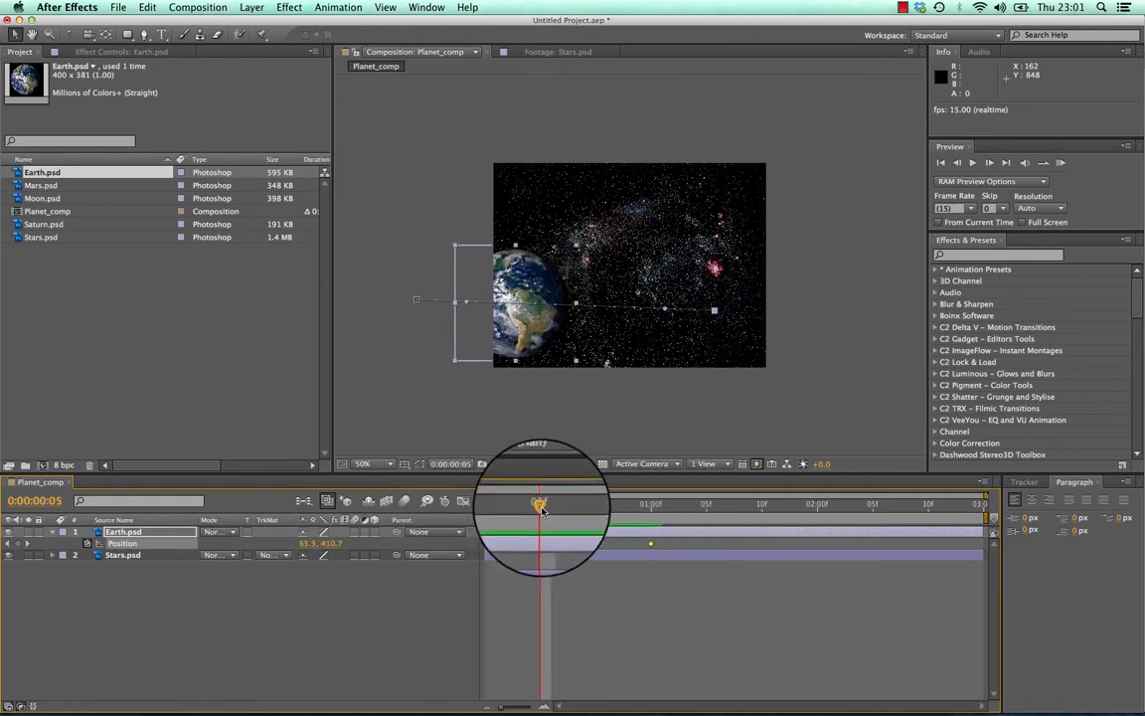
pyautogui.click(153, 576)
pyautogui.click(122, 533)
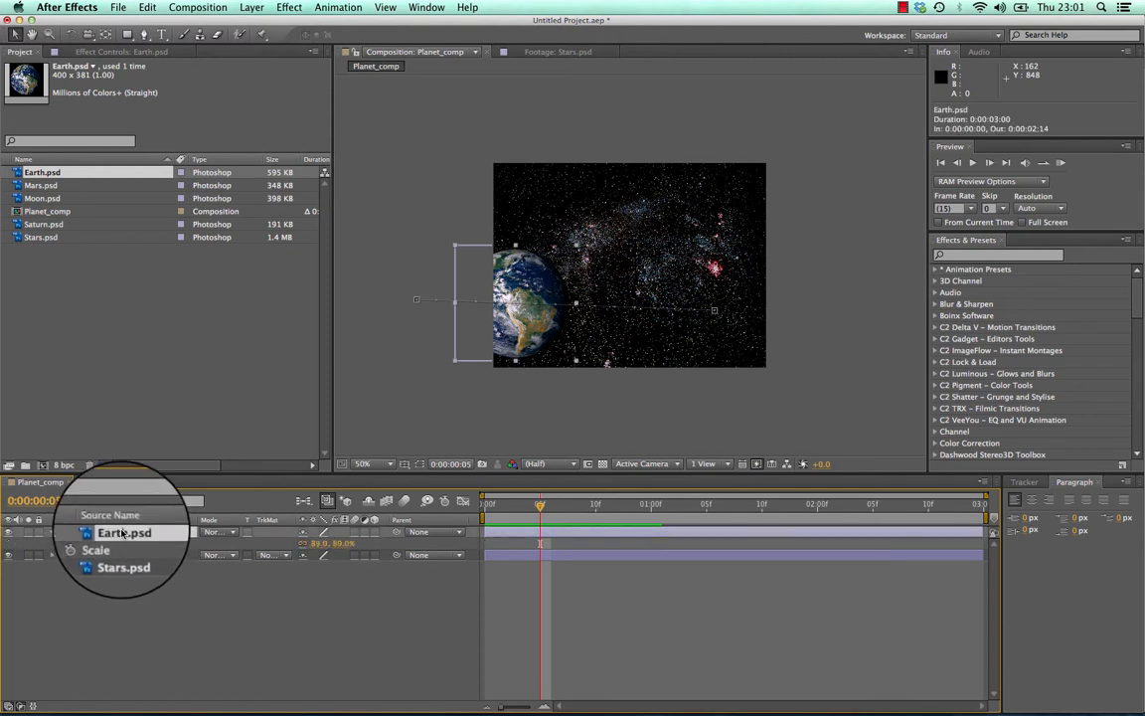
pyautogui.moveTo(539, 504)
pyautogui.mouseDown()
pyautogui.moveTo(507, 507)
pyautogui.moveTo(541, 507)
pyautogui.mouseUp()
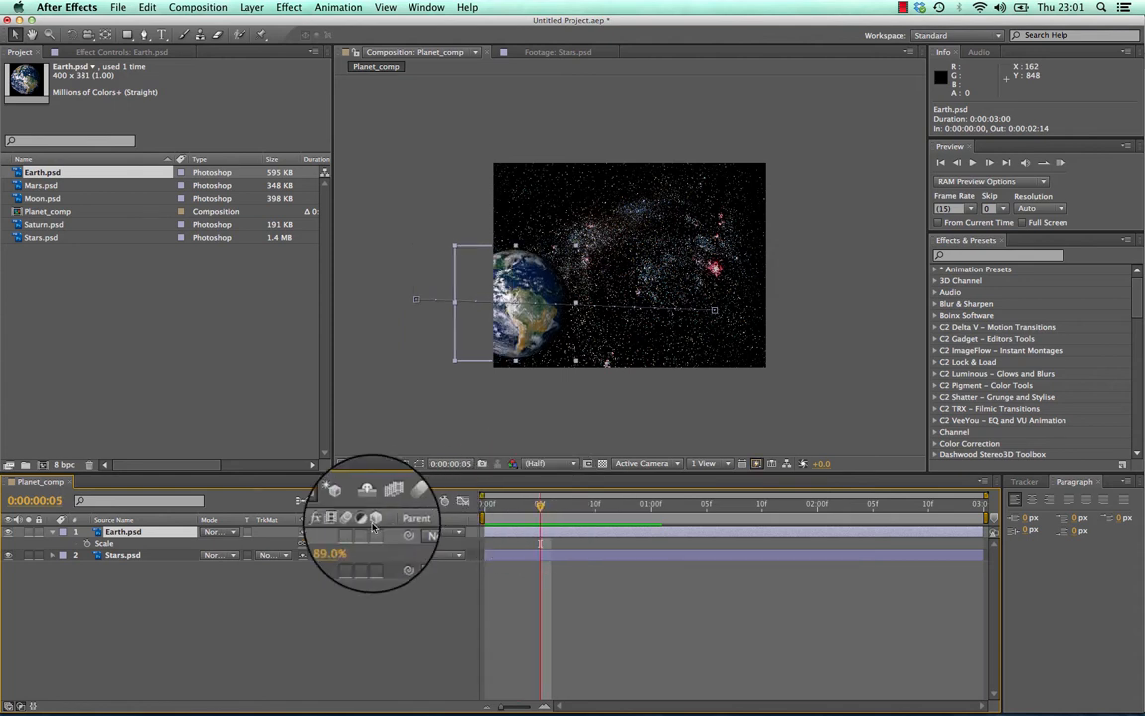
pyautogui.click(87, 545)
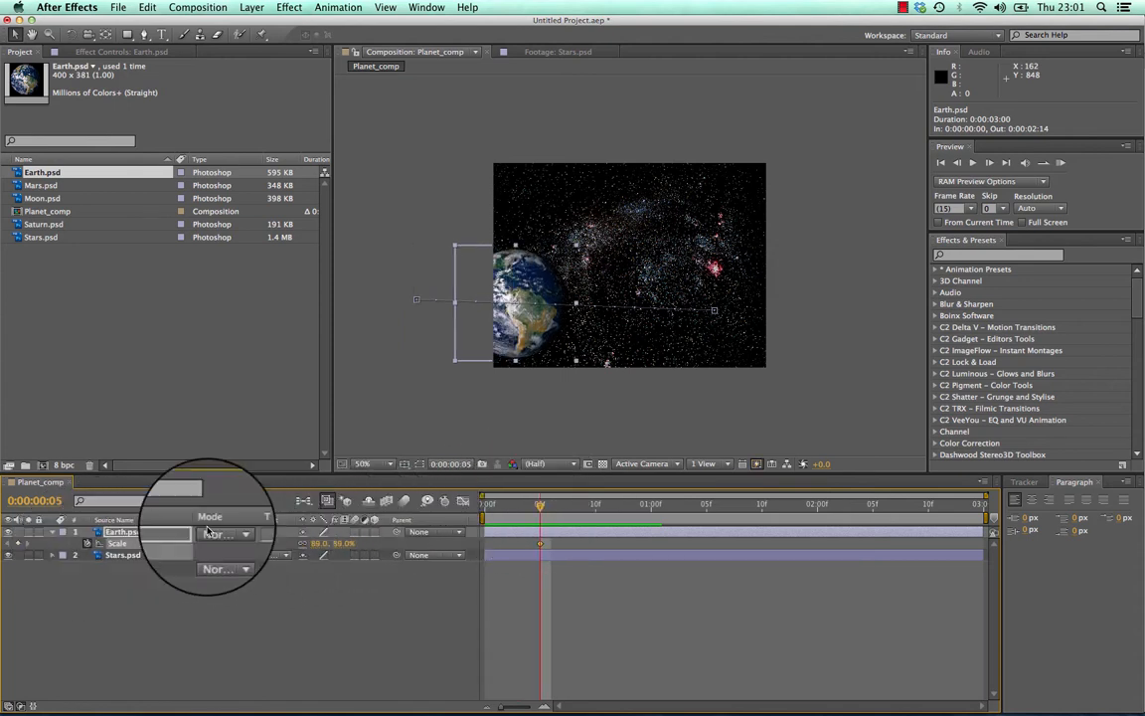
# Step: Keyframe Earth.psd's scale to 102% at 0:00:00:09 and back down to about 90% at 0:00:00:12
pyautogui.moveTo(540, 506); pyautogui.dragTo(585, 507)
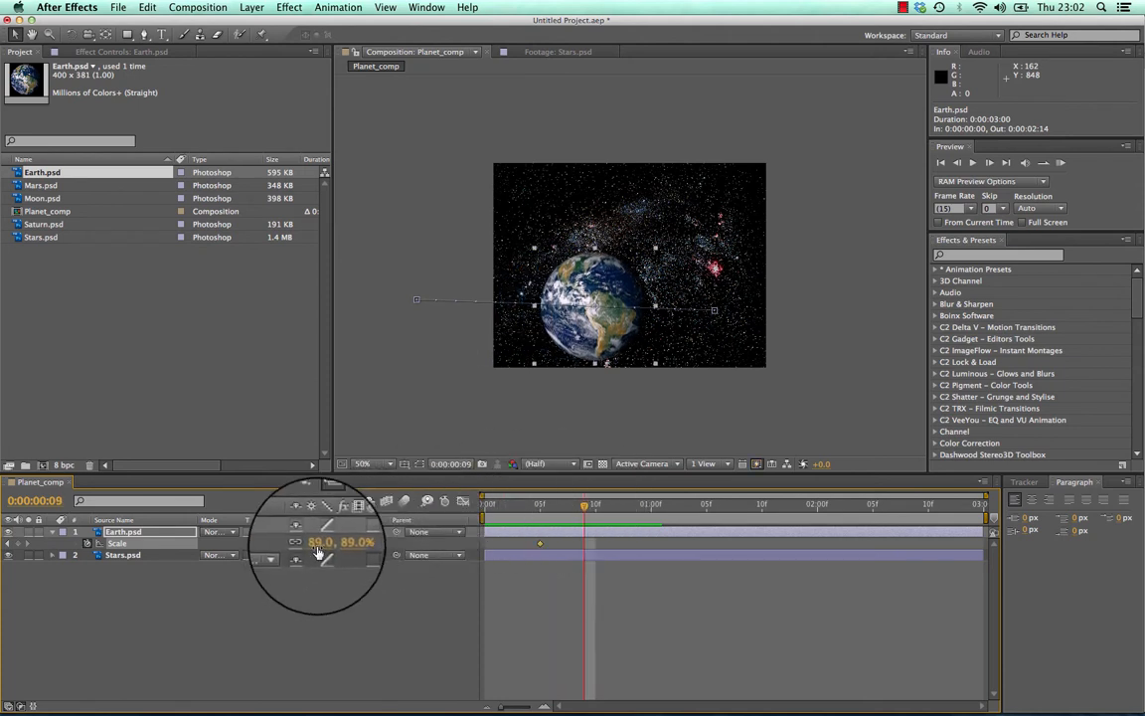
pyautogui.moveTo(318, 544); pyautogui.dragTo(326, 545)
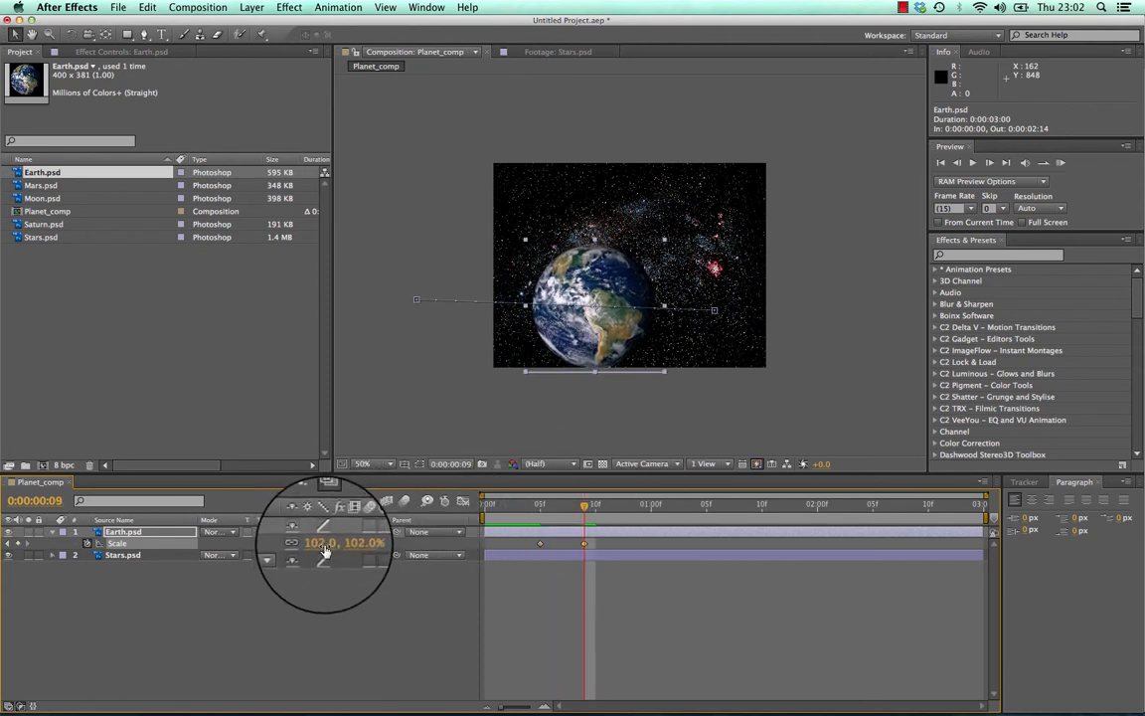
pyautogui.moveTo(590, 510); pyautogui.dragTo(618, 507)
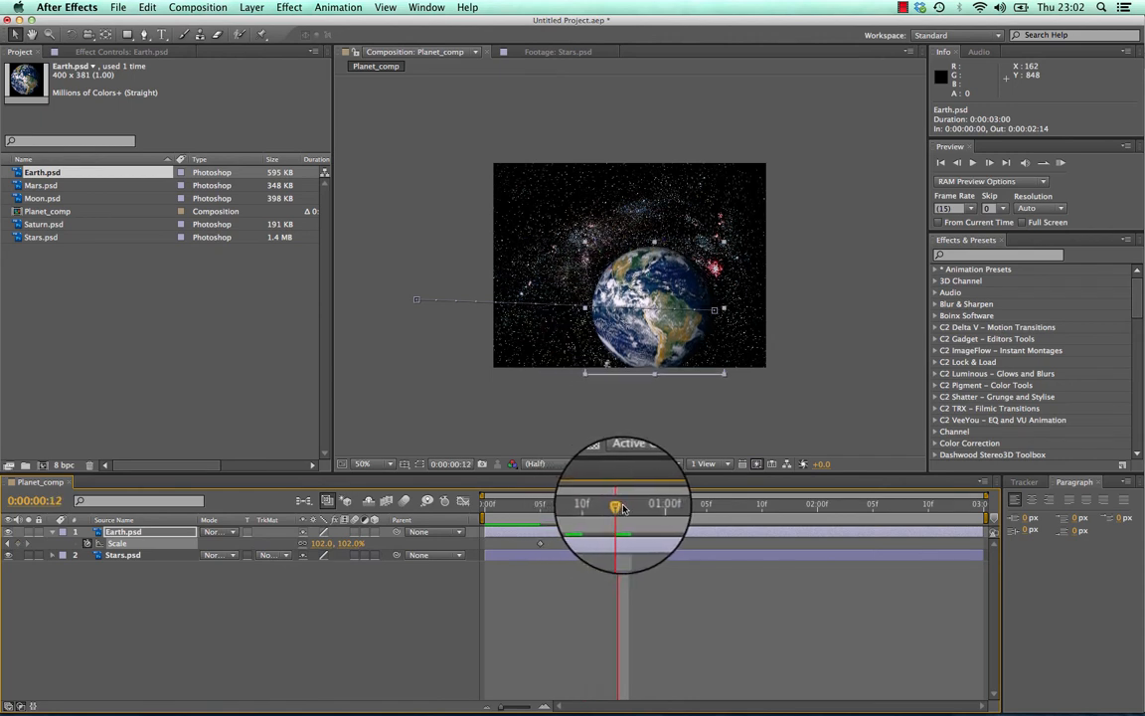
pyautogui.moveTo(320, 544); pyautogui.dragTo(314, 545)
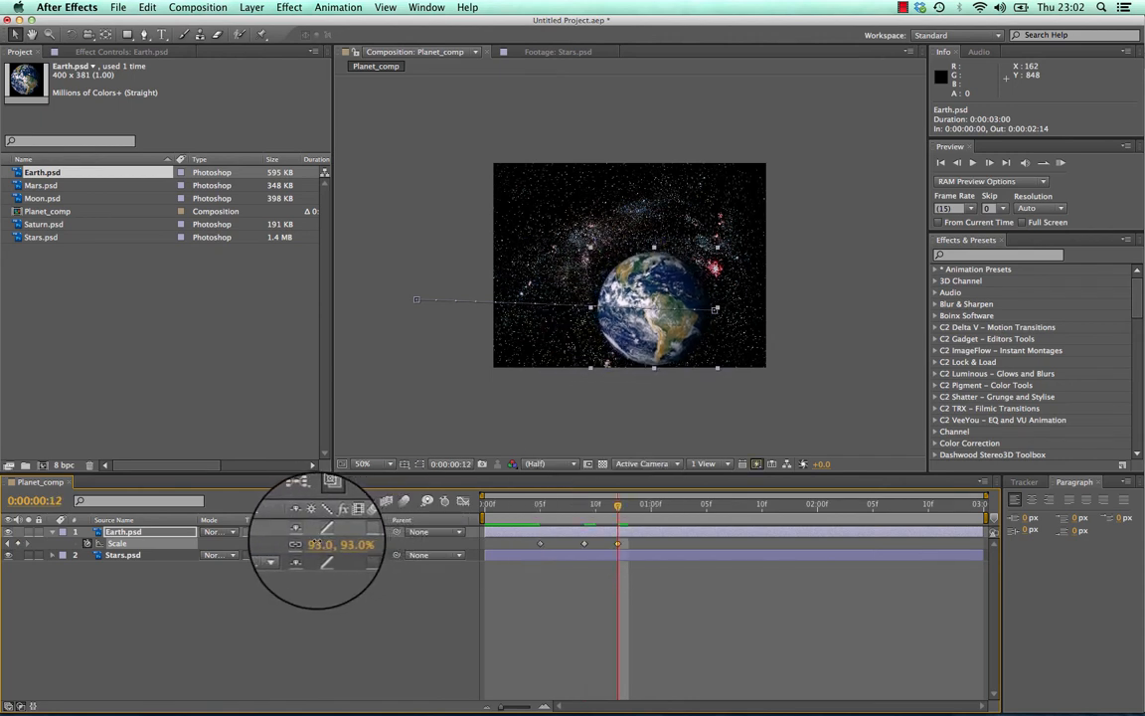
# Step: Play the composition from the start to check Earth's scale animation, and return to the first frame
pyautogui.moveTo(619, 505); pyautogui.dragTo(485, 517)
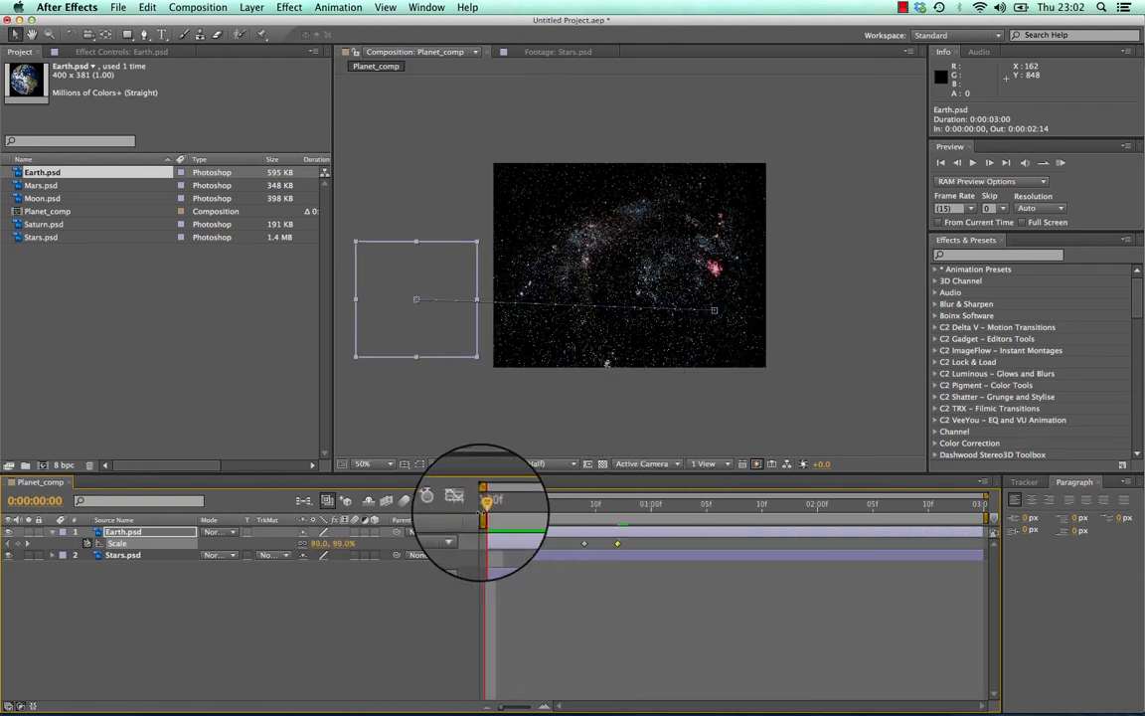
pyautogui.press('space')
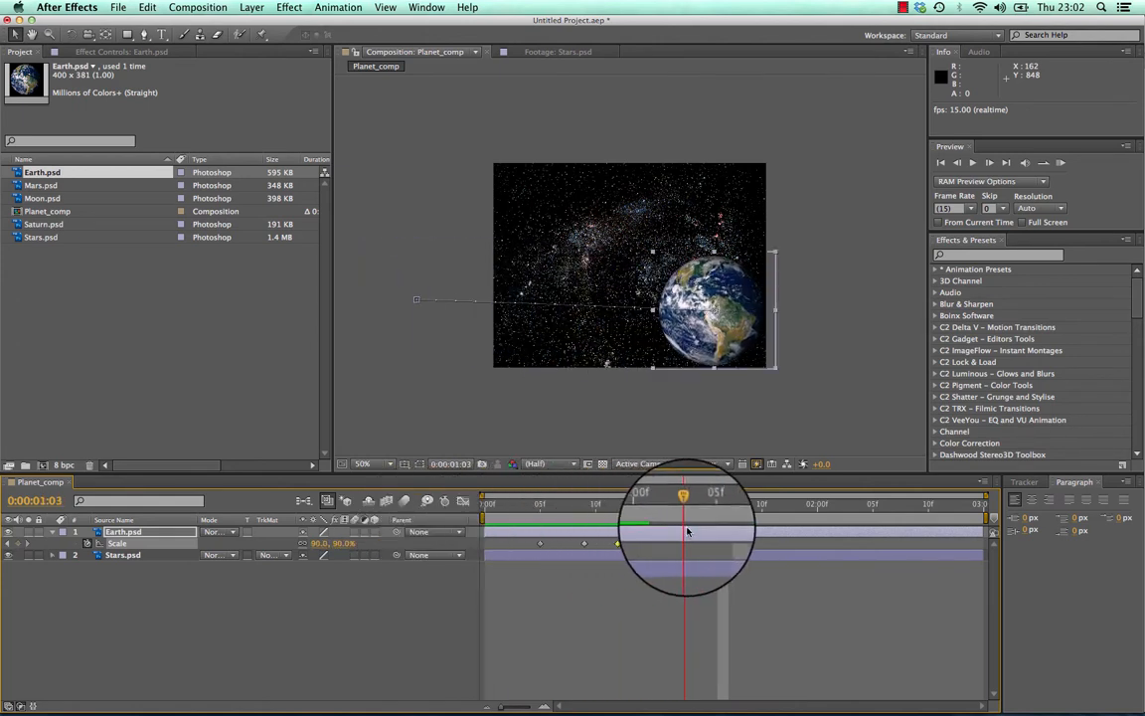
pyautogui.moveTo(688, 532); pyautogui.dragTo(460, 487)
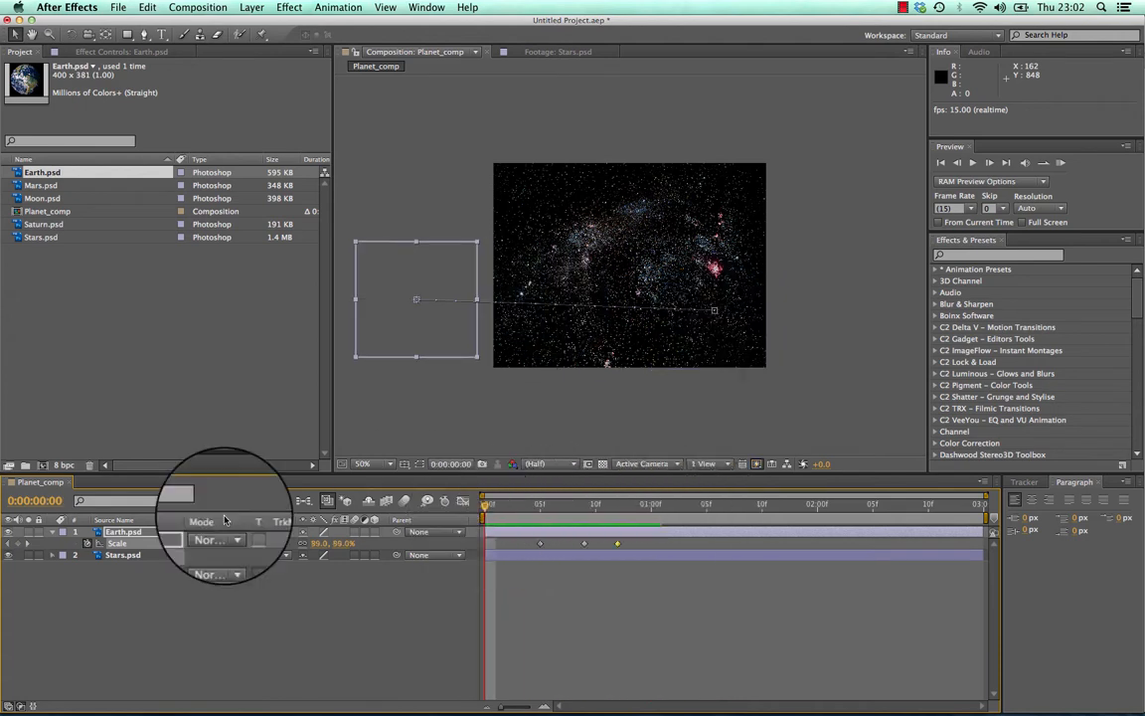
# Step: Review Earth.psd's Position property, and expand the layer's full Transform group to examine its properties and keyframes
pyautogui.click(117, 535)
pyautogui.press('s')
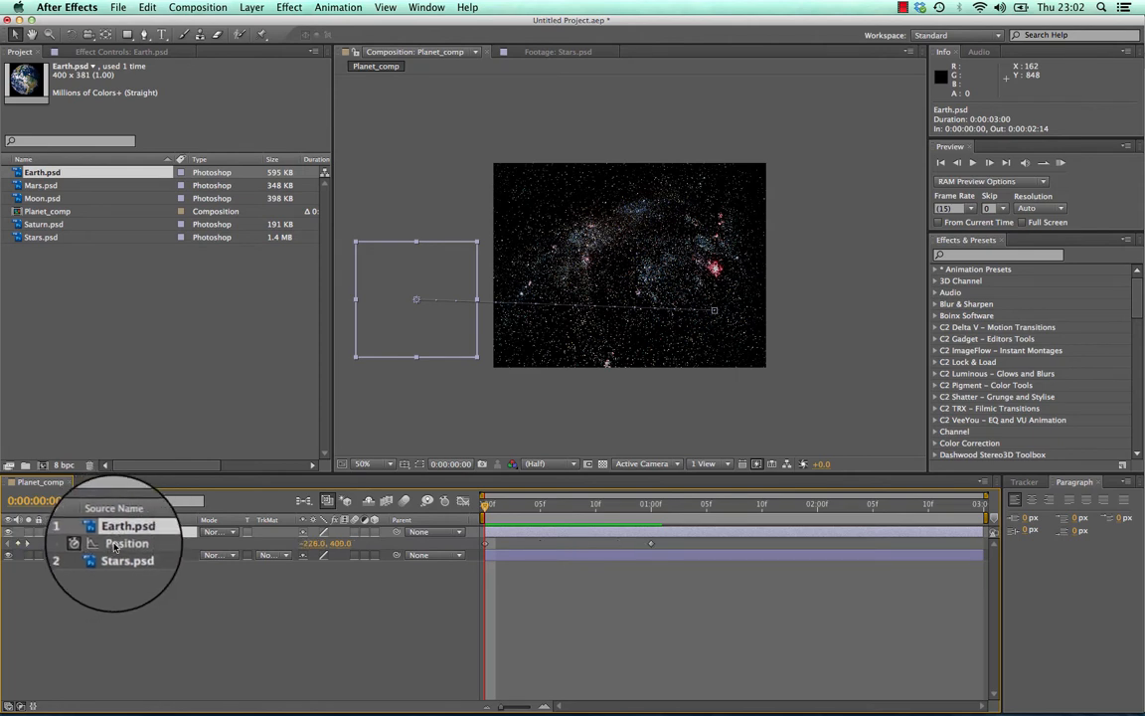
pyautogui.click(119, 588)
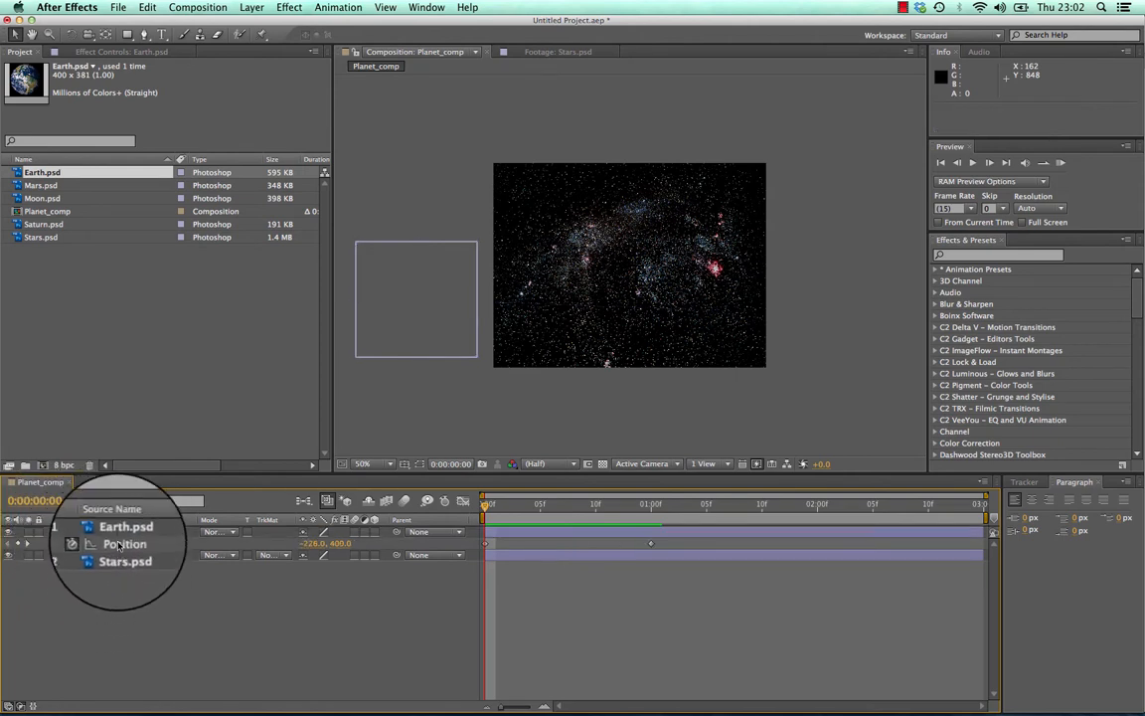
pyautogui.click(118, 544)
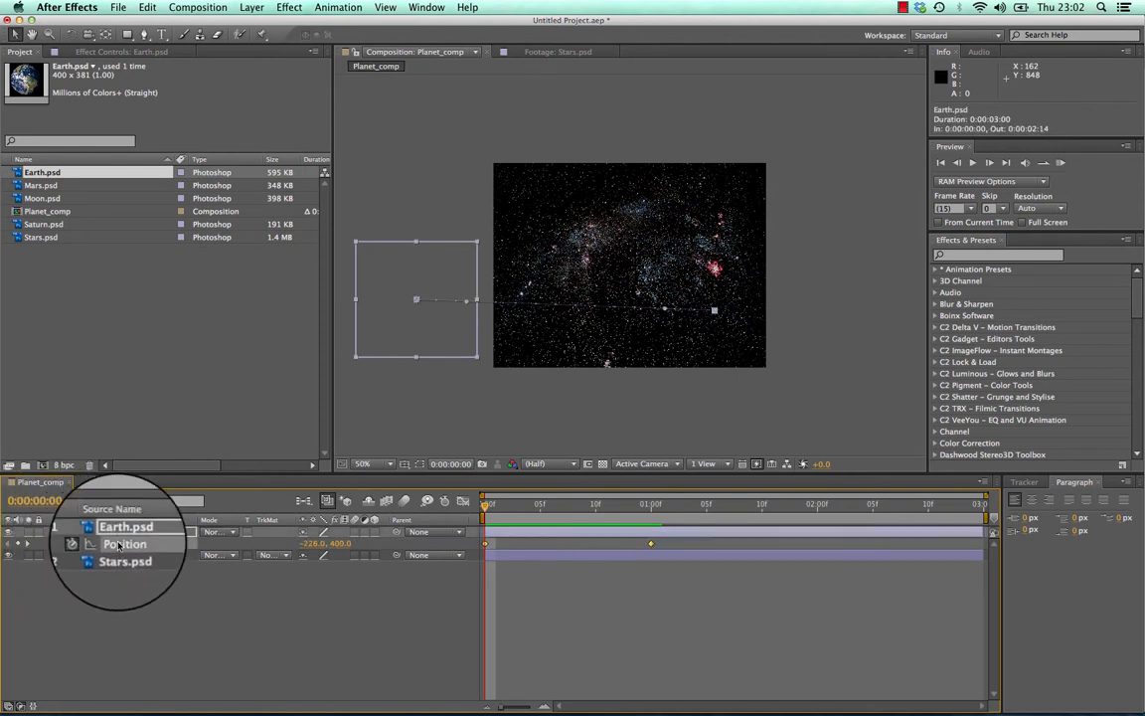
pyautogui.click(52, 535)
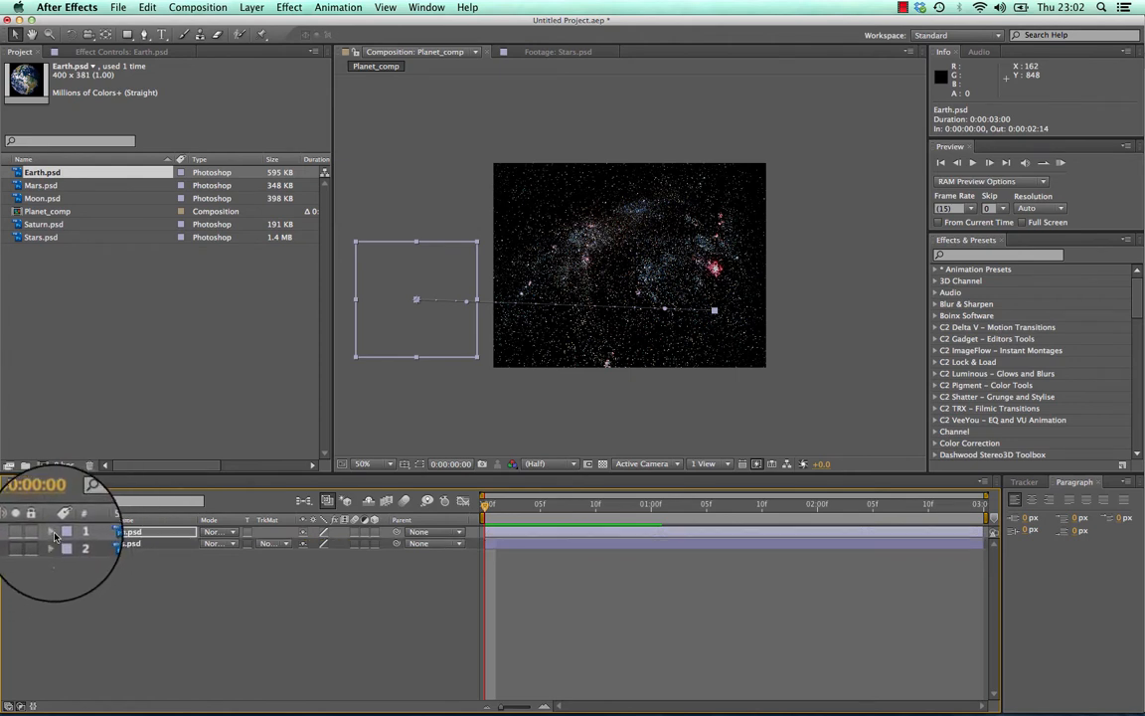
pyautogui.click(53, 535)
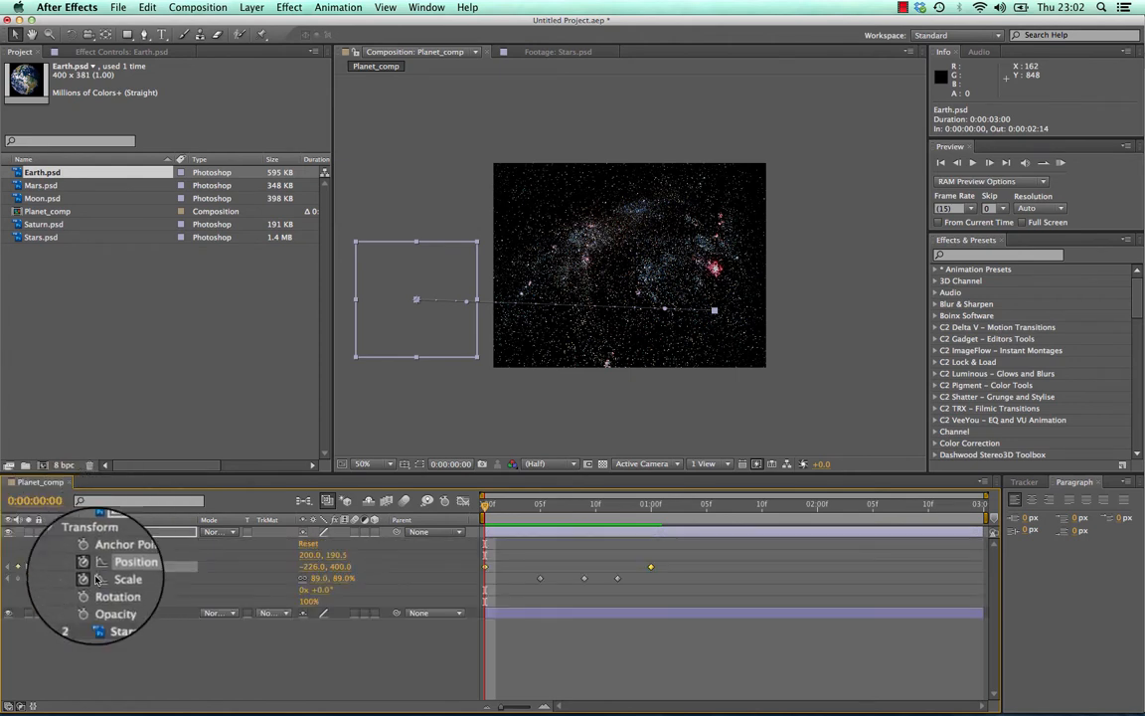
pyautogui.click(62, 545)
pyautogui.click(63, 546)
pyautogui.click(122, 567)
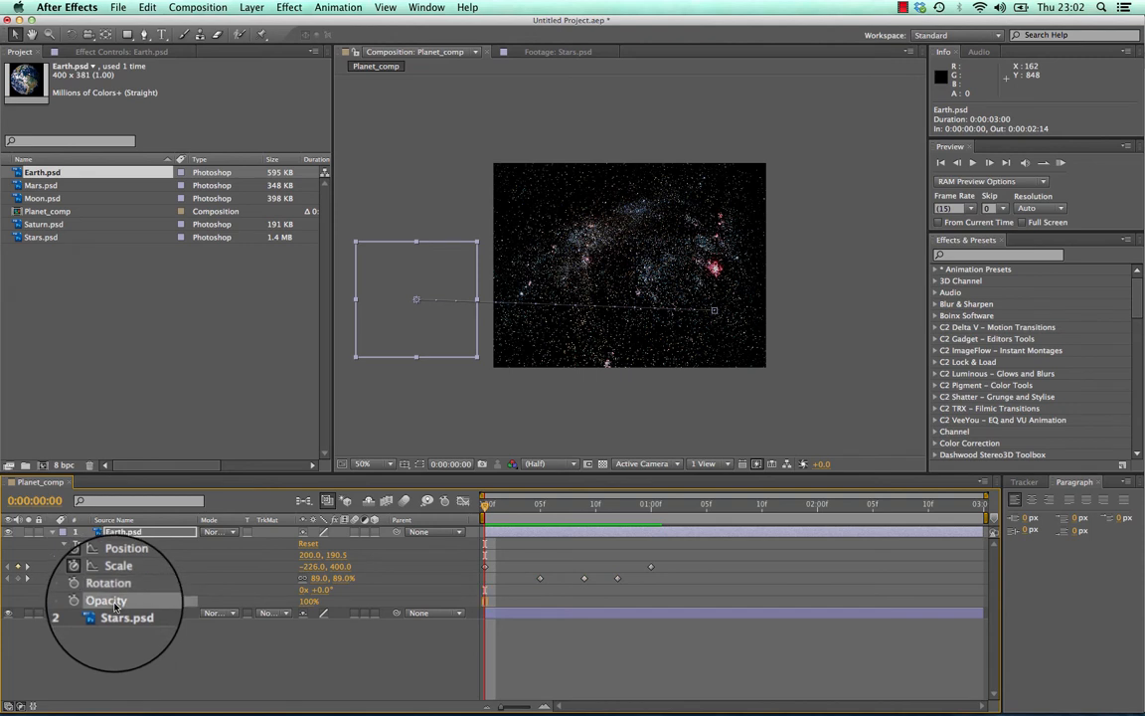
pyautogui.moveTo(505, 534); pyautogui.dragTo(485, 502)
pyautogui.click(495, 504)
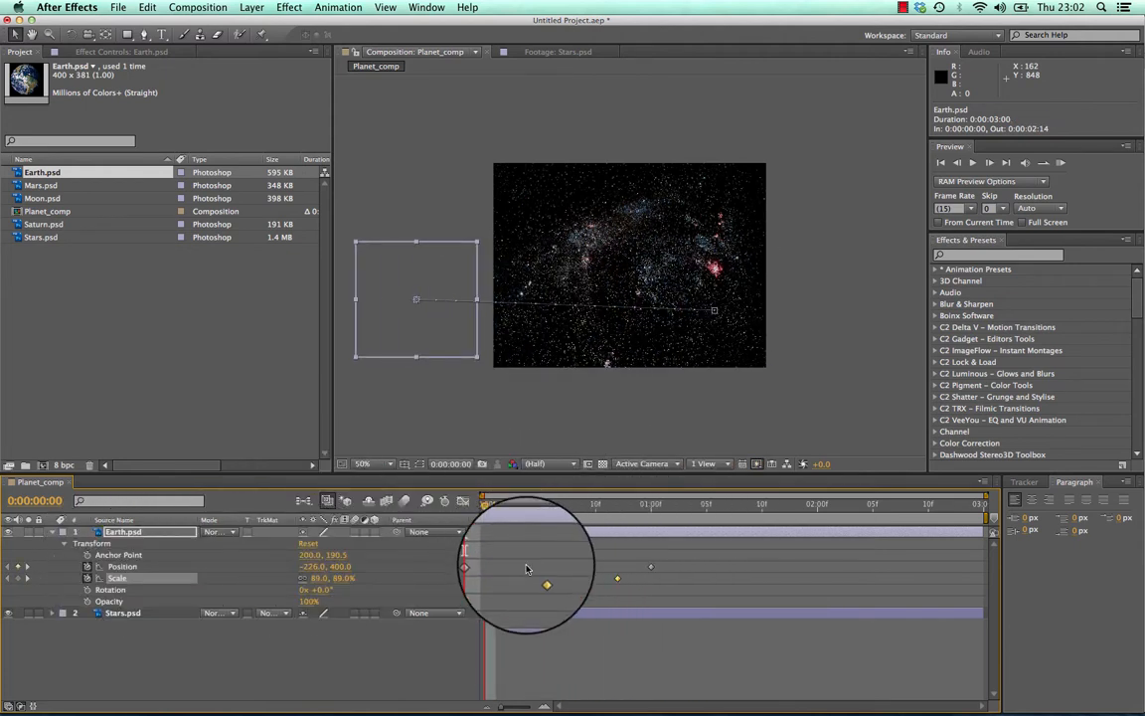
# Step: At 0:00:00:09, remove all of Earth.psd's scale keyframes, then return to the first frame and collapse the layer
pyautogui.moveTo(485, 503); pyautogui.dragTo(585, 503)
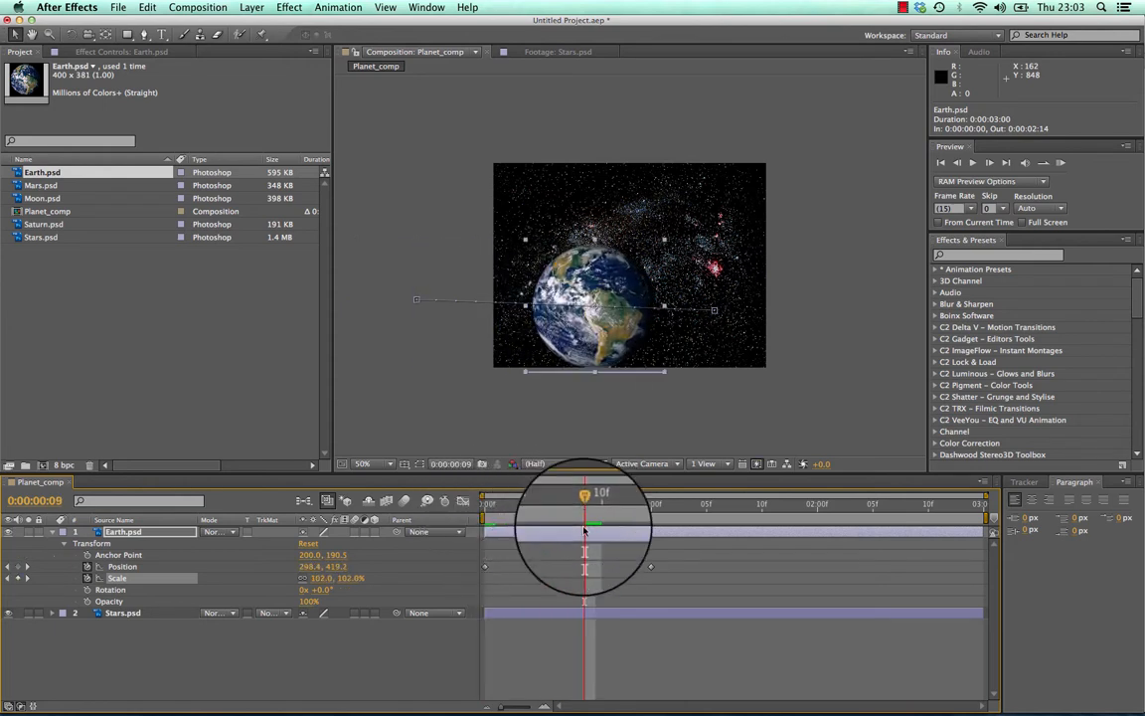
pyautogui.moveTo(630, 587); pyautogui.dragTo(517, 583)
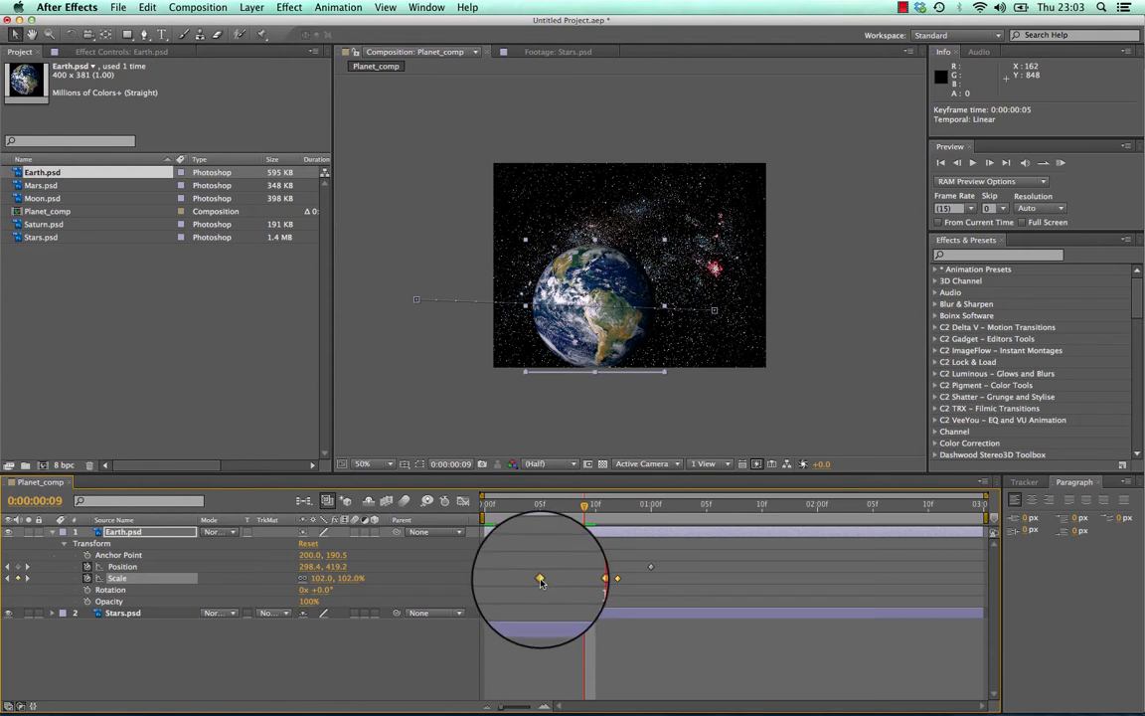
pyautogui.click(632, 580)
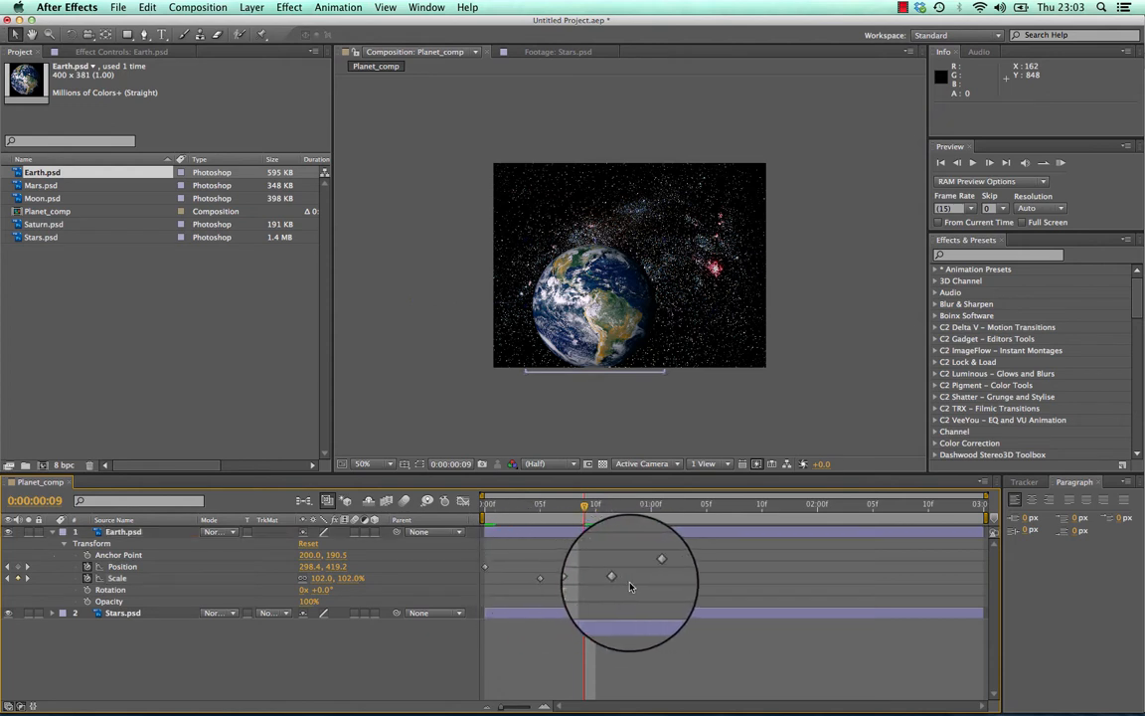
pyautogui.click(118, 578)
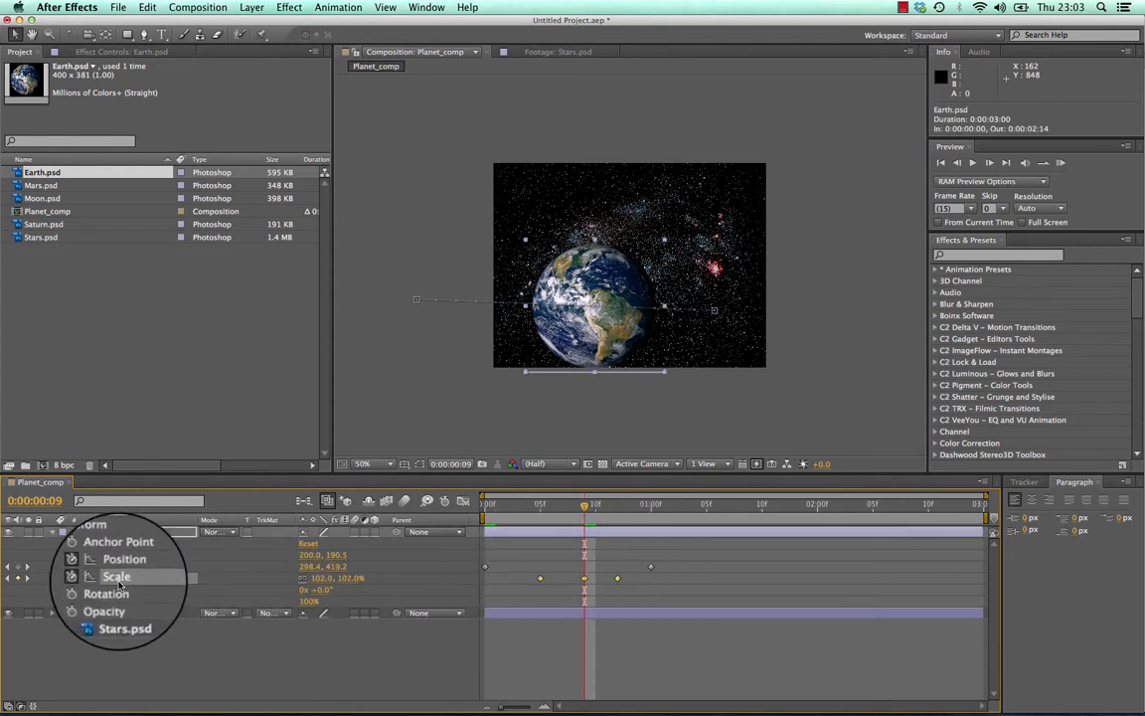
pyautogui.moveTo(540, 581); pyautogui.dragTo(587, 611)
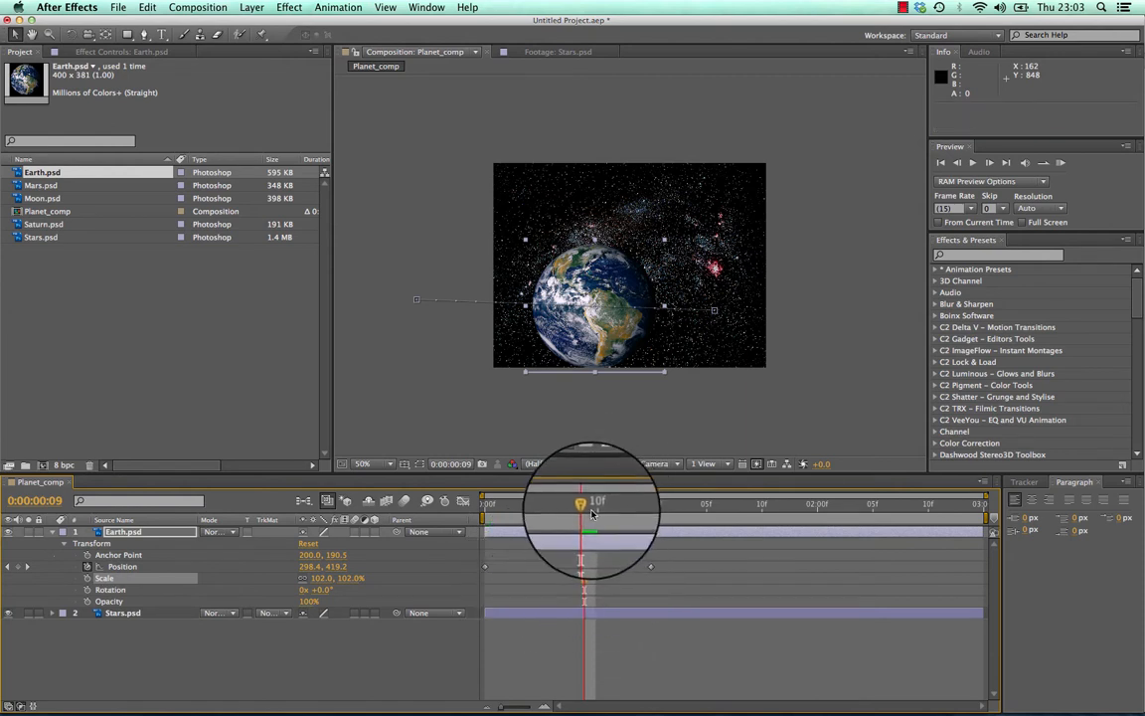
pyautogui.moveTo(592, 513); pyautogui.dragTo(422, 417)
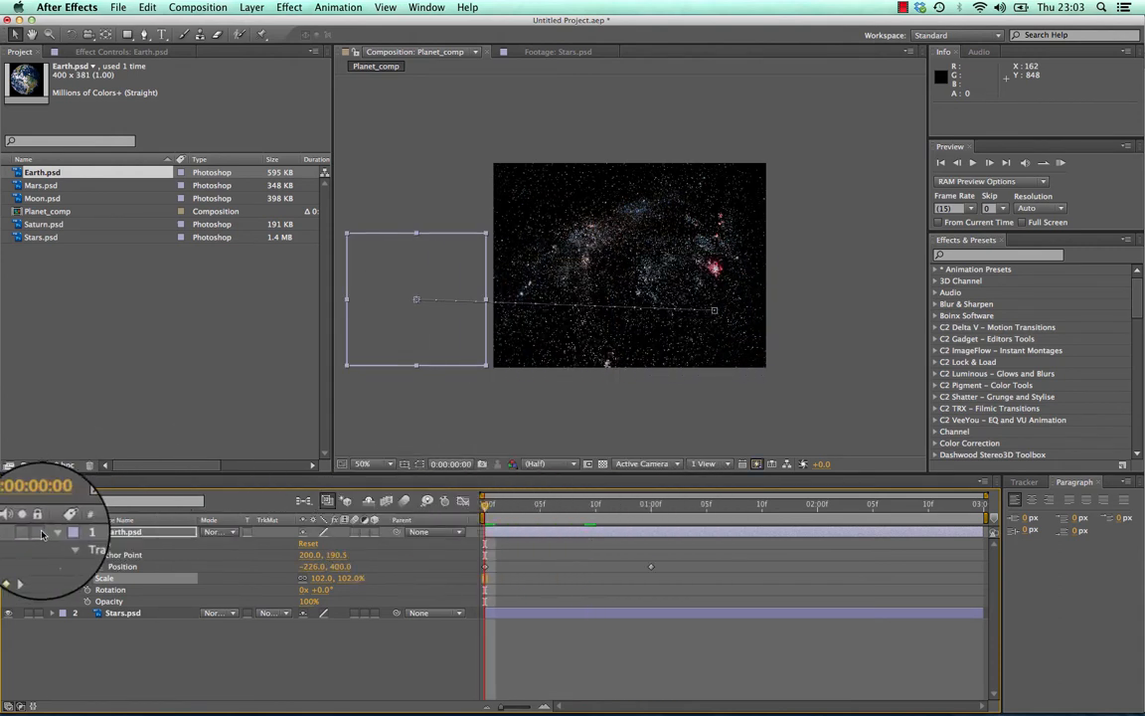
pyautogui.click(51, 533)
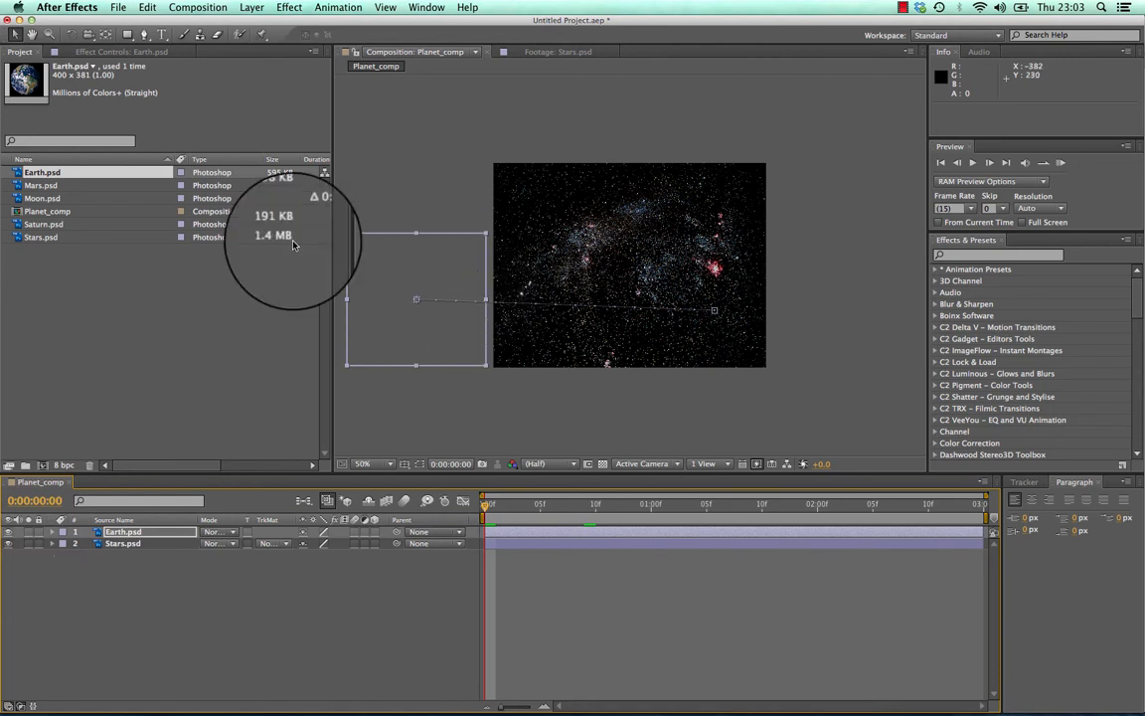
# Step: Add Mars.psd to Planet_comp as the top layer above Earth.psd, with the current time at the first frame
pyautogui.click(18, 187)
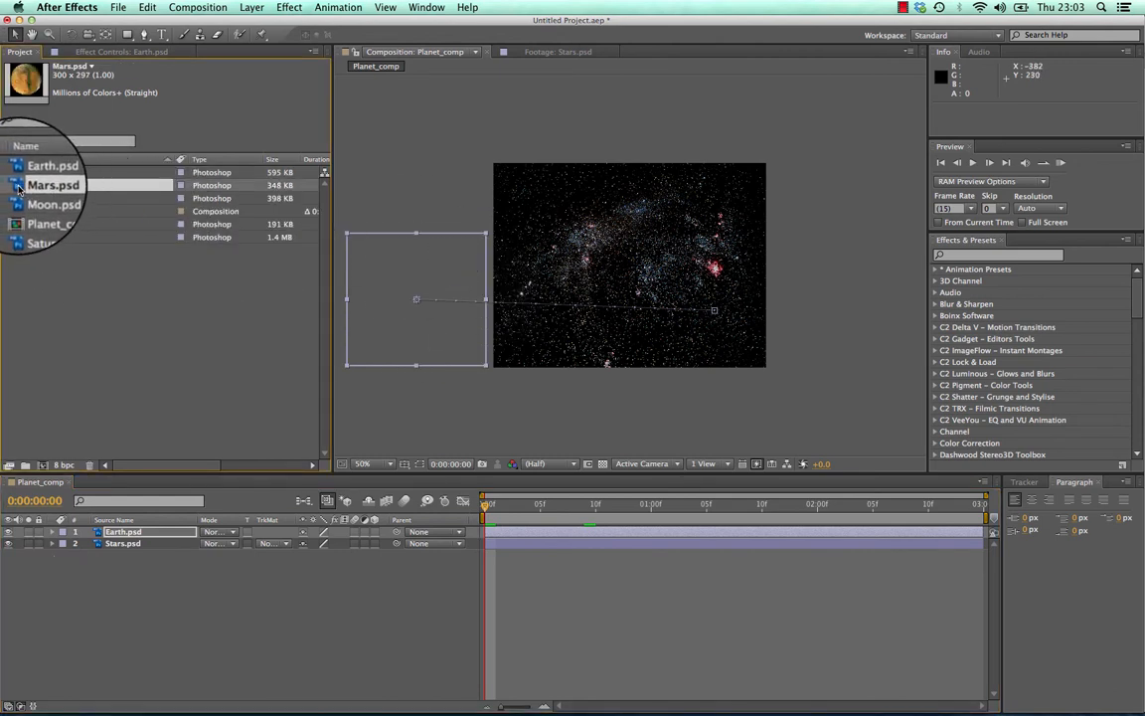
pyautogui.moveTo(18, 187); pyautogui.dragTo(75, 532)
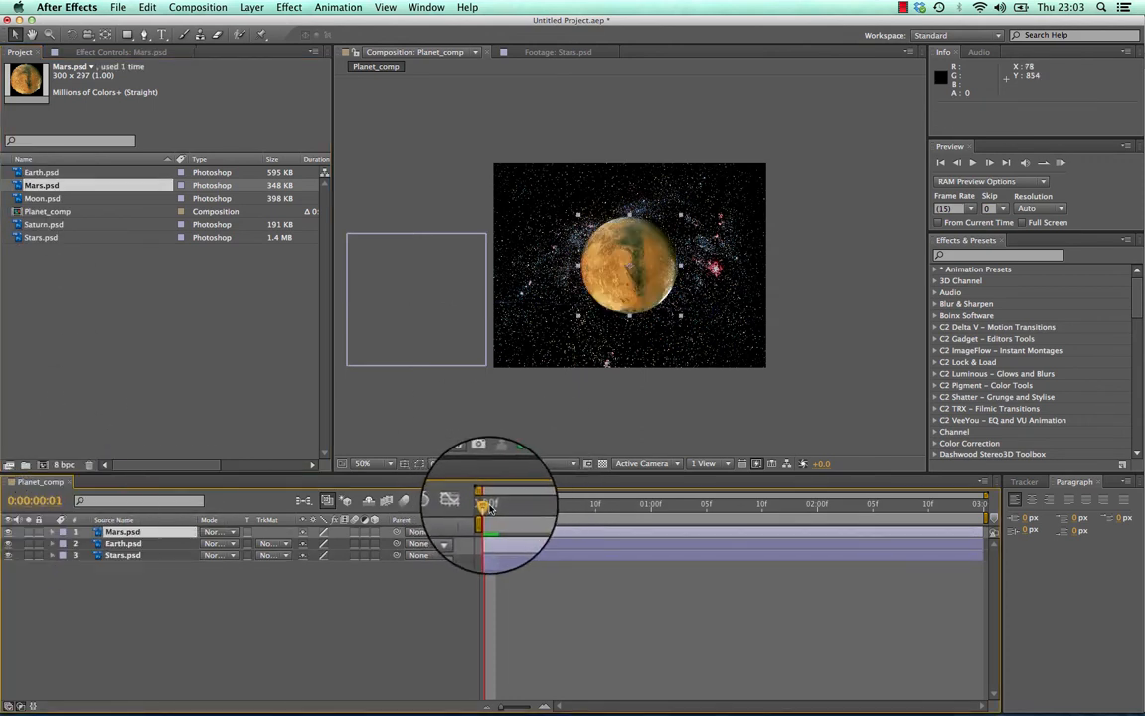
pyautogui.moveTo(486, 504); pyautogui.dragTo(449, 504)
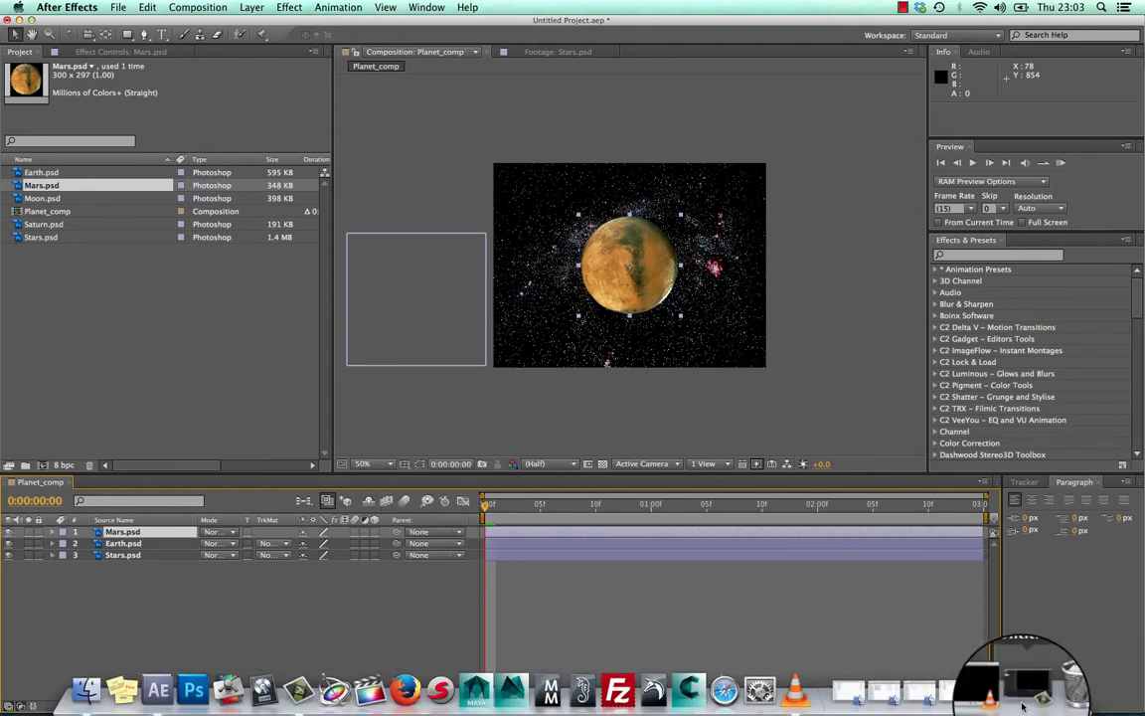
# Step: Switch to VLC, play and scrub through Planet_Bounce-320.mov to examine the planets' motion, and close the video
pyautogui.click(1033, 686)
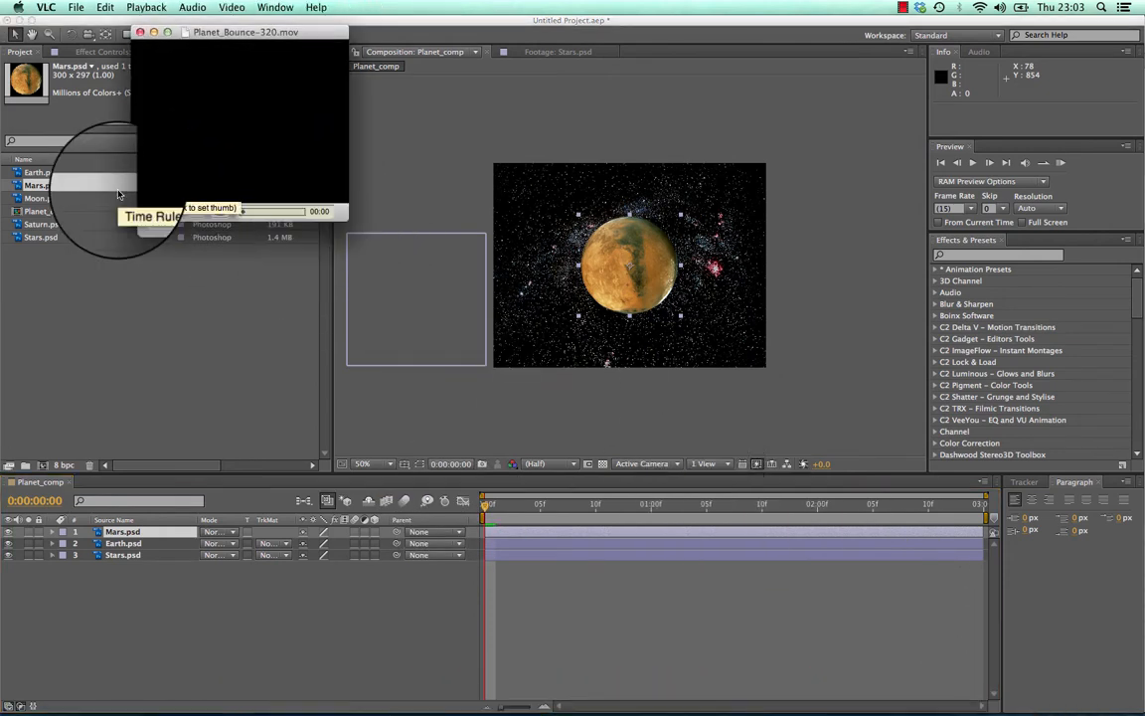
pyautogui.moveTo(181, 28); pyautogui.dragTo(129, 252)
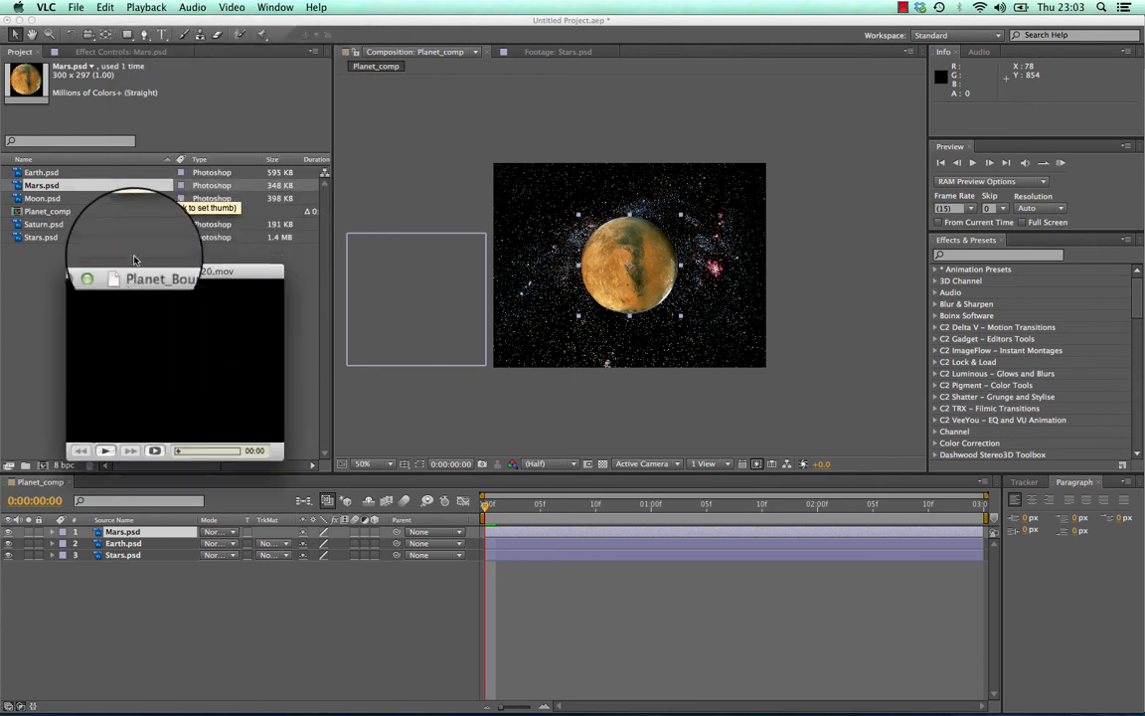
pyautogui.click(107, 438)
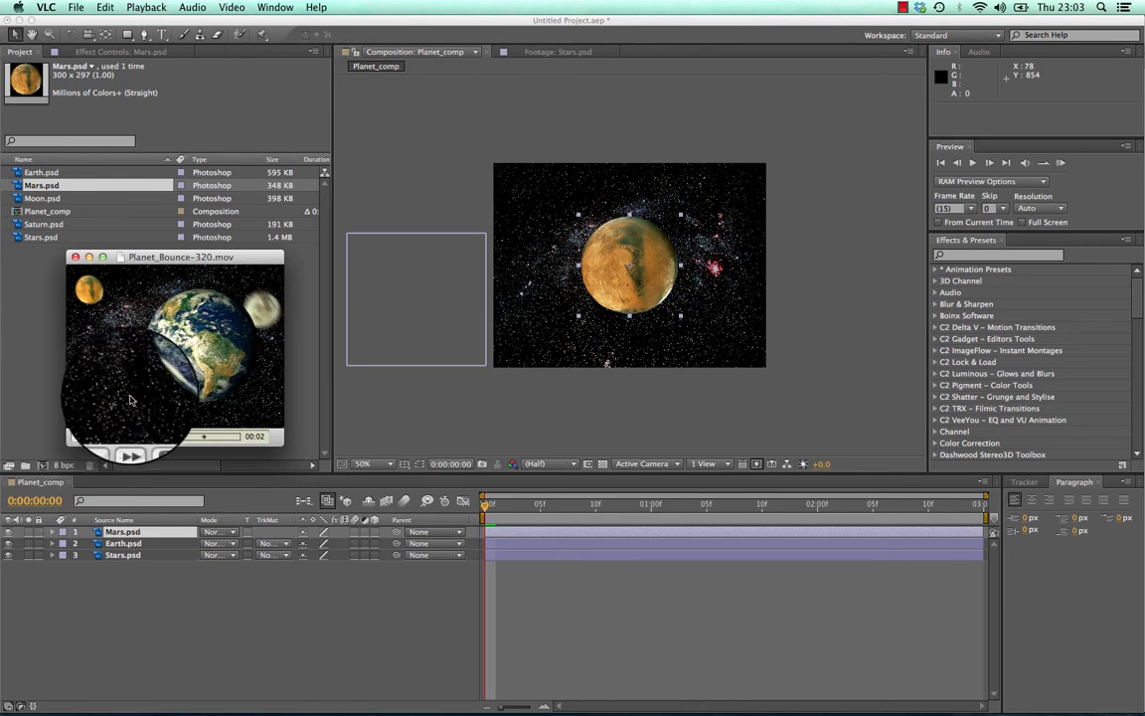
pyautogui.click(199, 438)
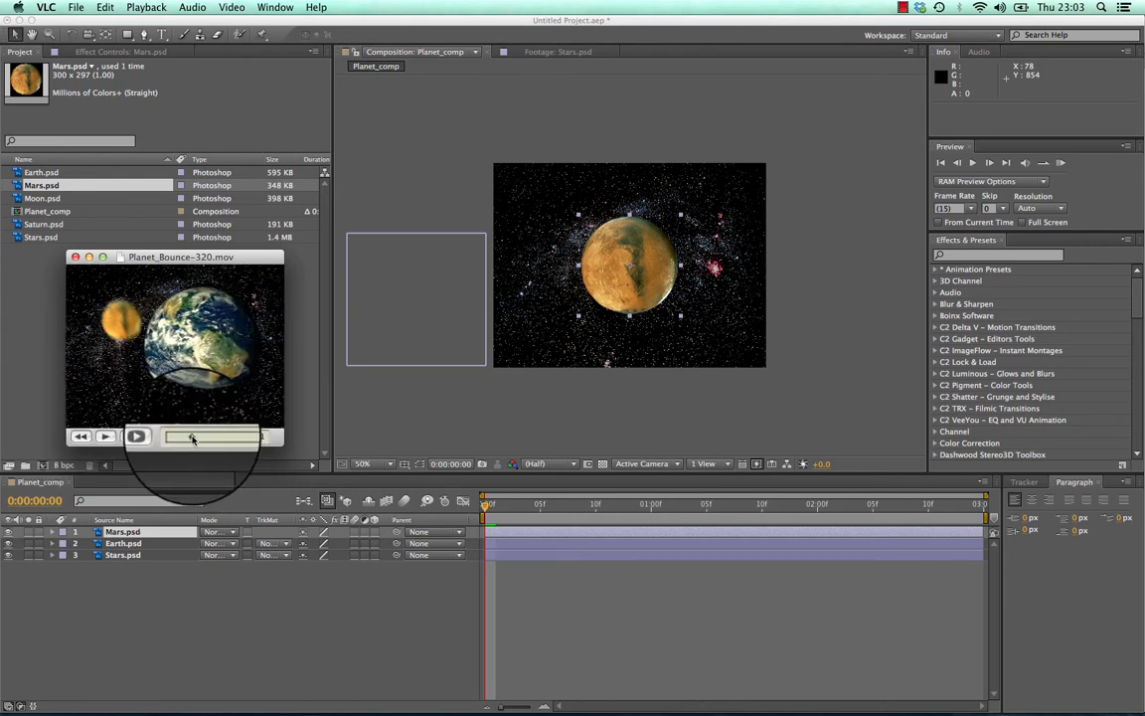
pyautogui.click(177, 439)
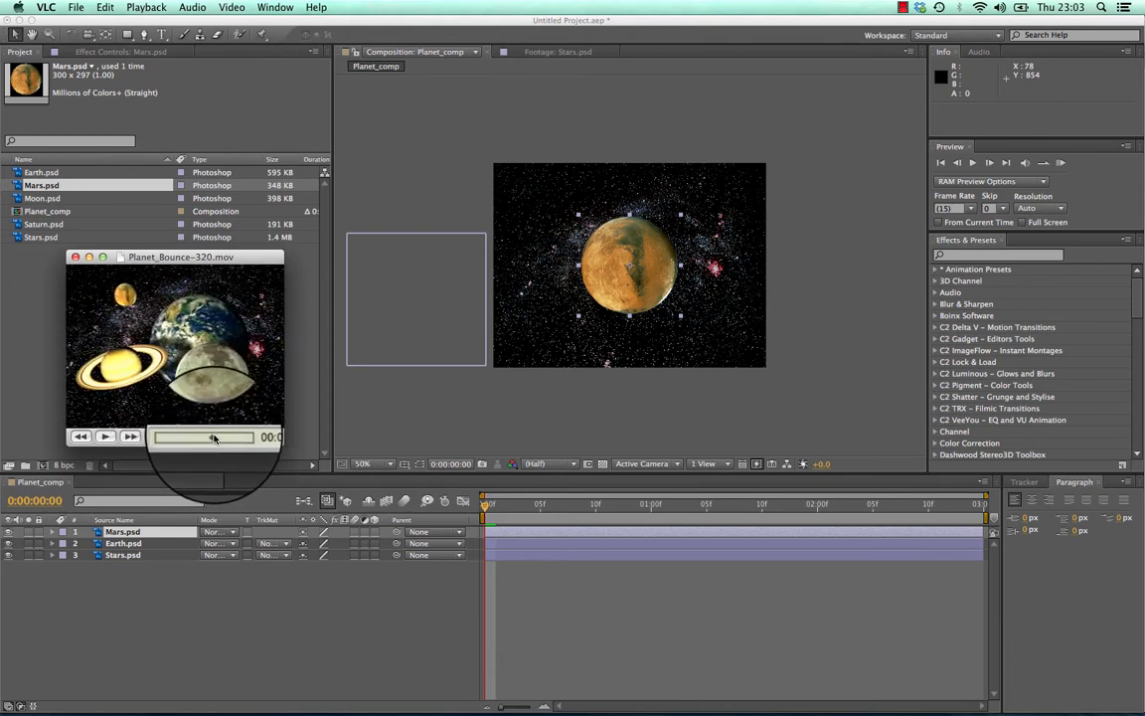
pyautogui.click(75, 257)
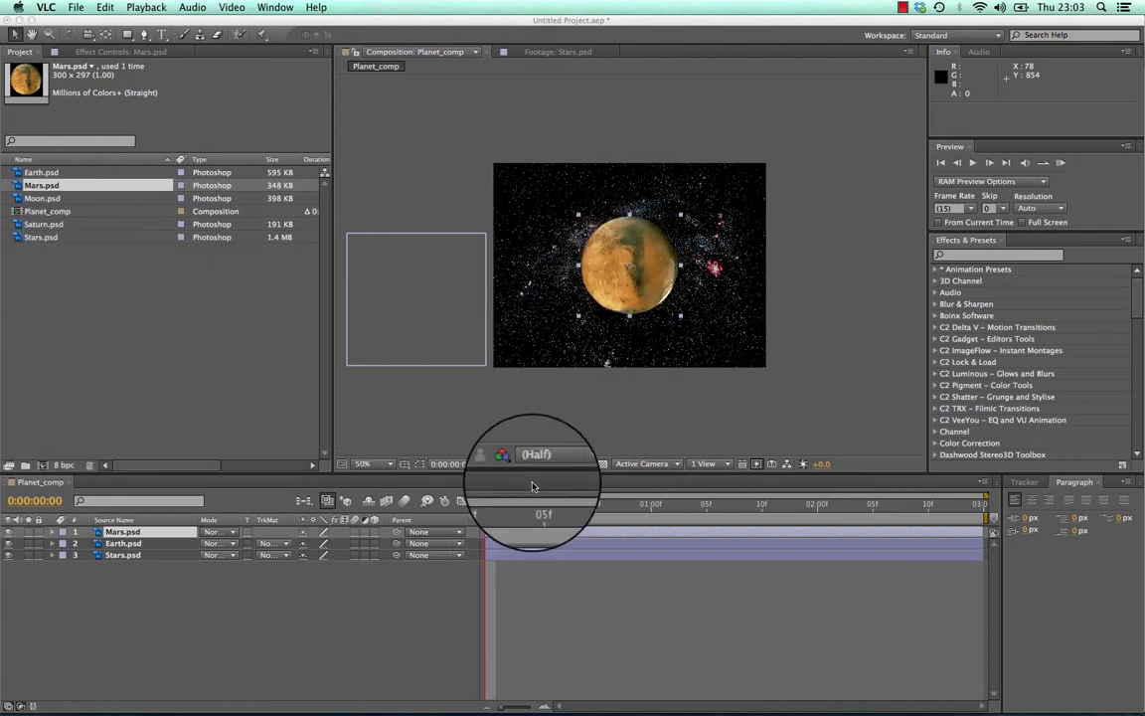
# Step: Move Mars.psd outside the frame's left edge to about -190, 428 and keyframe its position at 0:00:00:00
pyautogui.click(628, 289)
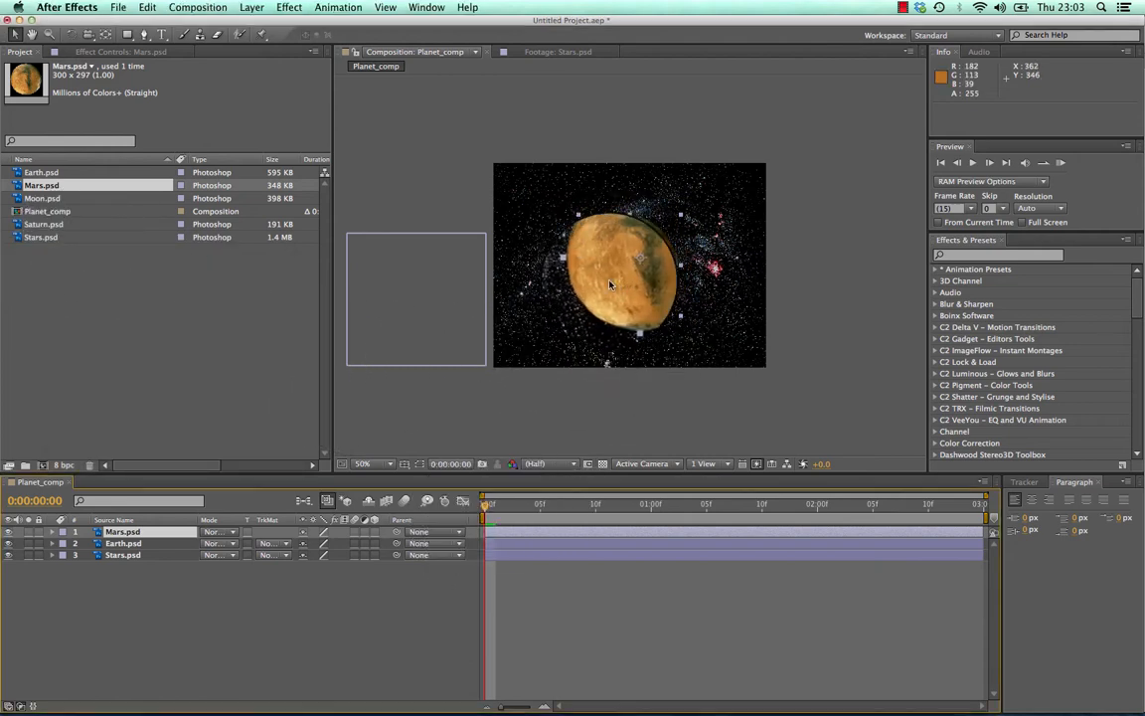
pyautogui.moveTo(607, 292); pyautogui.dragTo(404, 342)
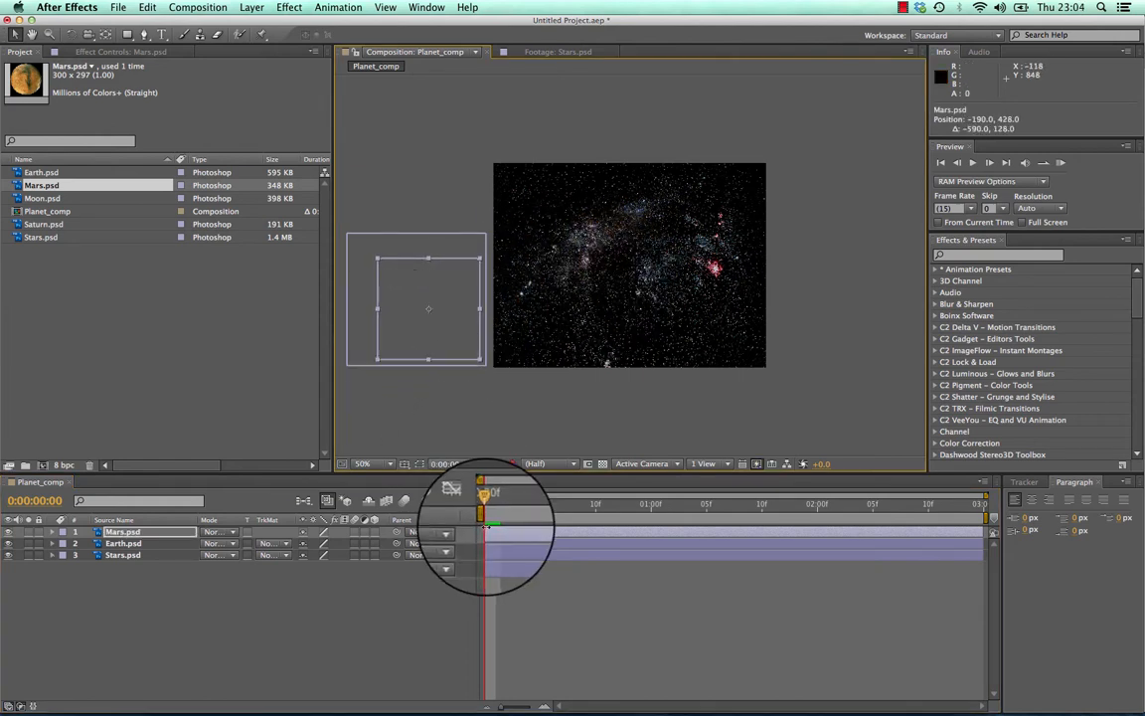
pyautogui.moveTo(484, 507)
pyautogui.mouseDown()
pyautogui.moveTo(729, 504)
pyautogui.moveTo(464, 504)
pyautogui.mouseUp()
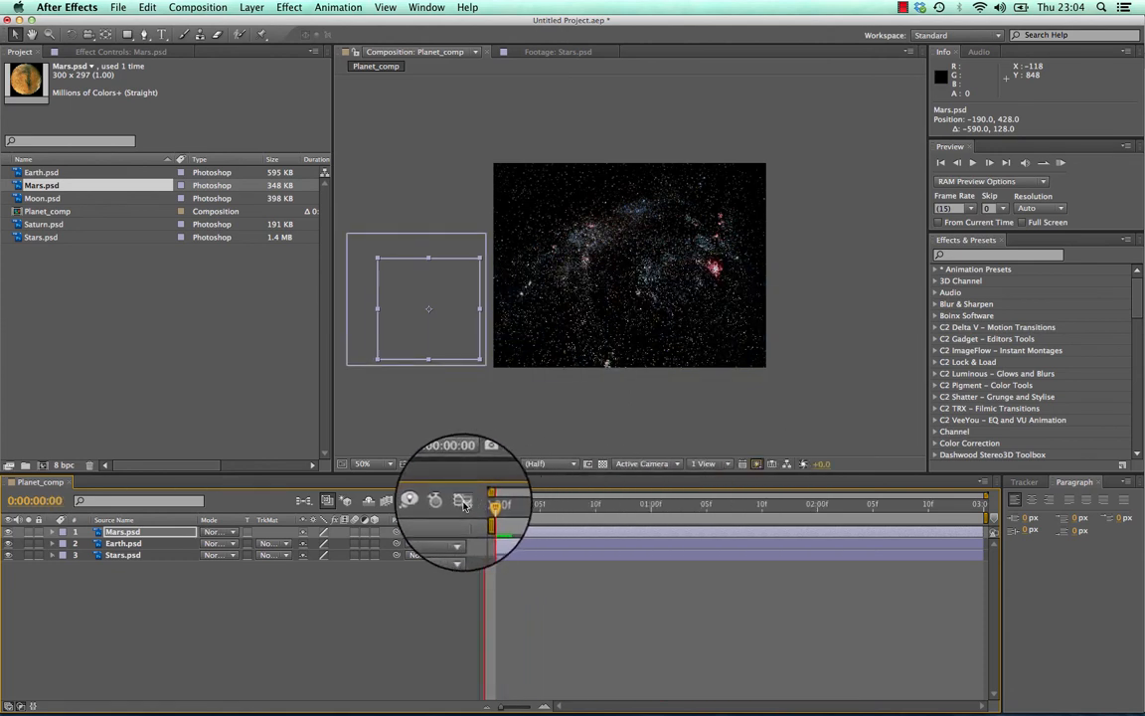
pyautogui.click(49, 534)
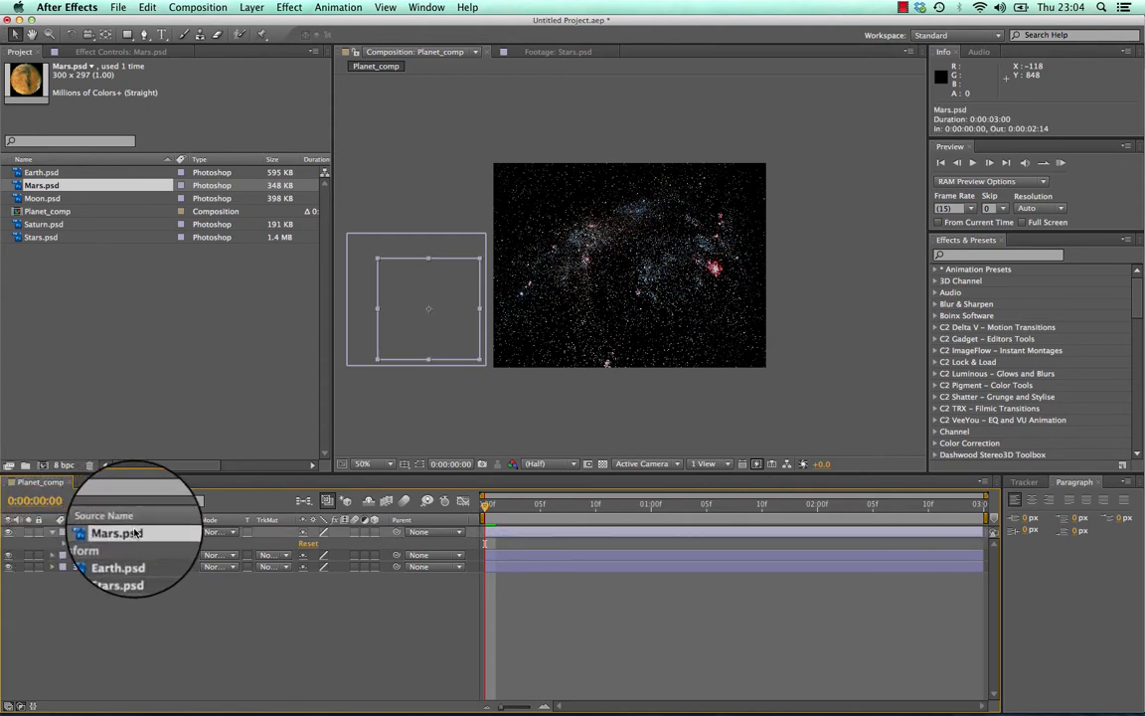
pyautogui.click(59, 544)
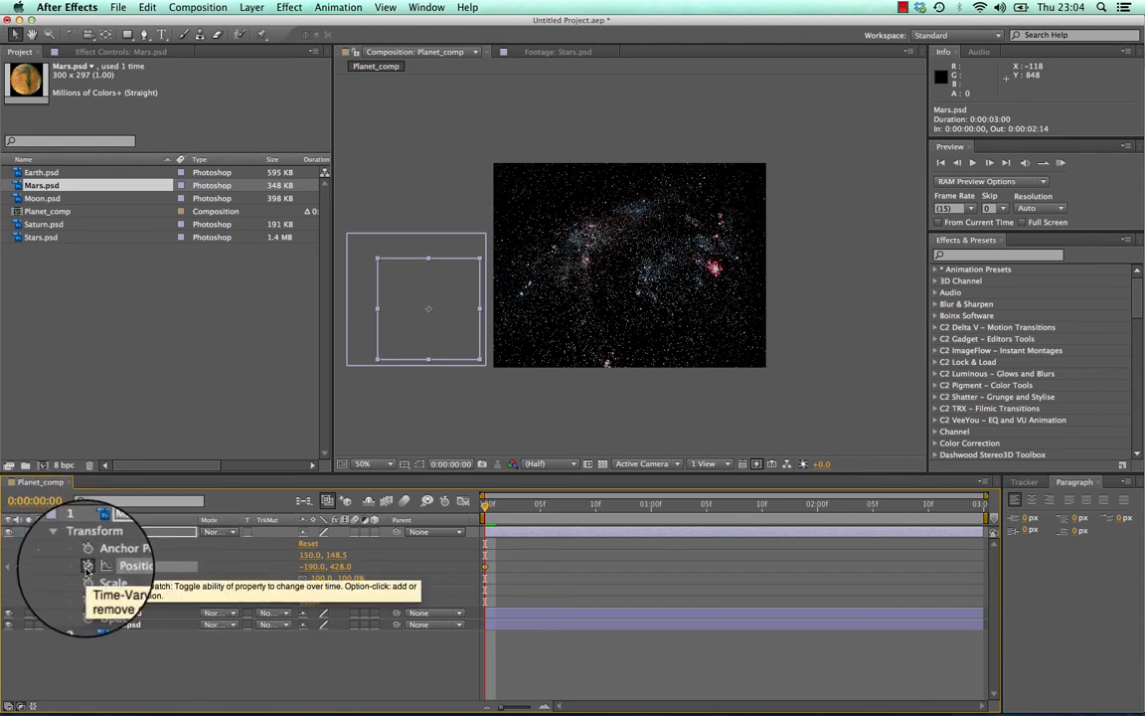
# Step: Keyframe Mars.psd's position at about 630, 260 at 0:00:00:12 and about 408, 164 at 0:00:01:01
pyautogui.click(87, 565)
pyautogui.moveTo(491, 505); pyautogui.dragTo(617, 509)
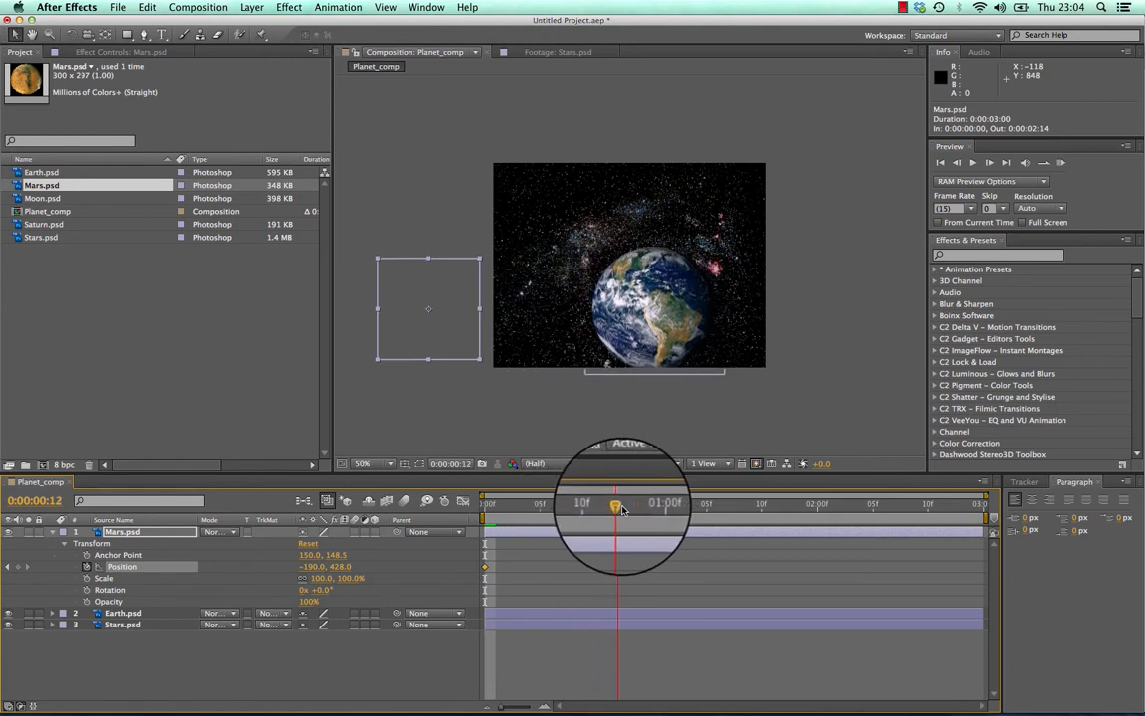
pyautogui.moveTo(532, 352); pyautogui.dragTo(729, 291)
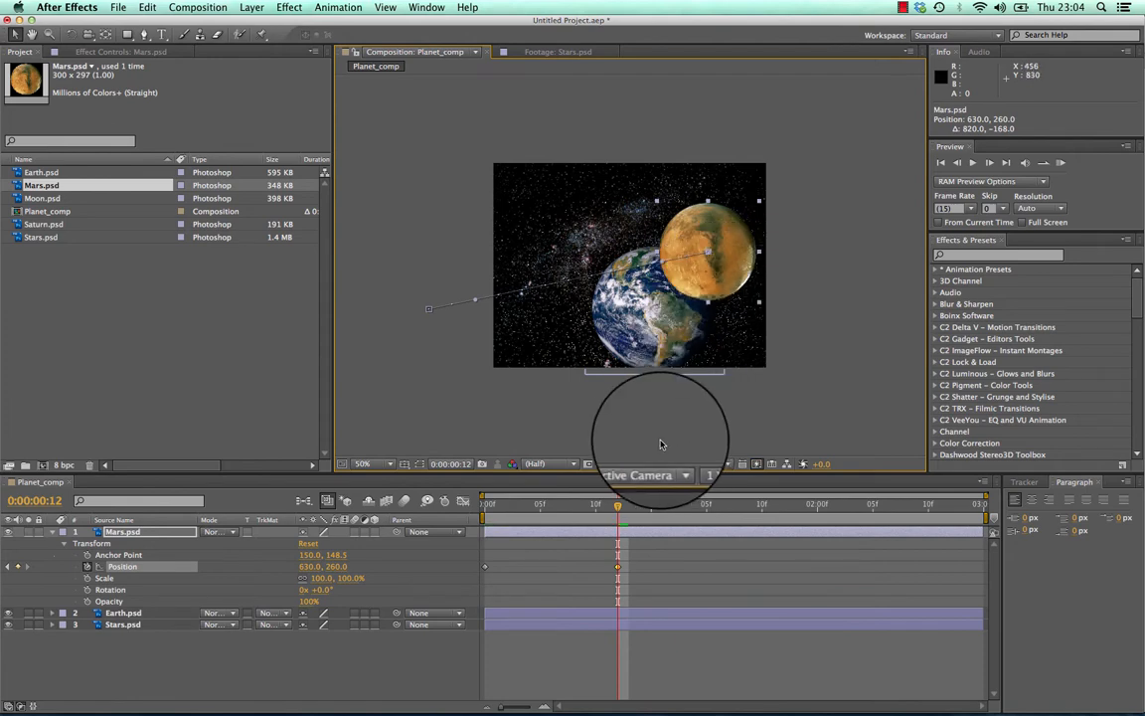
pyautogui.moveTo(617, 504); pyautogui.dragTo(685, 509)
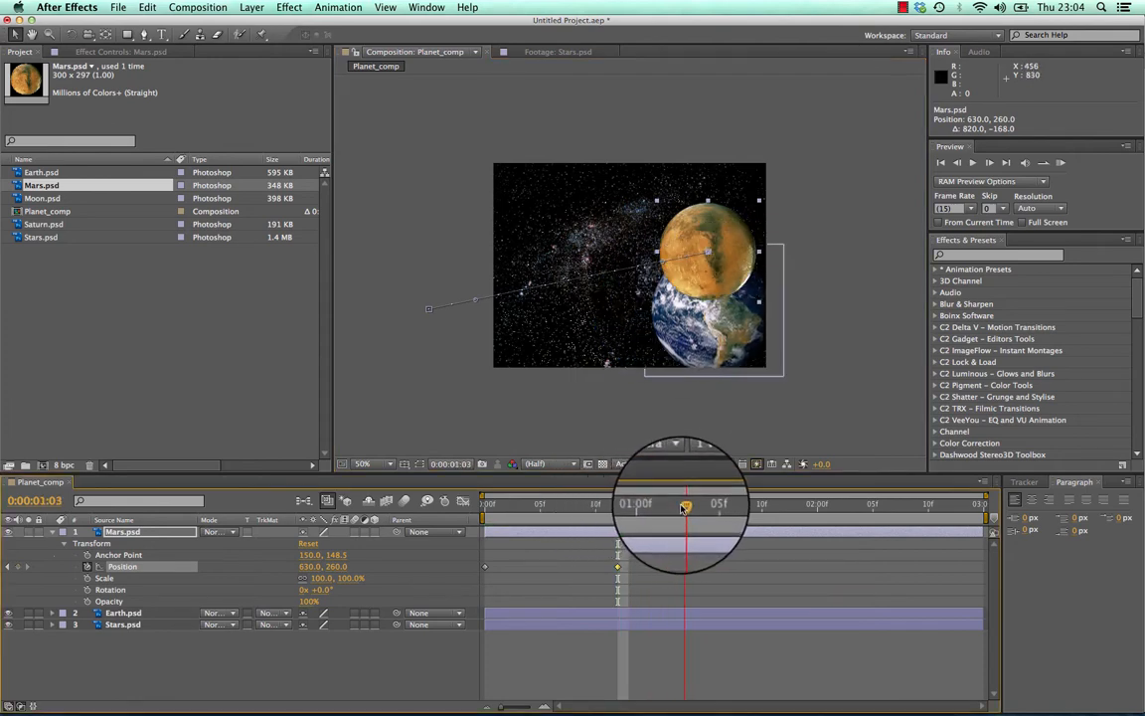
pyautogui.moveTo(712, 247); pyautogui.dragTo(636, 205)
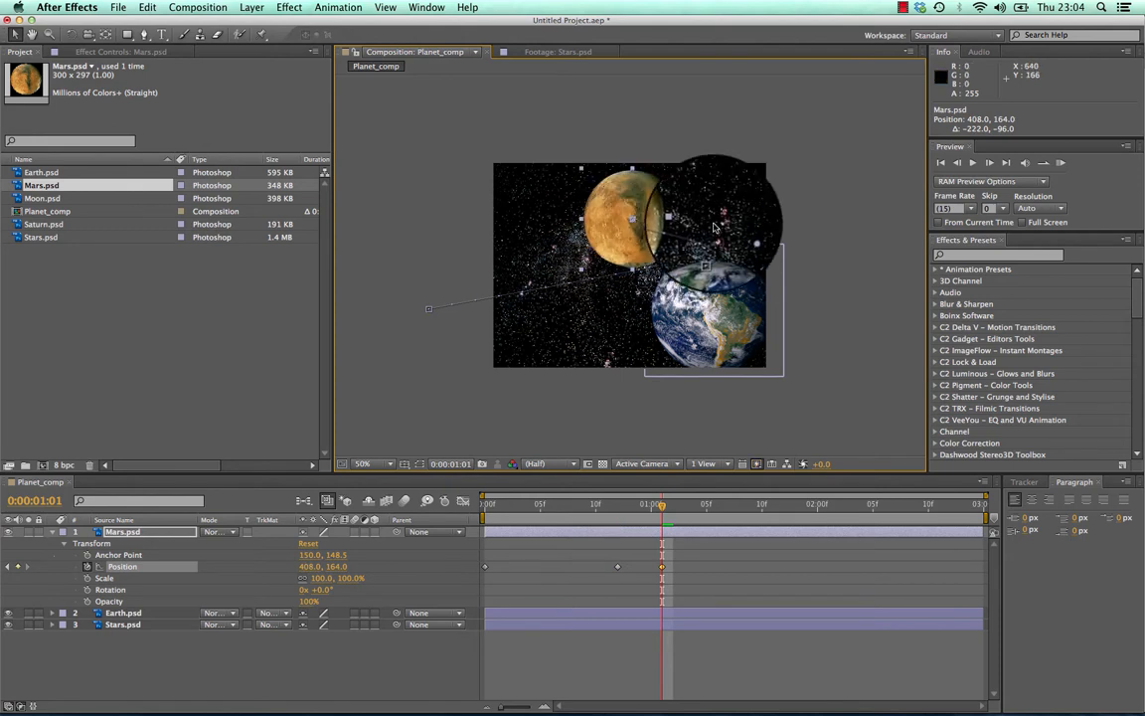
# Step: Move Mars.psd to about 358, 454 at 0:00:01:08 and down to about 286, 564 at 0:00:01:13
pyautogui.moveTo(666, 508); pyautogui.dragTo(740, 509)
pyautogui.moveTo(631, 221); pyautogui.dragTo(598, 300)
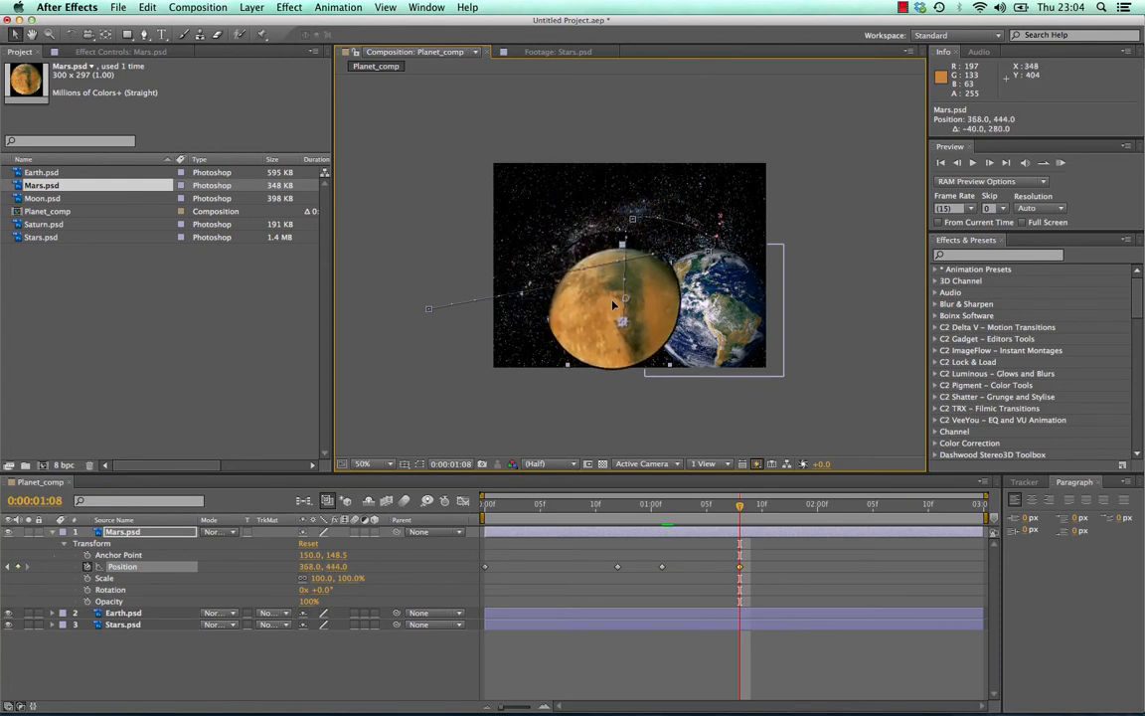
pyautogui.moveTo(740, 505); pyautogui.dragTo(783, 515)
pyautogui.moveTo(628, 324); pyautogui.dragTo(612, 375)
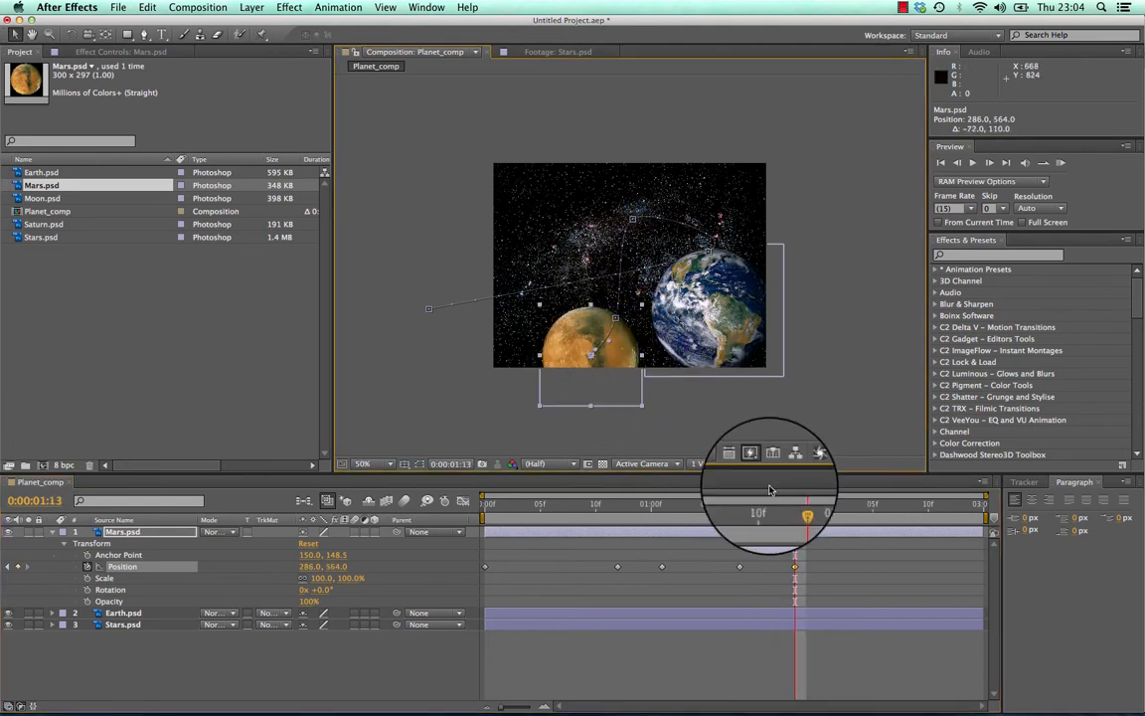
# Step: Raise Mars.psd to about 156, 246 at 0:00:02:04 and to about 150, 150 at 0:00:02:10
pyautogui.moveTo(795, 505); pyautogui.dragTo(861, 508)
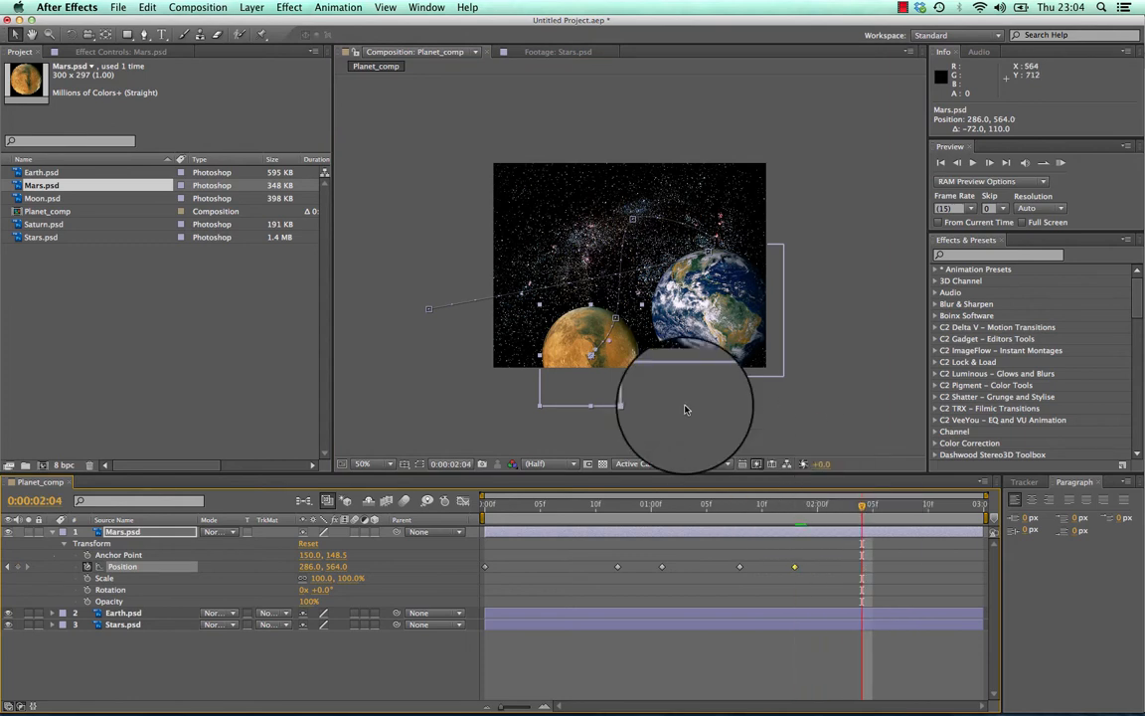
pyautogui.moveTo(608, 348); pyautogui.dragTo(530, 206)
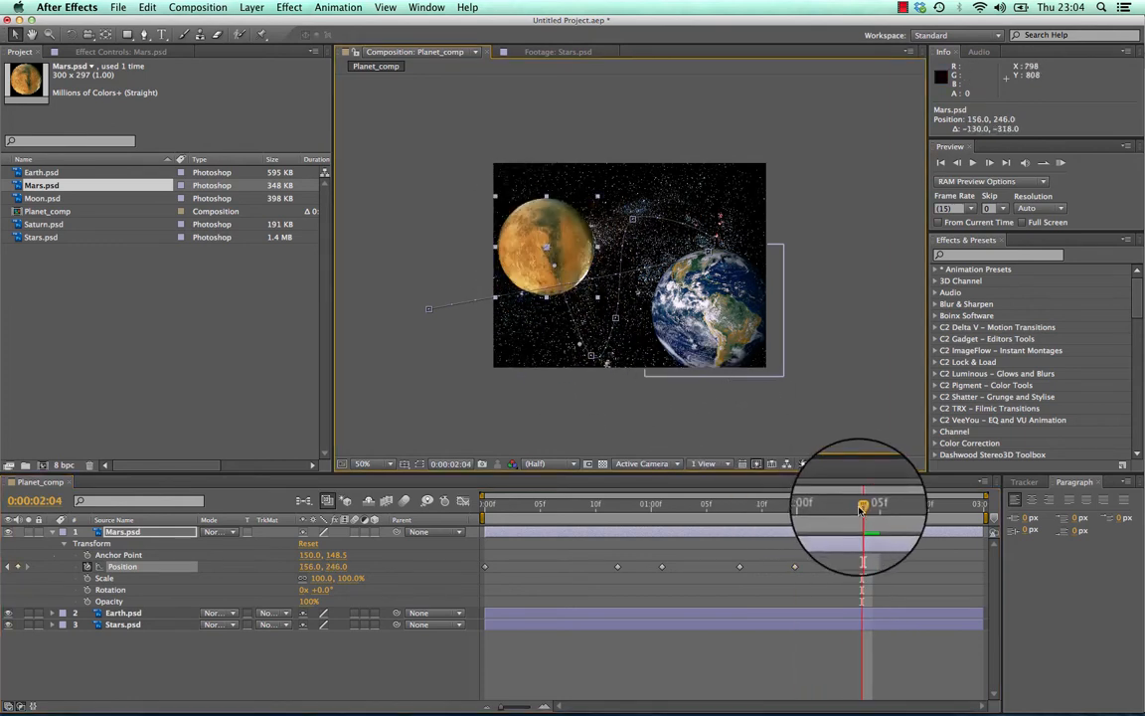
pyautogui.click(915, 507)
pyautogui.moveTo(565, 251); pyautogui.dragTo(562, 203)
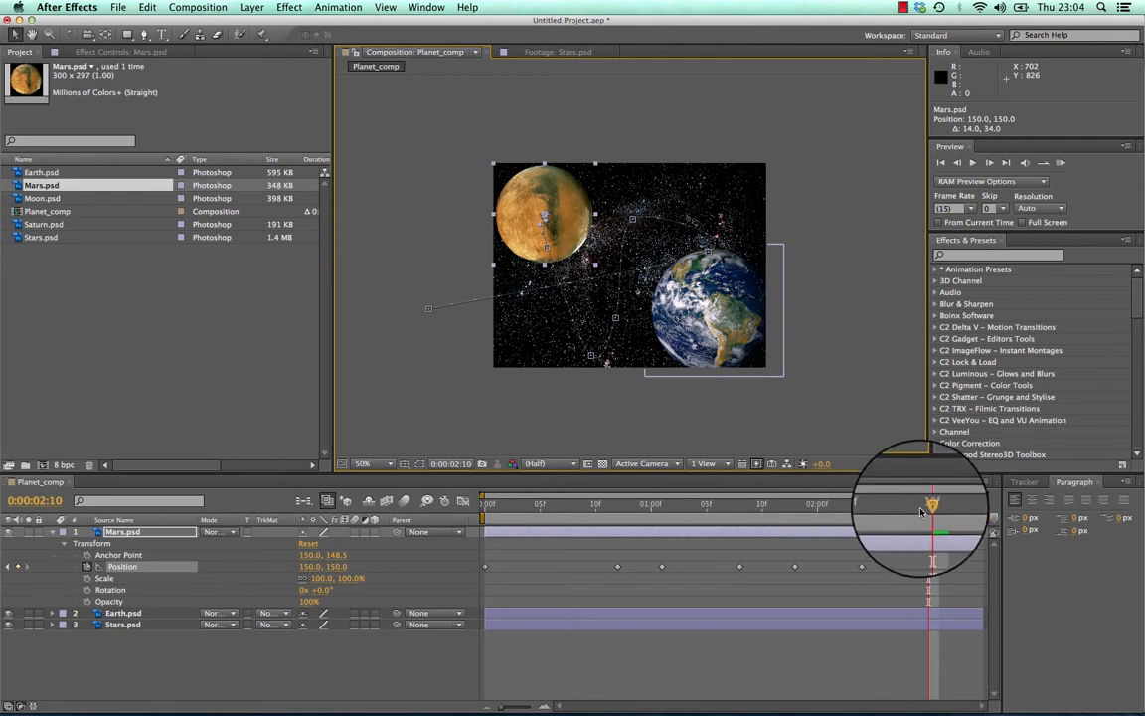
# Step: Play Planet_comp from the first frame to review Mars's motion path, and return to 0:00:00:00
pyautogui.moveTo(934, 509); pyautogui.dragTo(468, 503)
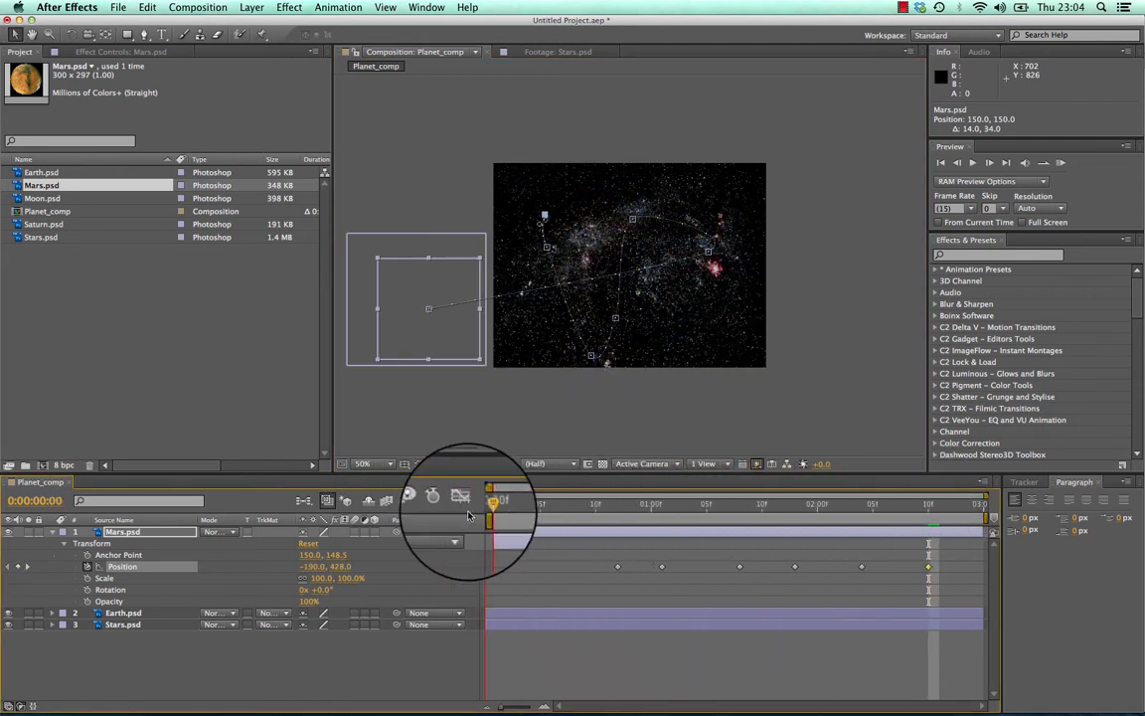
pyautogui.press('space')
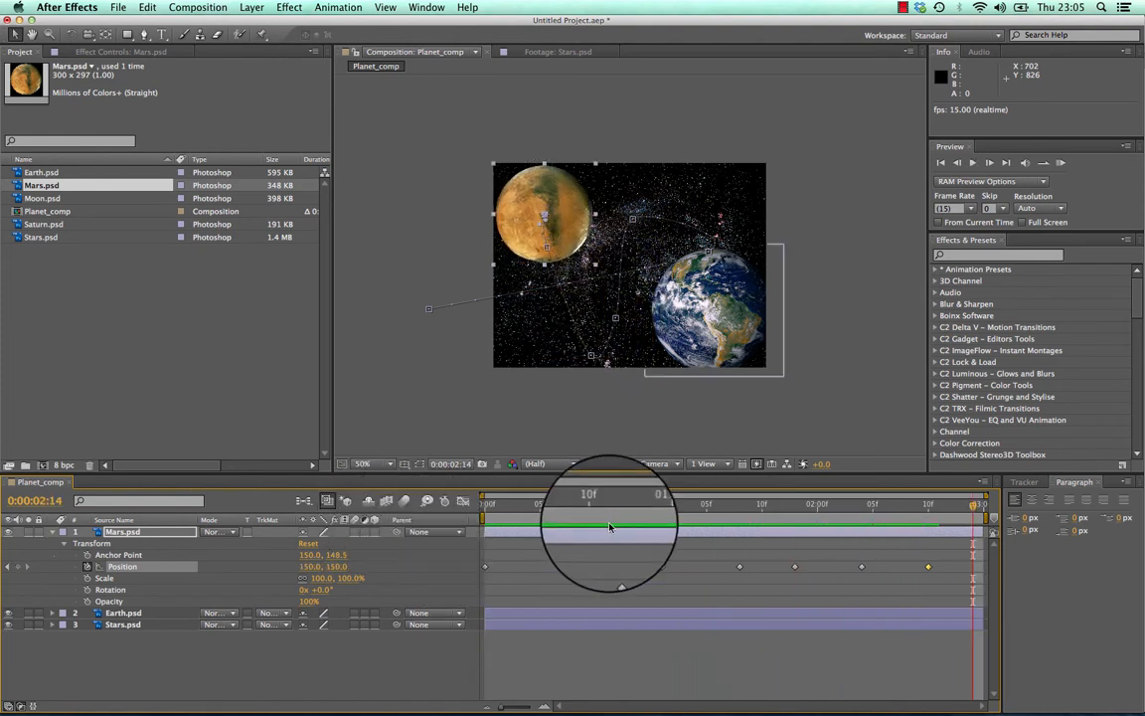
pyautogui.moveTo(609, 505); pyautogui.dragTo(453, 522)
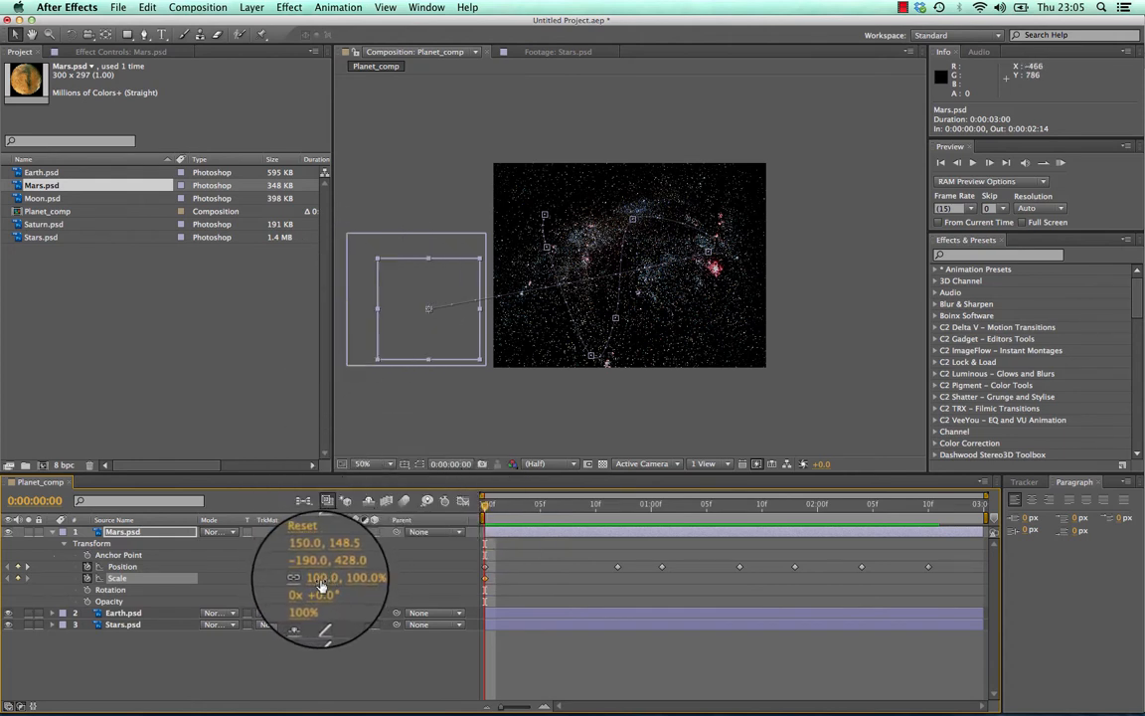
# Step: Keyframe Mars.psd's scale at 81% at 0:00:00:00 and about 103.4% at 0:00:00:10
pyautogui.moveTo(321, 585); pyautogui.dragTo(309, 585)
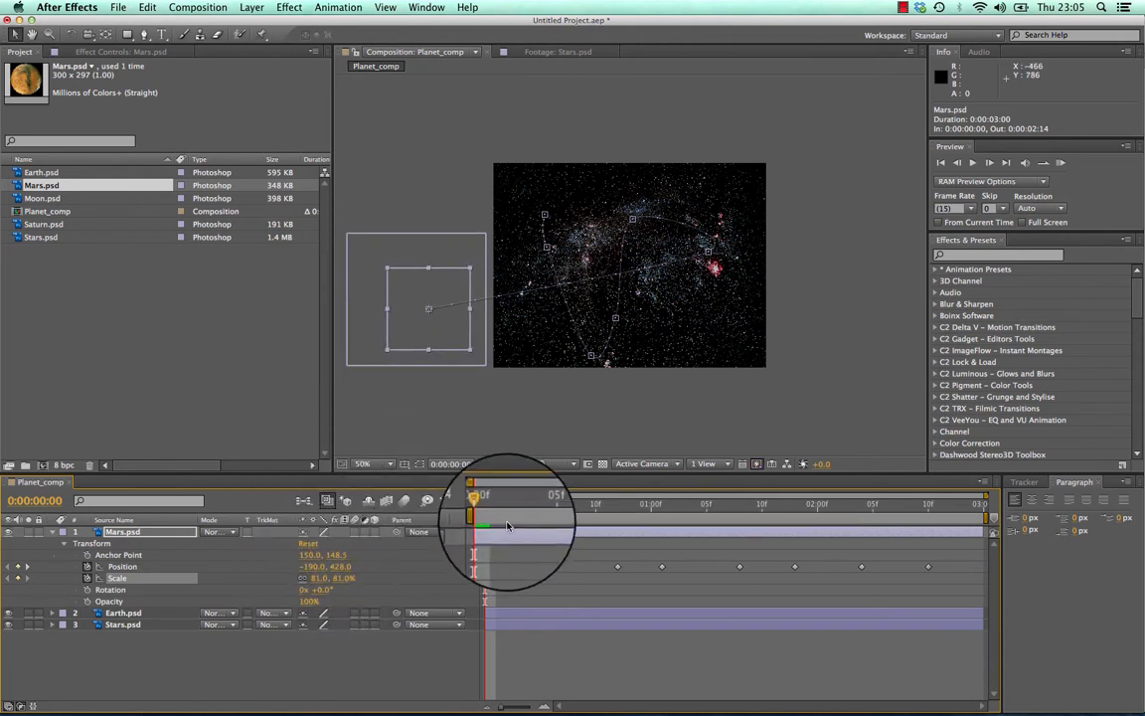
pyautogui.moveTo(485, 504); pyautogui.dragTo(599, 489)
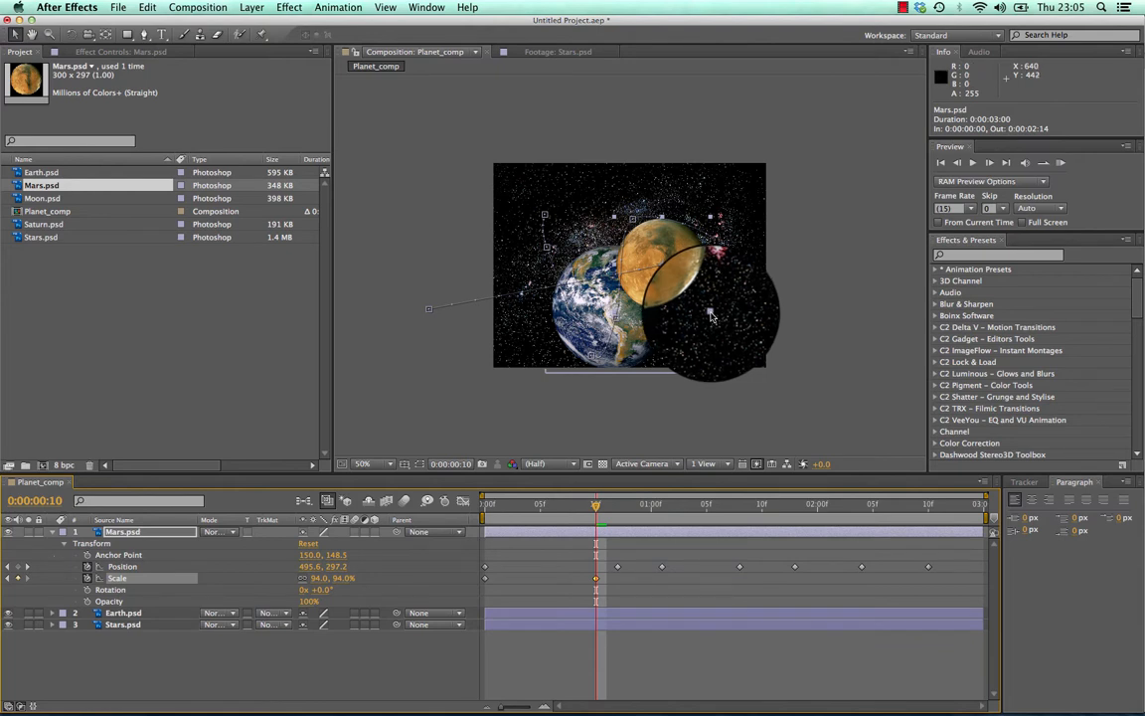
pyautogui.moveTo(711, 318); pyautogui.dragTo(718, 320)
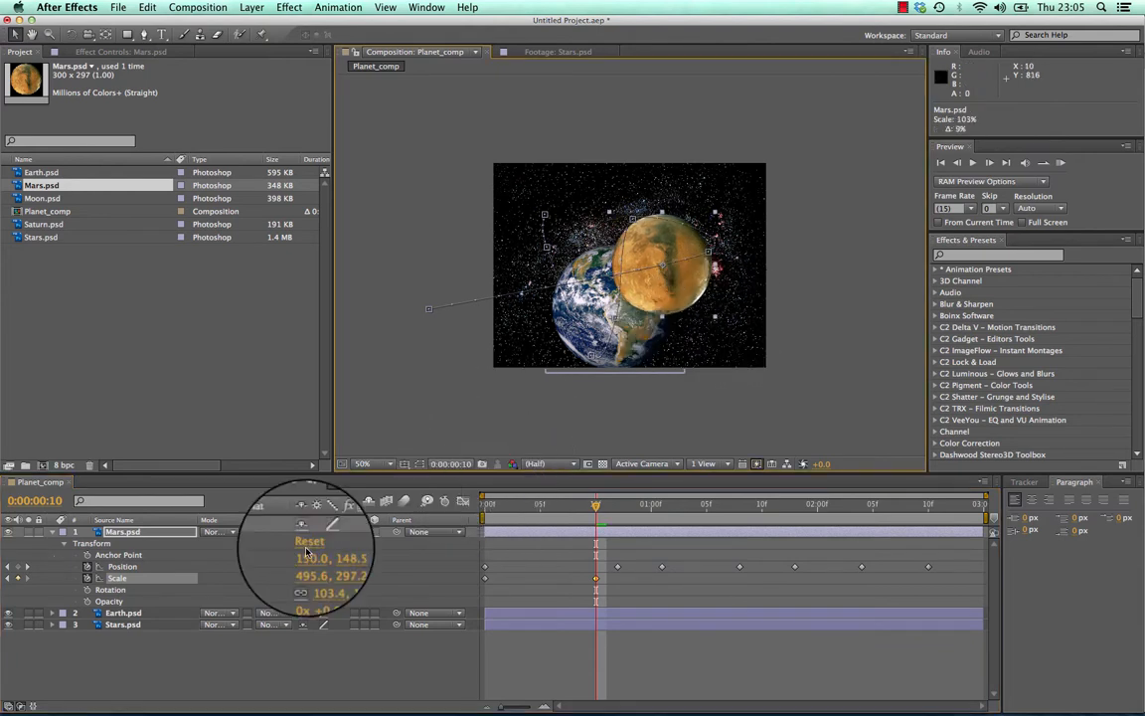
pyautogui.moveTo(319, 580); pyautogui.dragTo(314, 580)
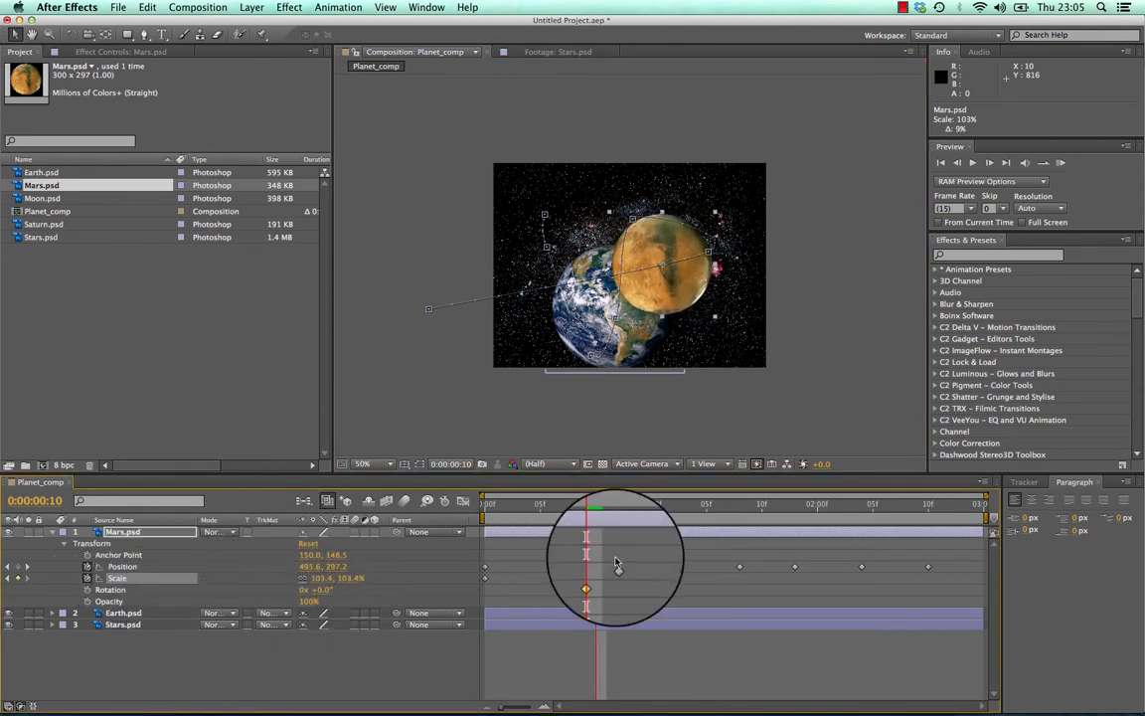
# Step: Shrink Mars.psd to about 70.1, 71.1% at 0:00:01:01 and enlarge it to about 92.7% at 0:00:01:06
pyautogui.moveTo(597, 506); pyautogui.dragTo(663, 507)
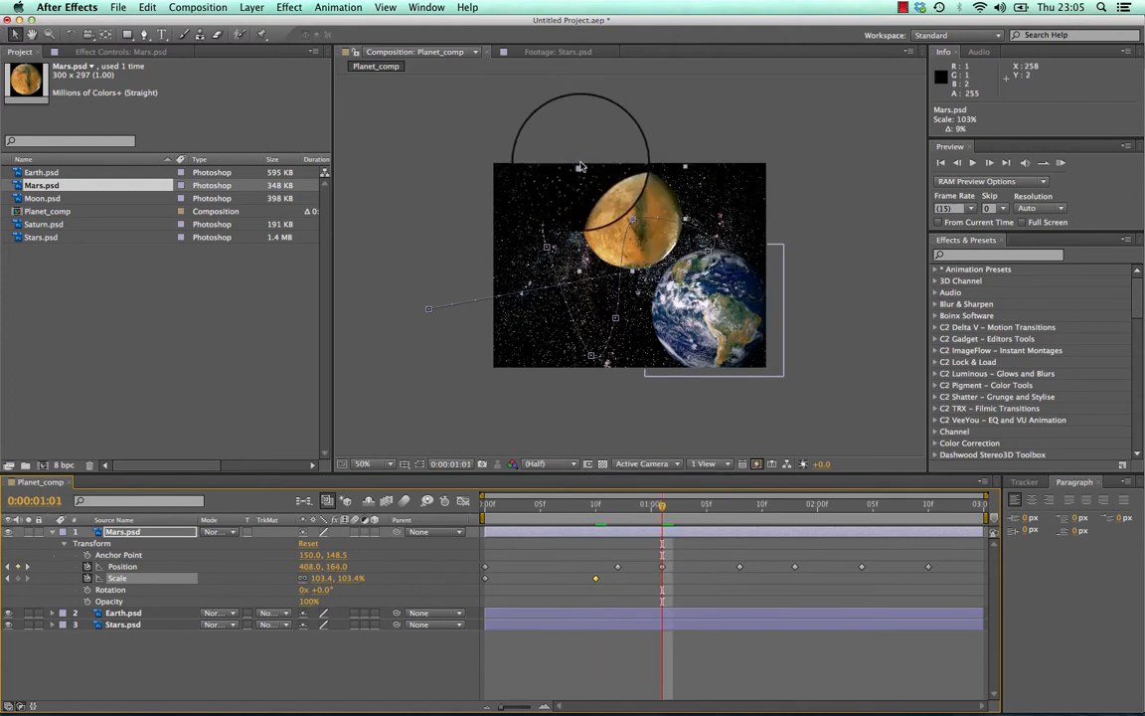
pyautogui.moveTo(581, 166); pyautogui.dragTo(594, 176)
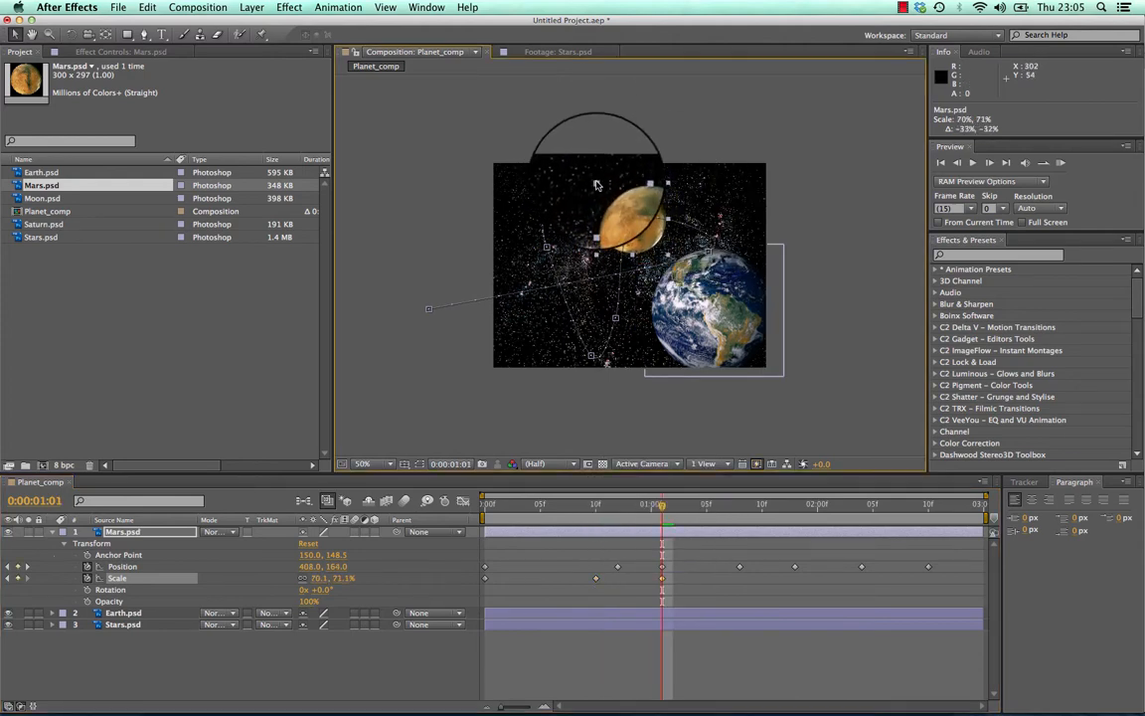
pyautogui.moveTo(664, 505); pyautogui.dragTo(696, 509)
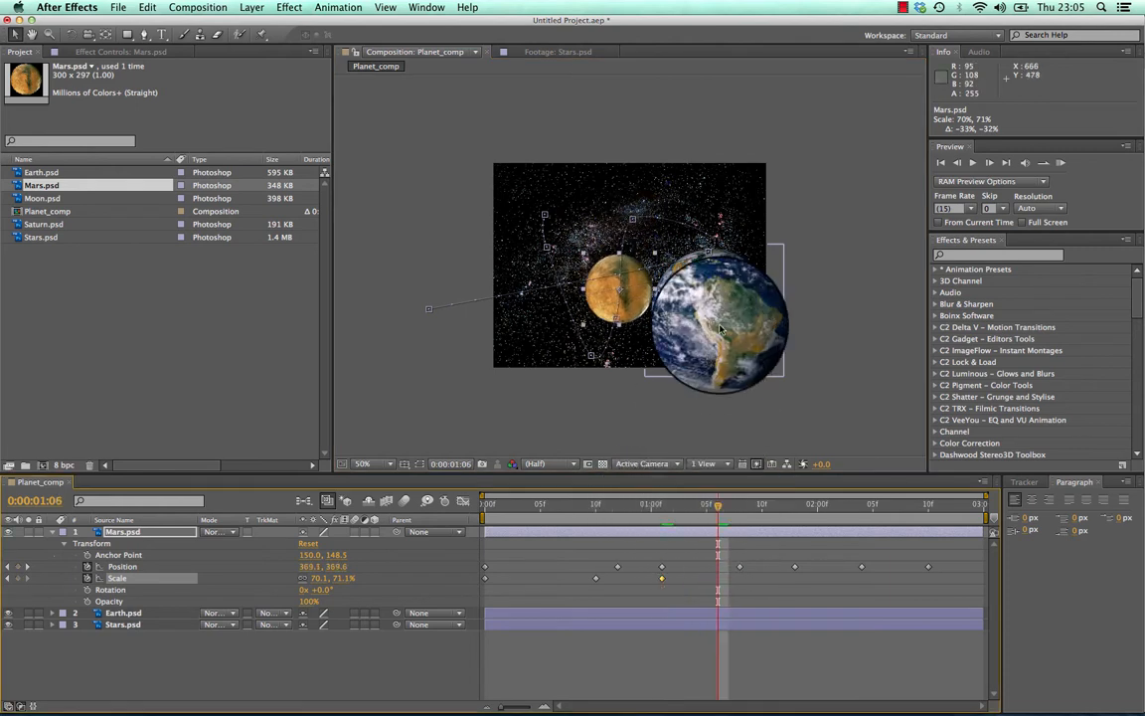
pyautogui.moveTo(654, 328); pyautogui.dragTo(659, 329)
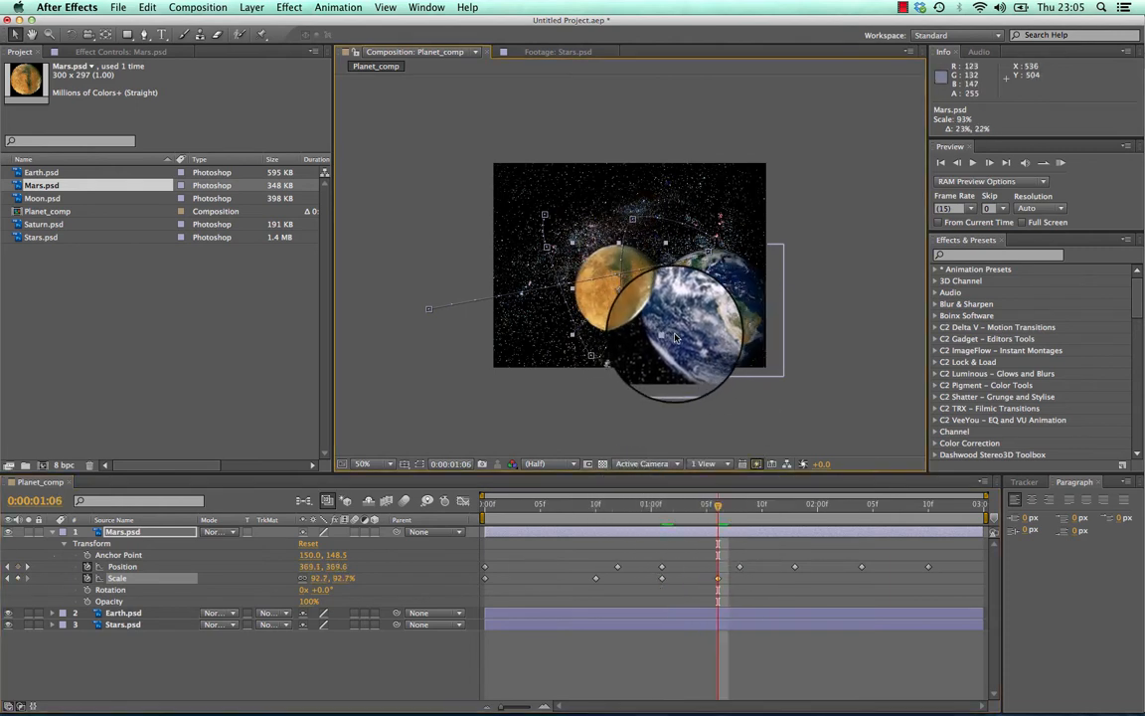
# Step: Shrink Mars.psd to about 52.7% at 0:00:01:08 and to about 28.7% at 0:00:01:11
pyautogui.moveTo(724, 505); pyautogui.dragTo(751, 507)
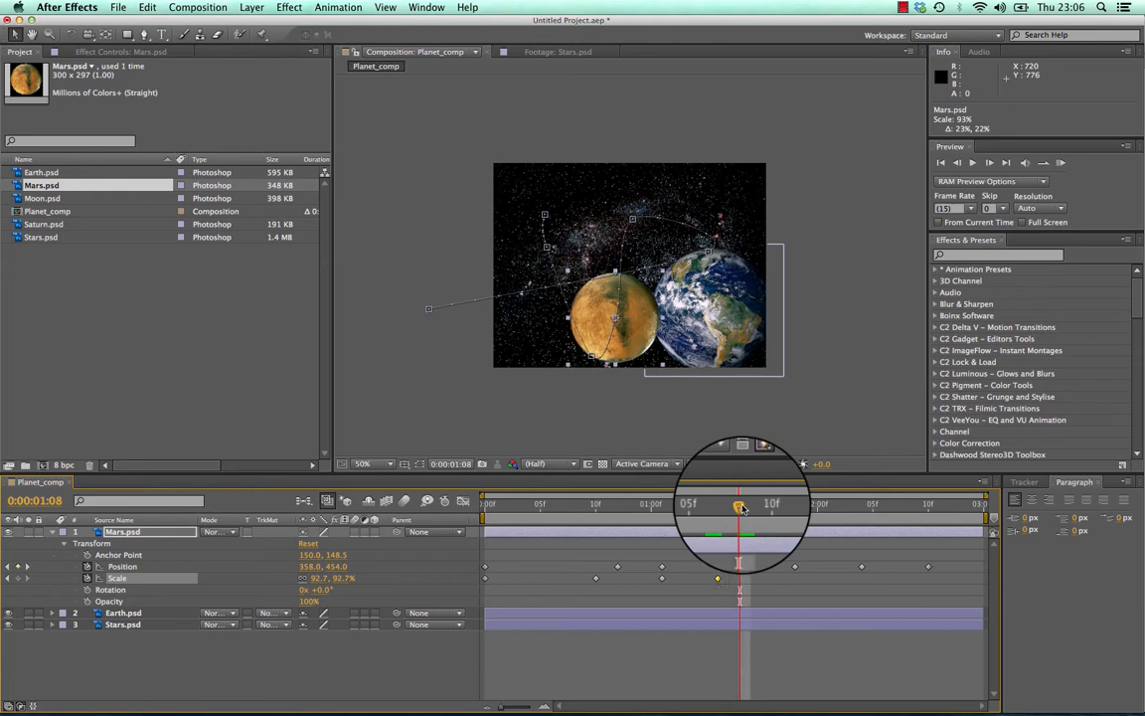
pyautogui.moveTo(568, 270); pyautogui.dragTo(580, 279)
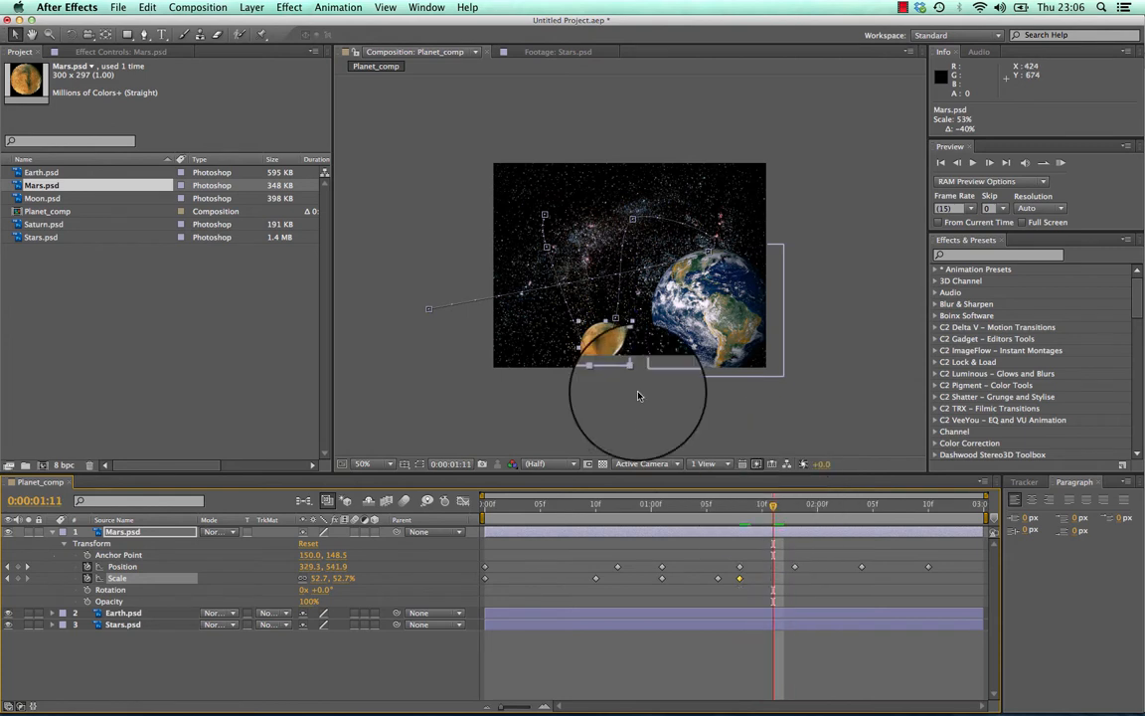
pyautogui.moveTo(577, 377); pyautogui.dragTo(582, 378)
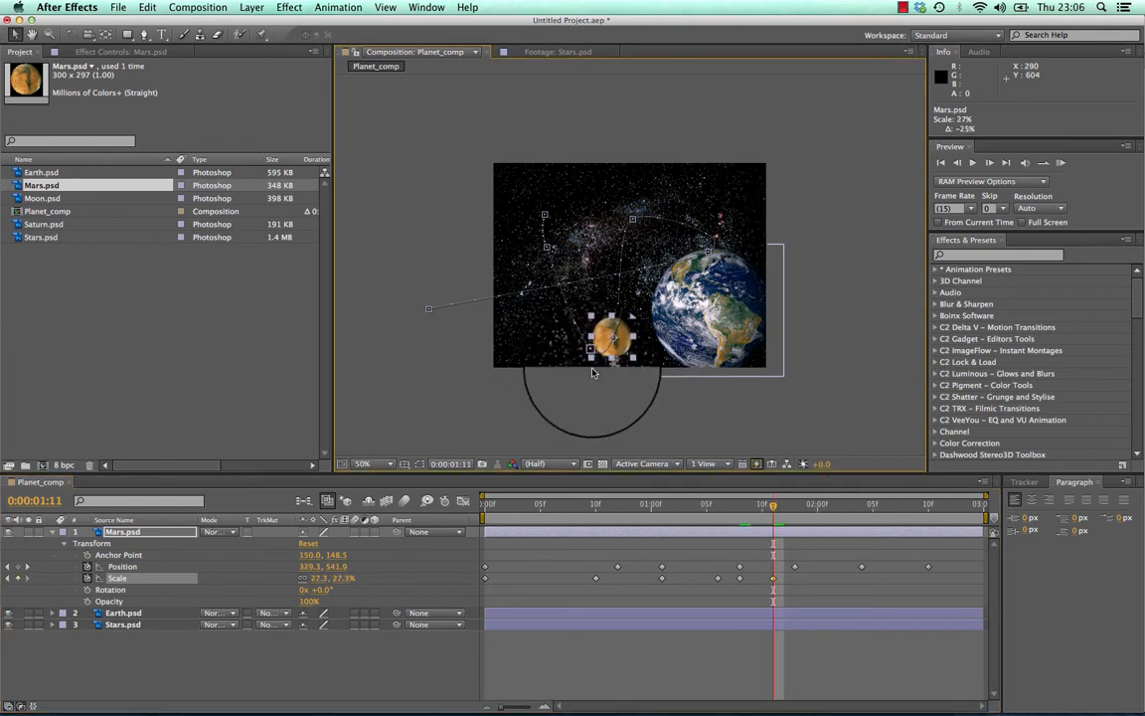
# Step: Enlarge Mars.psd to about 50.2% at 0:00:01:14 and to about 79.8% at 0:00:02:01
pyautogui.moveTo(775, 505); pyautogui.dragTo(786, 508)
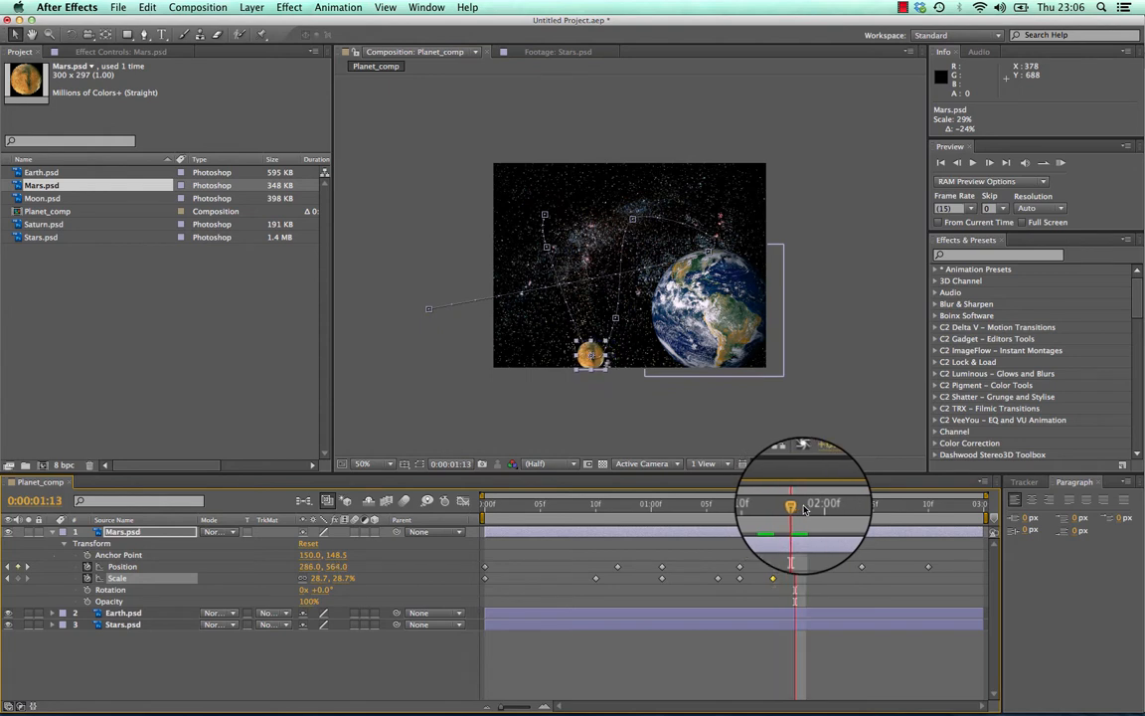
pyautogui.moveTo(795, 509)
pyautogui.mouseDown()
pyautogui.moveTo(756, 507)
pyautogui.moveTo(818, 511)
pyautogui.moveTo(796, 515)
pyautogui.mouseUp()
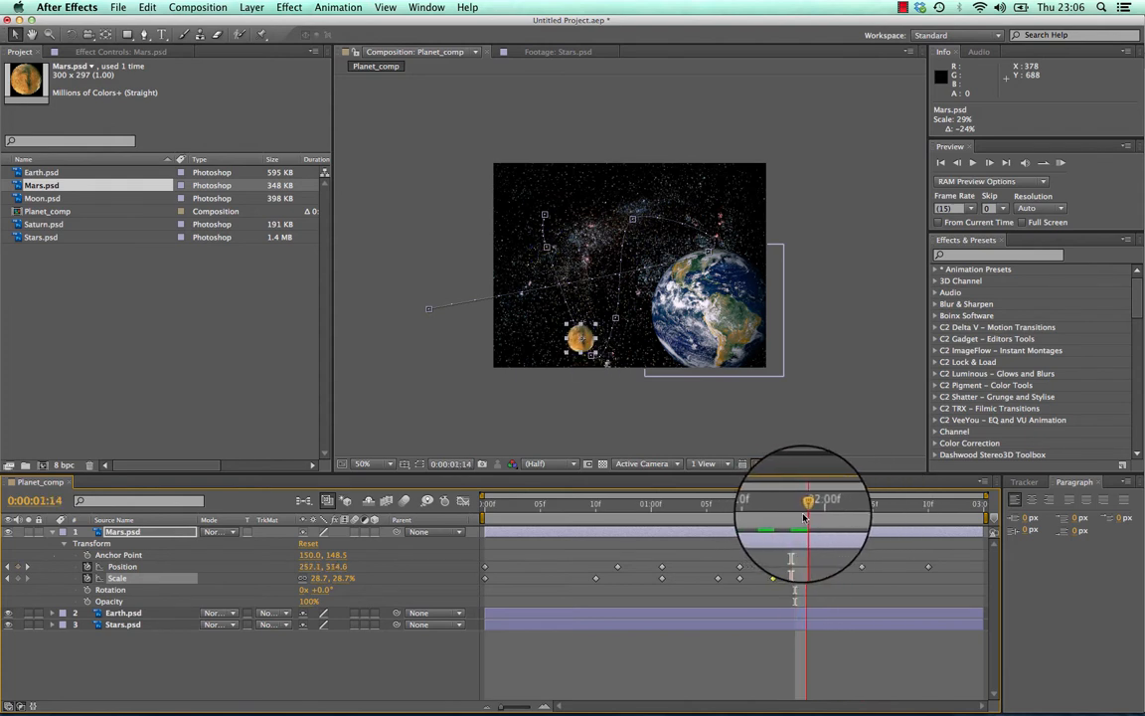
pyautogui.click(568, 329)
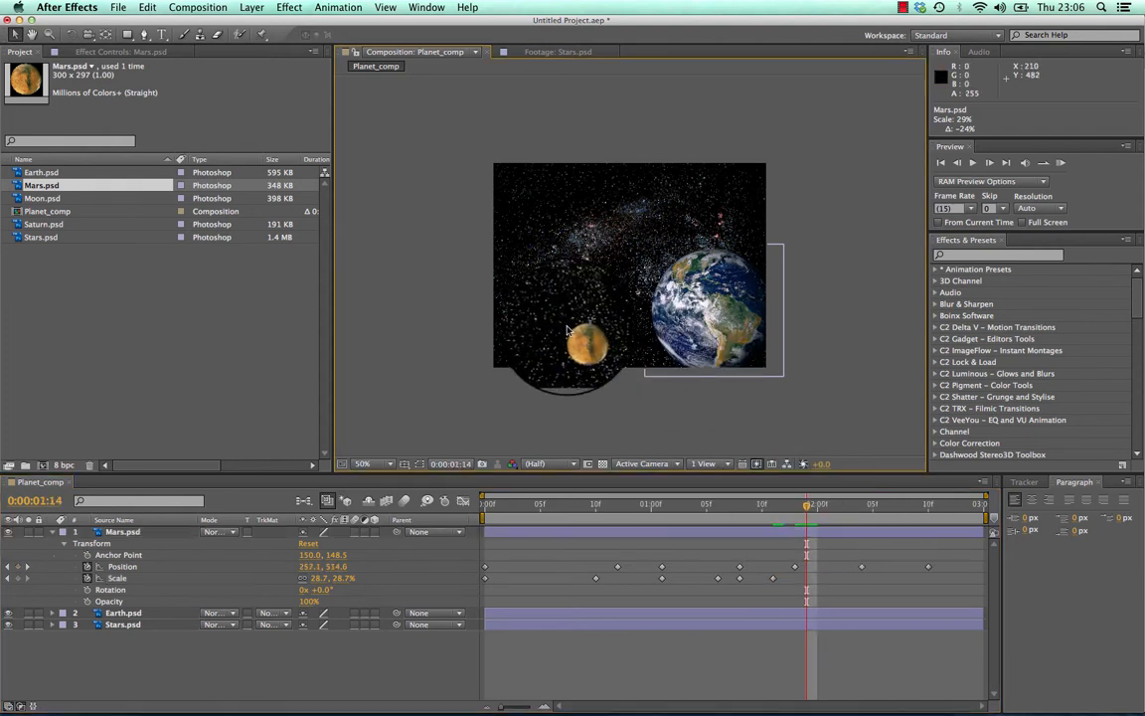
pyautogui.click(577, 346)
pyautogui.click(565, 329)
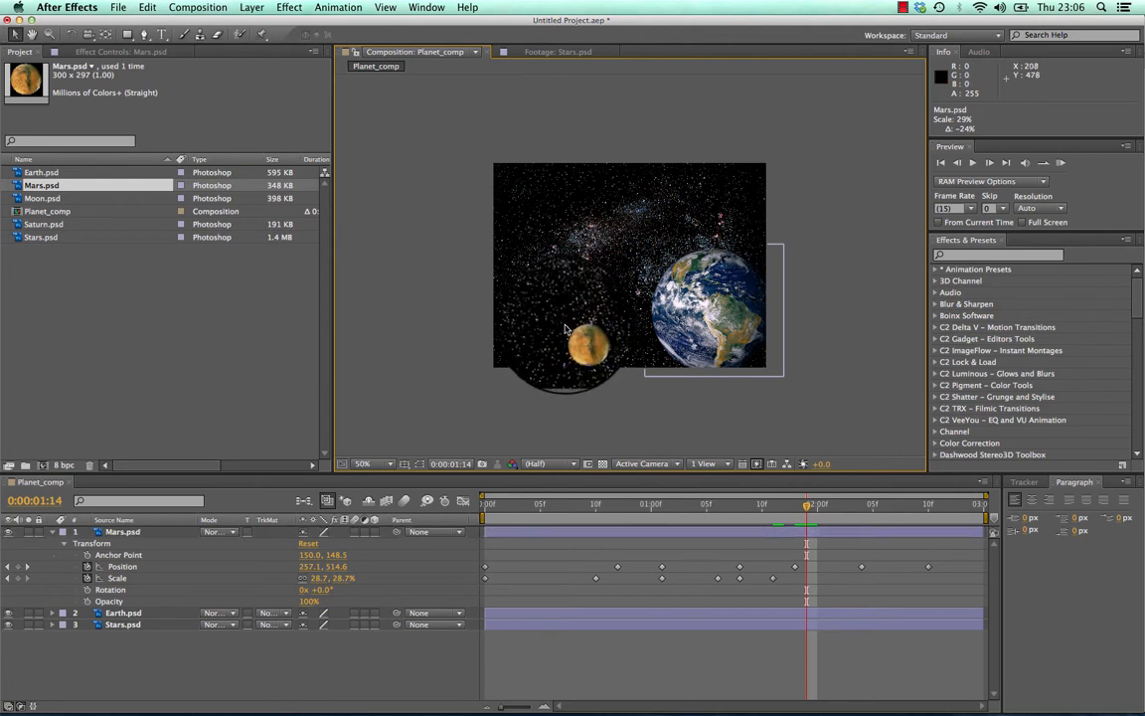
pyautogui.click(581, 348)
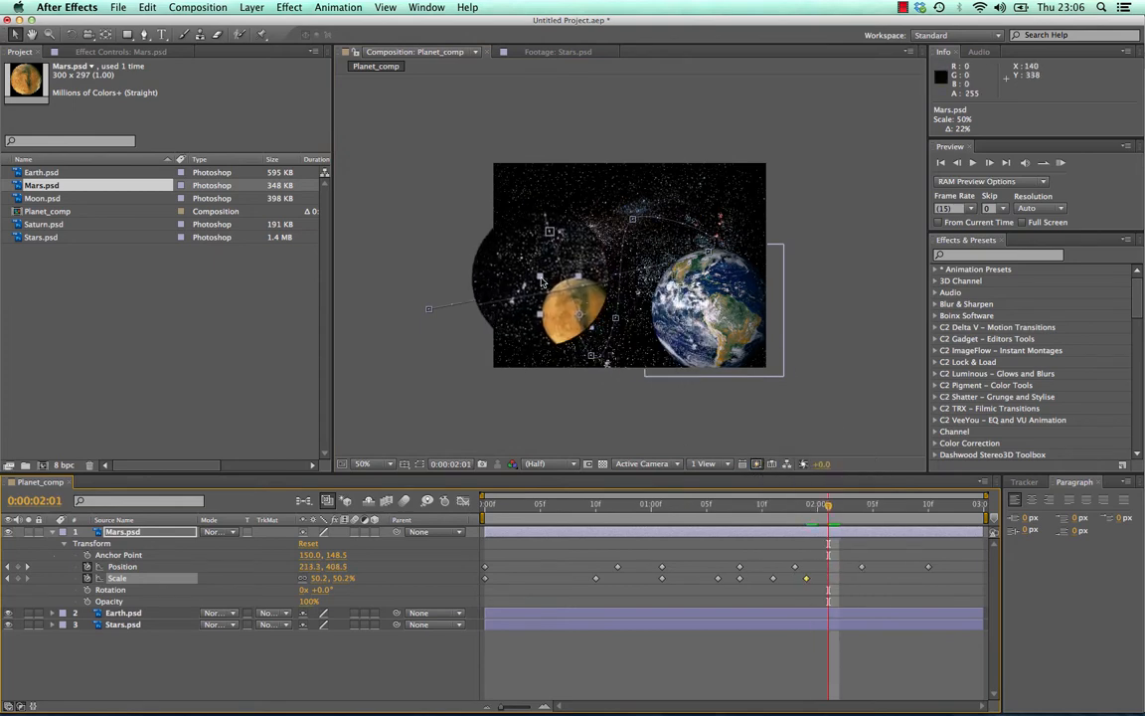
pyautogui.moveTo(539, 277); pyautogui.dragTo(514, 272)
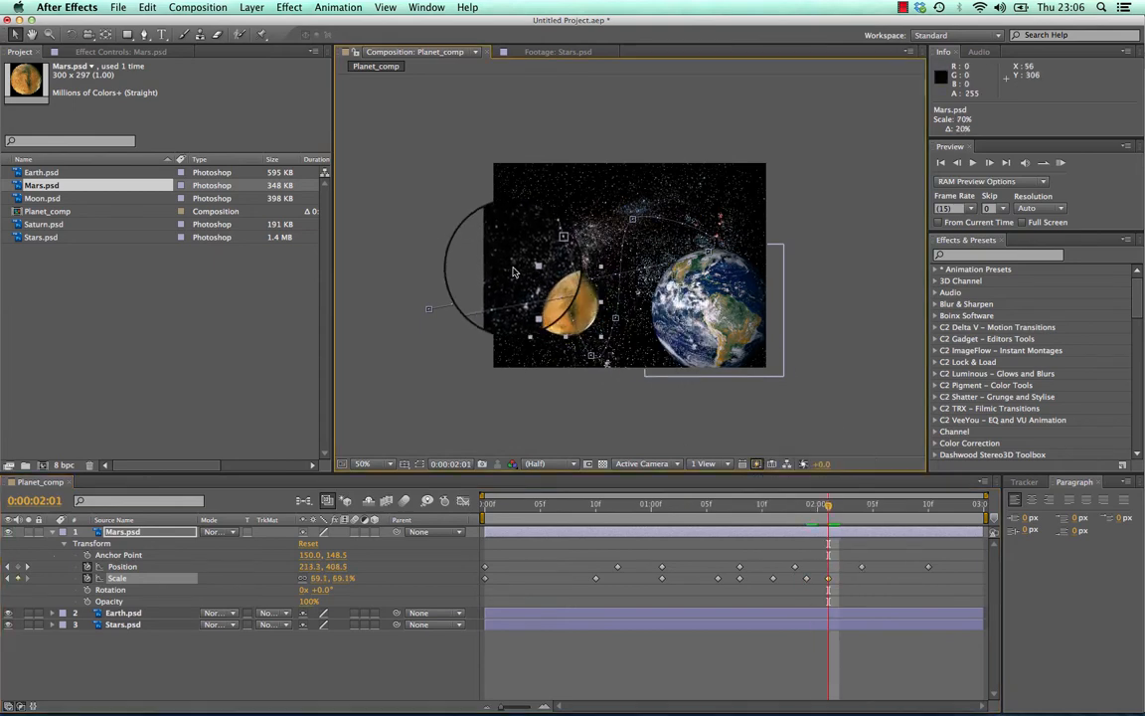
# Step: Scrub to 0:00:02:10, then play Planet_comp from the first frame to review Mars's position and scale animation, stopping at 0:00:00:14
pyautogui.click(859, 505)
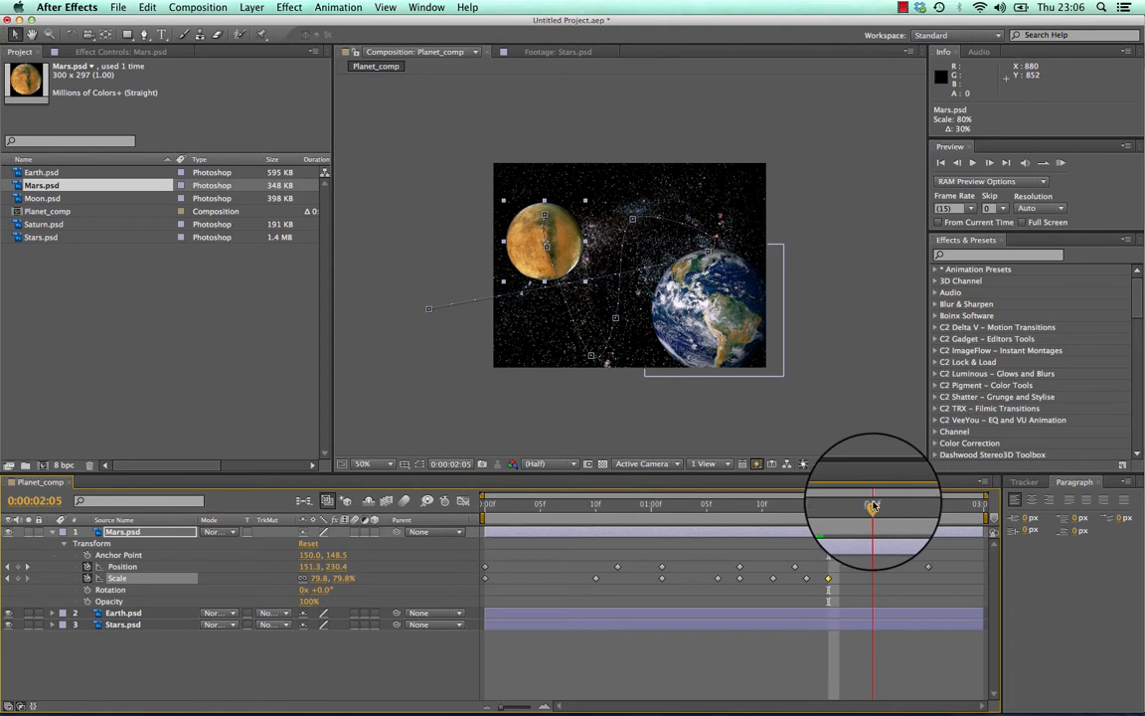
pyautogui.moveTo(885, 507); pyautogui.dragTo(907, 507)
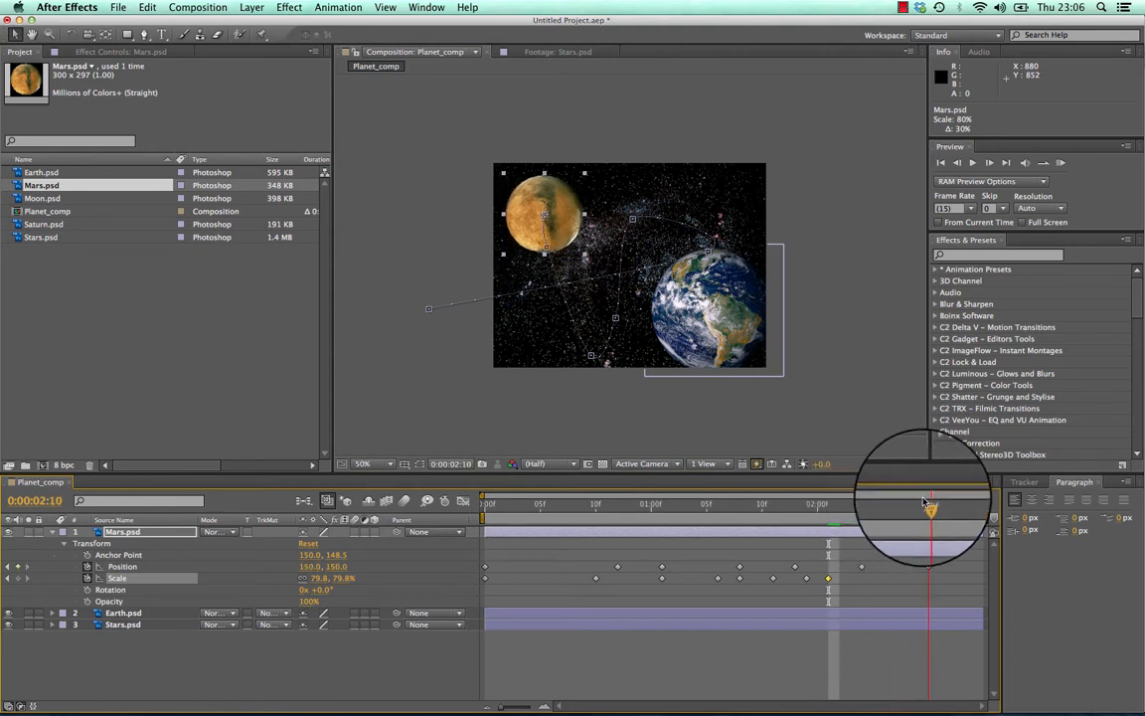
pyautogui.click(823, 505)
pyautogui.moveTo(806, 486); pyautogui.dragTo(439, 450)
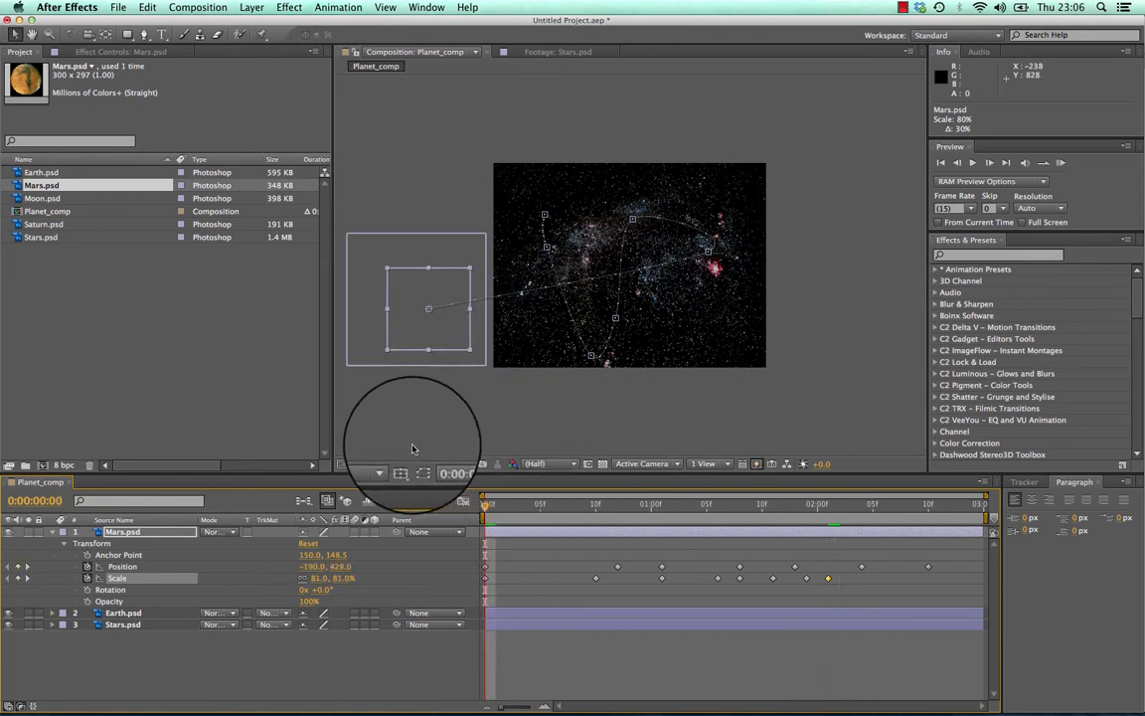
pyautogui.press('space')
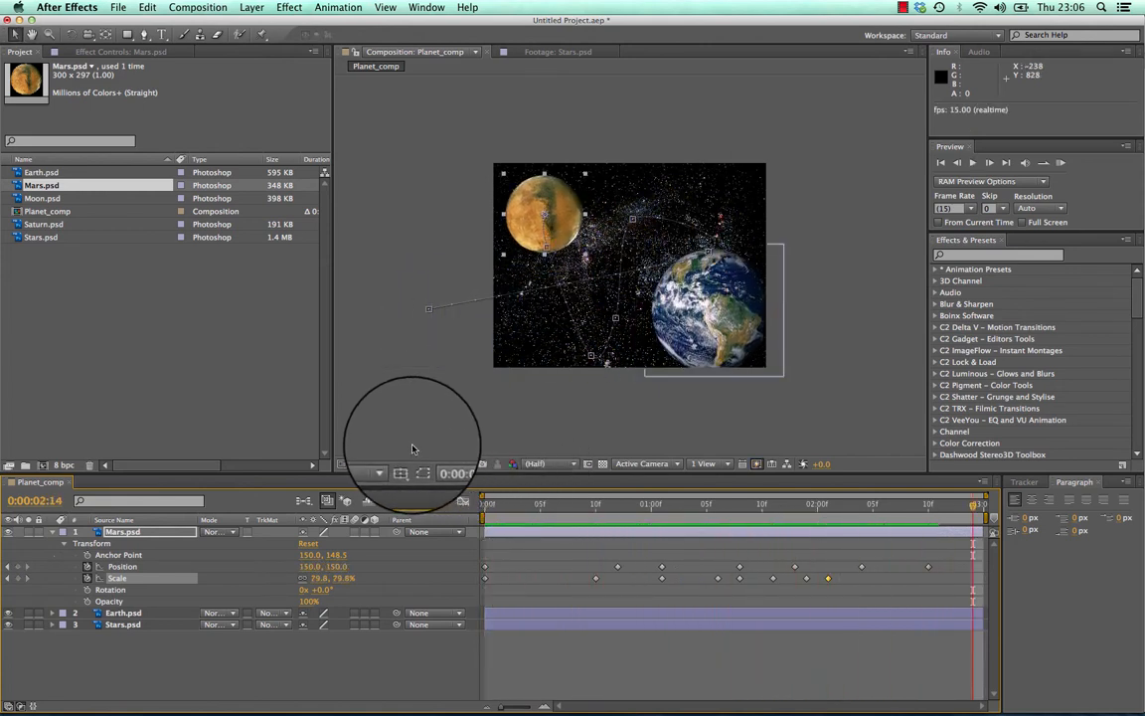
pyautogui.press('space')
pyautogui.press('space')
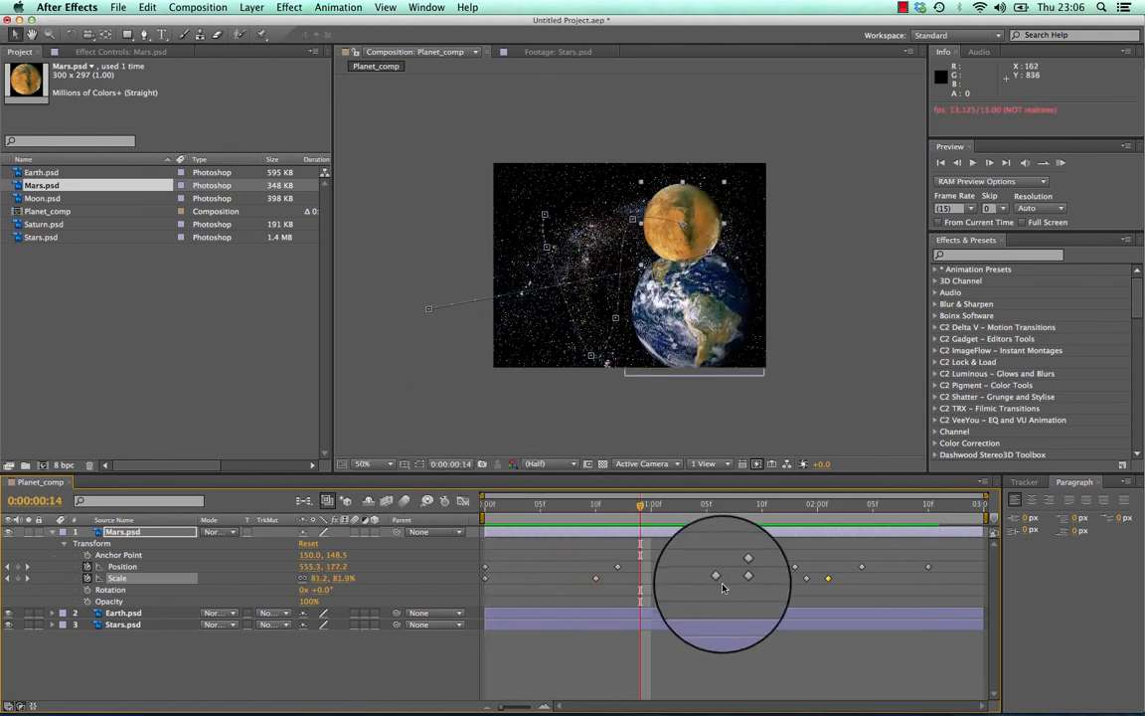
pyautogui.moveTo(938, 714)
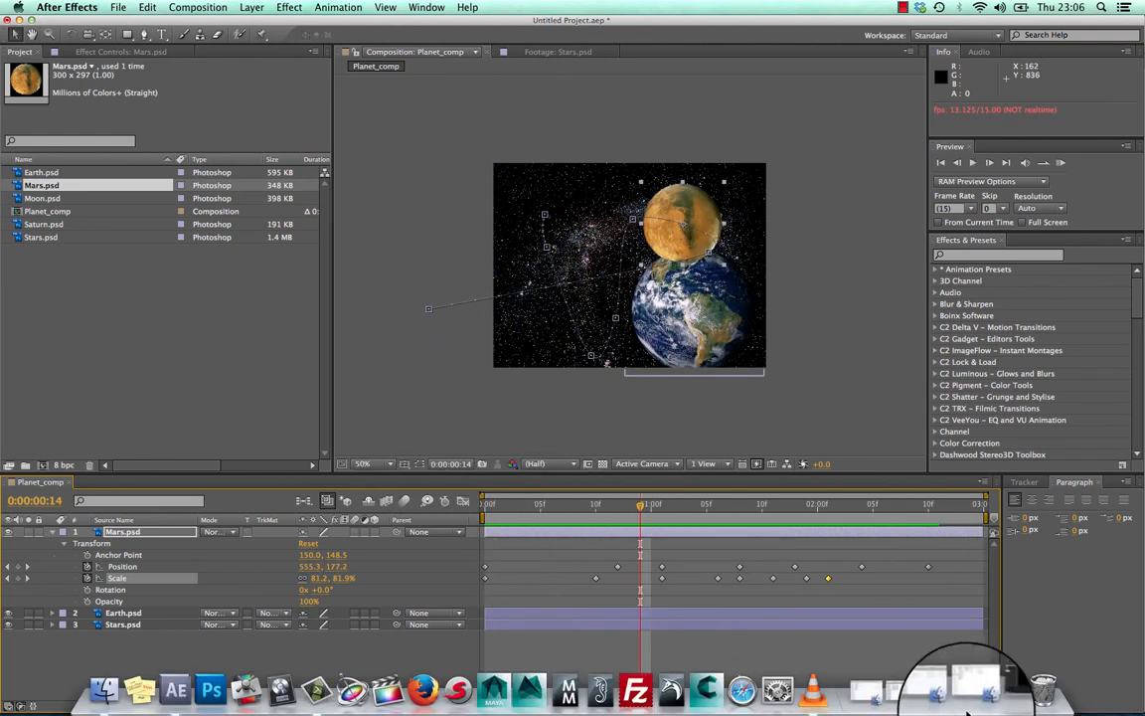
# Step: Squash Mars.psd to 54.2, 28.7% near 337.3, 551.9 at 0:00:01:11, and stretch it to 52.9, 61.4% near 315.3, 504.7 at 0:00:01:12
pyautogui.moveTo(641, 504); pyautogui.dragTo(772, 492)
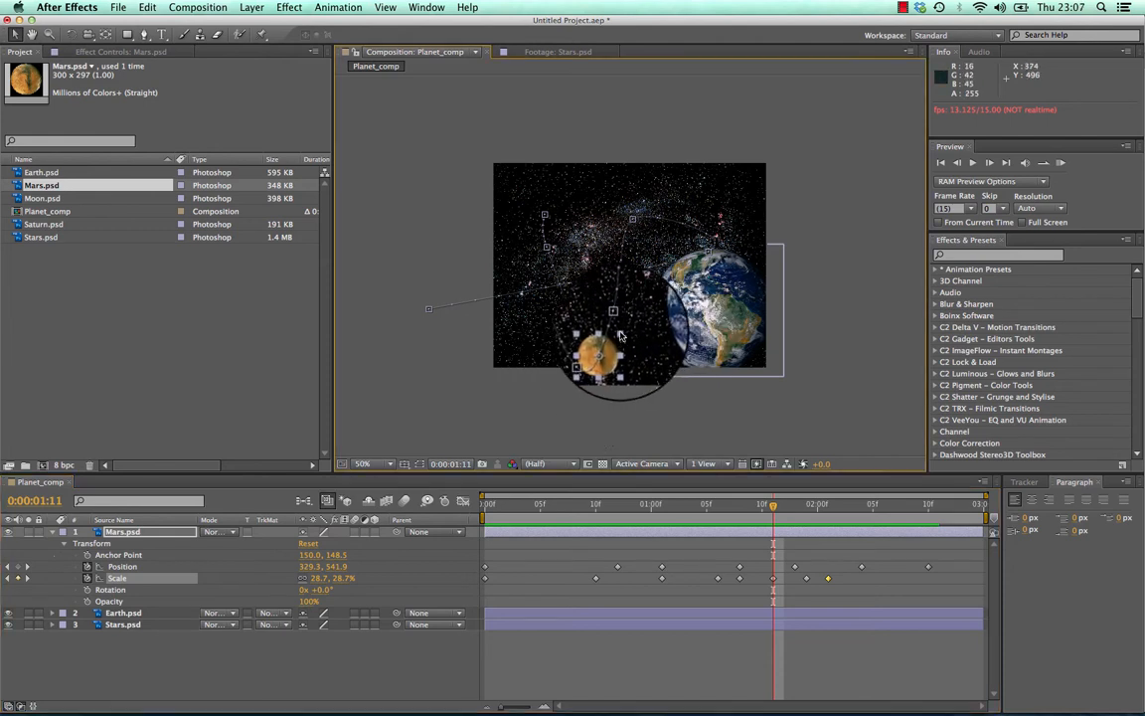
pyautogui.moveTo(619, 336)
pyautogui.mouseDown()
pyautogui.moveTo(630, 326)
pyautogui.moveTo(616, 342)
pyautogui.moveTo(608, 326)
pyautogui.moveTo(626, 344)
pyautogui.mouseUp()
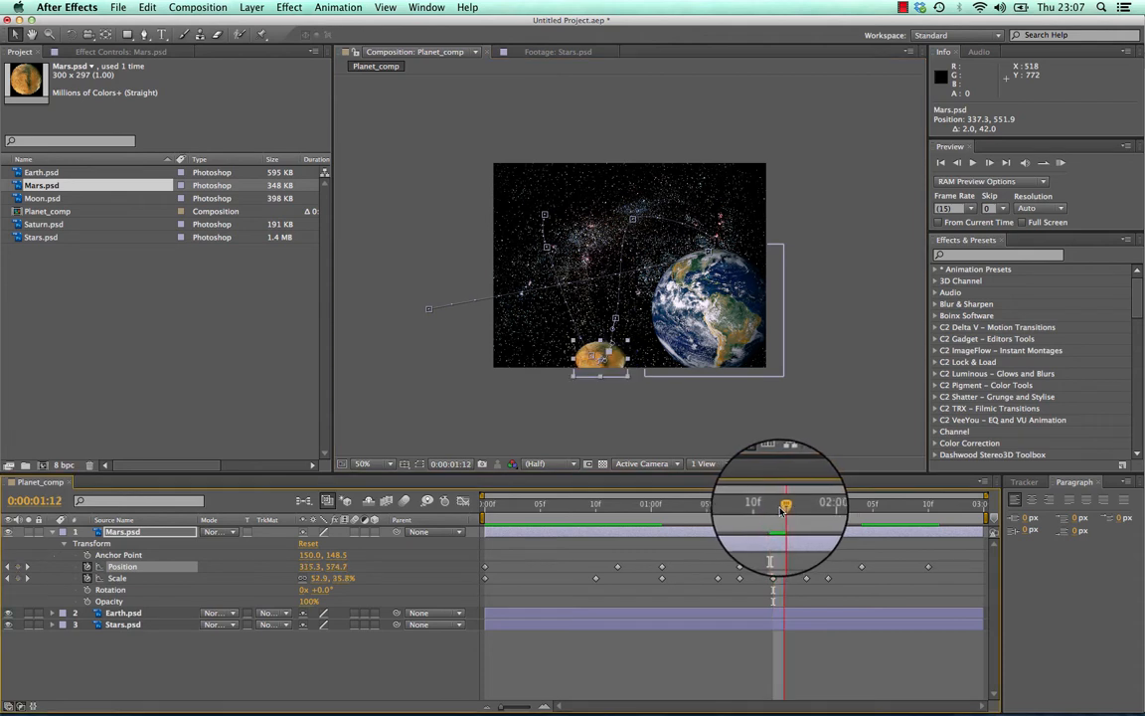
pyautogui.moveTo(600, 346); pyautogui.dragTo(601, 334)
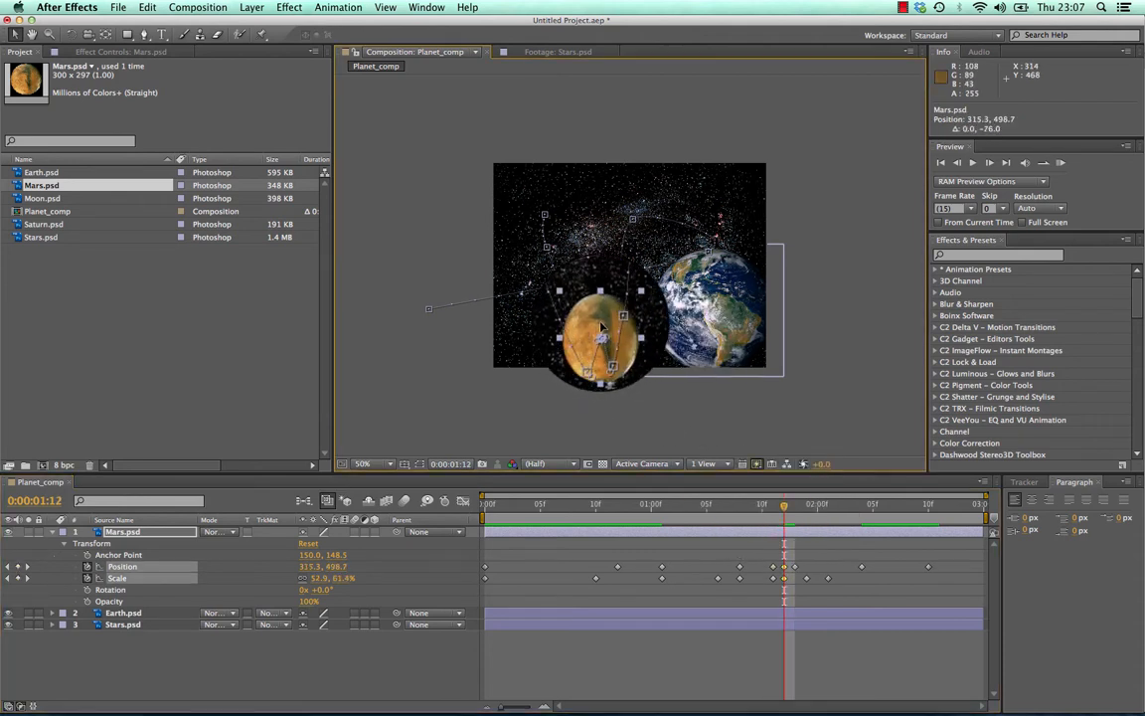
# Step: Squash Mars.psd to 51.5, 31.6% near 288, 546 at 0:00:01:13, and to 50.2, 30.0% near 263.3, 537.5 at 0:00:01:14
pyautogui.moveTo(784, 508); pyautogui.dragTo(787, 508)
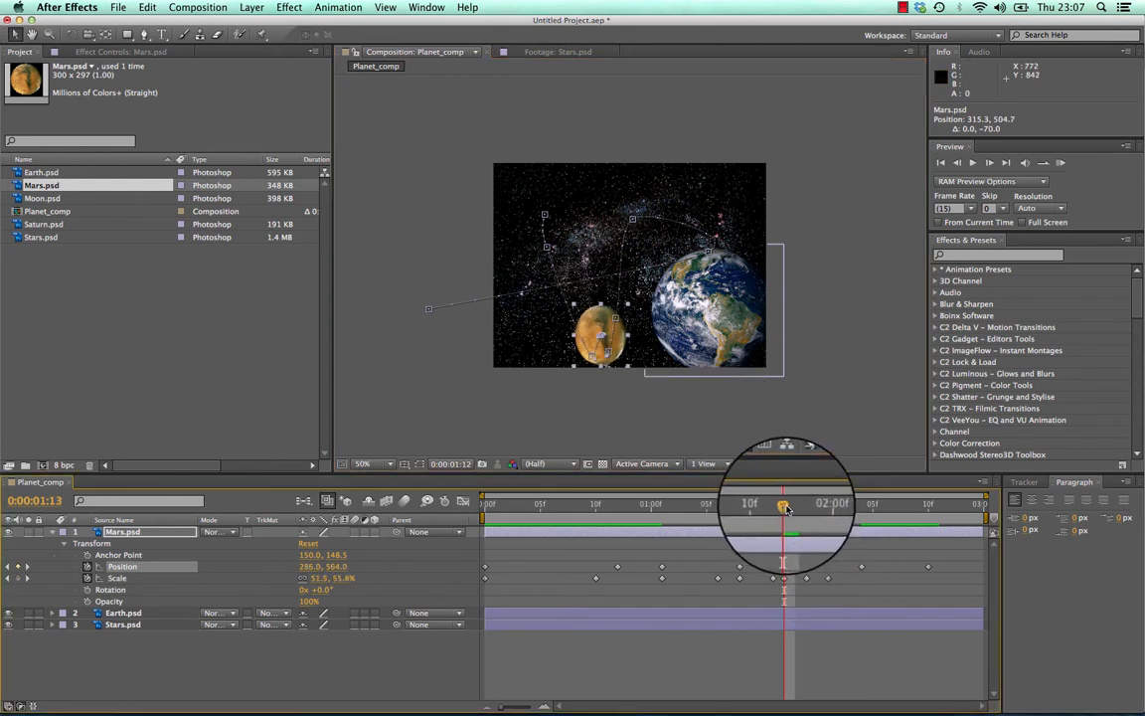
pyautogui.moveTo(591, 353); pyautogui.dragTo(591, 323)
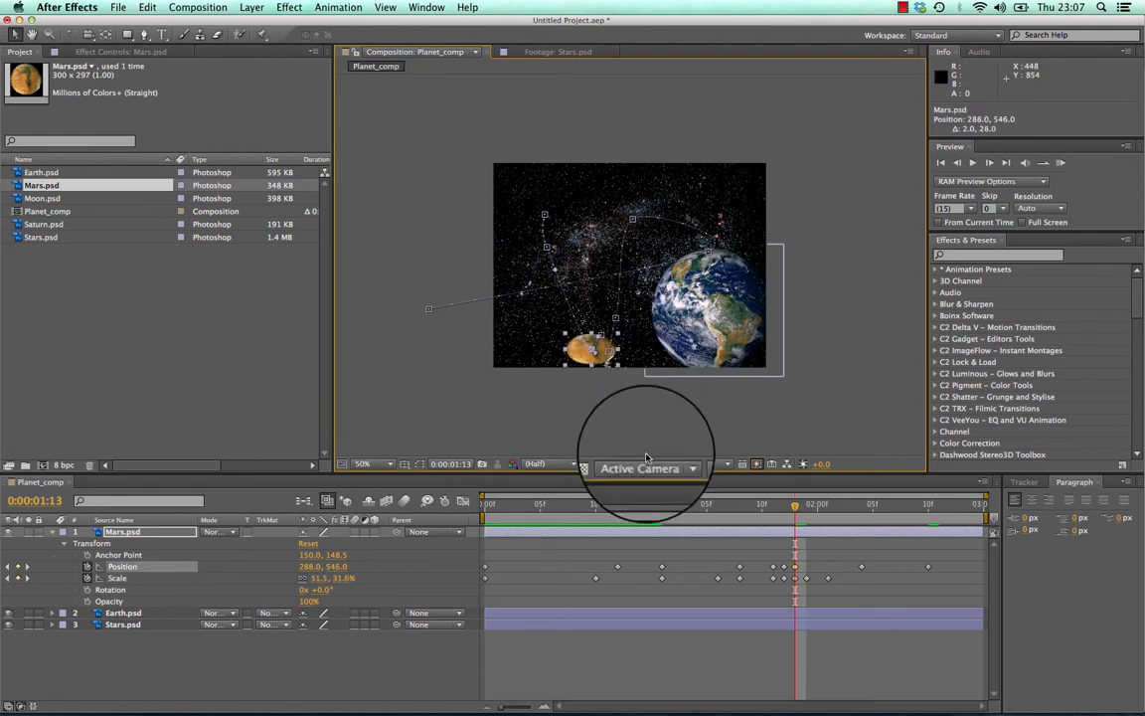
pyautogui.moveTo(795, 506); pyautogui.dragTo(804, 508)
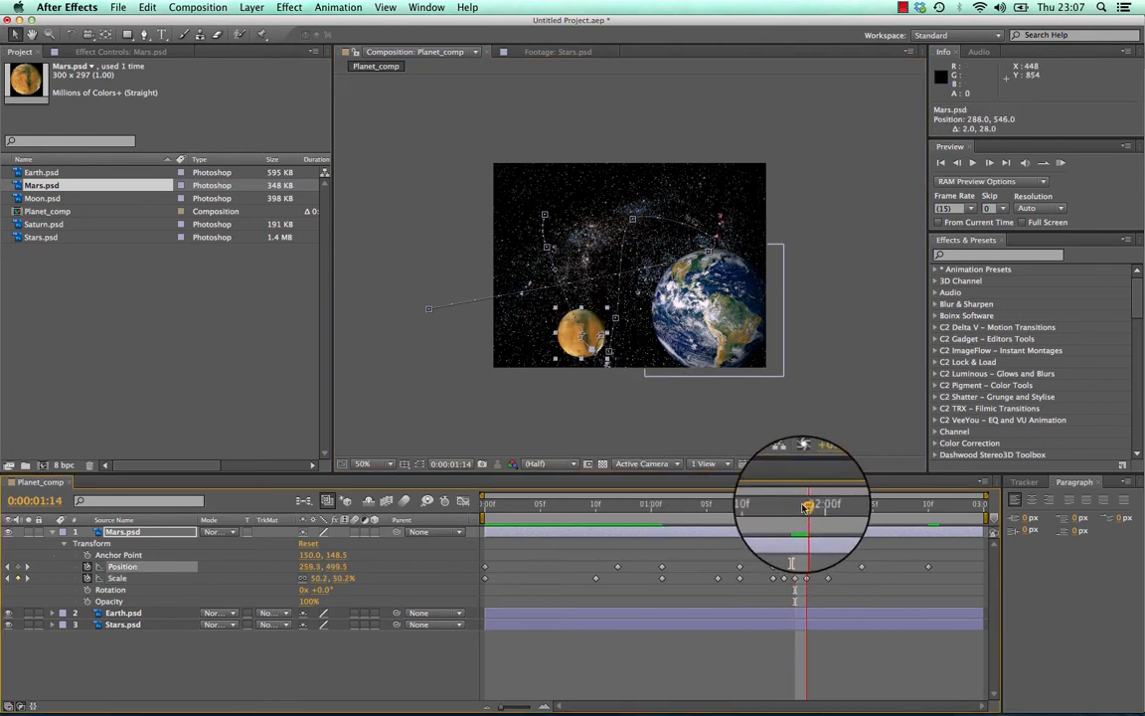
pyautogui.moveTo(585, 311); pyautogui.dragTo(584, 318)
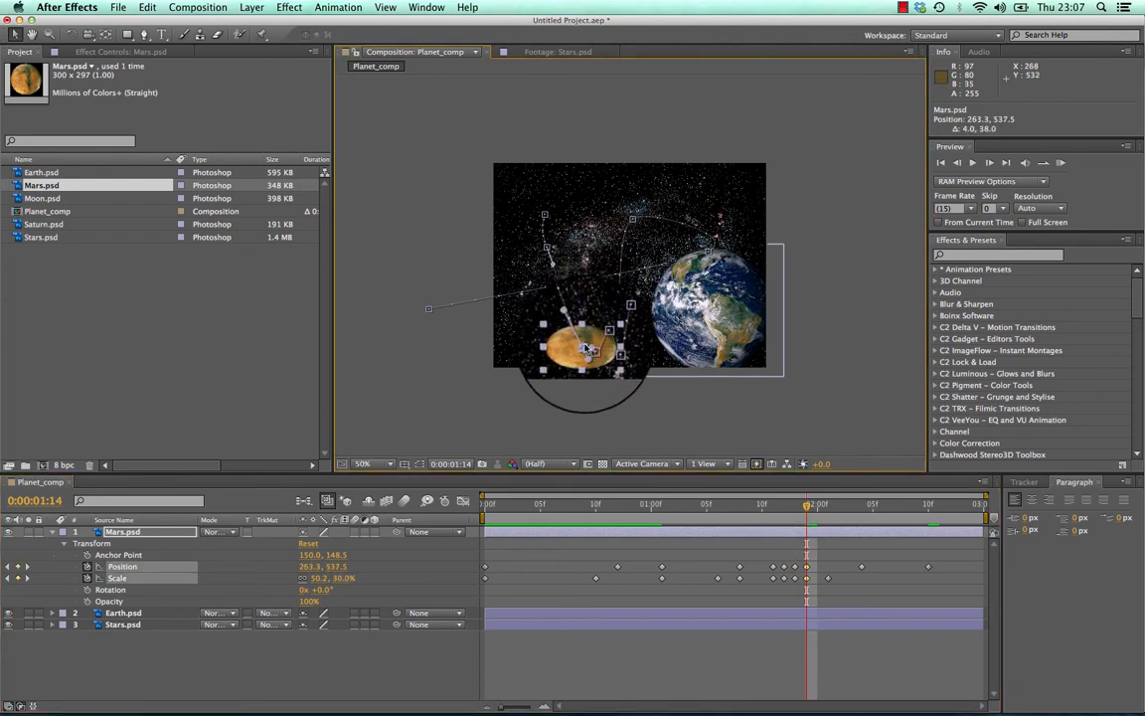
# Step: Play Planet_comp to review Mars's squash-and-stretch bounce, then return to the first frame and collapse the Mars.psd layer
pyautogui.click(793, 507)
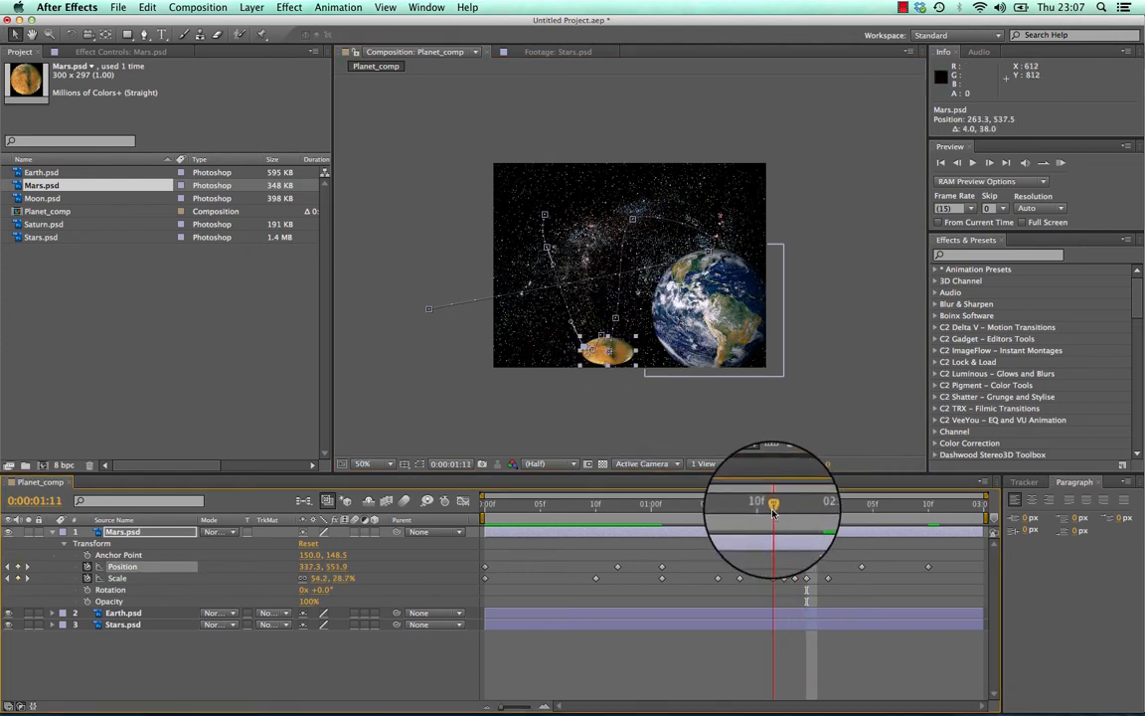
pyautogui.moveTo(791, 518); pyautogui.dragTo(644, 505)
pyautogui.press('space')
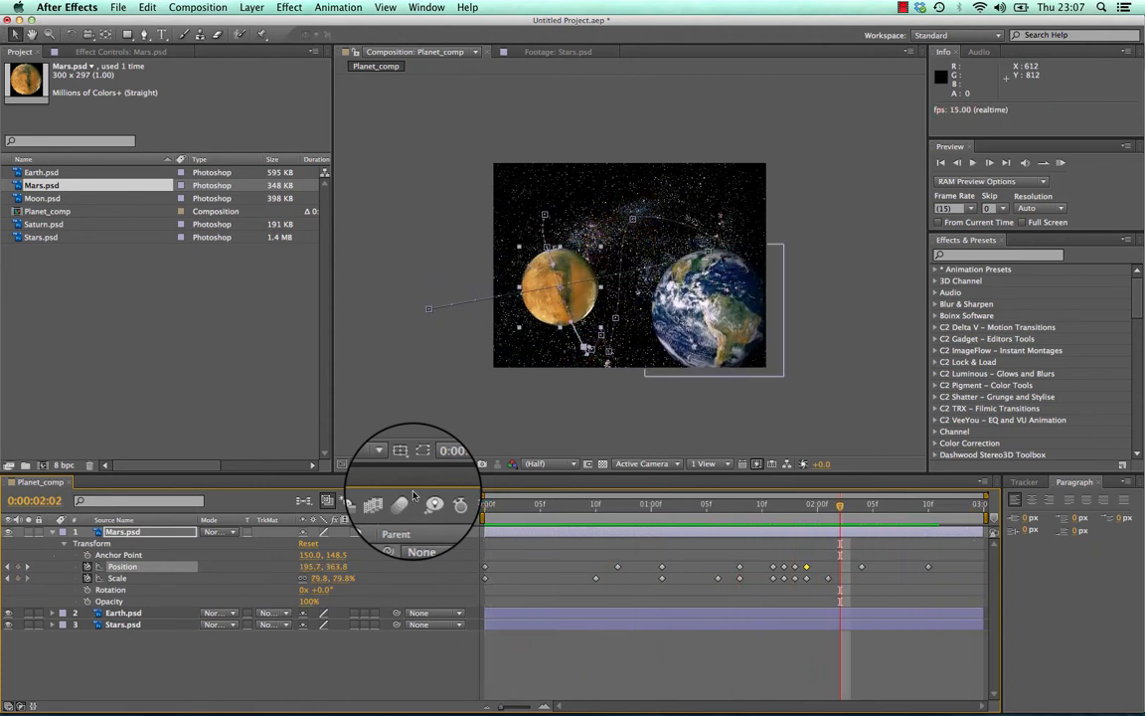
pyautogui.click(843, 505)
pyautogui.moveTo(846, 513); pyautogui.dragTo(403, 478)
pyautogui.click(53, 532)
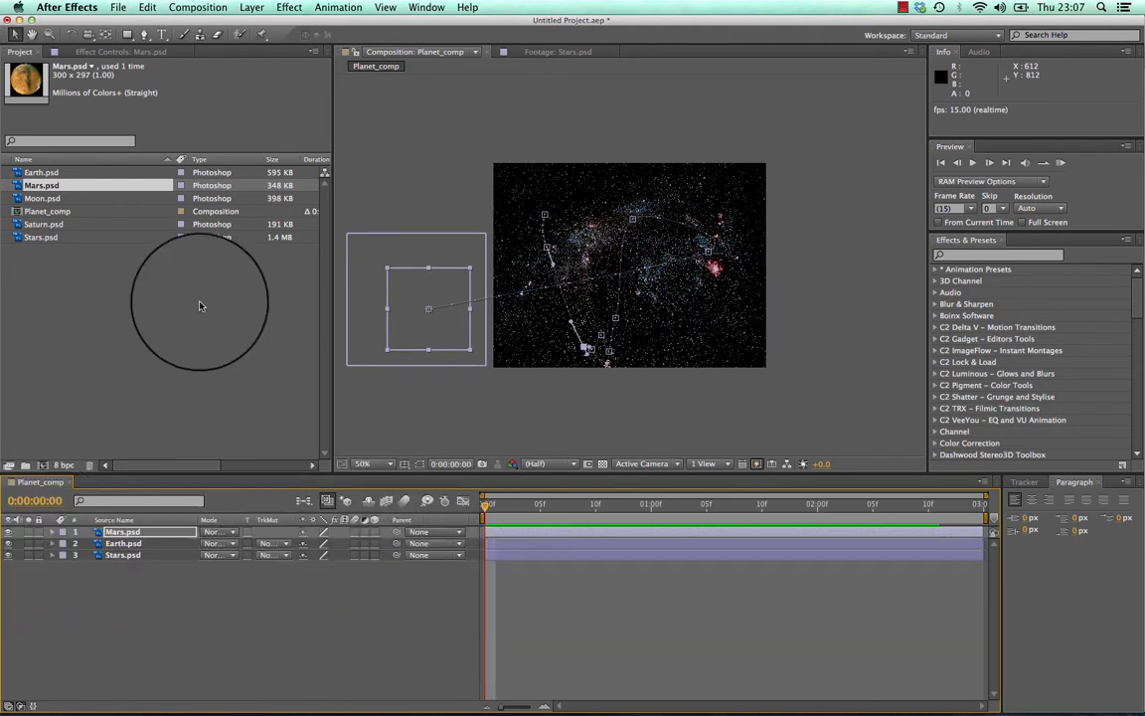
pyautogui.click(43, 198)
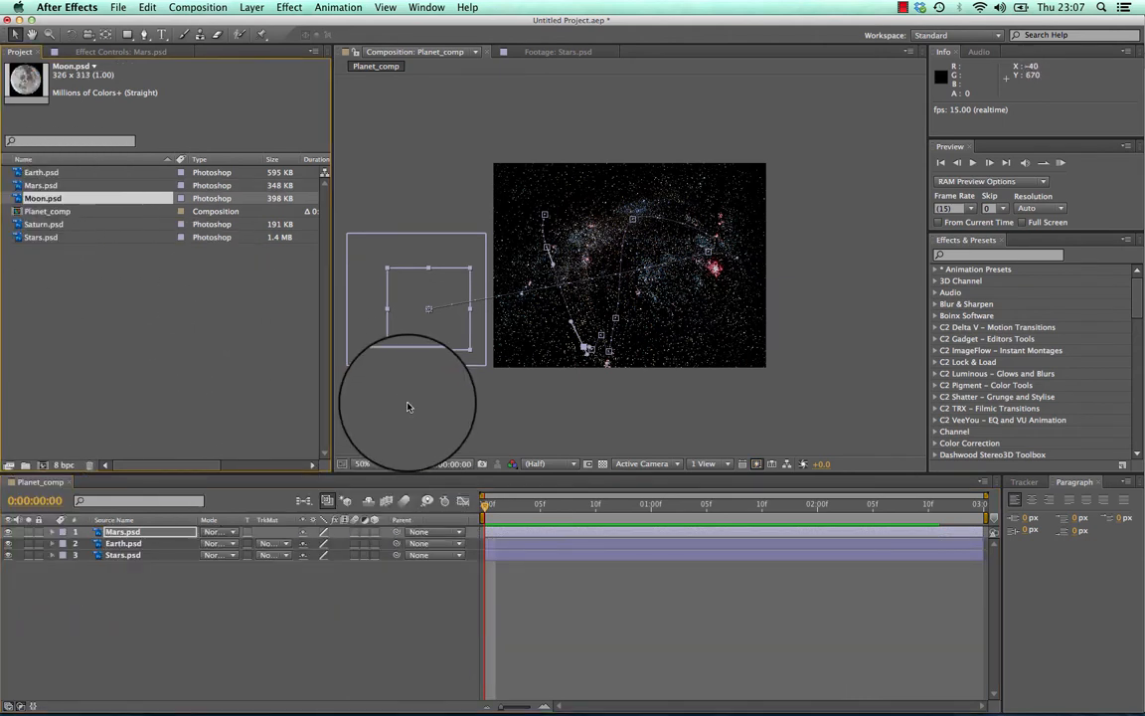
pyautogui.moveTo(949, 712)
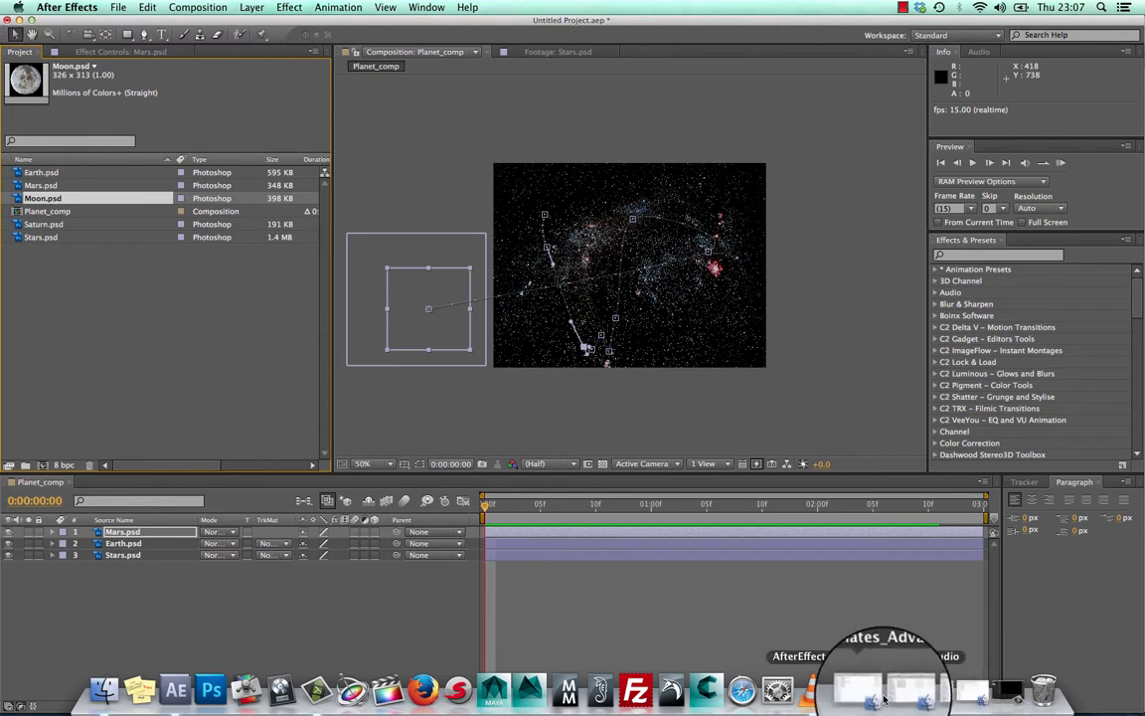
pyautogui.click(813, 698)
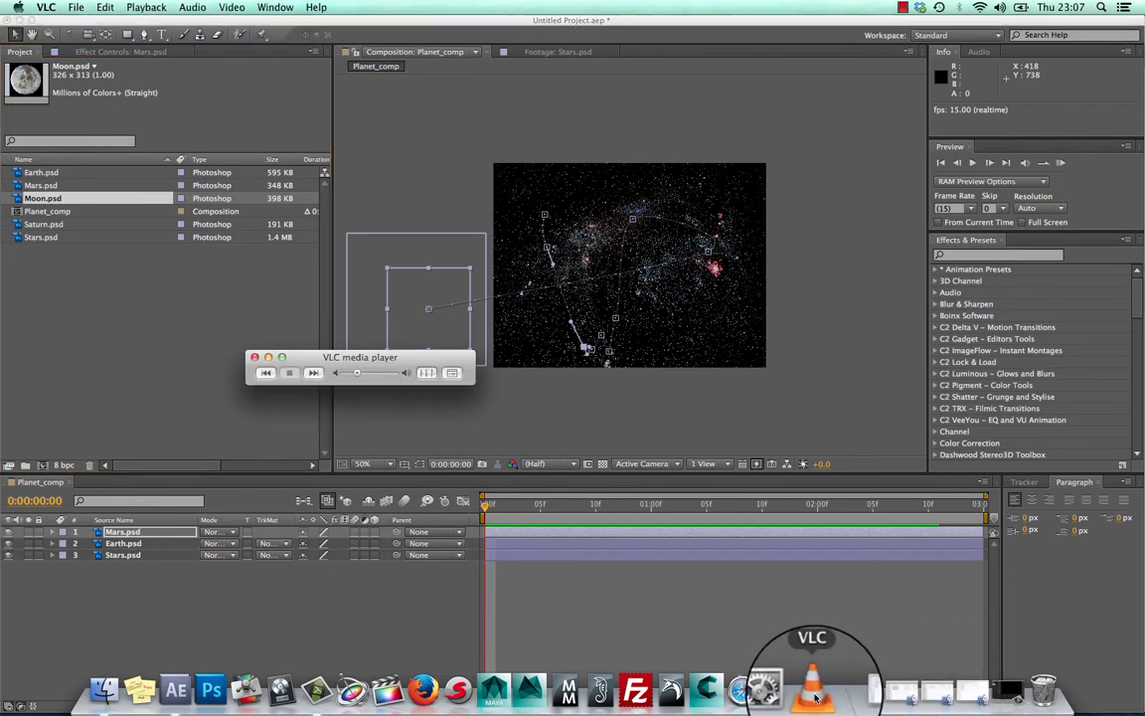
pyautogui.click(268, 358)
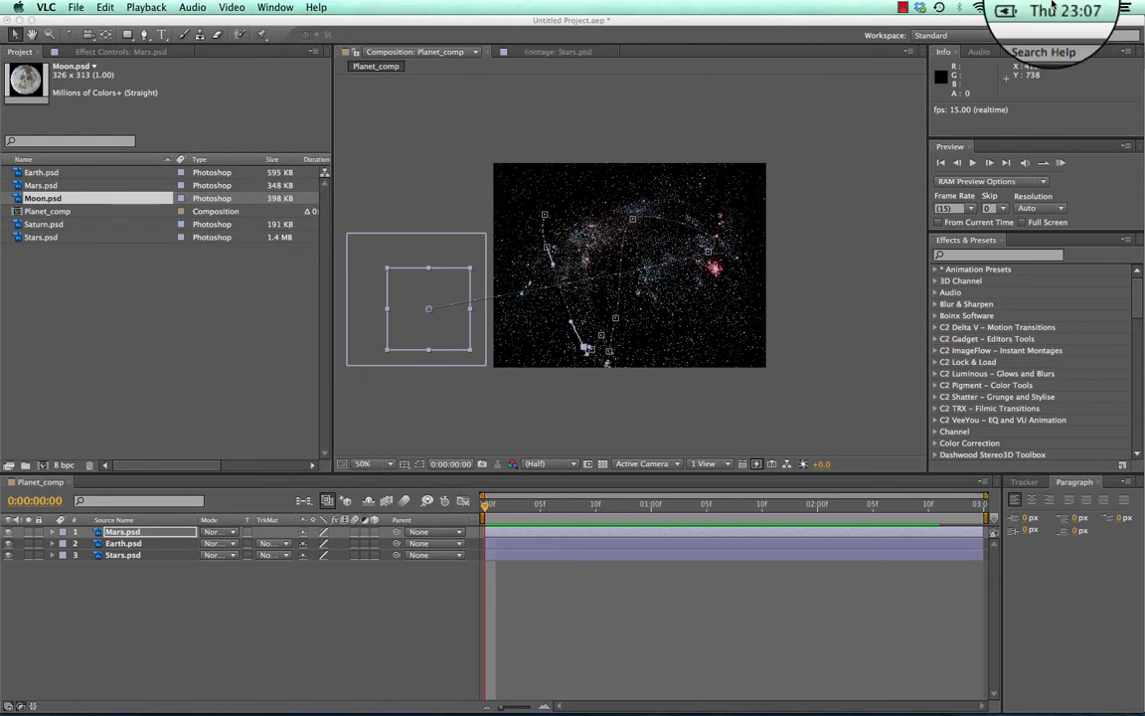
pyautogui.click(902, 7)
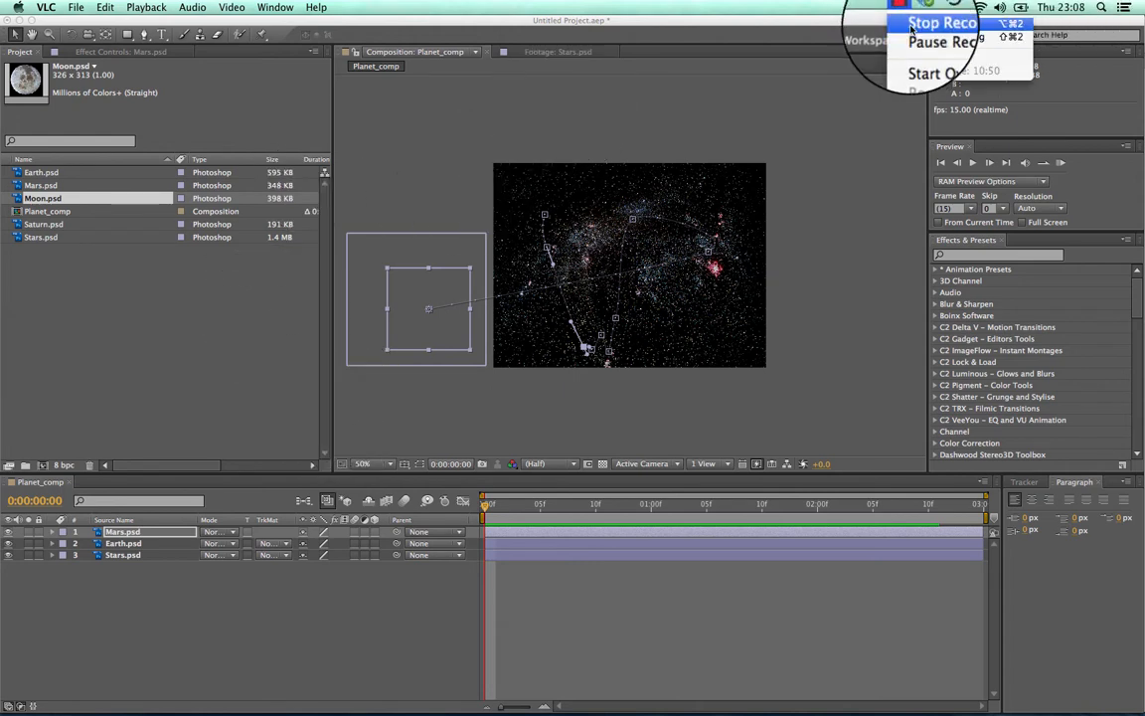
pyautogui.click(911, 38)
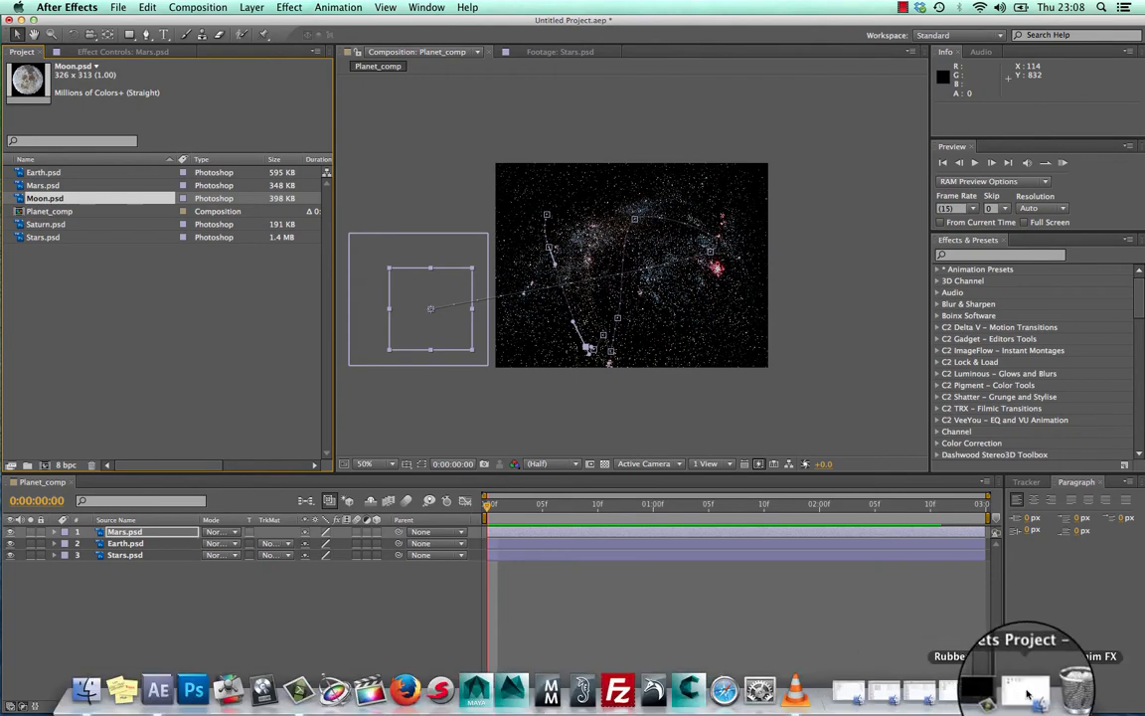
# Step: Open the reference Planet_Bounce-320.mov from Finder in VLC, enlarge it, examine the moon's motion, and close the video
pyautogui.click(1030, 693)
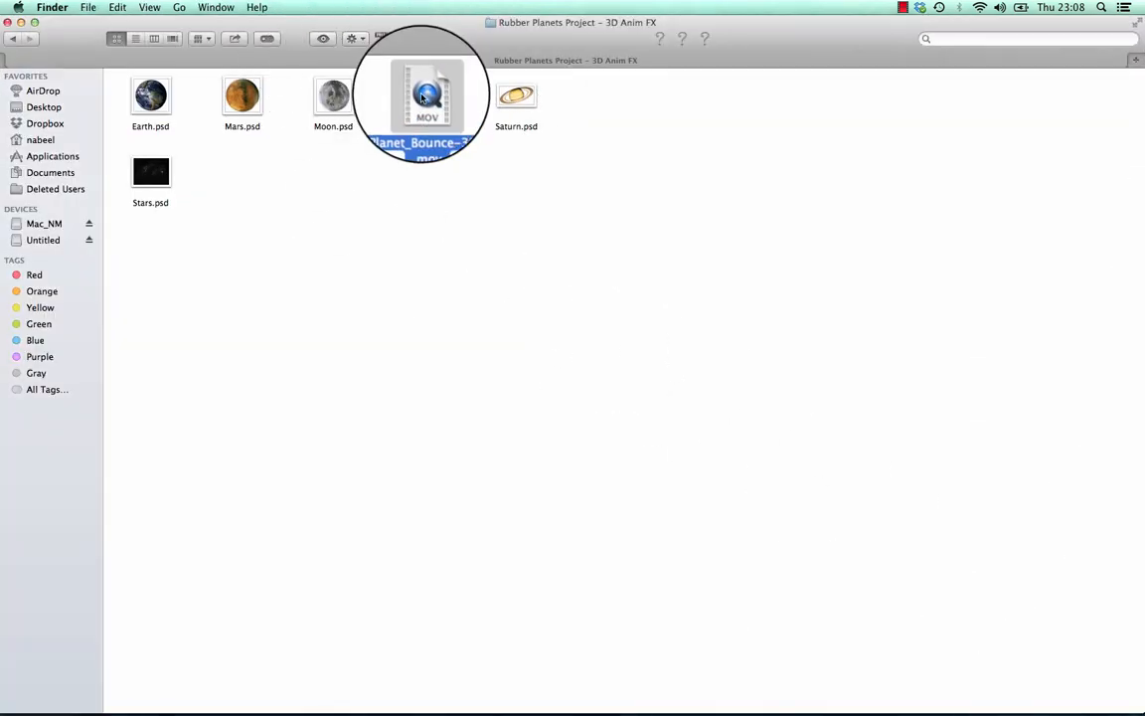
pyautogui.rightClick(423, 96)
pyautogui.moveTo(613, 115)
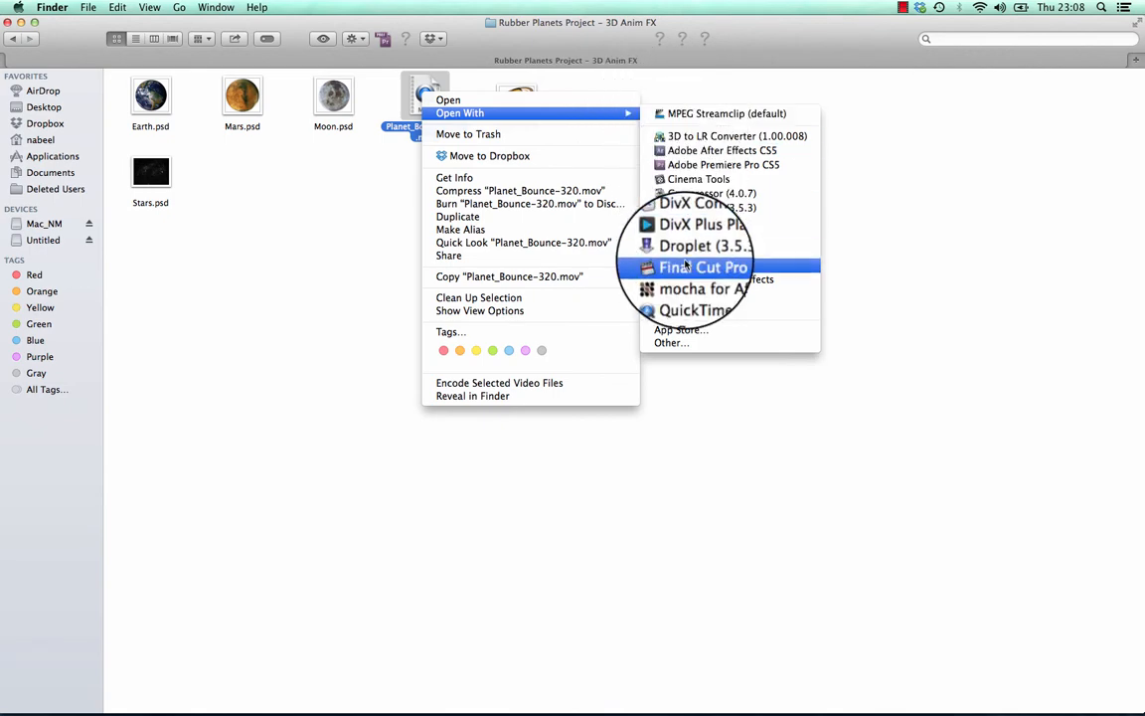
pyautogui.click(701, 304)
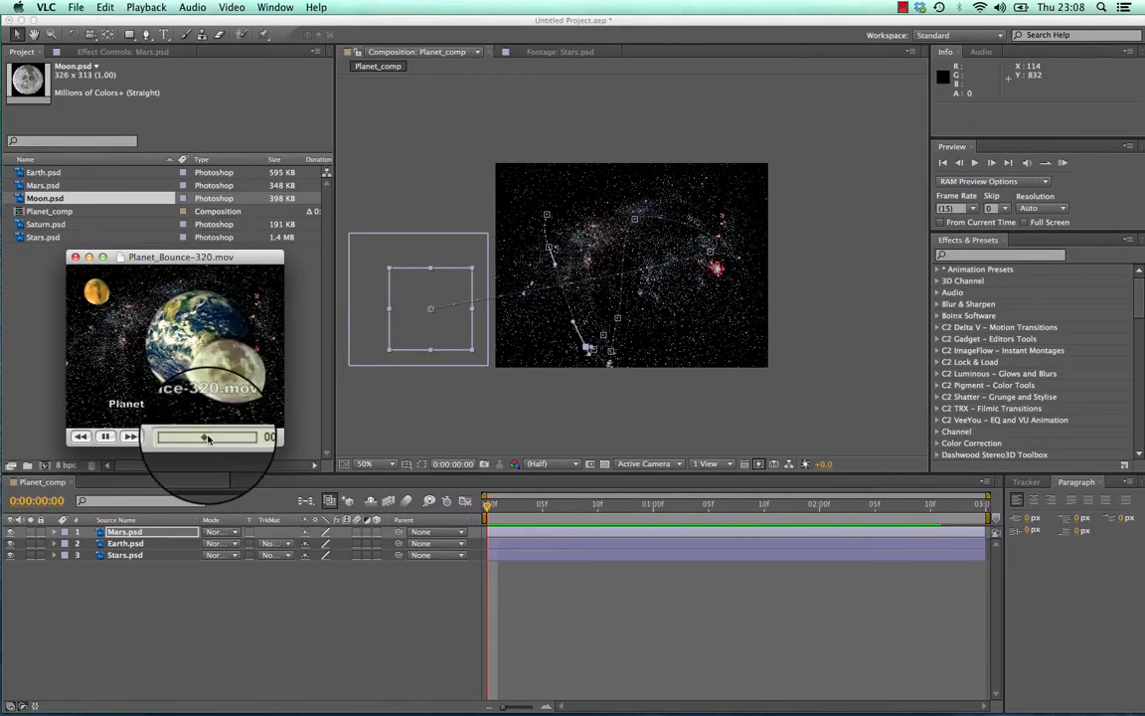
pyautogui.moveTo(278, 443); pyautogui.dragTo(569, 523)
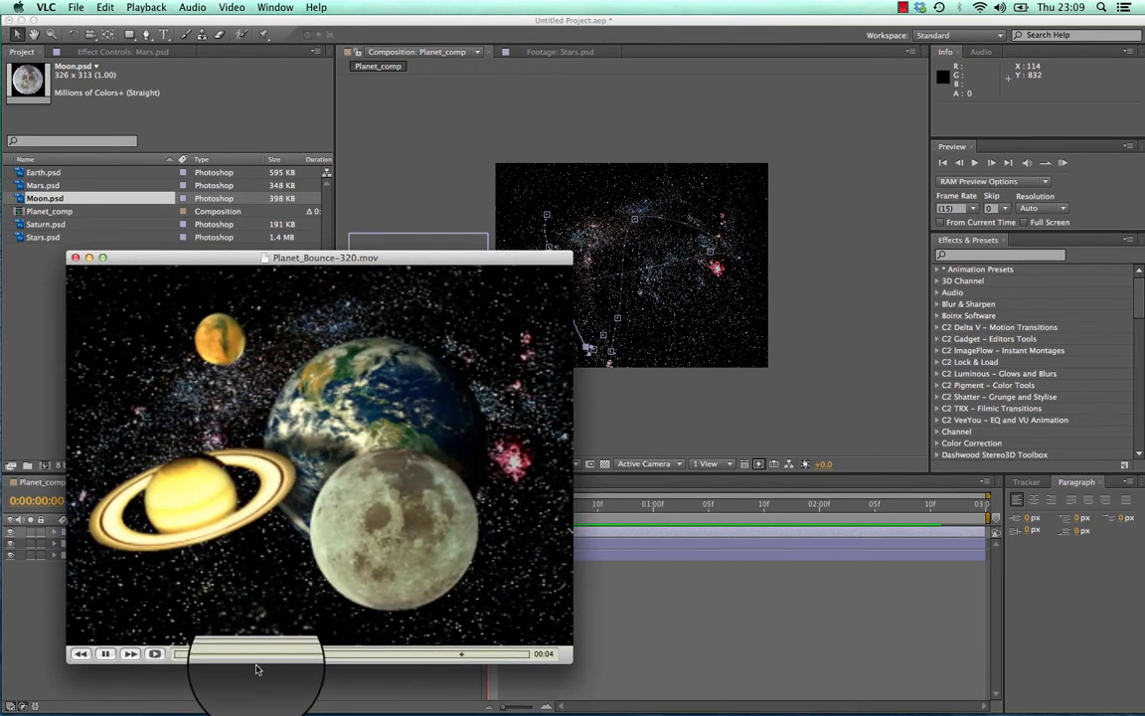
pyautogui.moveTo(249, 655); pyautogui.dragTo(339, 641)
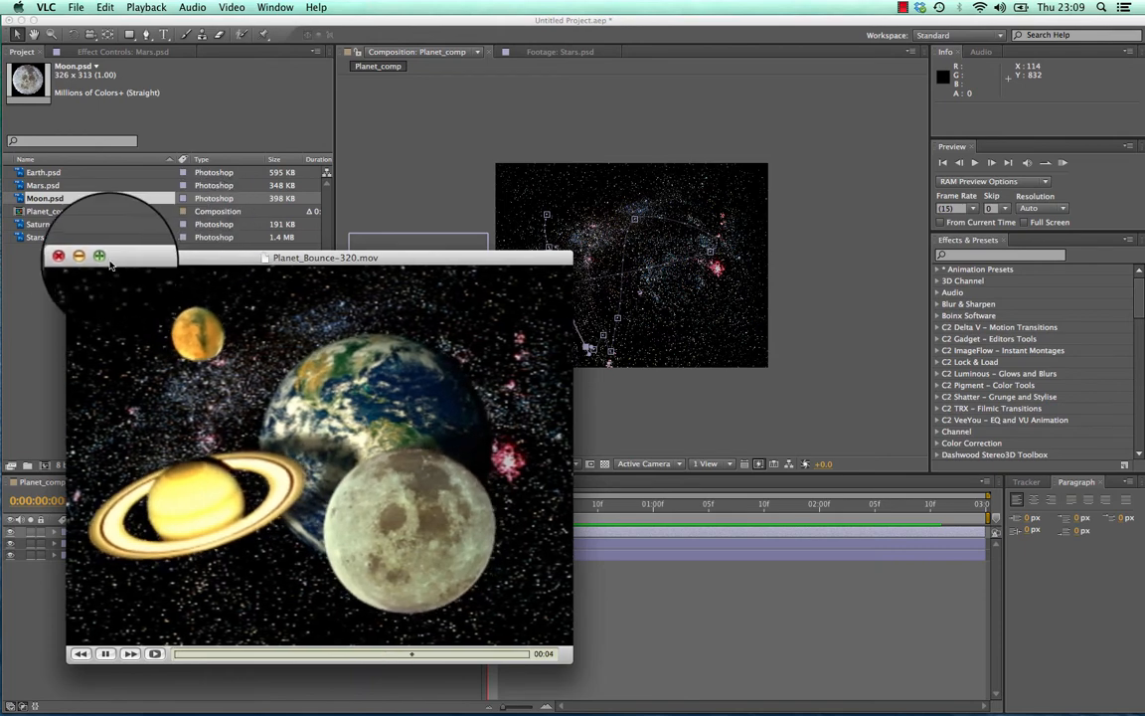
pyautogui.click(57, 255)
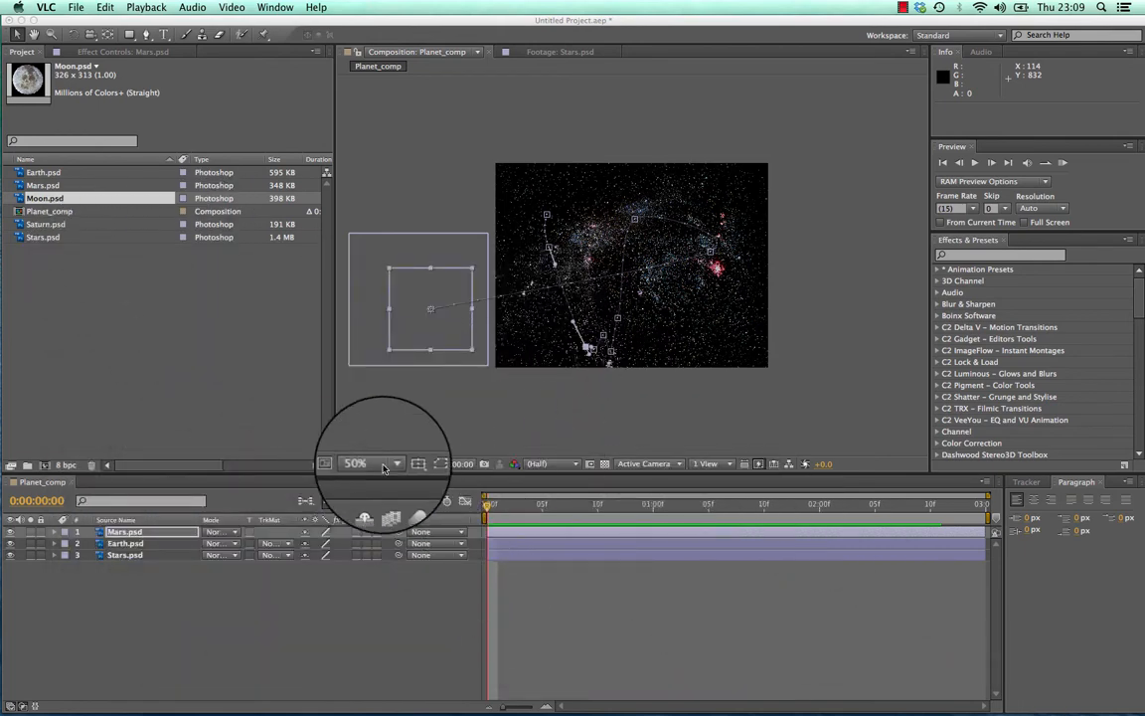
# Step: Add Moon.psd to Planet_comp as the layer directly above Mars.psd
pyautogui.click(18, 201)
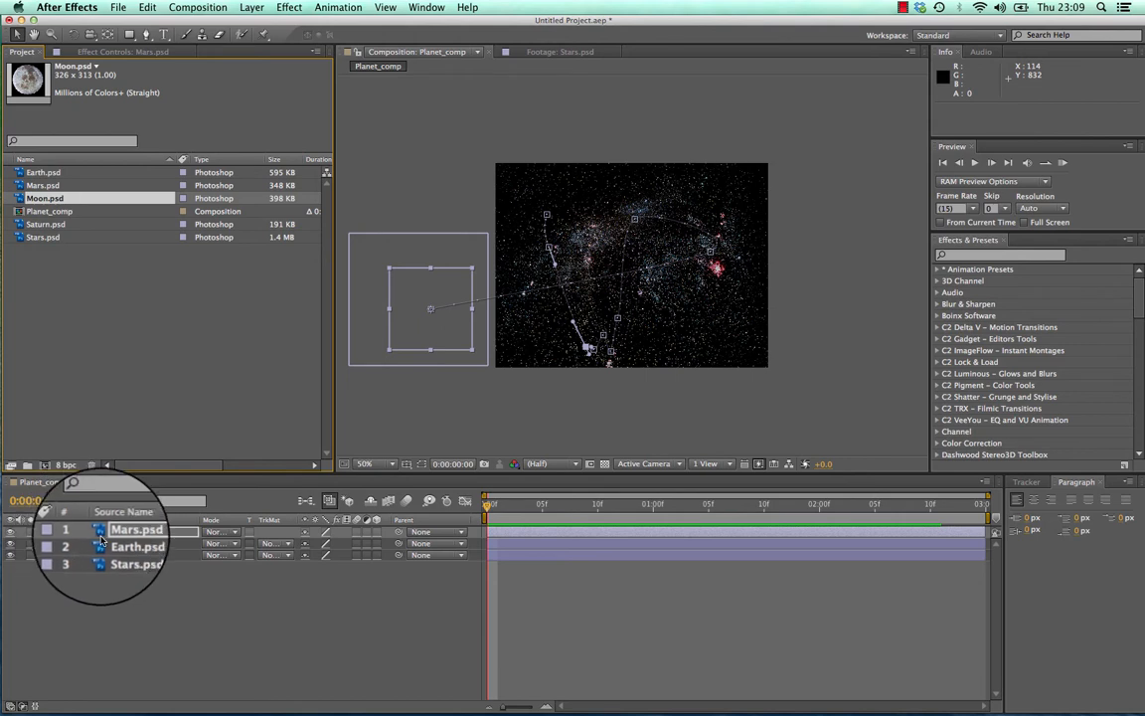
pyautogui.click(49, 186)
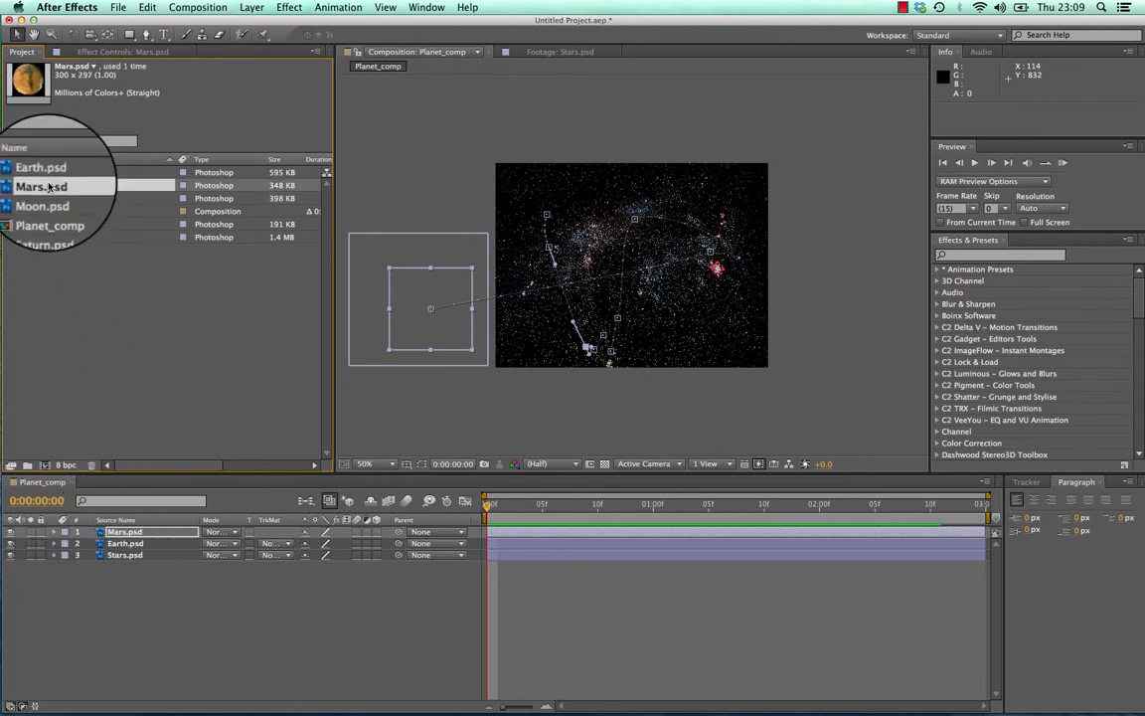
pyautogui.click(35, 199)
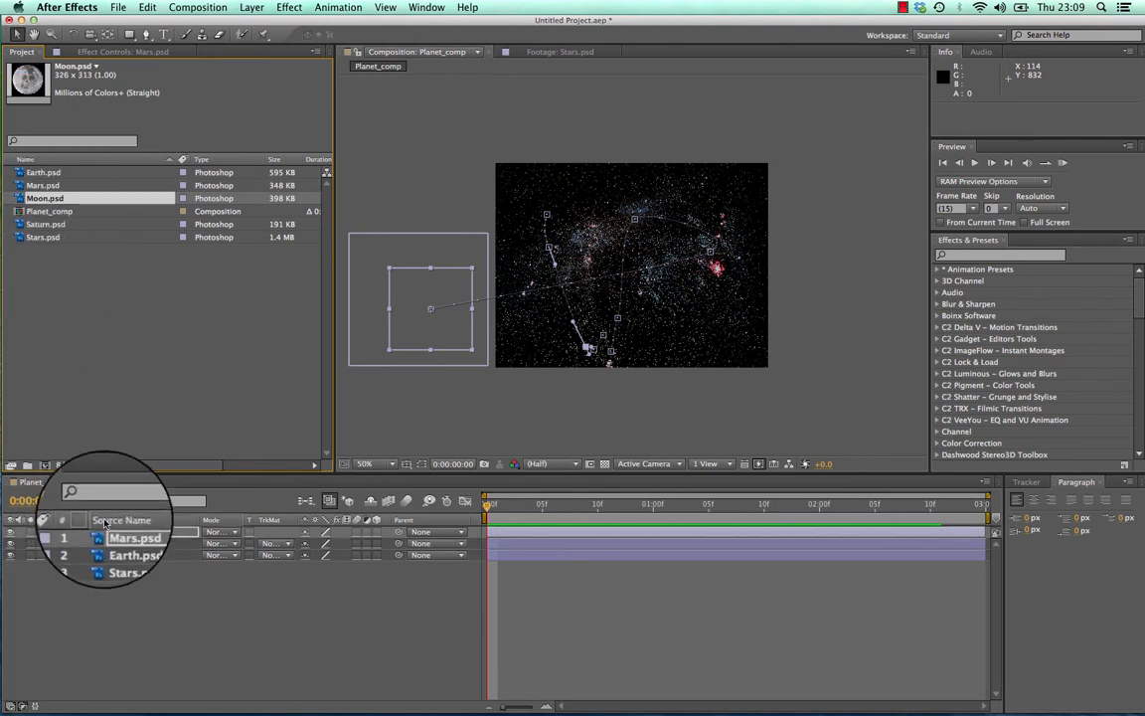
pyautogui.moveTo(103, 525); pyautogui.dragTo(105, 533)
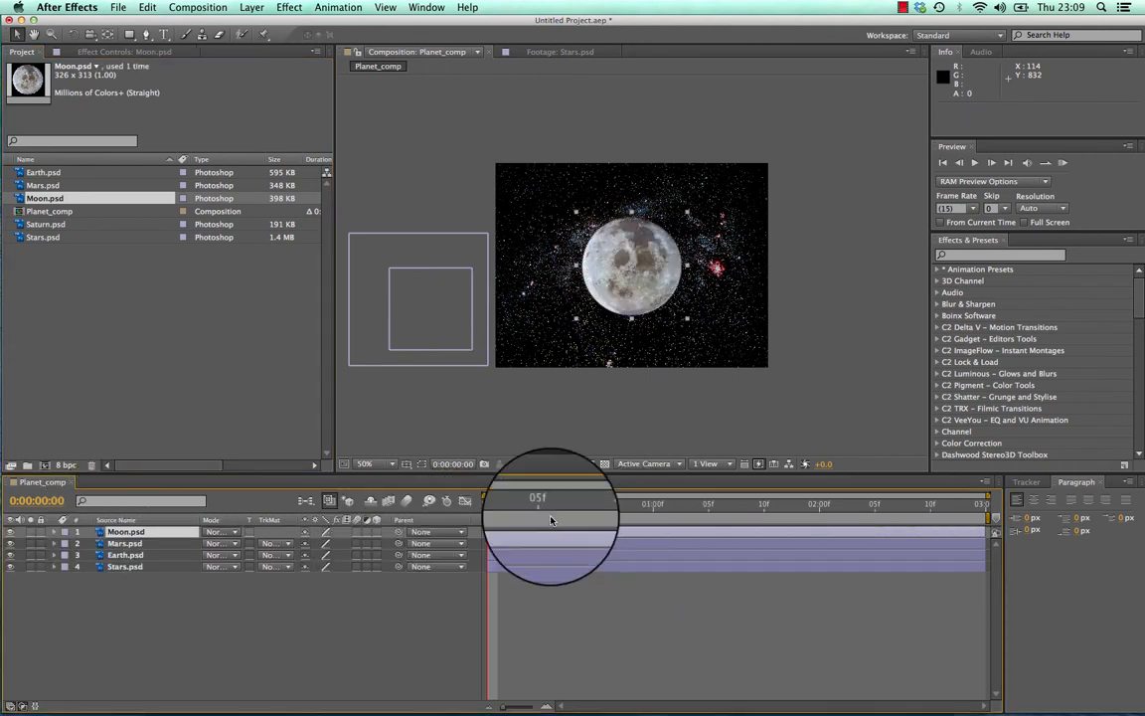
# Step: At the first frame, scale Moon.psd down to about 66% and place it off-screen beside the frame at about -122, 124
pyautogui.moveTo(488, 505); pyautogui.dragTo(453, 506)
pyautogui.moveTo(624, 281); pyautogui.dragTo(435, 313)
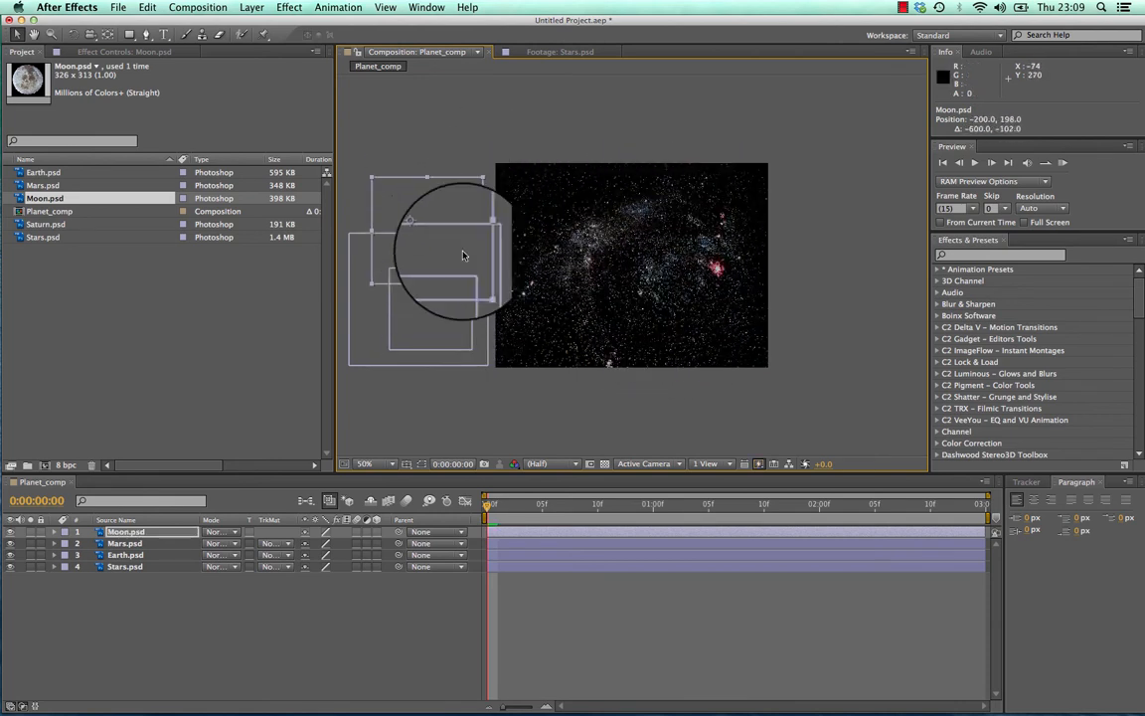
pyautogui.moveTo(462, 256); pyautogui.dragTo(379, 177)
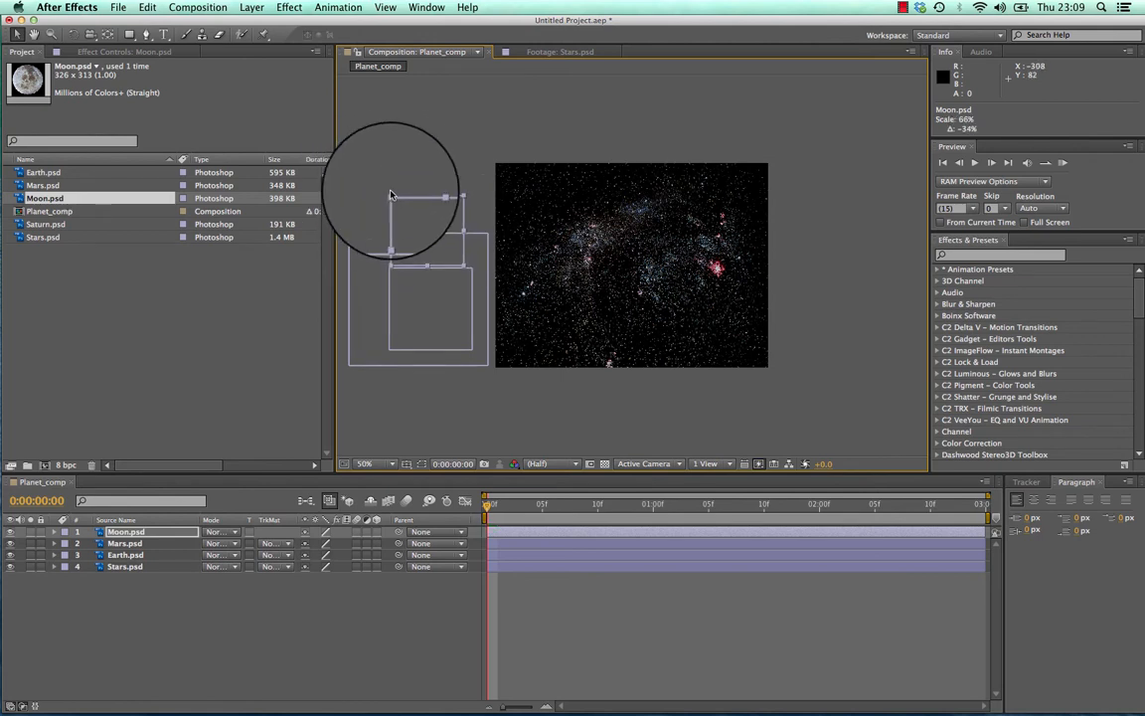
pyautogui.moveTo(447, 202); pyautogui.dragTo(452, 205)
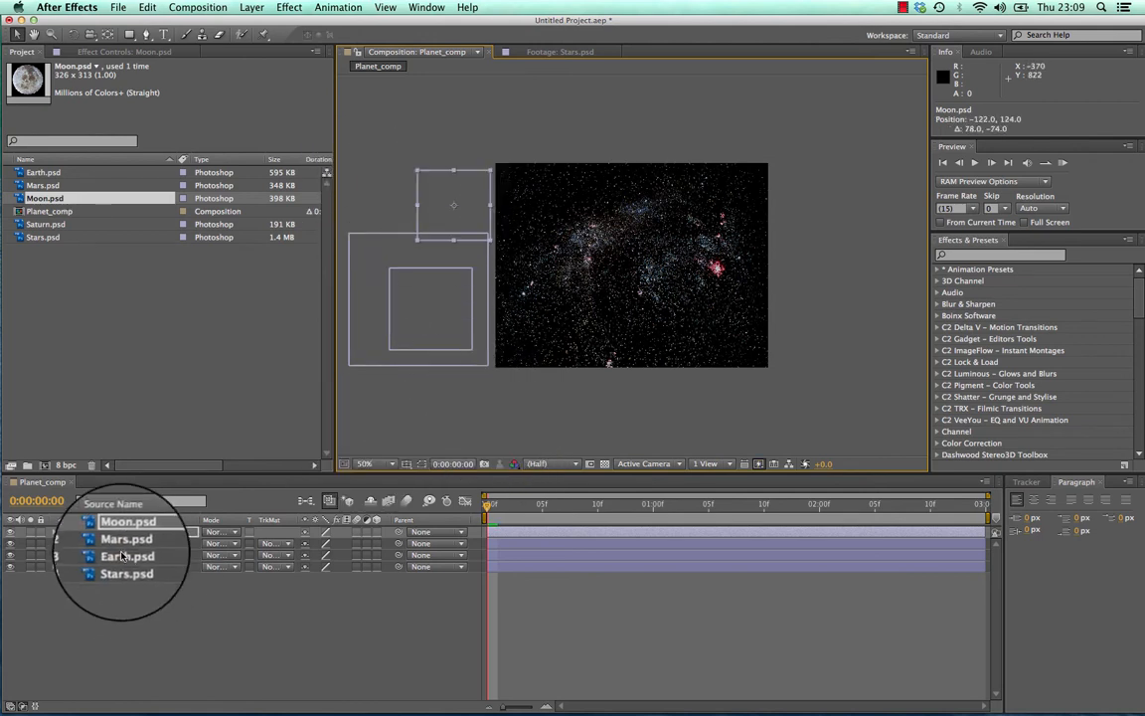
# Step: Start Position keyframing for Moon.psd at the first frame, and move it to about 442, 202 at 0:00:00:11
pyautogui.press('p')
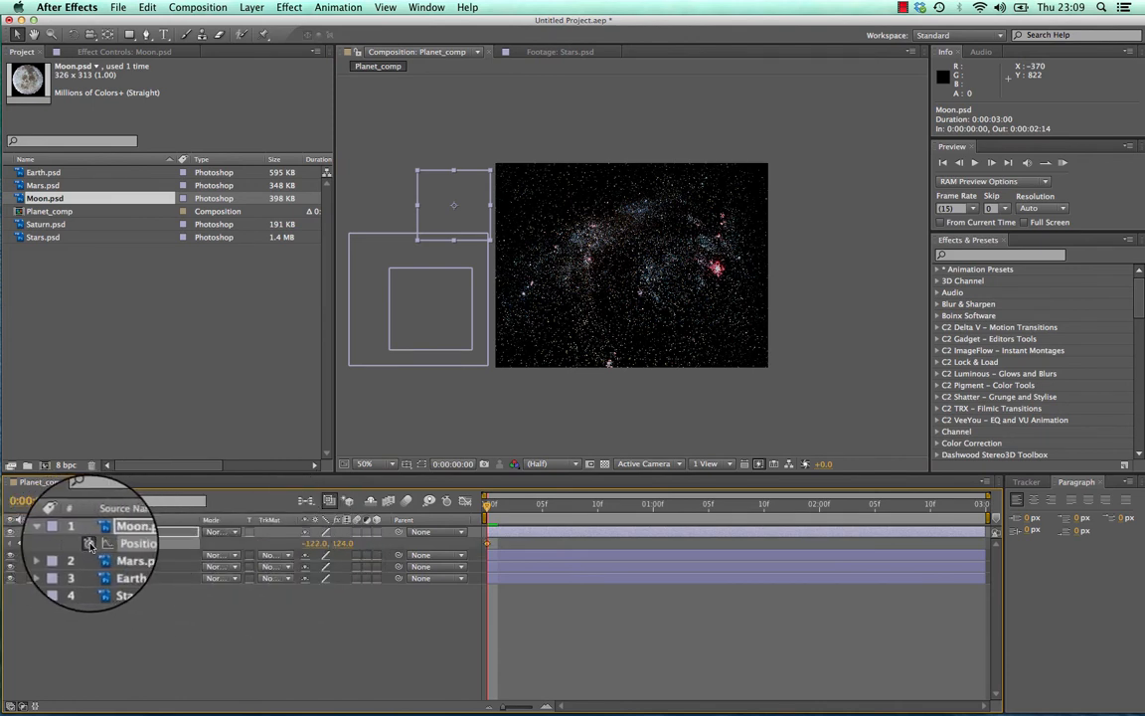
pyautogui.click(88, 543)
pyautogui.moveTo(488, 504); pyautogui.dragTo(609, 507)
pyautogui.moveTo(464, 221); pyautogui.dragTo(648, 239)
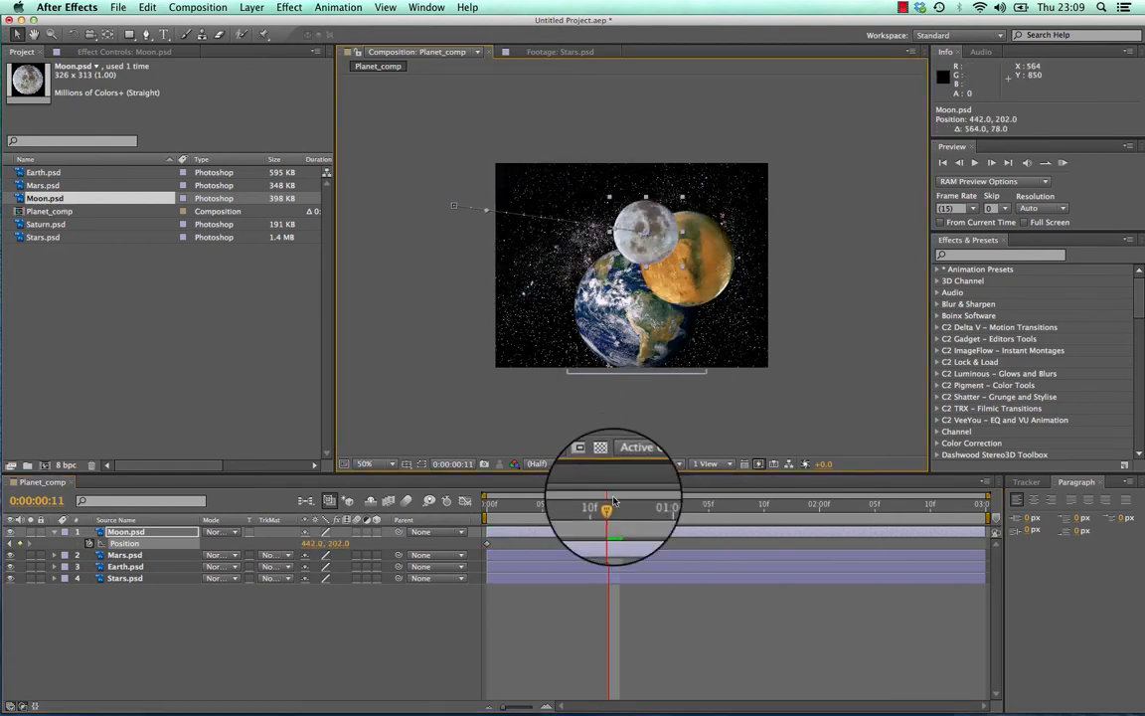
# Step: Move Moon.psd to about 736, 318 at 0:00:01:07 and to about 640, 476 at 0:00:02:01
pyautogui.moveTo(609, 504); pyautogui.dragTo(732, 517)
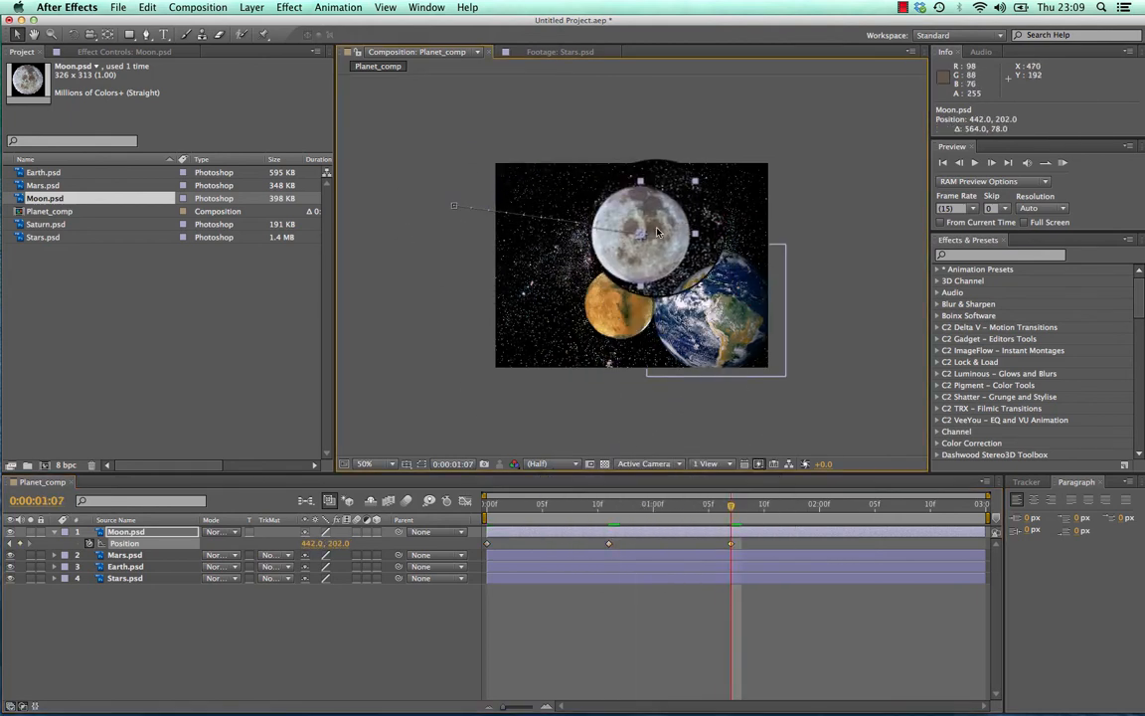
pyautogui.moveTo(654, 230); pyautogui.dragTo(759, 271)
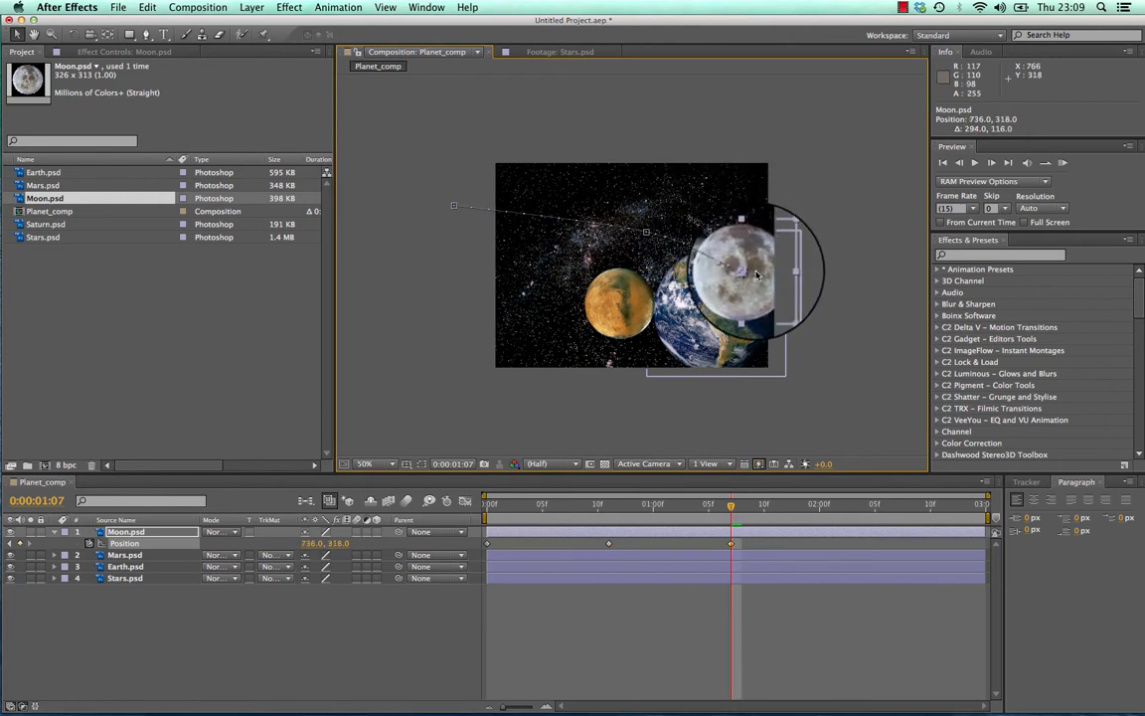
pyautogui.moveTo(732, 504); pyautogui.dragTo(831, 504)
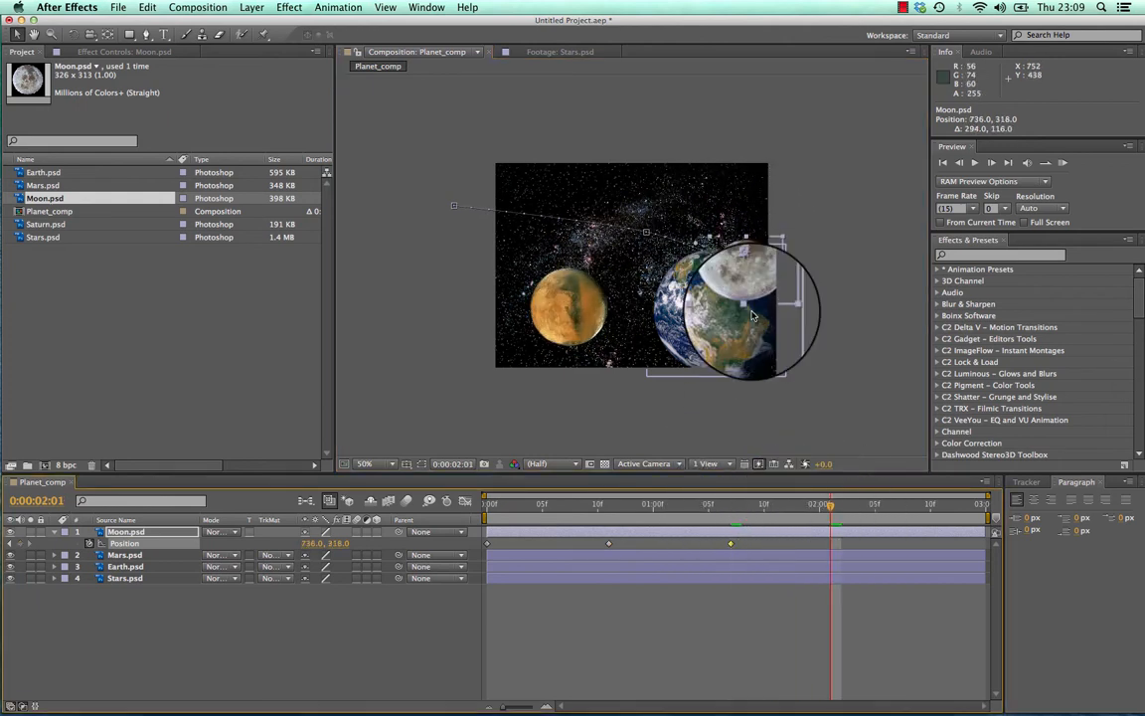
pyautogui.moveTo(753, 316); pyautogui.dragTo(725, 356)
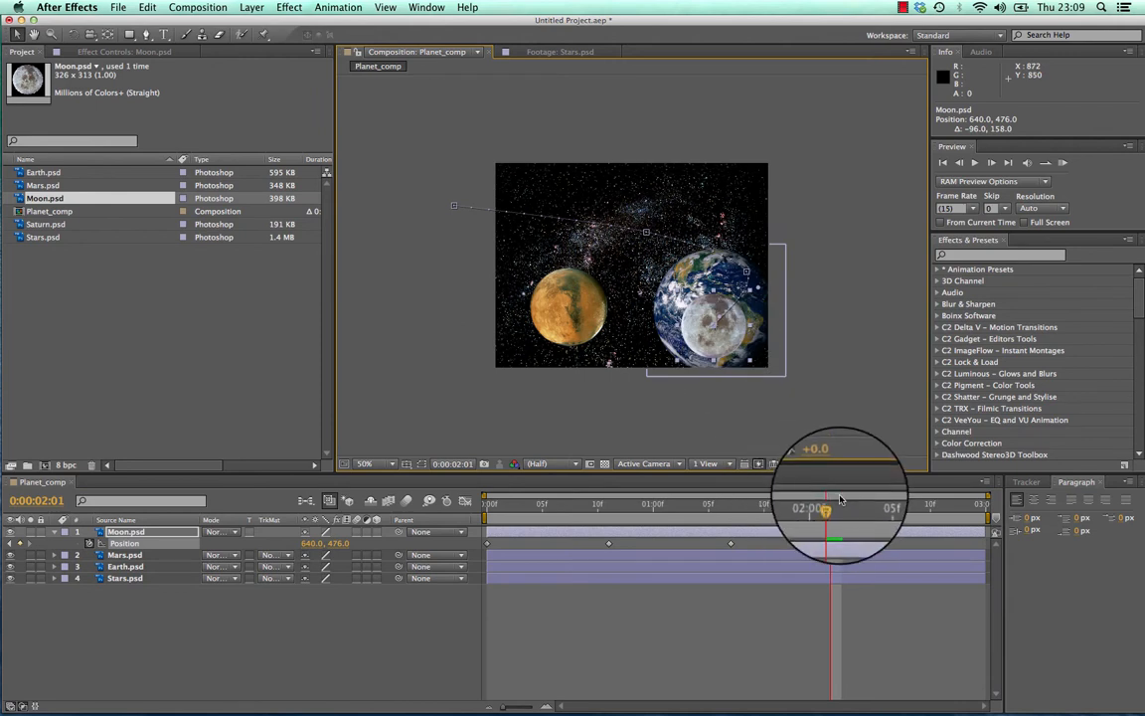
# Step: At 0:00:02:07, move Moon.psd to about 498, 500
pyautogui.moveTo(833, 509); pyautogui.dragTo(898, 504)
pyautogui.moveTo(730, 334); pyautogui.dragTo(680, 349)
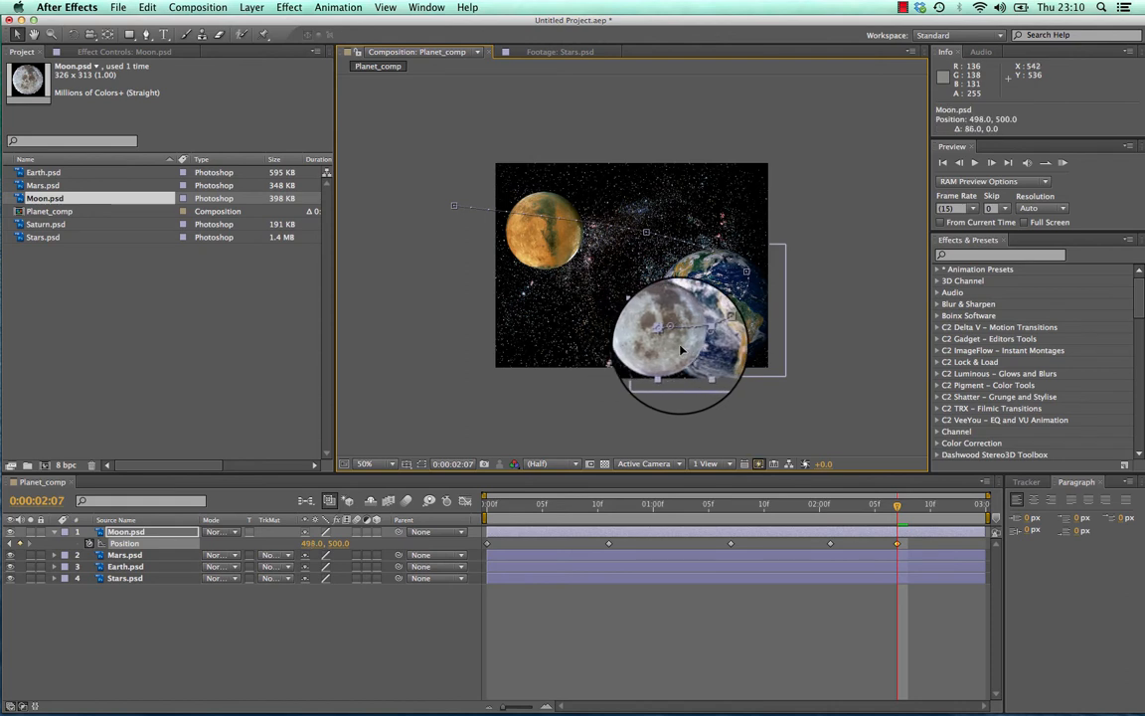
# Step: Start Scale keyframing for Moon.psd at 0:00:00:09 and enlarge it to about 86.6% at 0:00:00:12
pyautogui.moveTo(898, 504); pyautogui.dragTo(587, 469)
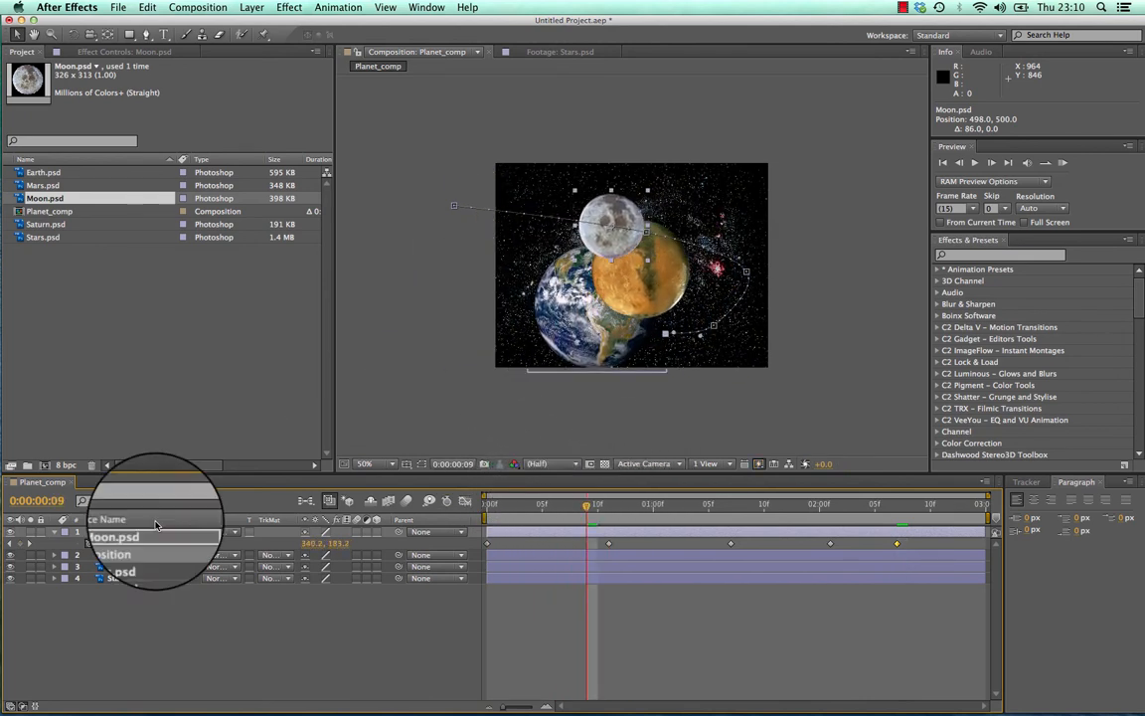
pyautogui.click(53, 533)
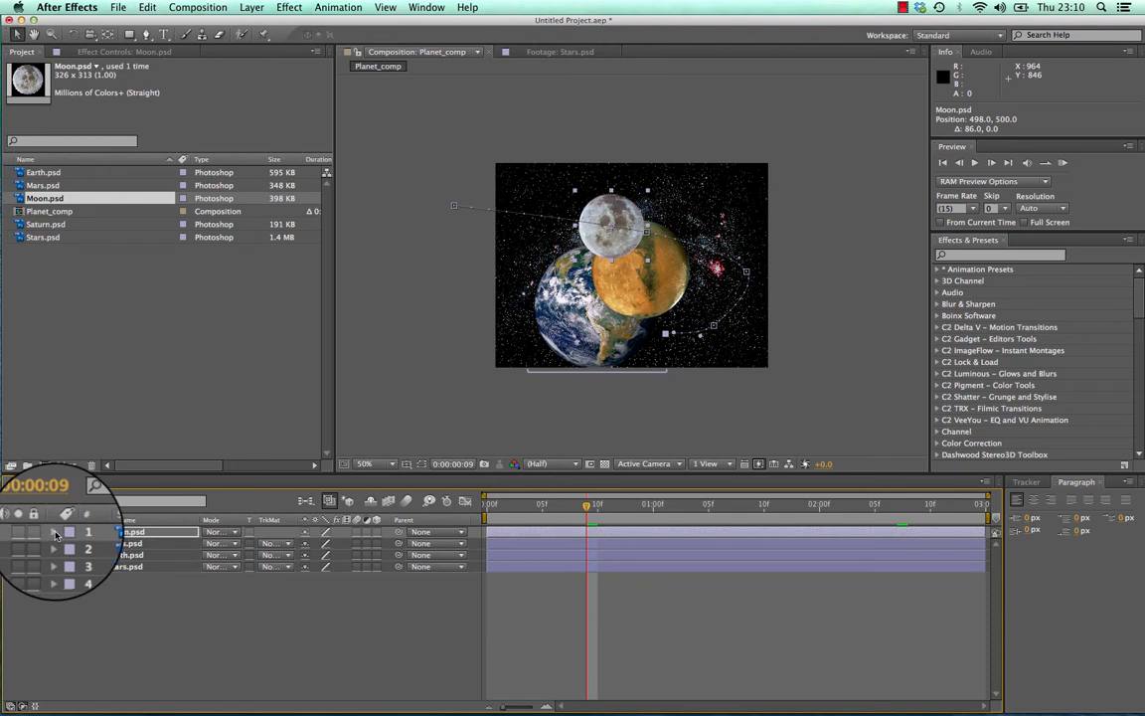
pyautogui.click(54, 533)
pyautogui.click(109, 580)
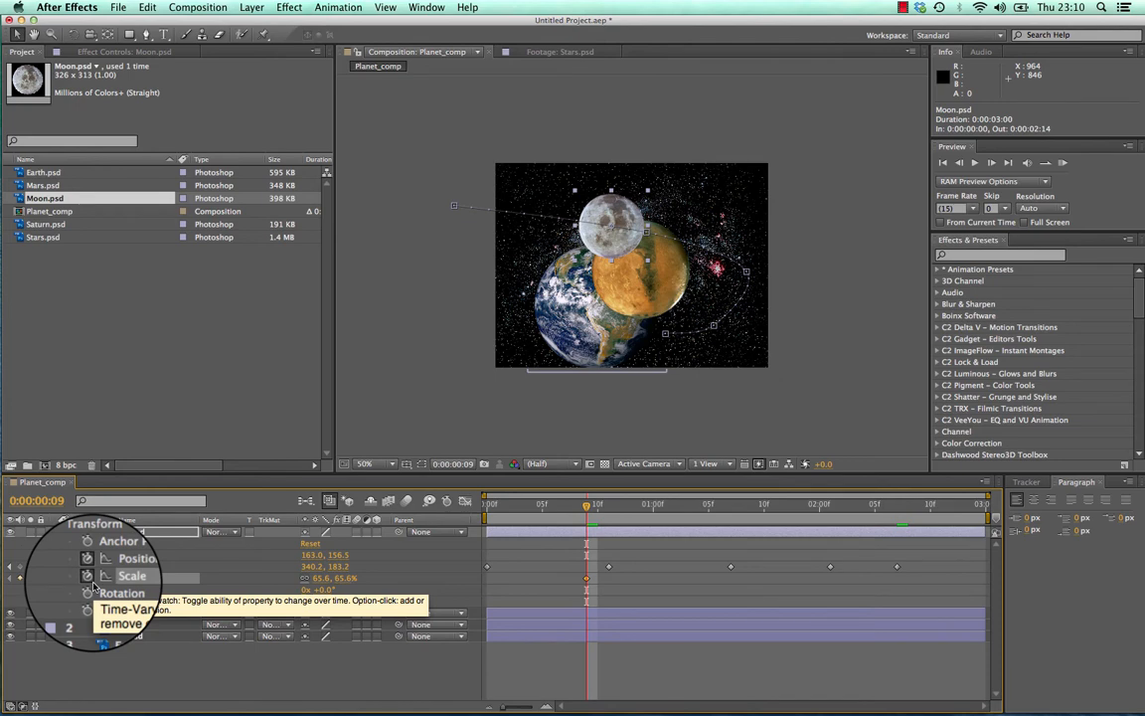
pyautogui.click(88, 580)
pyautogui.click(88, 580)
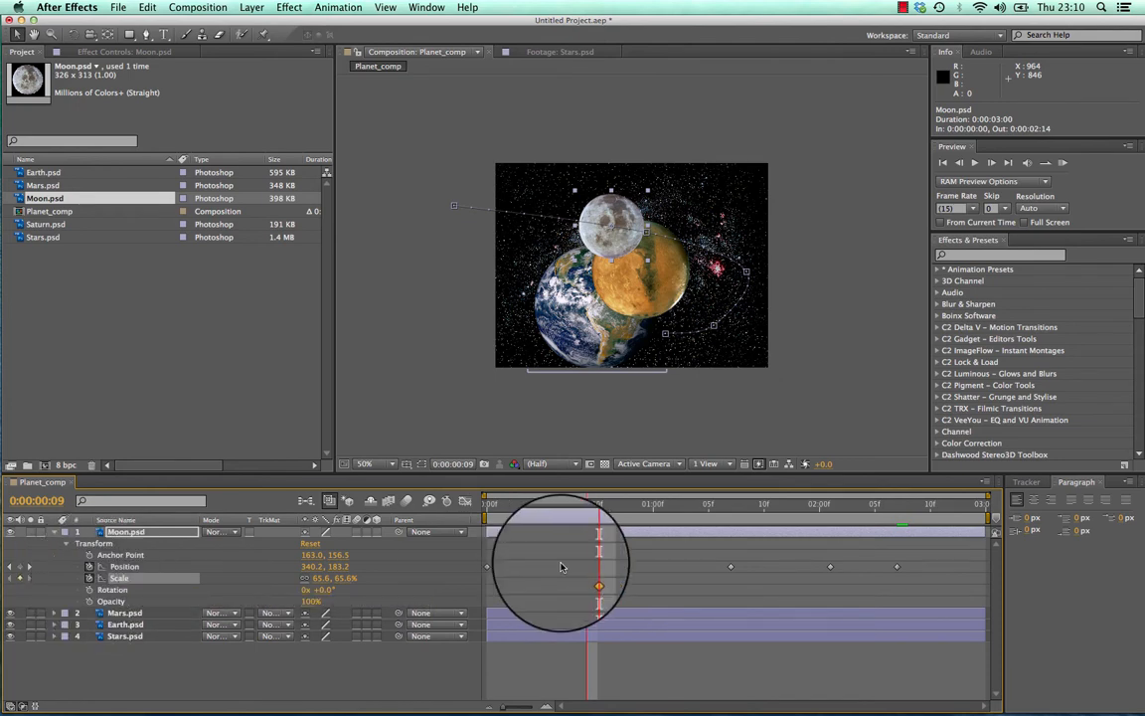
pyautogui.moveTo(587, 507); pyautogui.dragTo(620, 510)
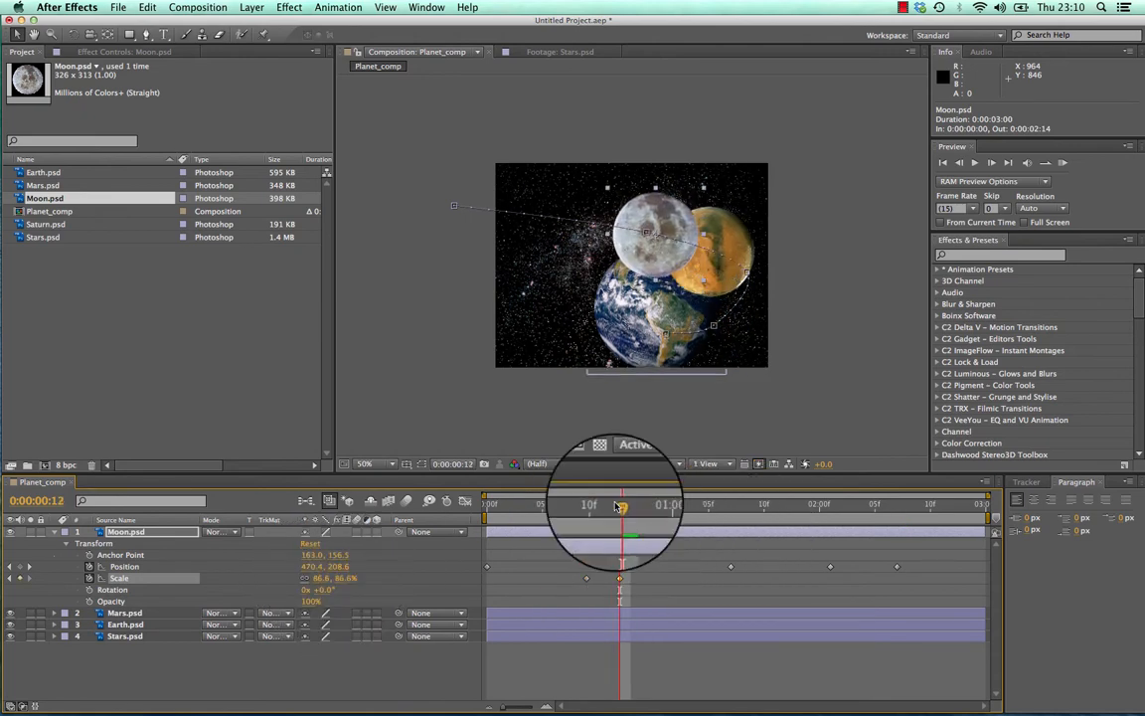
# Step: Scale Moon.psd to about 49.6% at 0:00:01:06, 33.6% at 0:00:01:09 and 63.6% at 0:00:01:12
pyautogui.moveTo(621, 508); pyautogui.dragTo(722, 531)
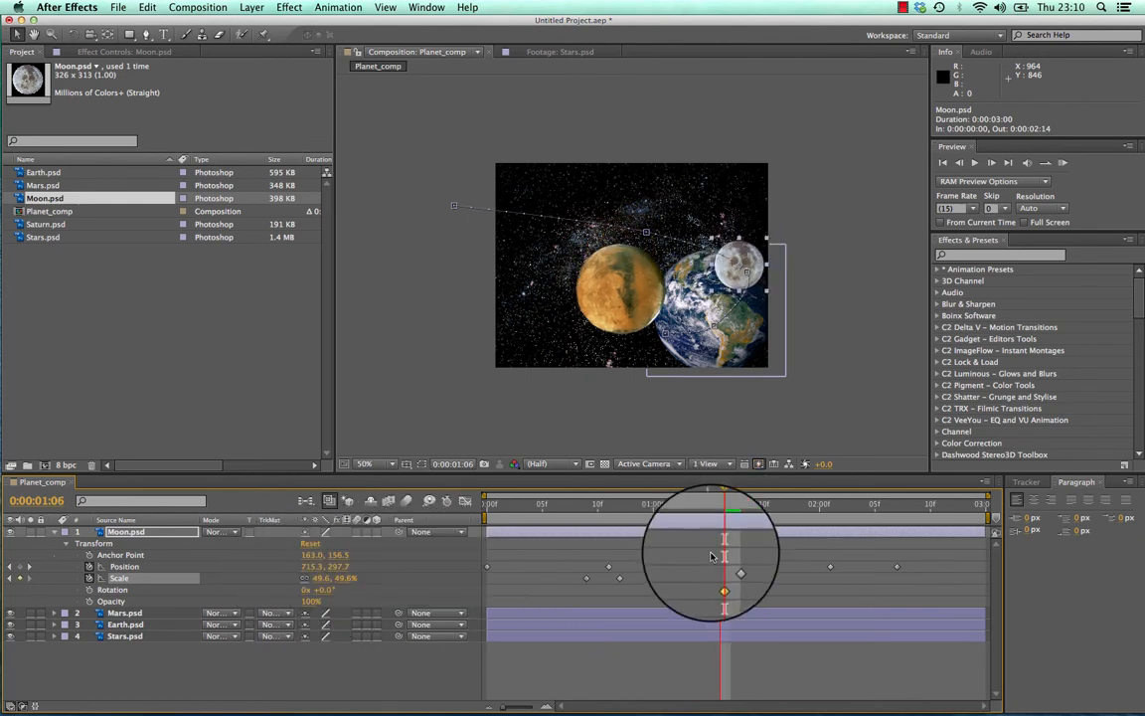
pyautogui.moveTo(734, 504); pyautogui.dragTo(742, 511)
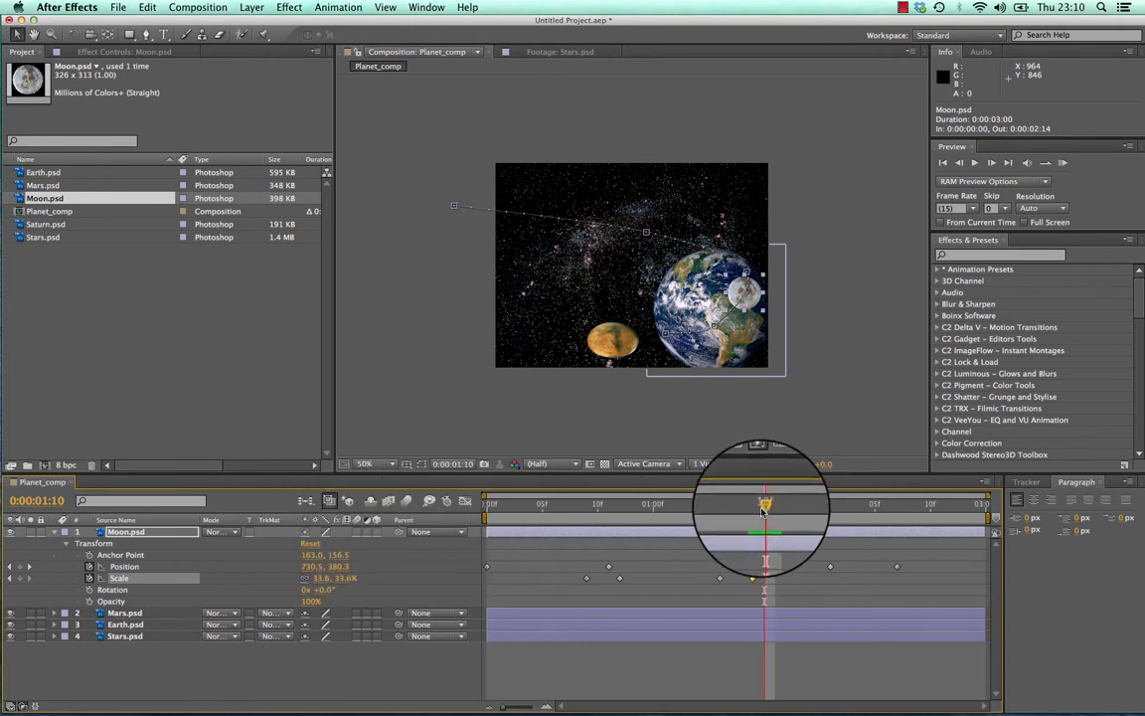
pyautogui.moveTo(763, 511); pyautogui.dragTo(785, 510)
pyautogui.moveTo(324, 580); pyautogui.dragTo(348, 577)
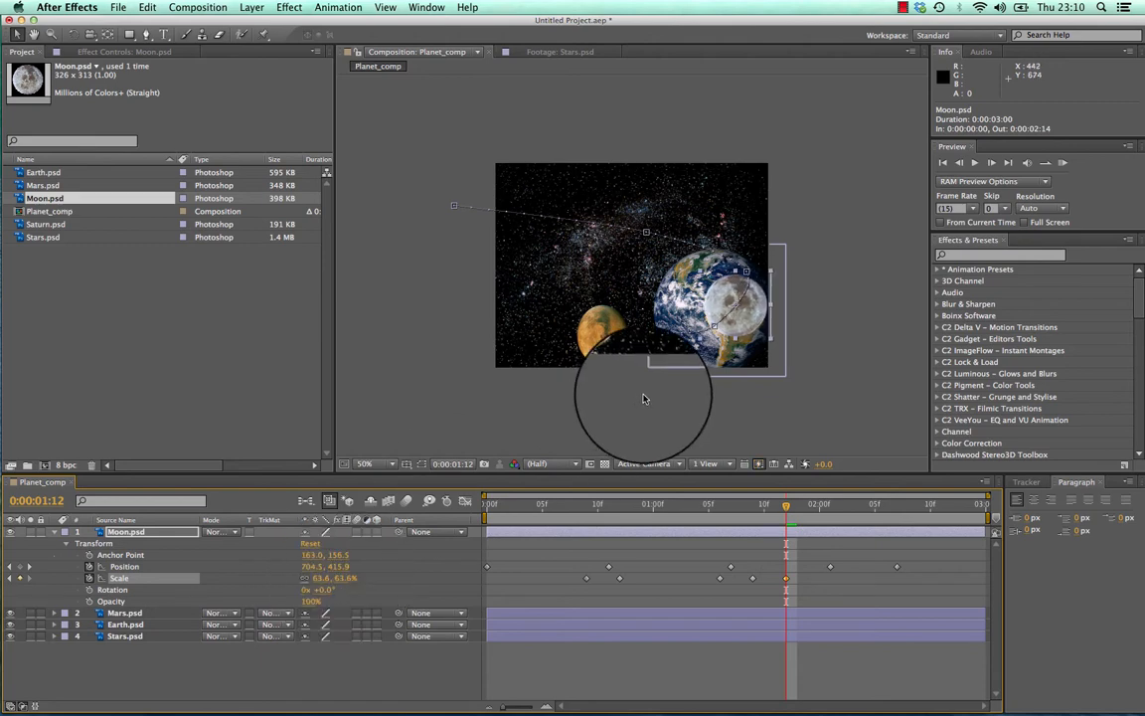
# Step: Shift Moon.psd's 0:00:02:01 position keyframe to about 612, 468 and scale the layer to about 77.6% at 0:00:02:02
pyautogui.moveTo(748, 324); pyautogui.dragTo(706, 325)
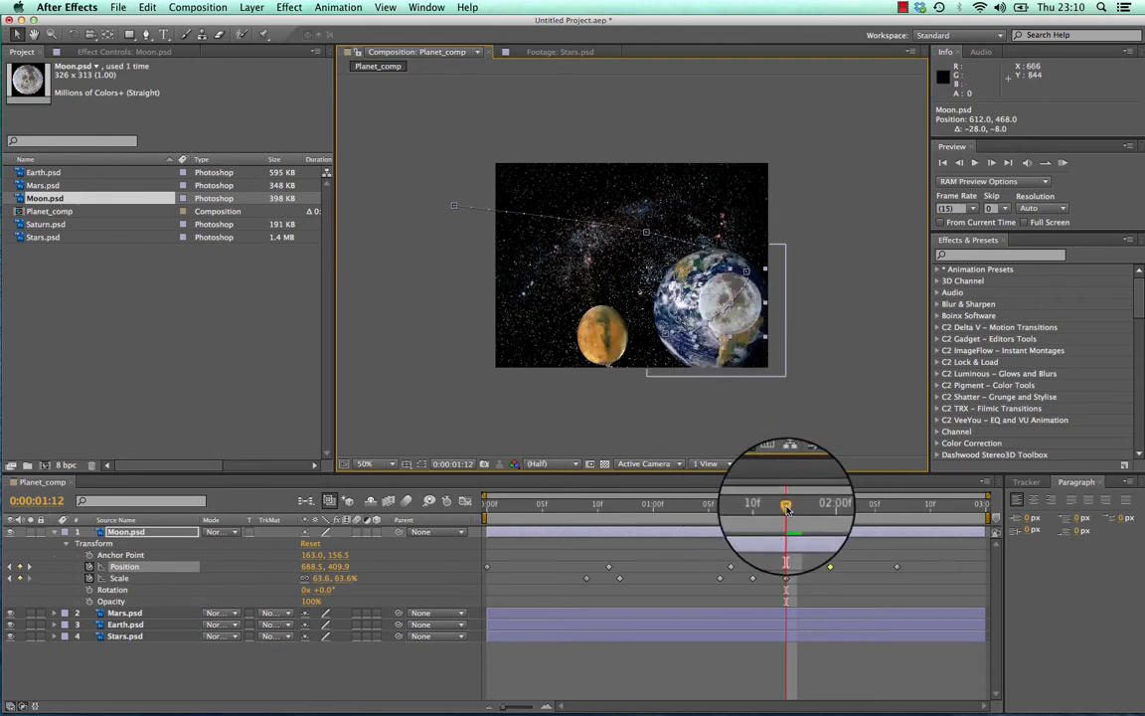
pyautogui.moveTo(786, 508); pyautogui.dragTo(842, 509)
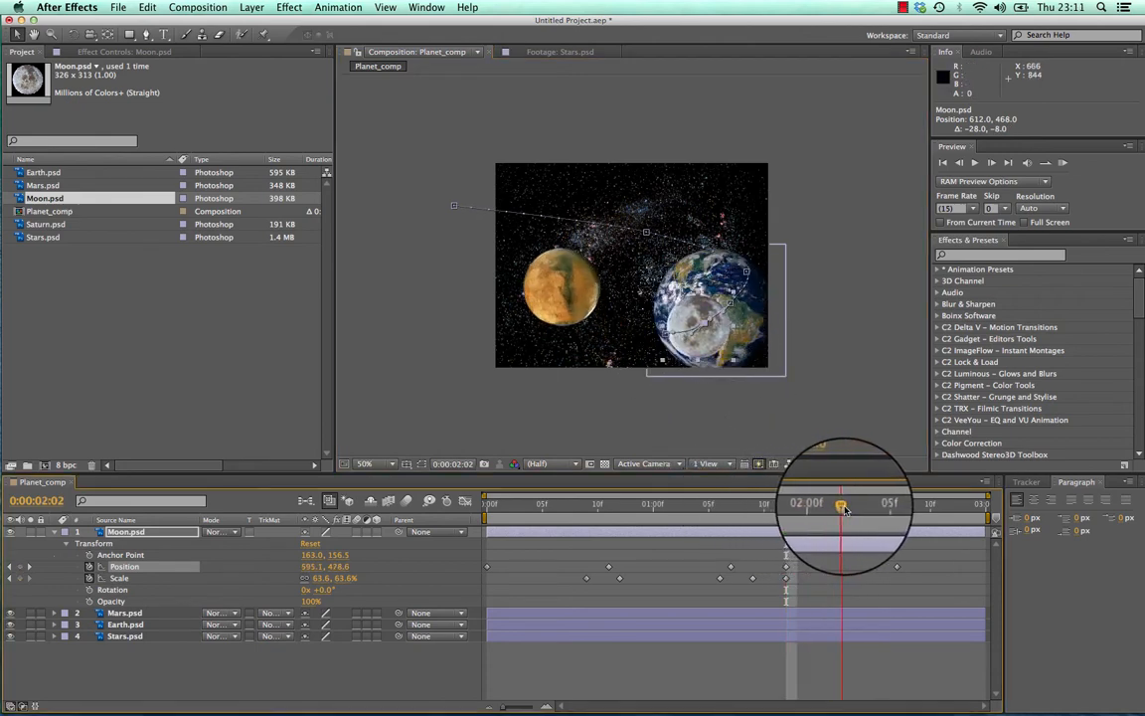
pyautogui.click(338, 581)
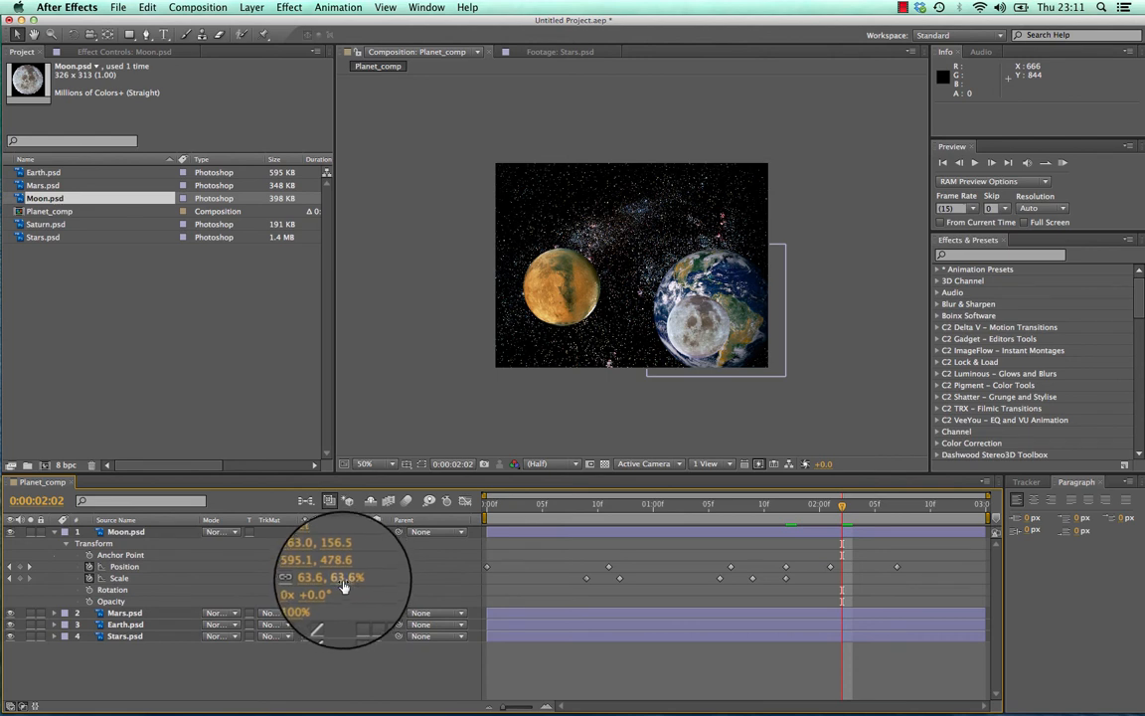
pyautogui.moveTo(343, 587); pyautogui.dragTo(362, 579)
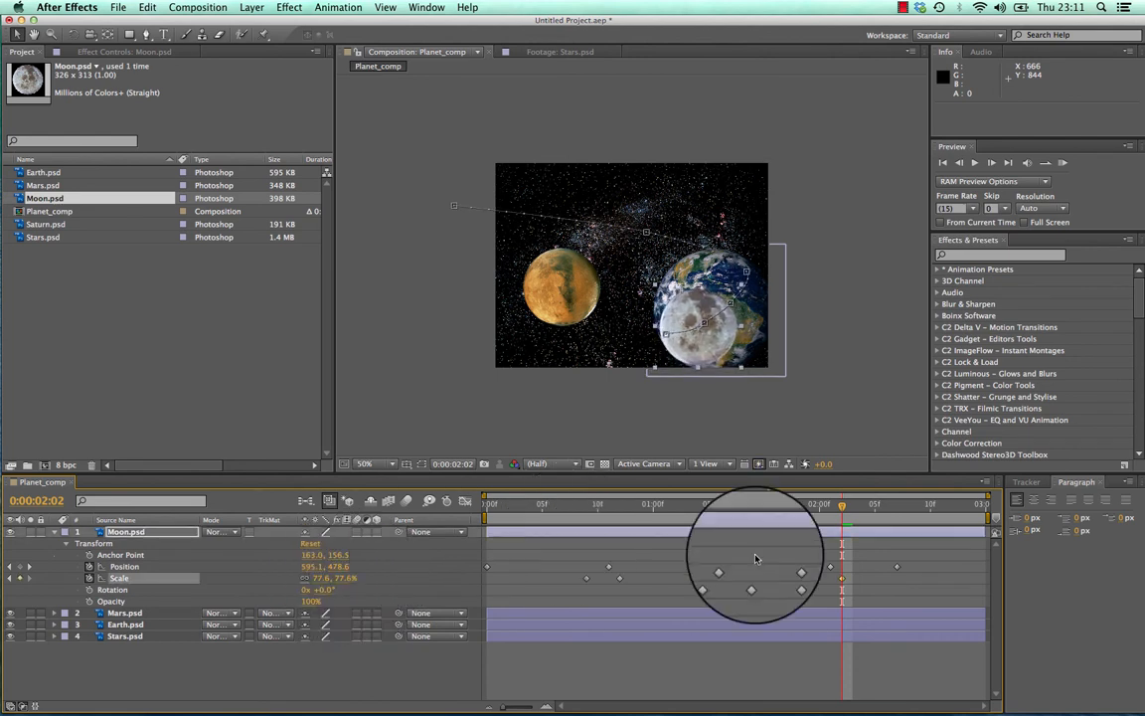
# Step: Reposition Moon.psd to about 474, 478 at 0:00:02:07 and scrub back to the first frame
pyautogui.moveTo(843, 505); pyautogui.dragTo(898, 517)
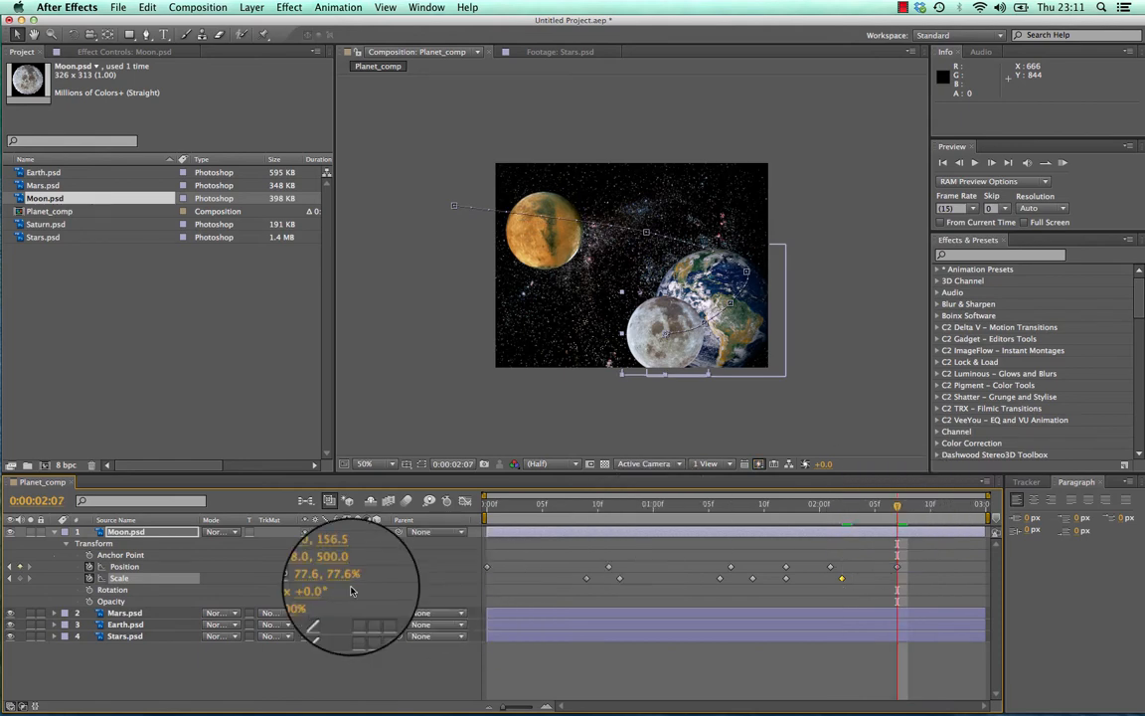
pyautogui.click(654, 353)
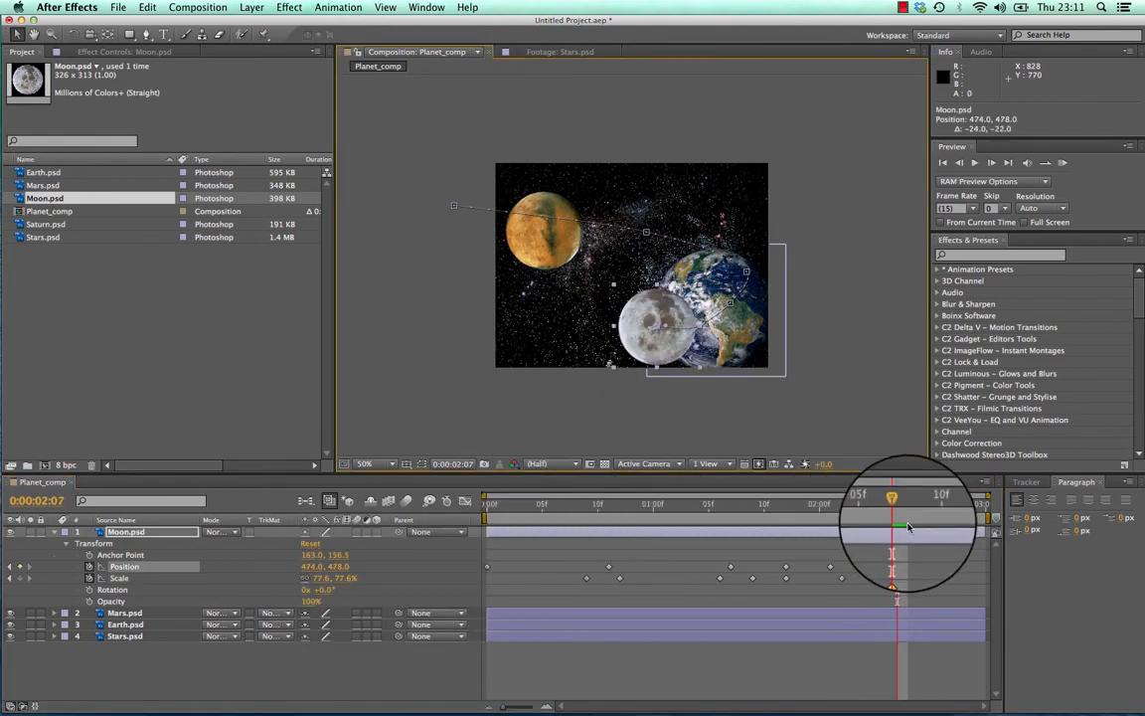
pyautogui.click(694, 508)
pyautogui.moveTo(691, 509); pyautogui.dragTo(85, 457)
# Step: Add Saturn.psd to Planet_comp as the topmost layer and place it off-screen above the frame at about 228, -118
pyautogui.click(56, 538)
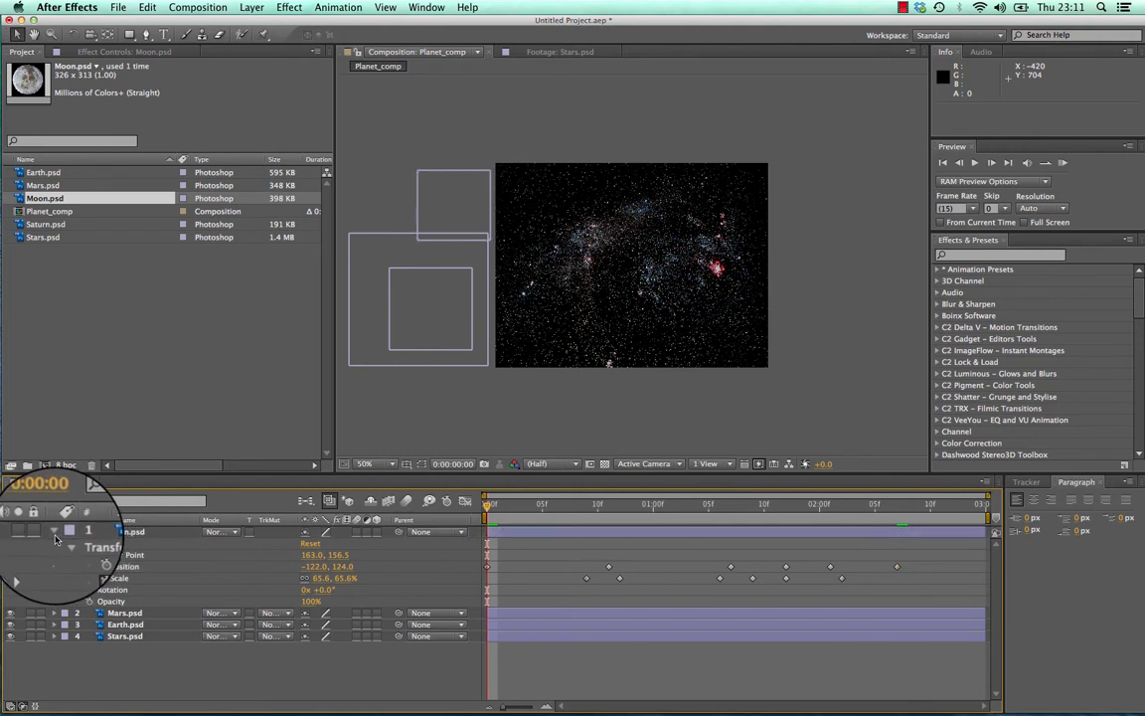
pyautogui.click(55, 534)
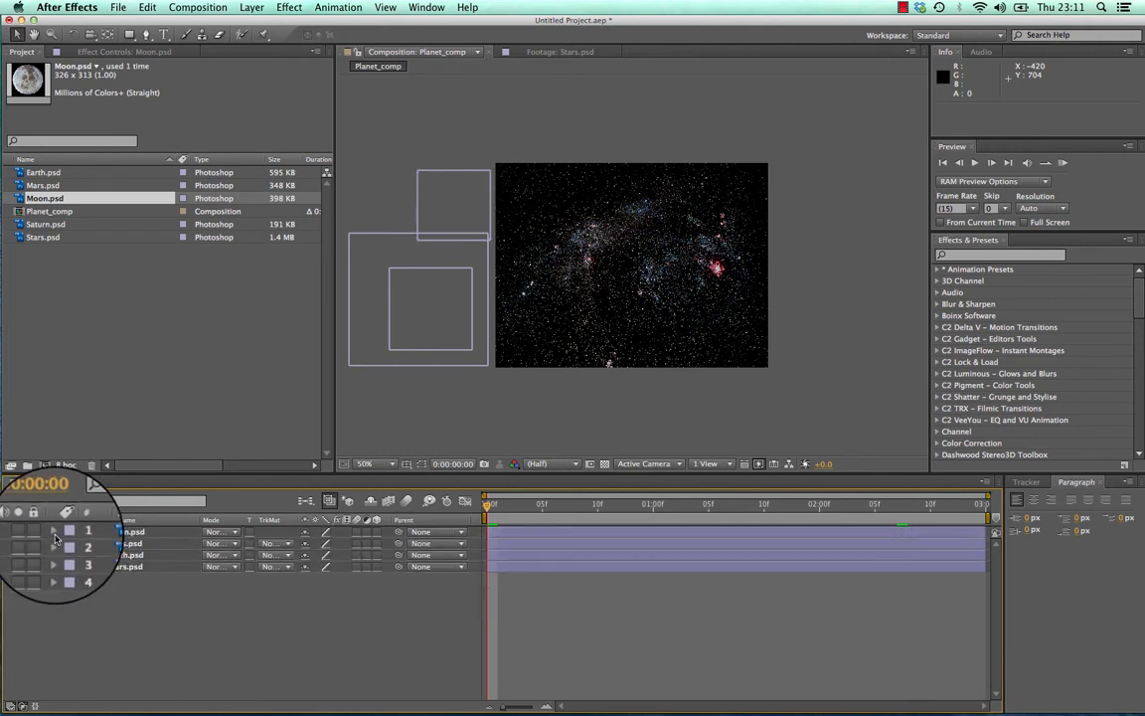
pyautogui.click(45, 226)
pyautogui.moveTo(39, 226); pyautogui.dragTo(99, 534)
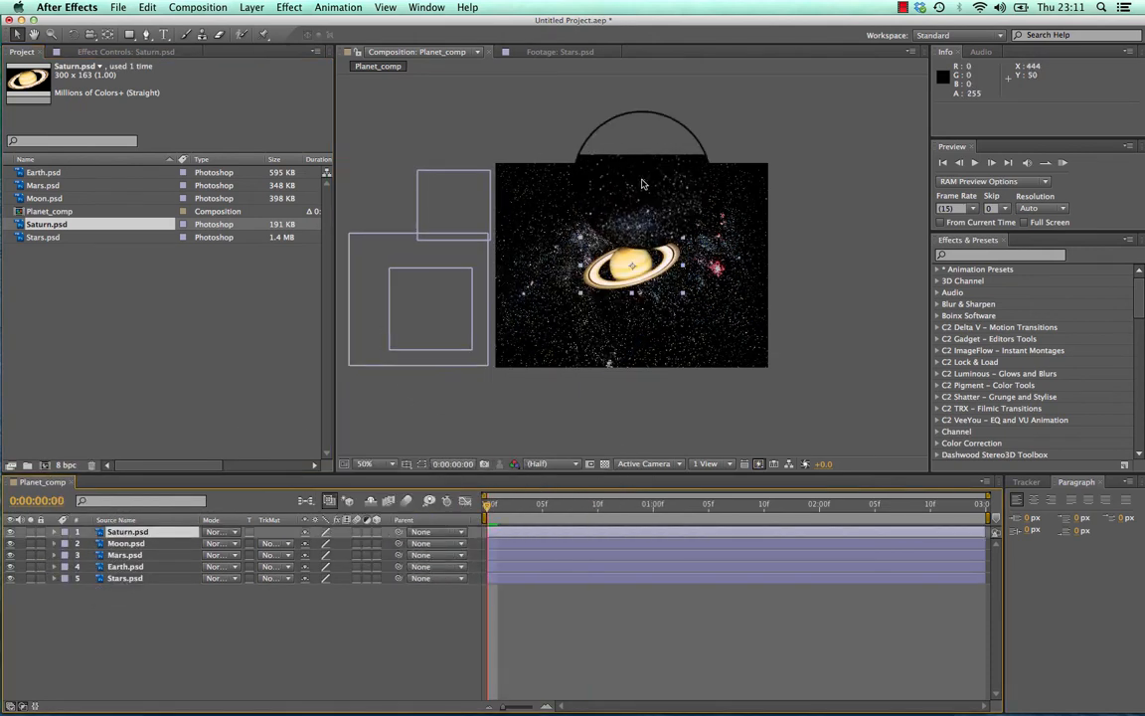
pyautogui.moveTo(631, 261); pyautogui.dragTo(589, 164)
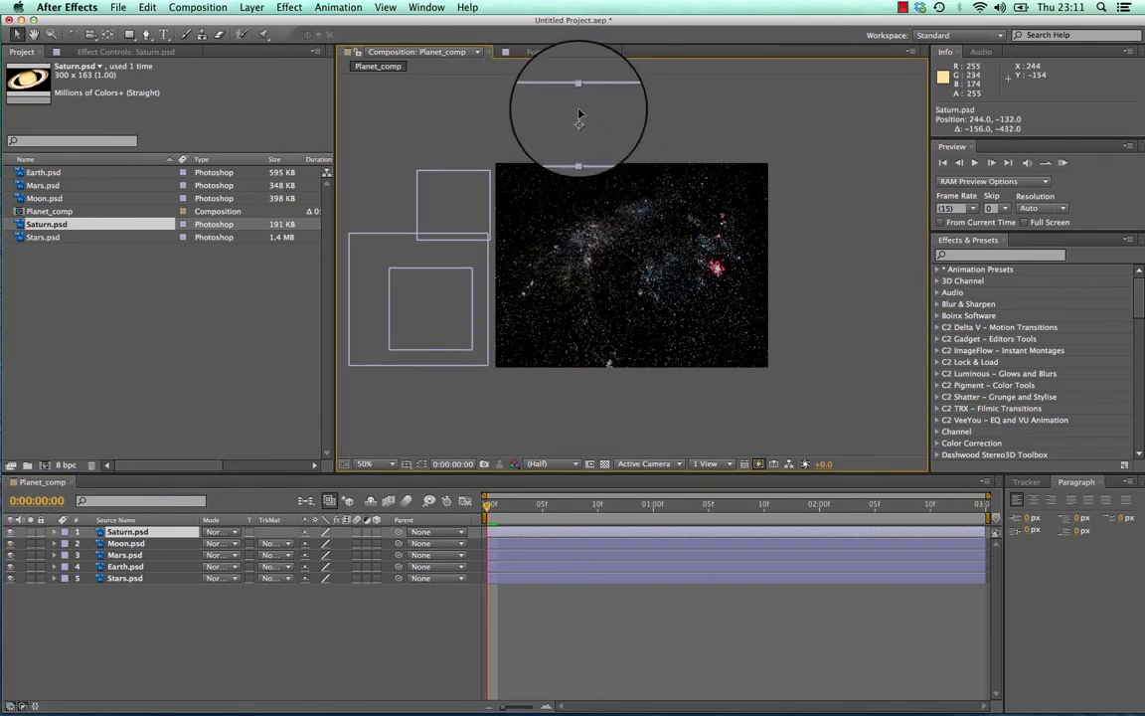
pyautogui.moveTo(574, 120); pyautogui.dragTo(574, 121)
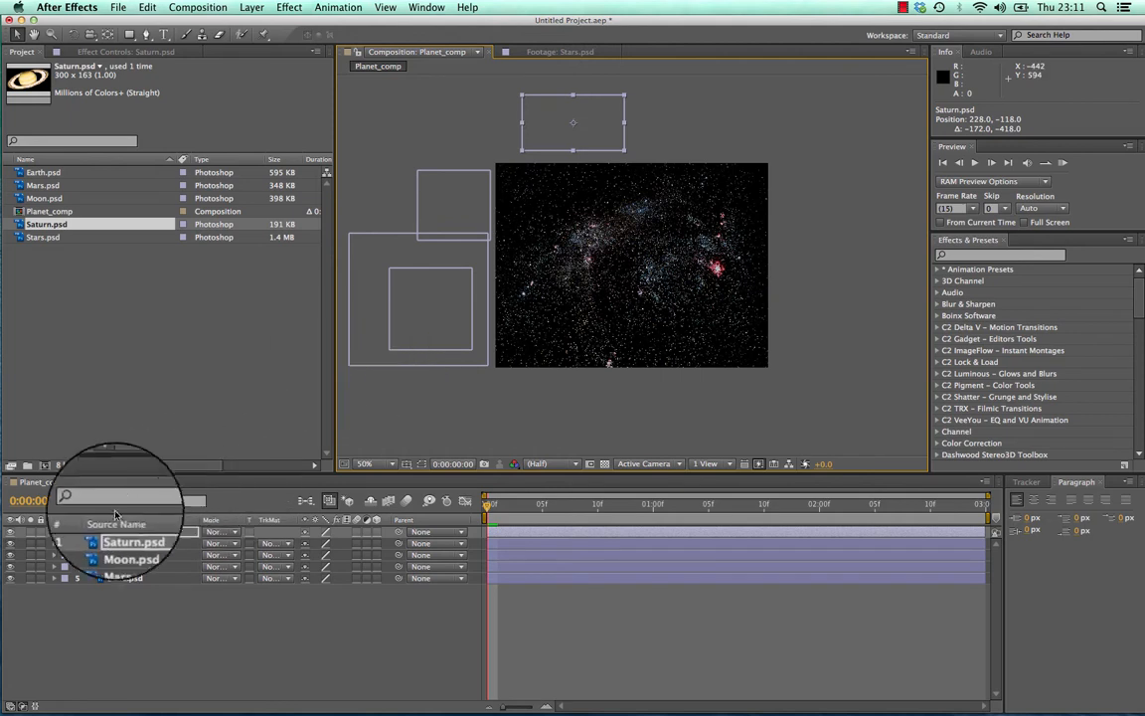
# Step: Start Position keyframing for Saturn.psd at the first frame, move it to about 436, 508 at 0:00:02:00, and preview the motion
pyautogui.press('p')
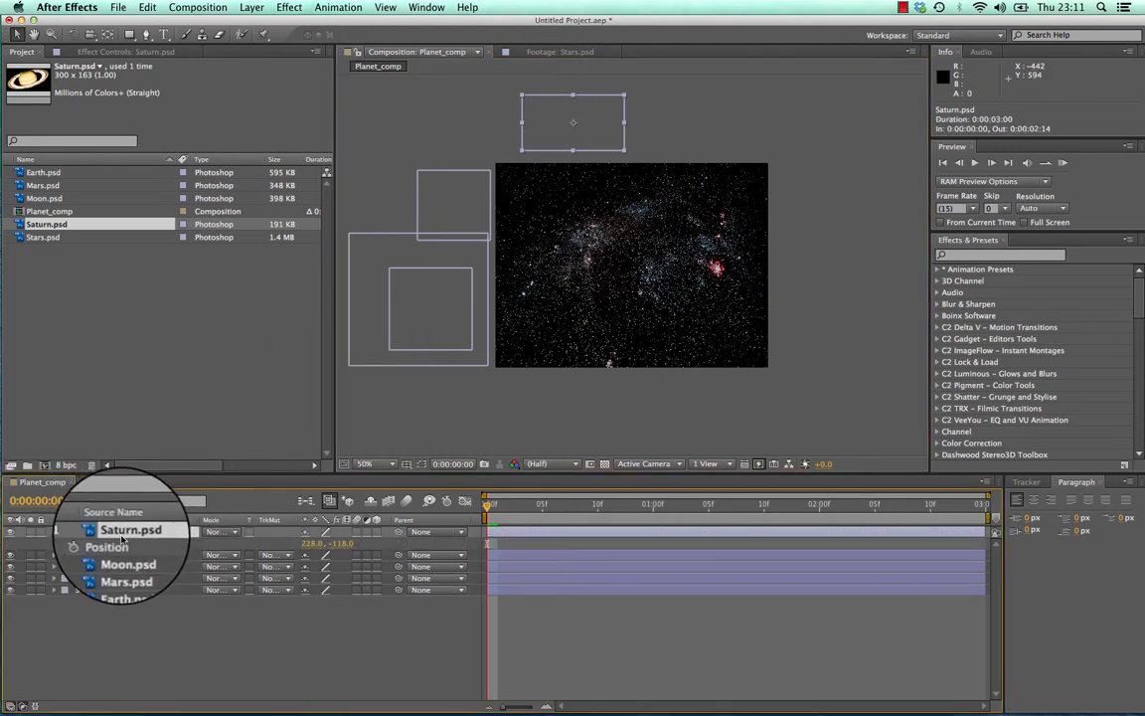
pyautogui.click(88, 543)
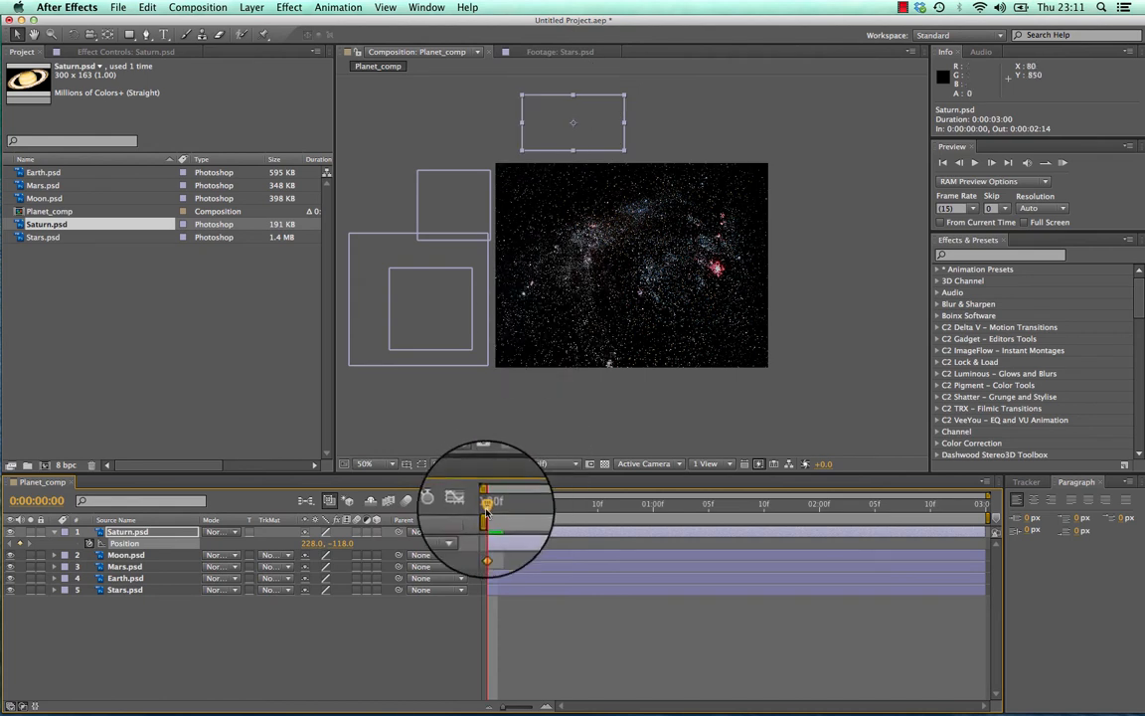
pyautogui.moveTo(489, 504); pyautogui.dragTo(814, 512)
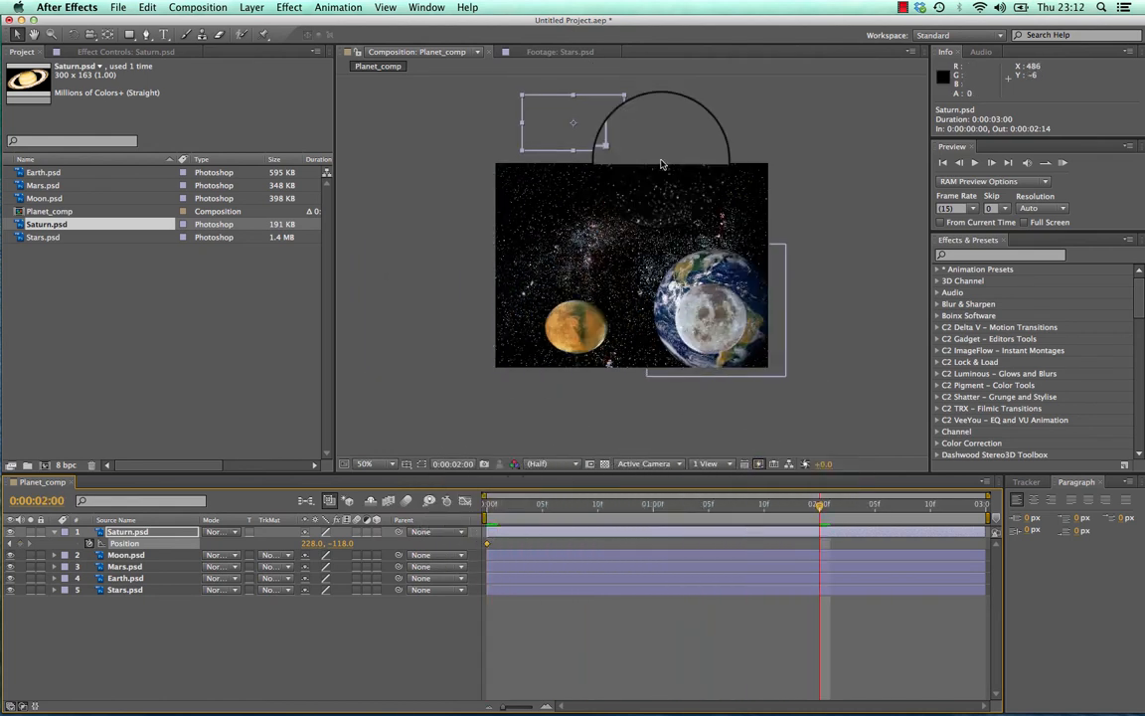
pyautogui.moveTo(601, 132); pyautogui.dragTo(673, 349)
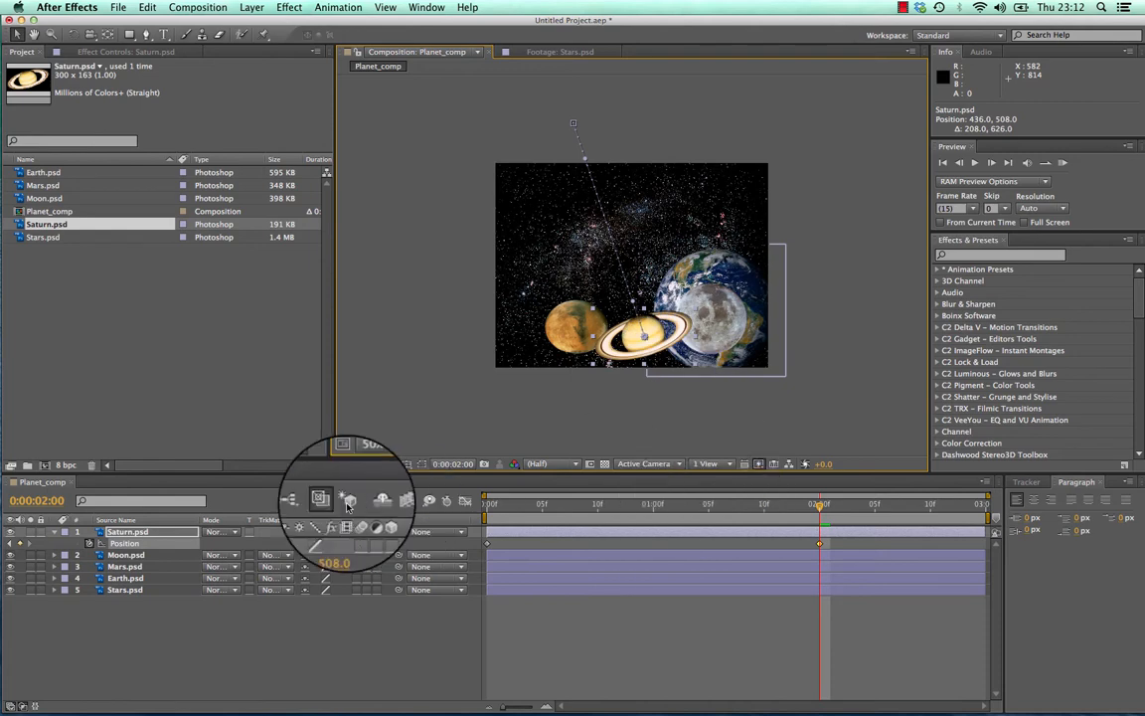
pyautogui.moveTo(819, 507); pyautogui.dragTo(413, 490)
pyautogui.press('space')
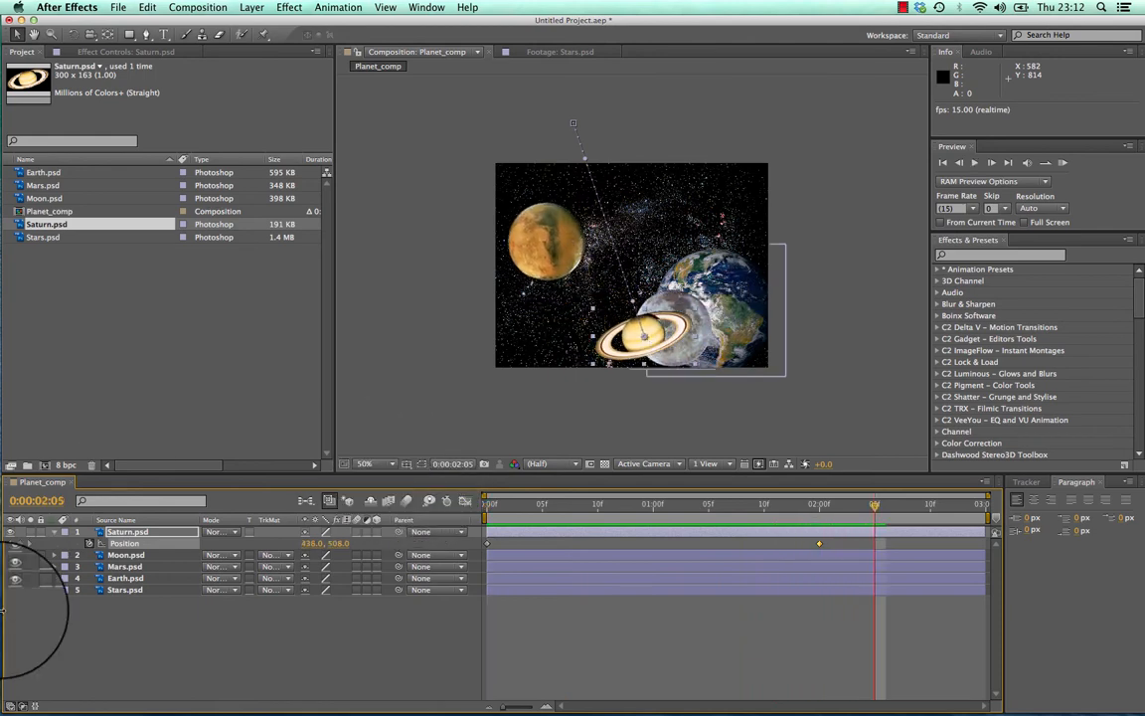
pyautogui.click(91, 544)
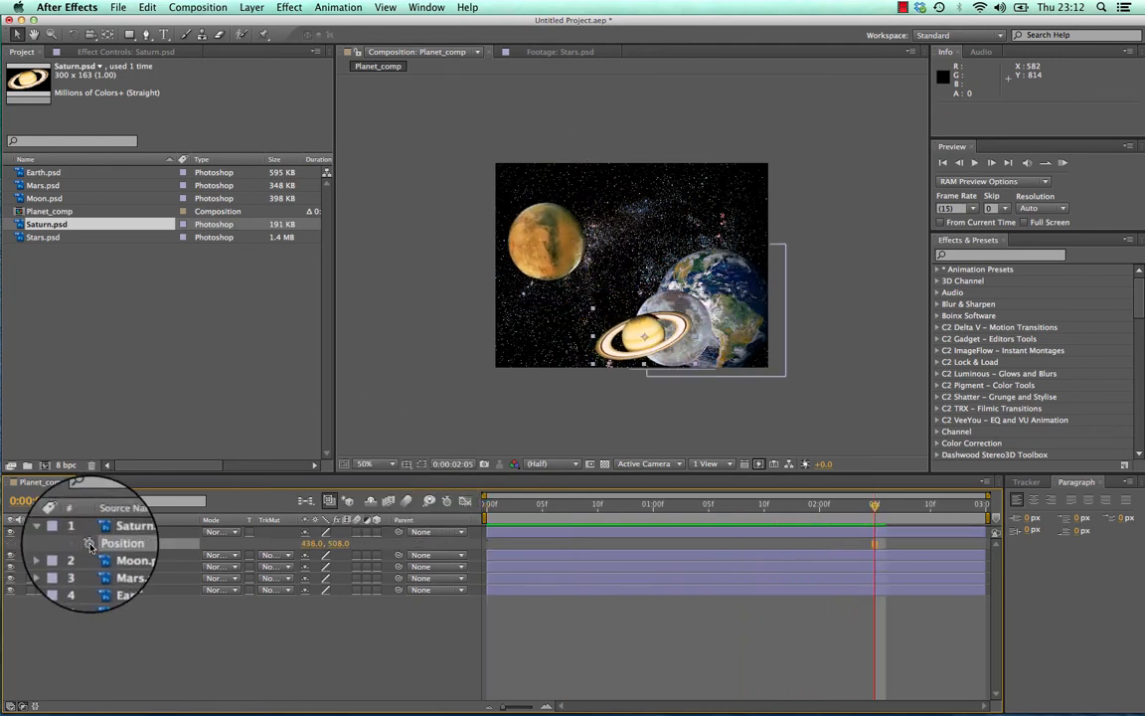
pyautogui.click(55, 533)
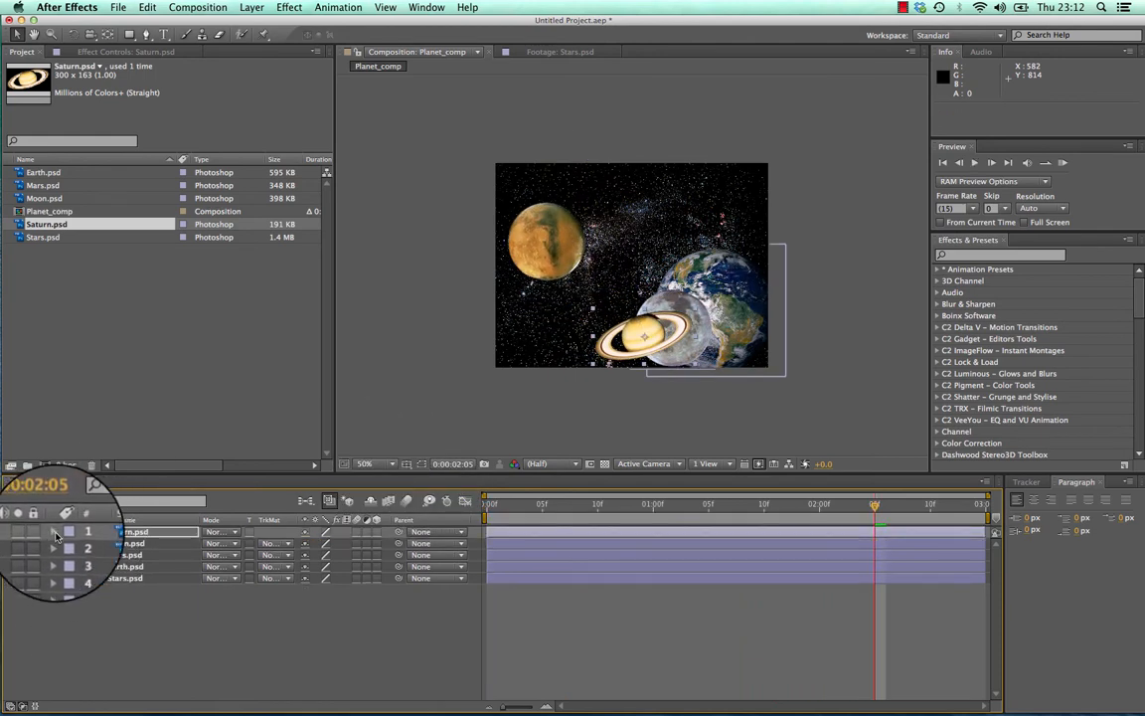
pyautogui.click(55, 533)
pyautogui.click(105, 578)
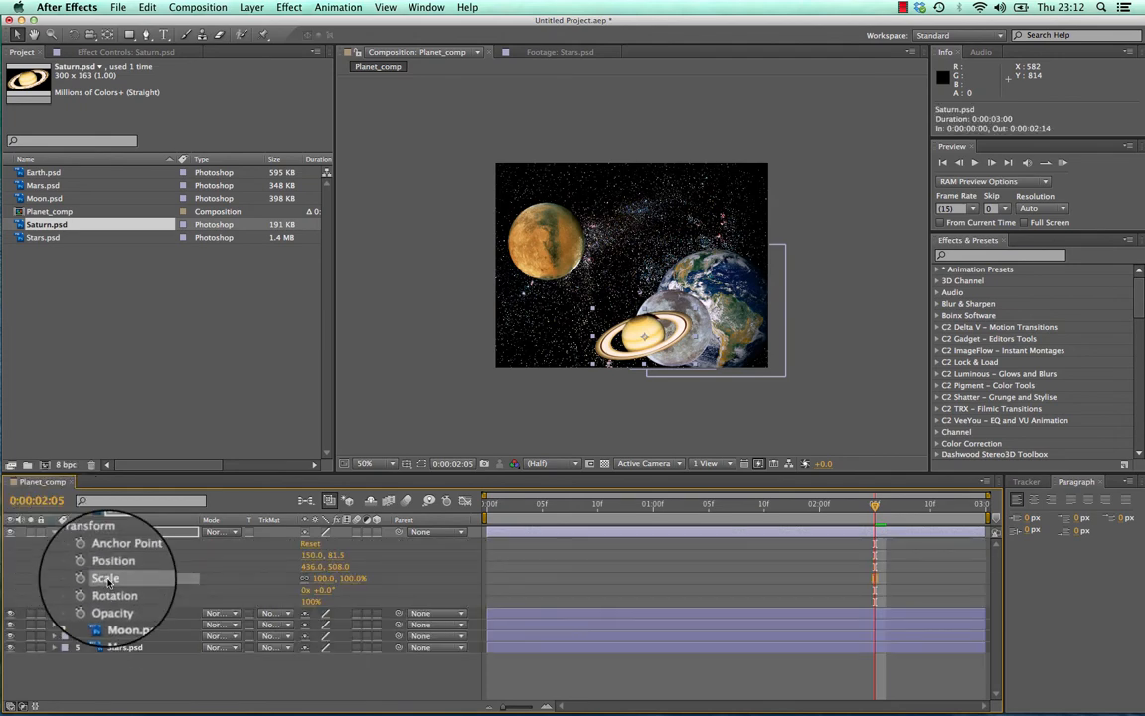
pyautogui.moveTo(875, 504); pyautogui.dragTo(415, 465)
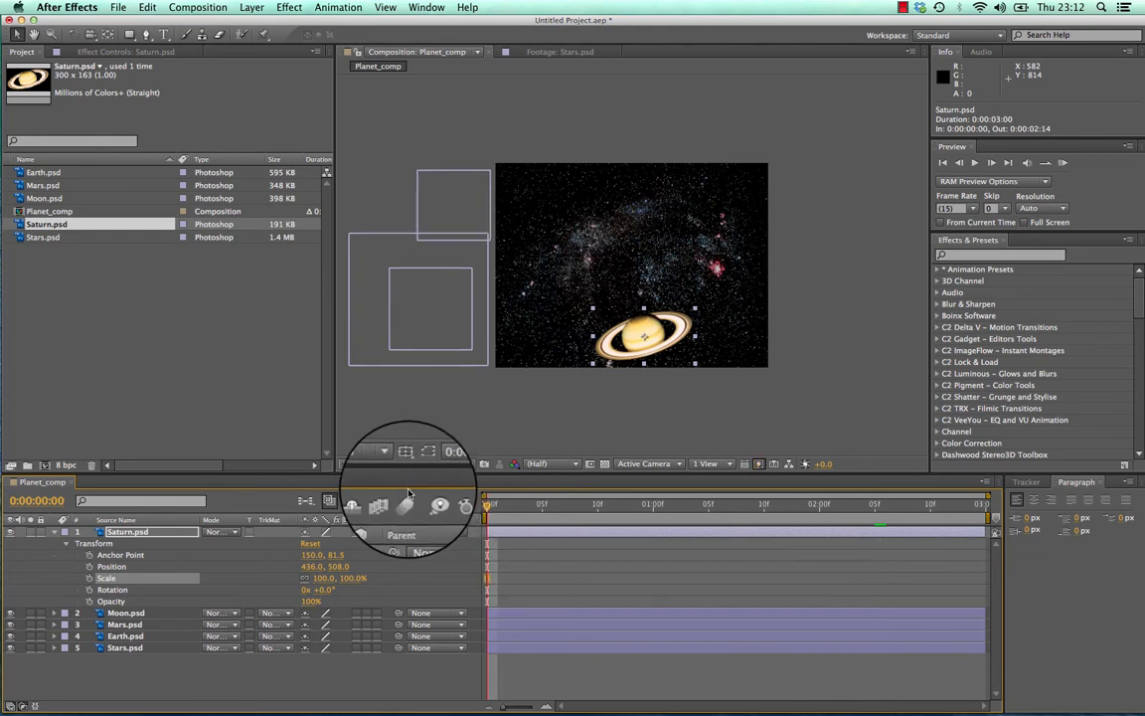
pyautogui.press('super+z')
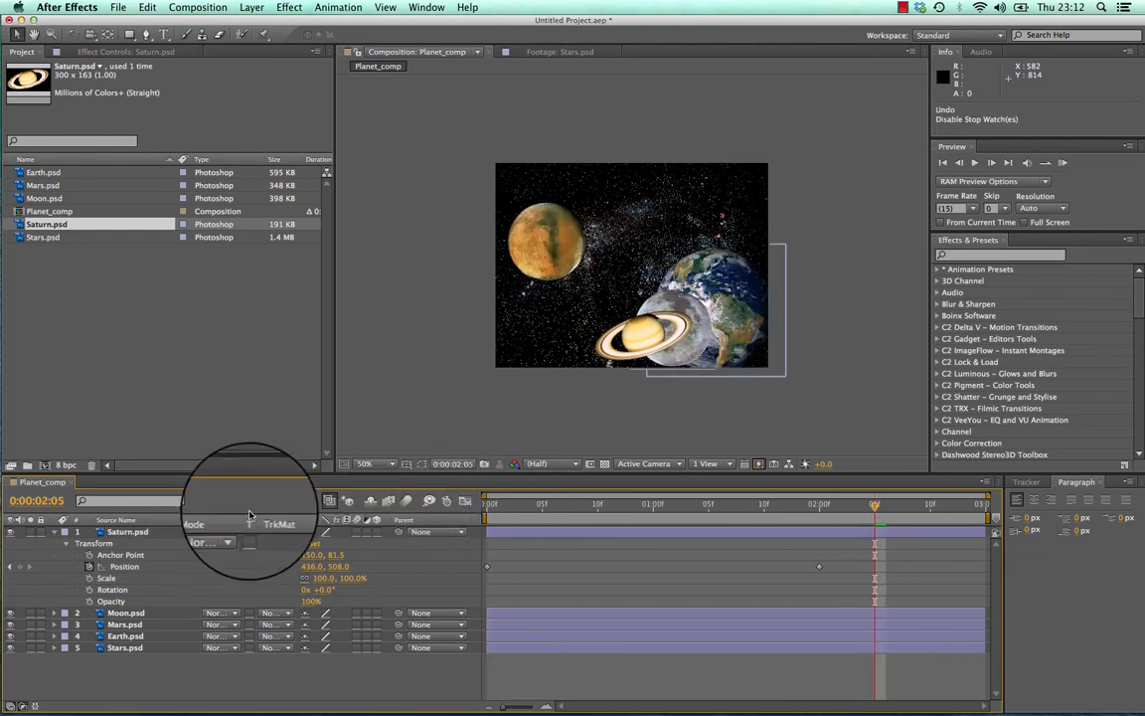
# Step: Select Saturn.psd's Scale property and set the current time to 0:00:02:00
pyautogui.click(107, 579)
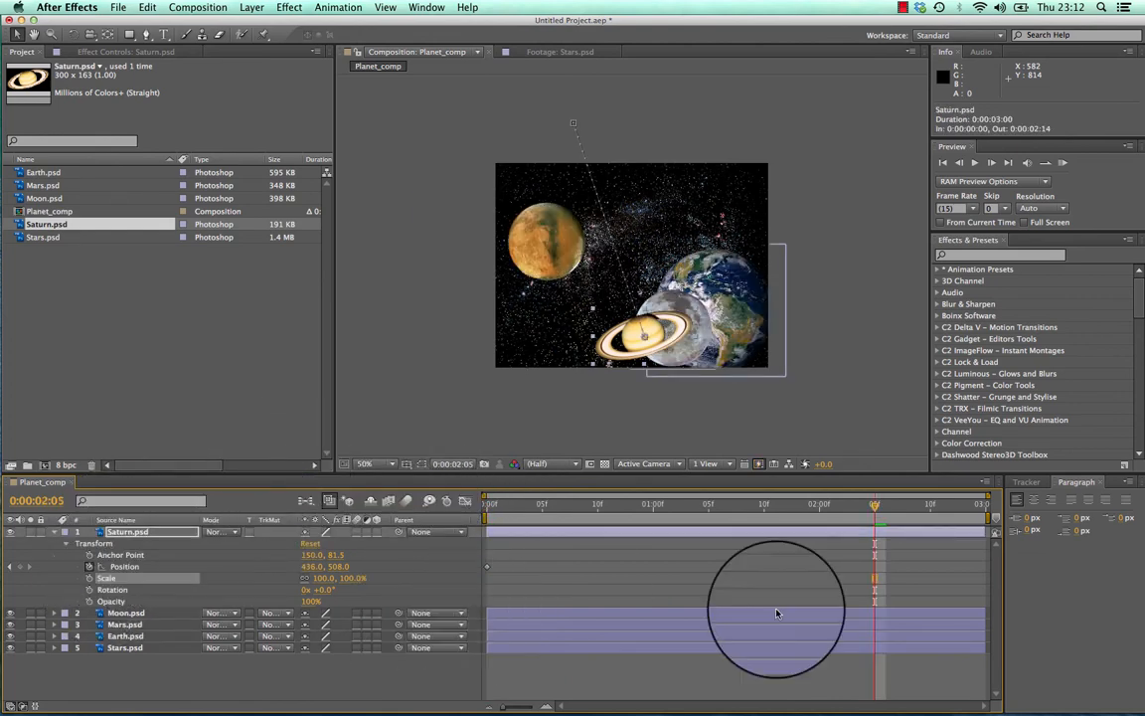
pyautogui.moveTo(831, 504); pyautogui.dragTo(817, 534)
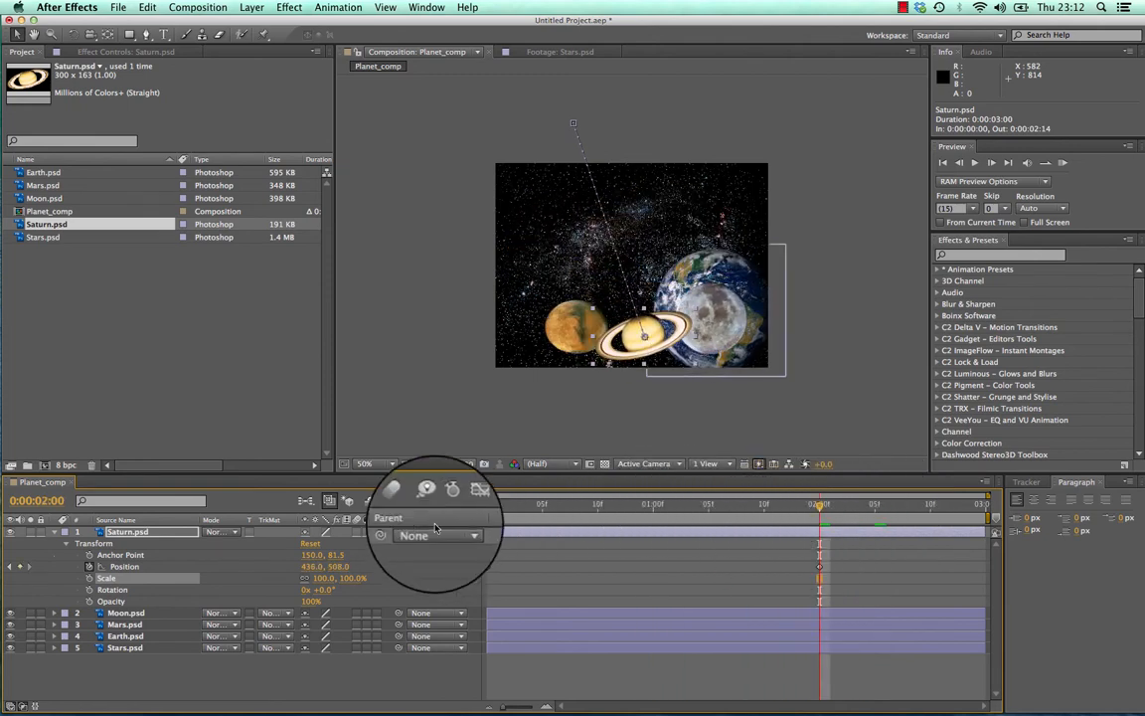
# Step: Scale the Saturn layer to 129% and start scale keyframing at 0:00:02:00
pyautogui.moveTo(324, 587); pyautogui.dragTo(338, 578)
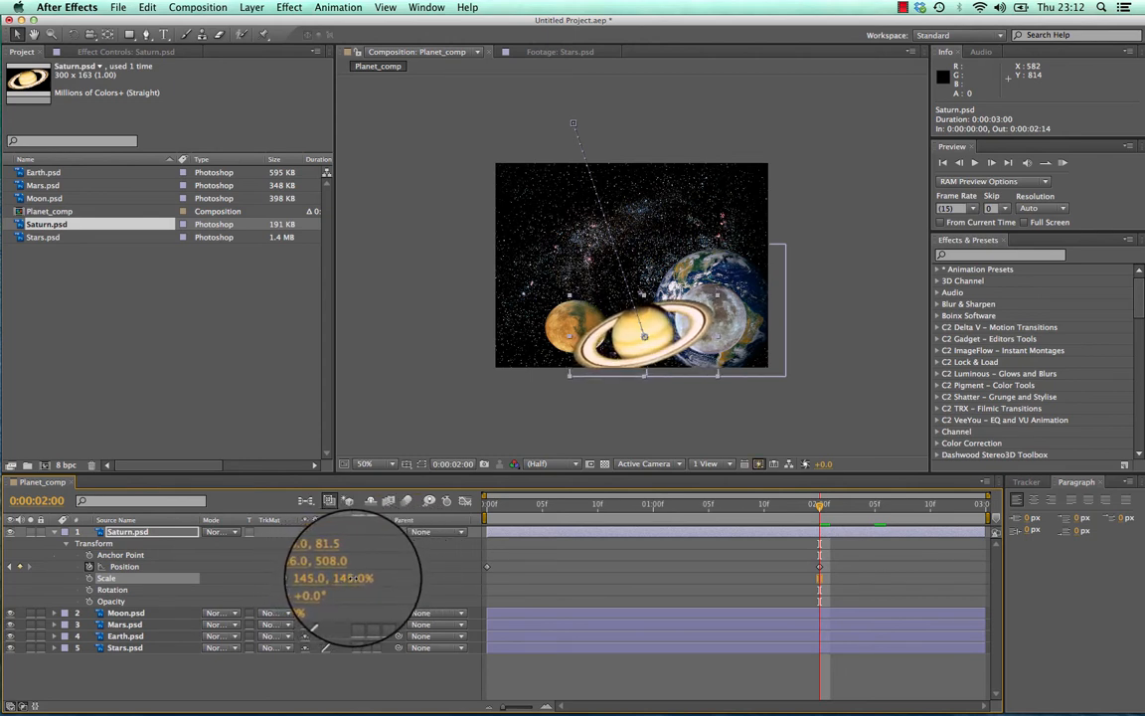
pyautogui.moveTo(351, 578); pyautogui.dragTo(340, 578)
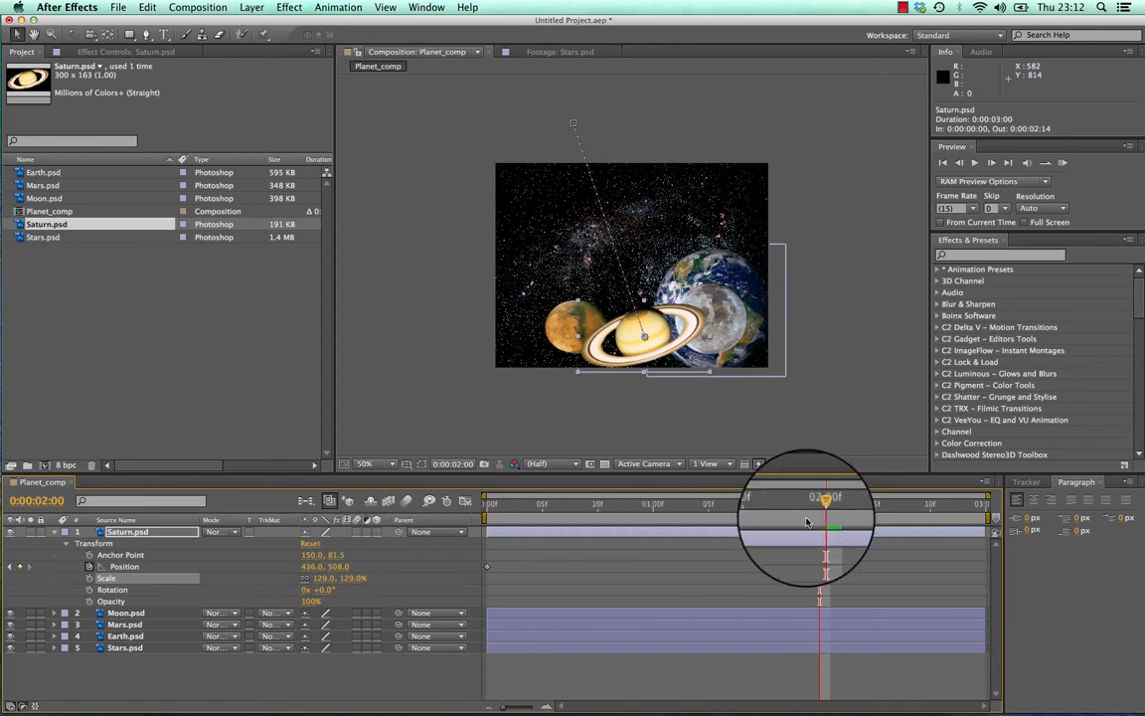
pyautogui.click(723, 505)
pyautogui.moveTo(709, 513); pyautogui.dragTo(821, 527)
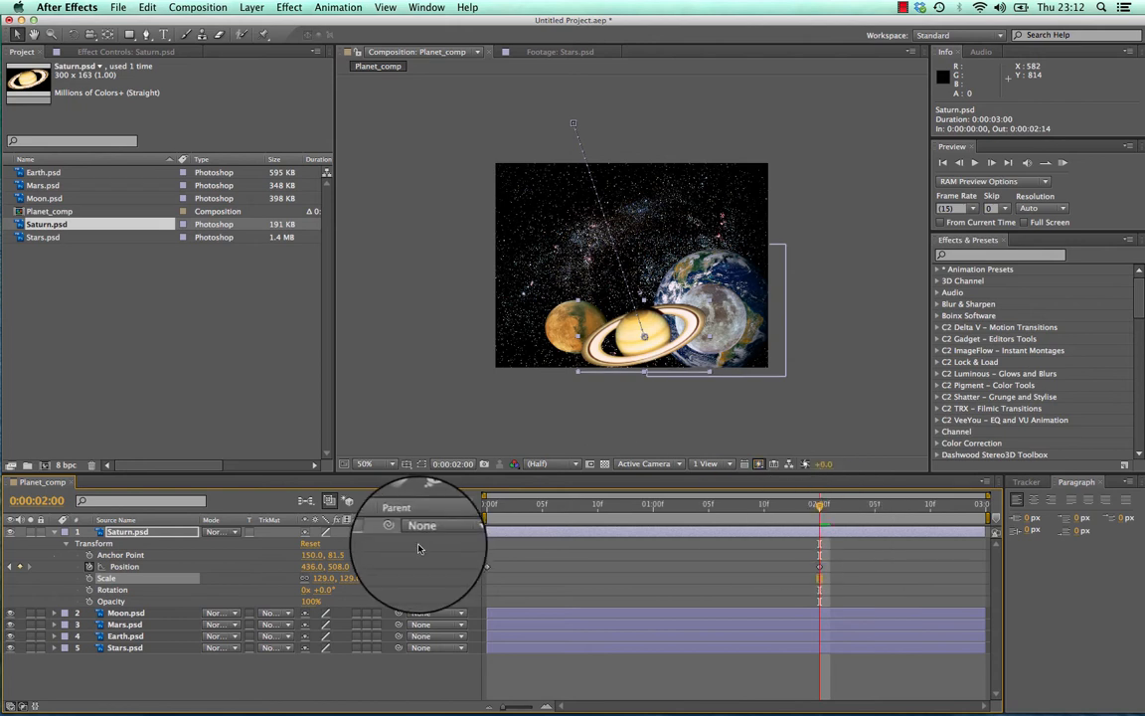
pyautogui.click(90, 579)
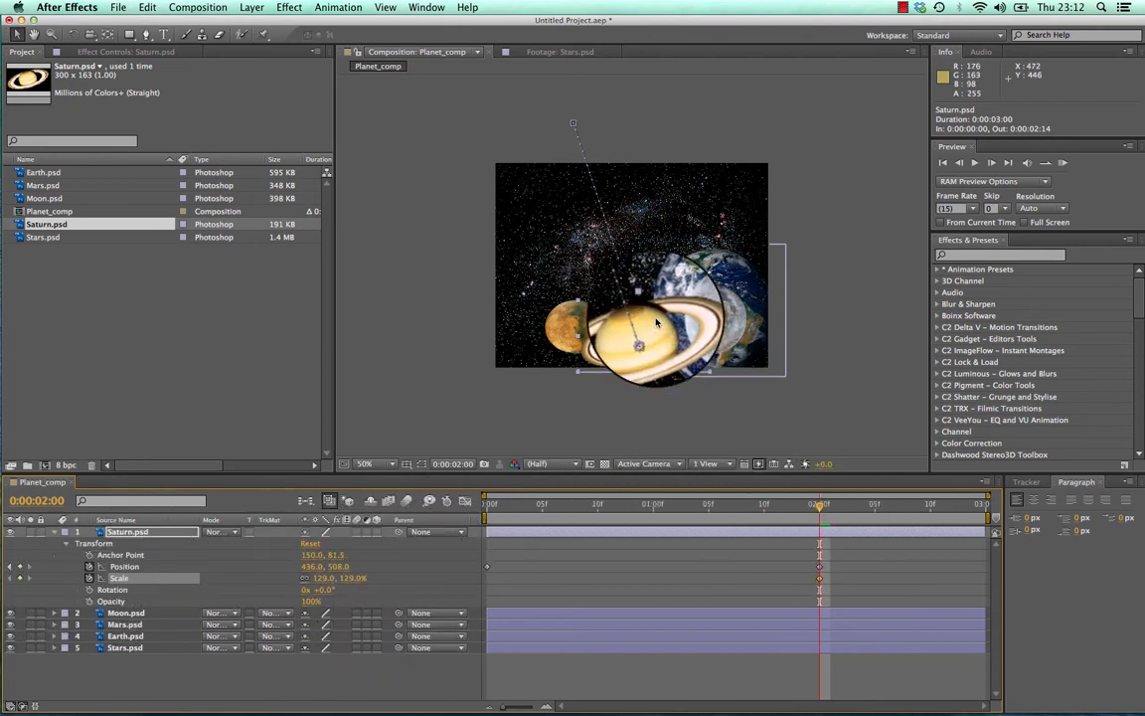
# Step: Squash Saturn to 82.4% height at position 444, 540 at 0:00:02:00, and stretch it to 136.4% at 444, 498 at 0:00:02:02
pyautogui.moveTo(656, 322)
pyautogui.mouseDown()
pyautogui.moveTo(644, 312)
pyautogui.moveTo(653, 339)
pyautogui.mouseUp()
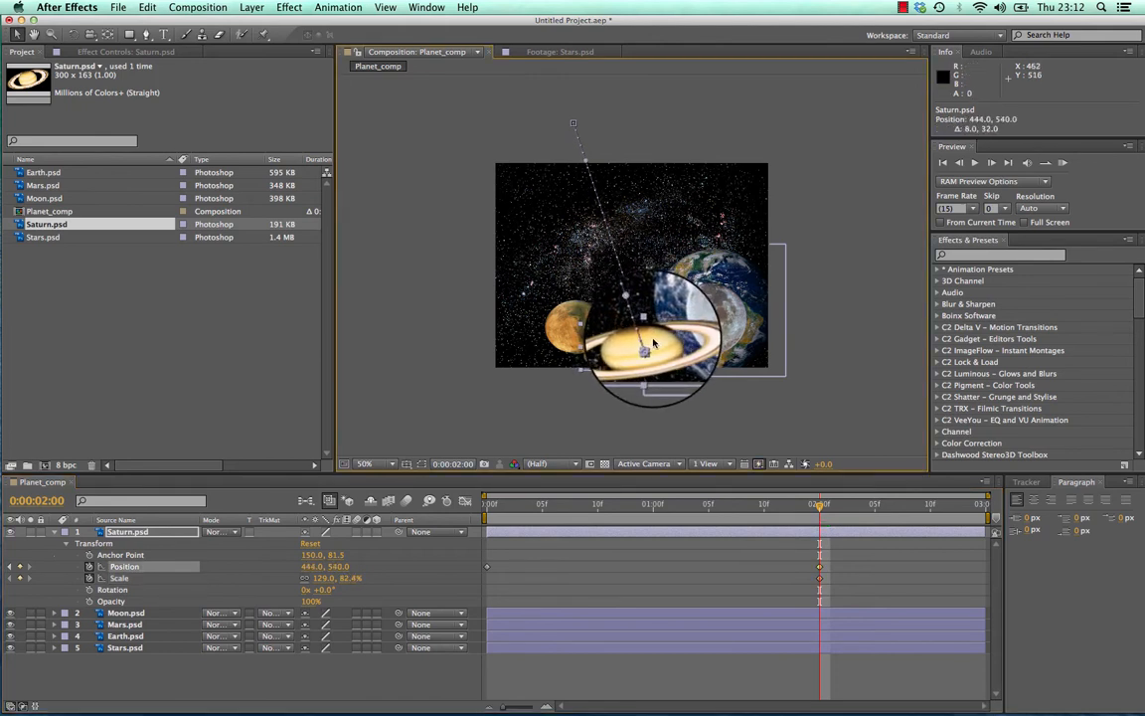
pyautogui.moveTo(818, 505); pyautogui.dragTo(837, 507)
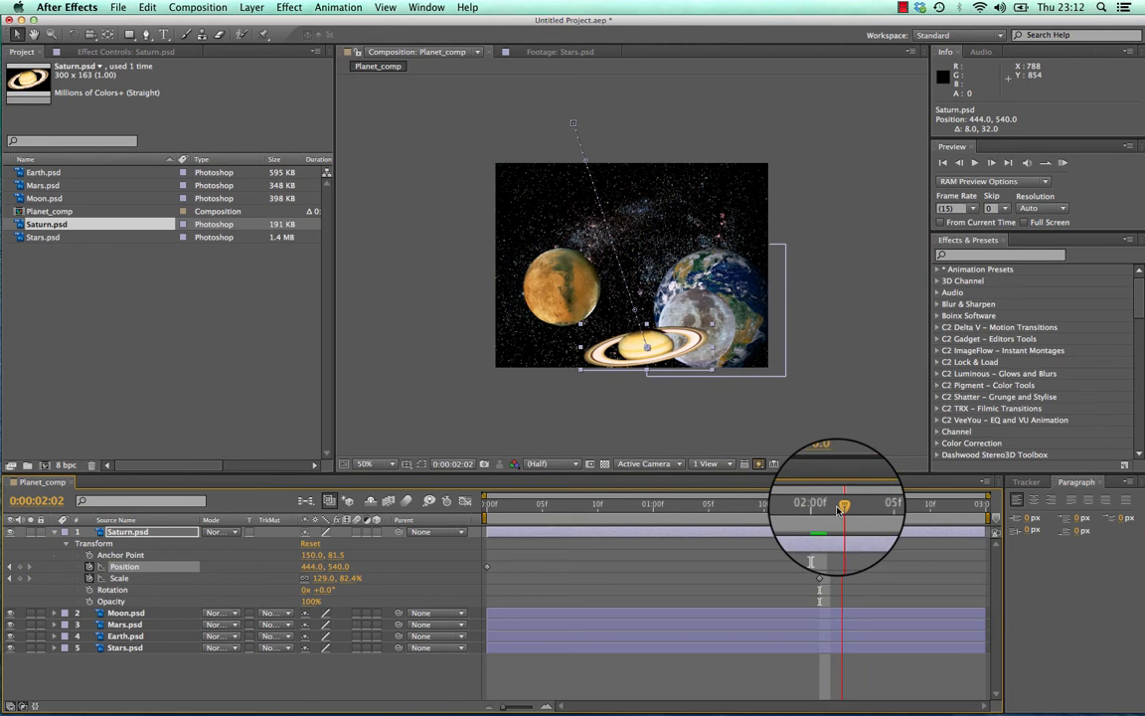
pyautogui.moveTo(646, 326); pyautogui.dragTo(647, 323)
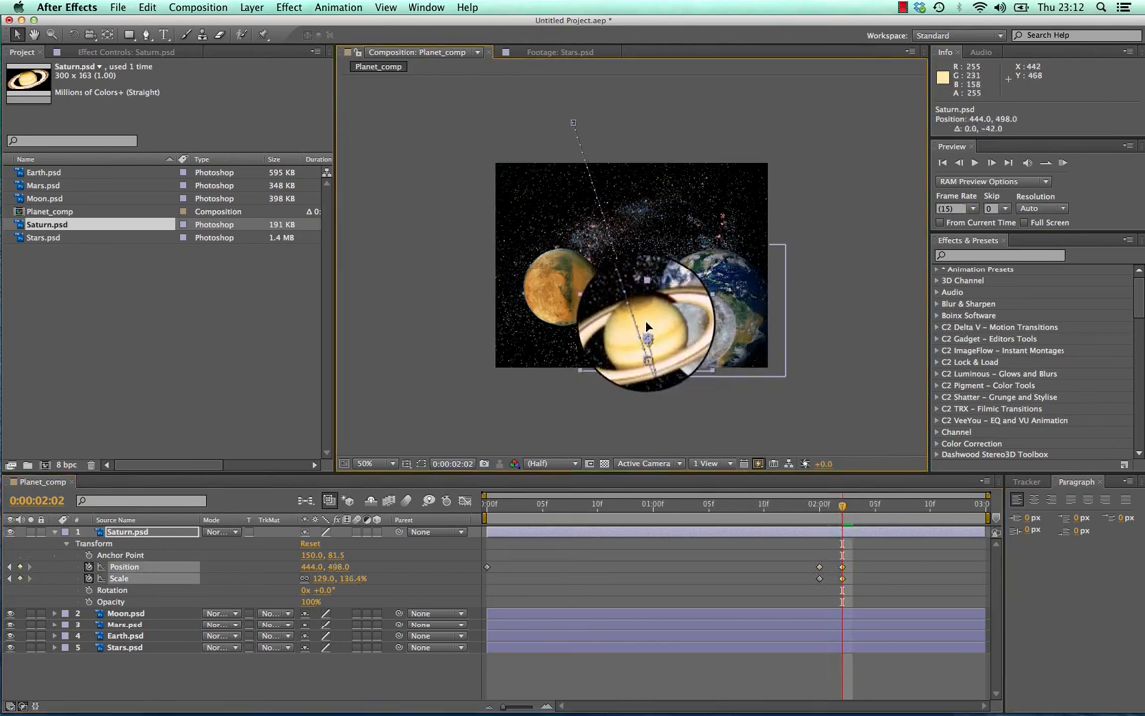
# Step: Squash Saturn to 77.5% height at 0:00:02:04 and stretch it to 143.7% at position 422, 490 at 0:00:02:06
pyautogui.moveTo(844, 504); pyautogui.dragTo(863, 504)
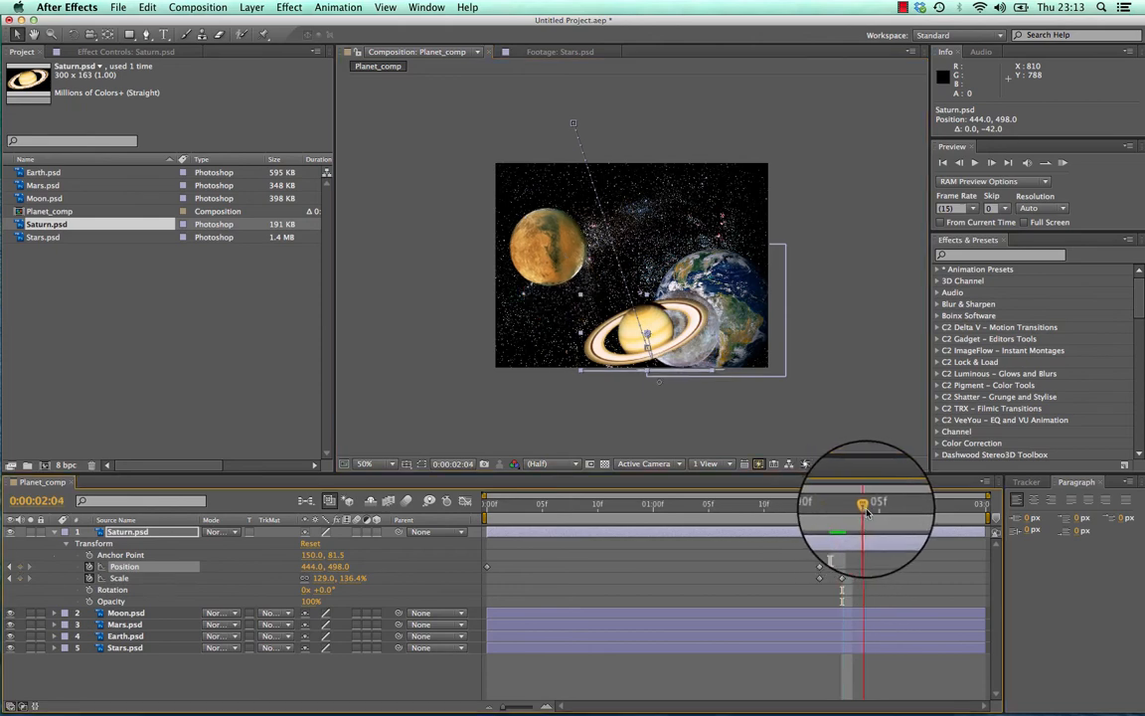
pyautogui.moveTo(647, 288); pyautogui.dragTo(652, 333)
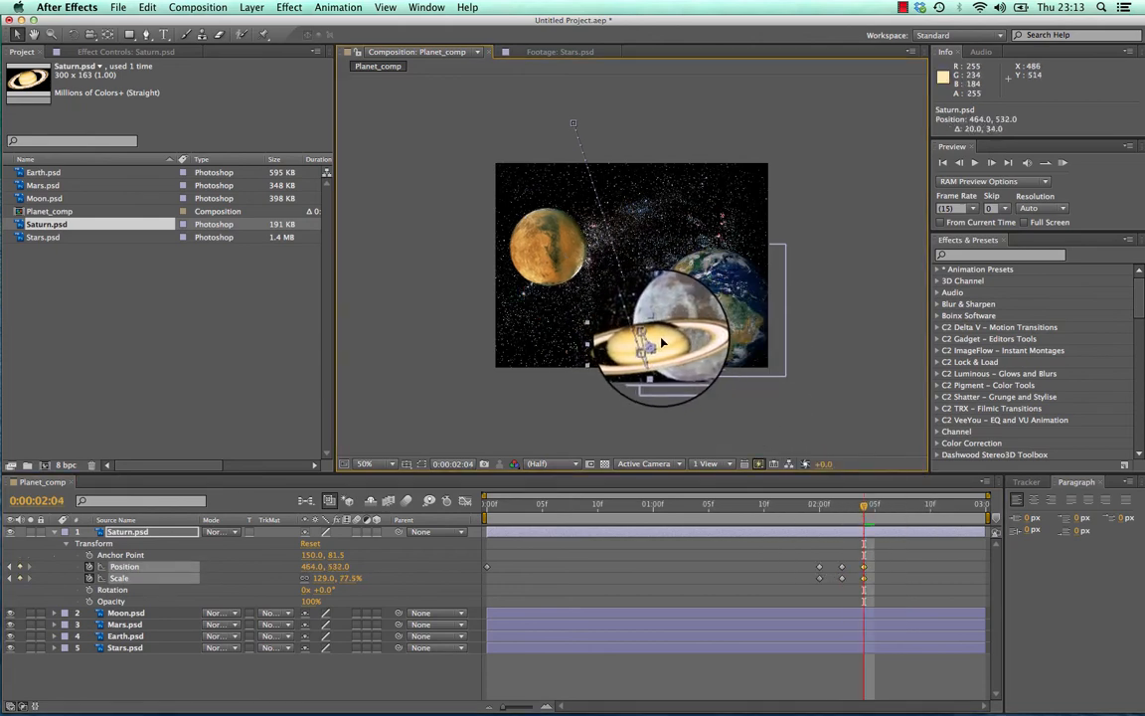
pyautogui.moveTo(871, 508); pyautogui.dragTo(875, 508)
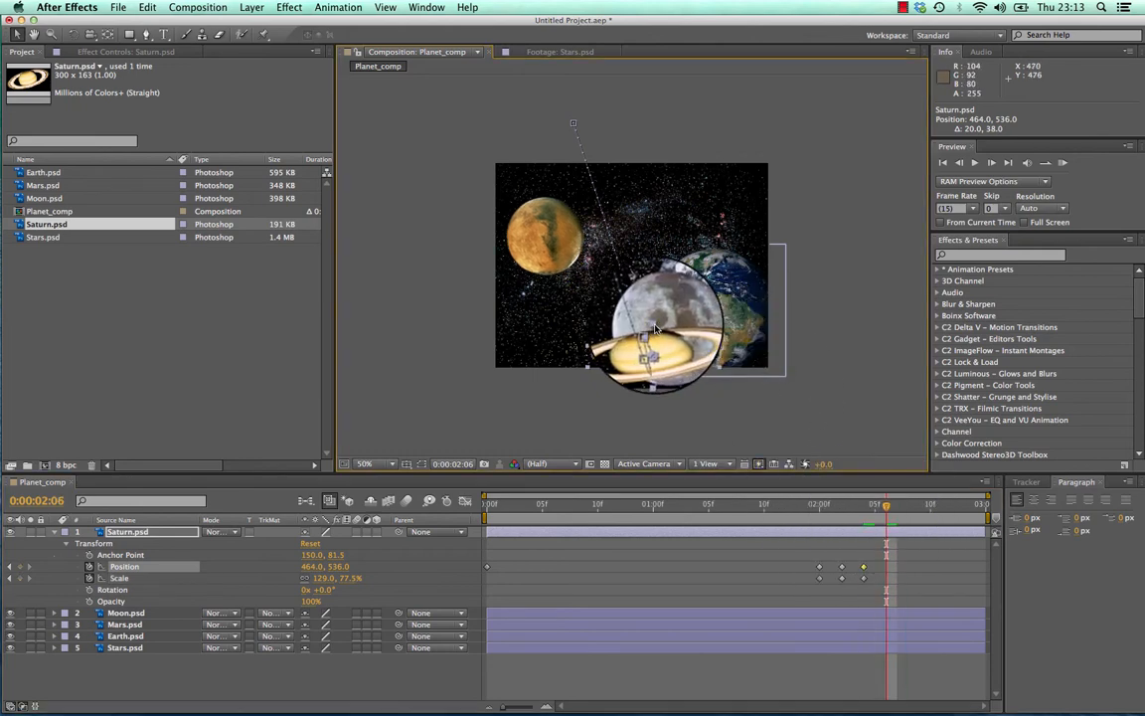
pyautogui.moveTo(655, 329); pyautogui.dragTo(645, 311)
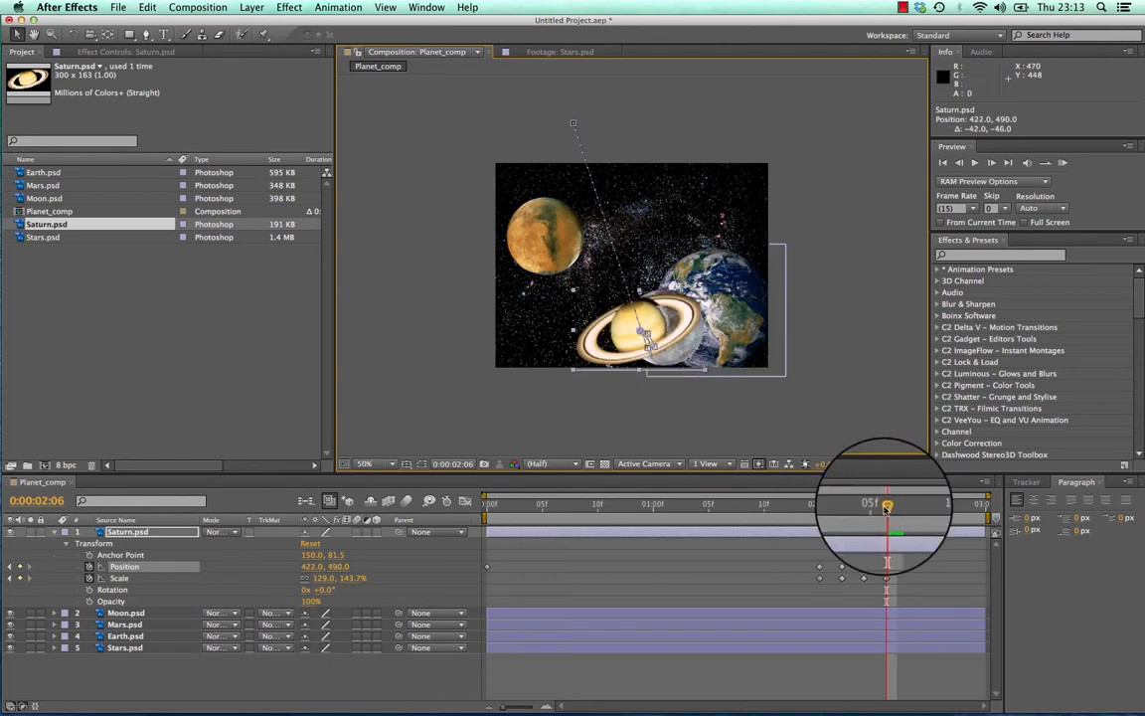
# Step: Squash Saturn to 72.6% height at position 422, 536 at 0:00:02:08, and stretch it to 121.6% at 432, 506 at 0:00:02:10
pyautogui.moveTo(887, 508); pyautogui.dragTo(910, 510)
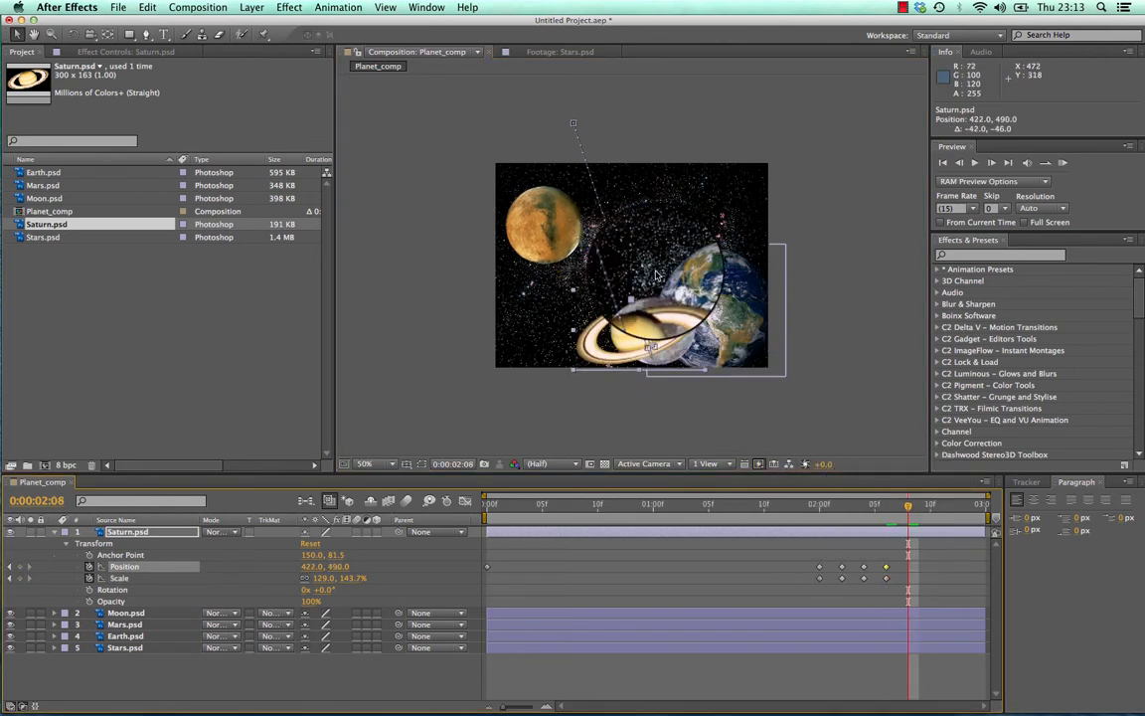
pyautogui.moveTo(639, 290); pyautogui.dragTo(648, 348)
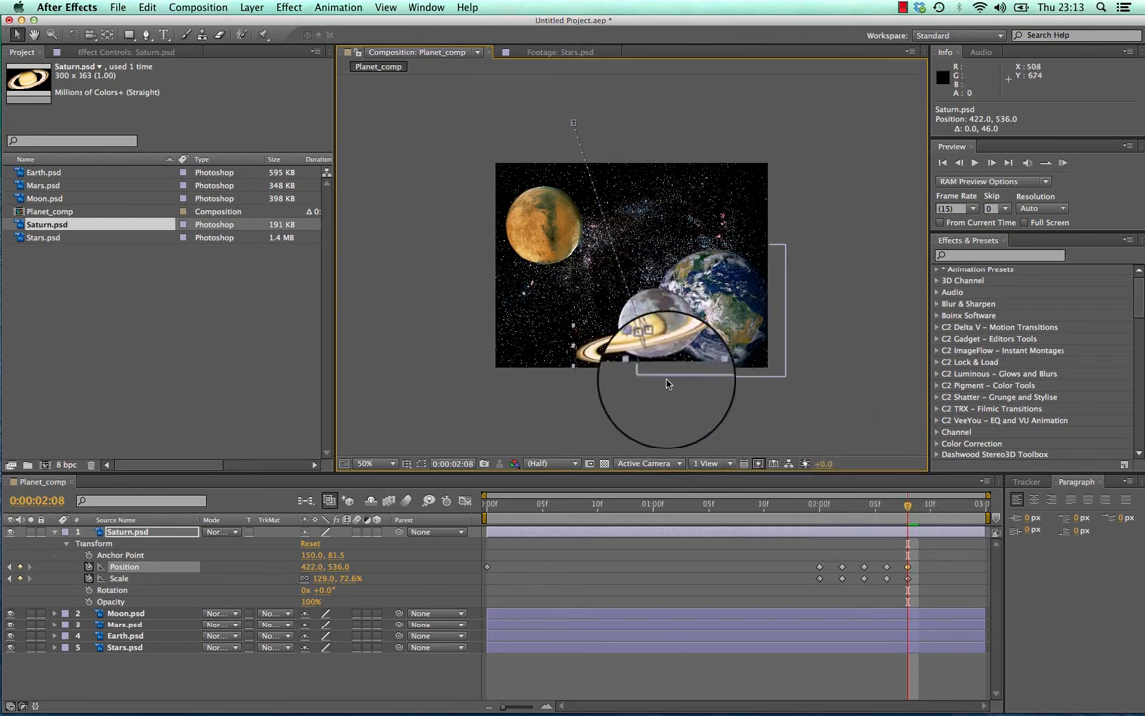
pyautogui.click(915, 504)
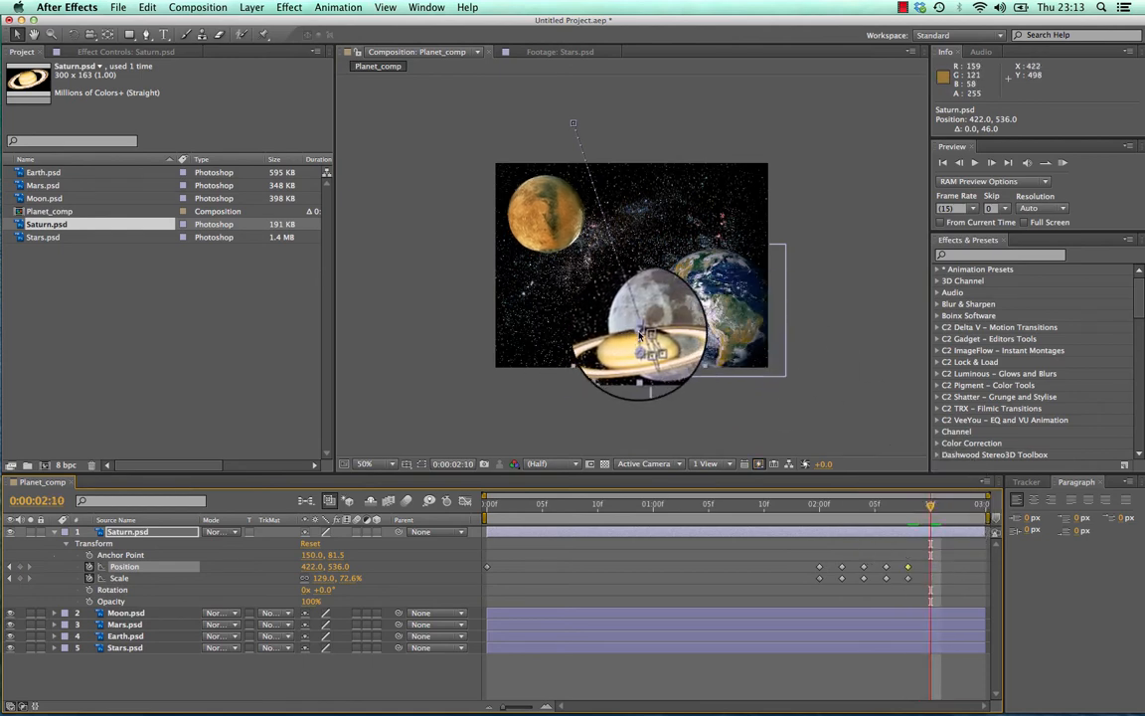
pyautogui.moveTo(642, 336); pyautogui.dragTo(641, 328)
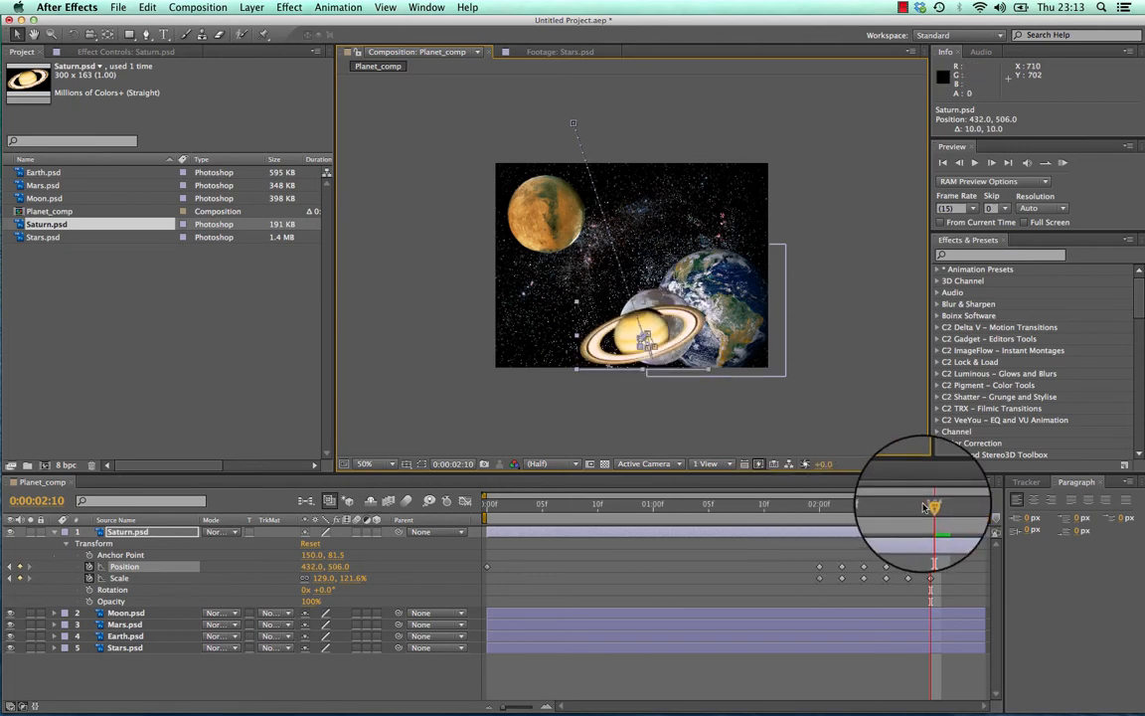
# Step: Preview the bouncing Saturn animation from the start, and collapse the Saturn layer's properties
pyautogui.moveTo(931, 503); pyautogui.dragTo(669, 538)
pyautogui.press('space')
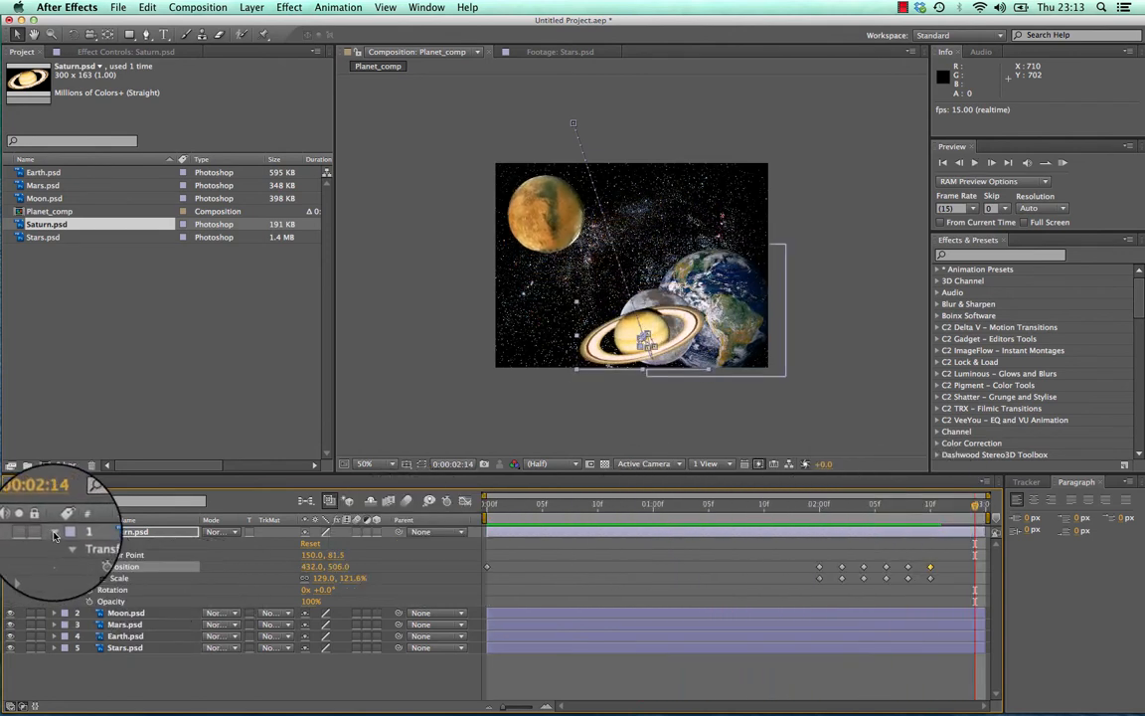
pyautogui.click(54, 533)
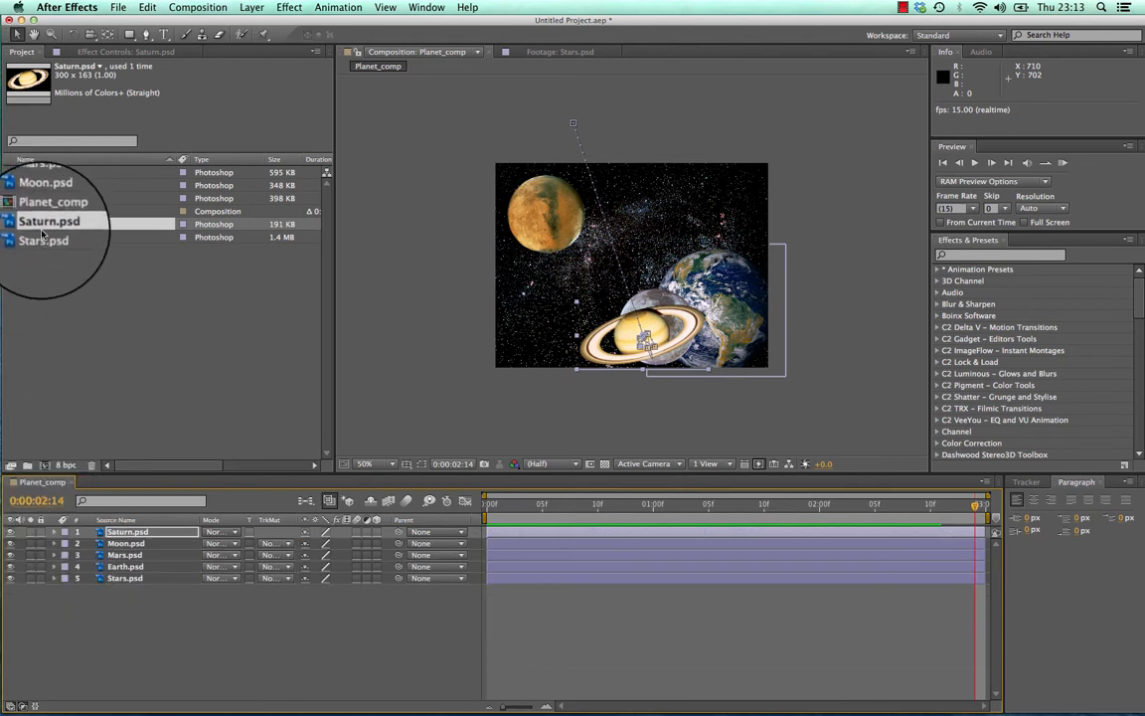
pyautogui.click(42, 185)
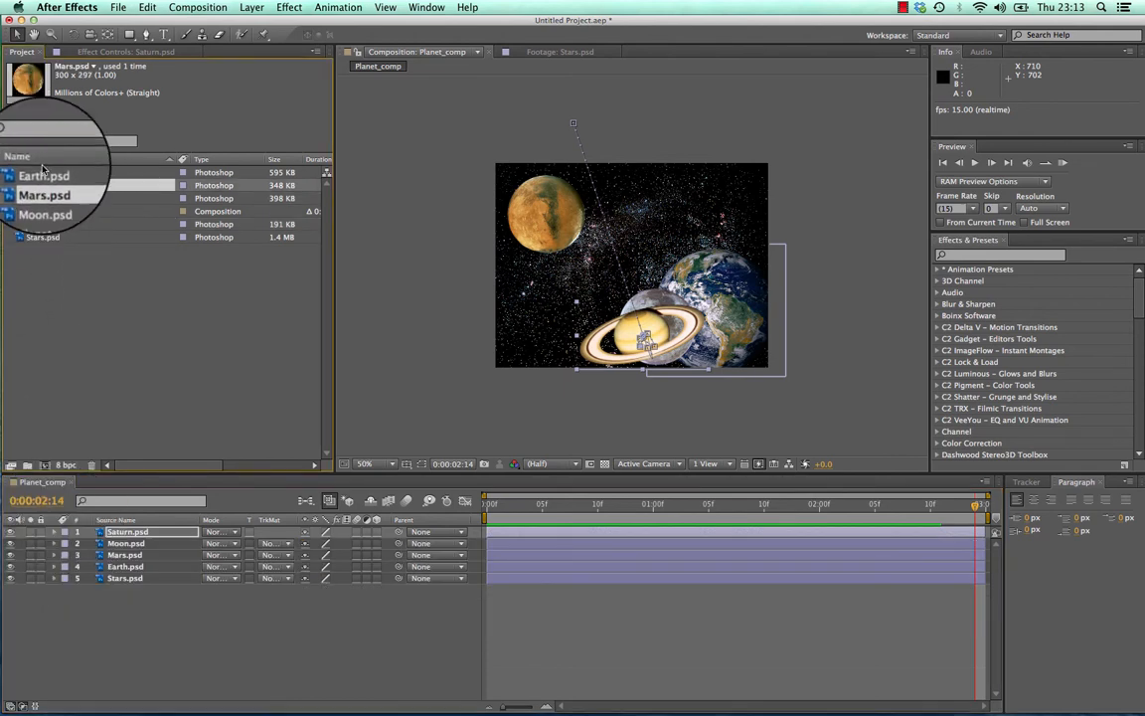
pyautogui.click(43, 173)
pyautogui.click(39, 224)
pyautogui.click(37, 239)
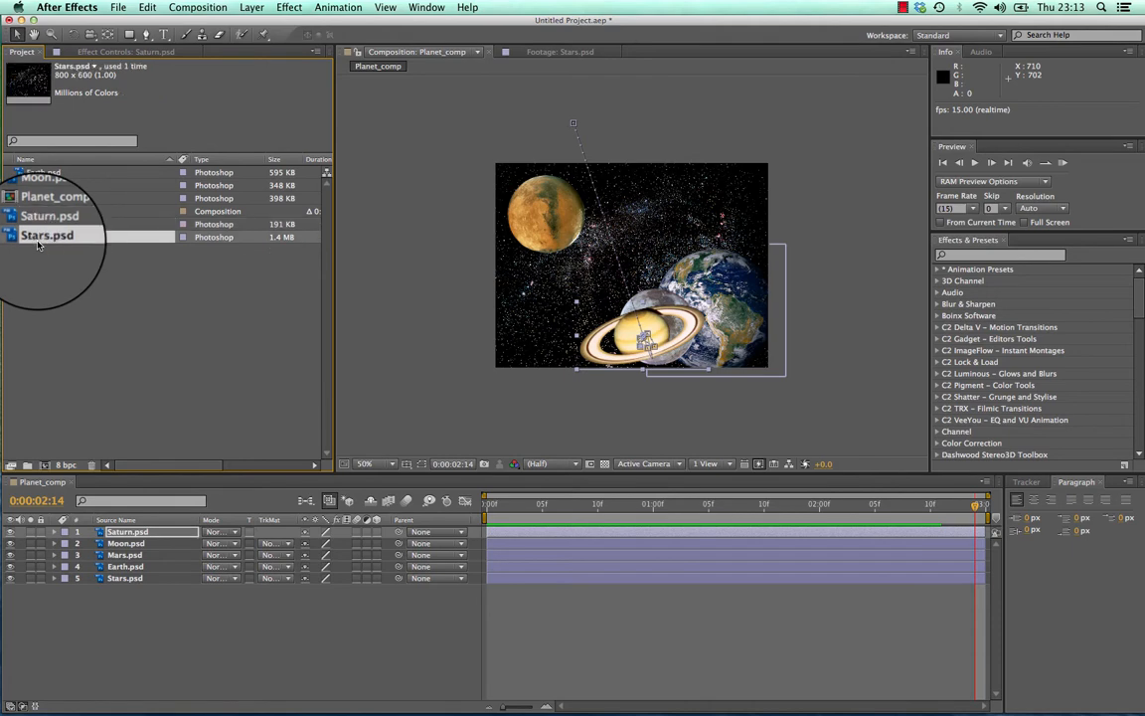
# Step: Scale the Stars layer up to 138% at the first frame
pyautogui.moveTo(516, 514); pyautogui.dragTo(487, 506)
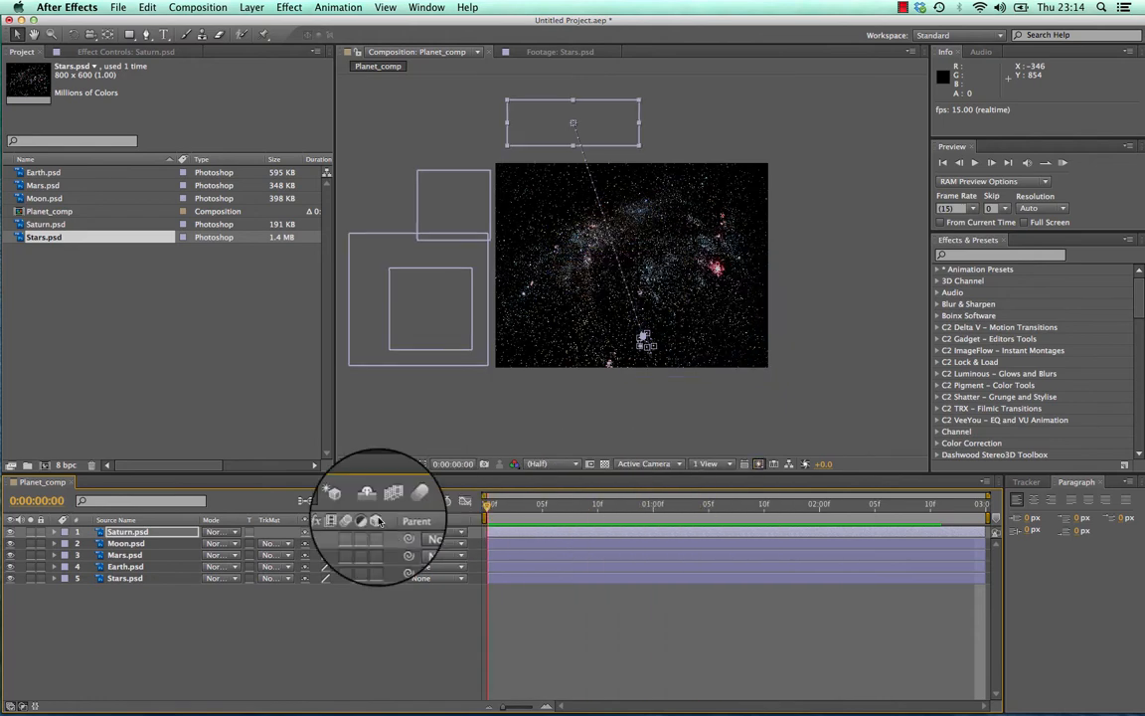
pyautogui.click(127, 579)
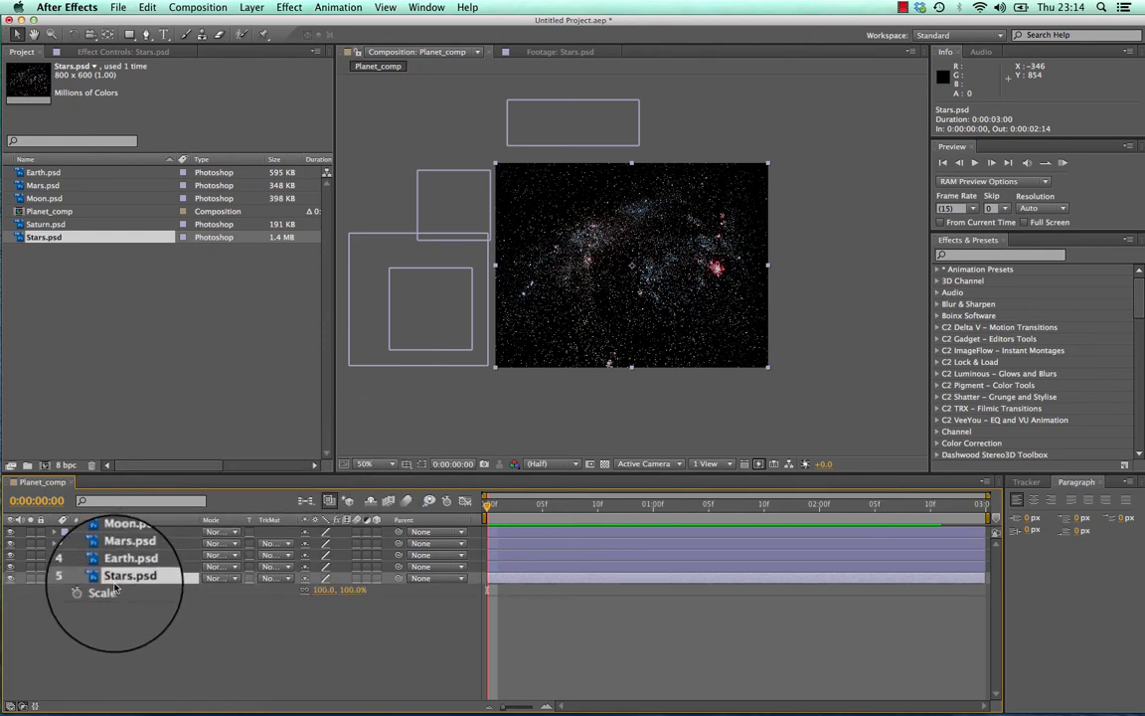
pyautogui.moveTo(323, 590)
pyautogui.mouseDown()
pyautogui.moveTo(355, 590)
pyautogui.moveTo(321, 590)
pyautogui.moveTo(343, 590)
pyautogui.mouseUp()
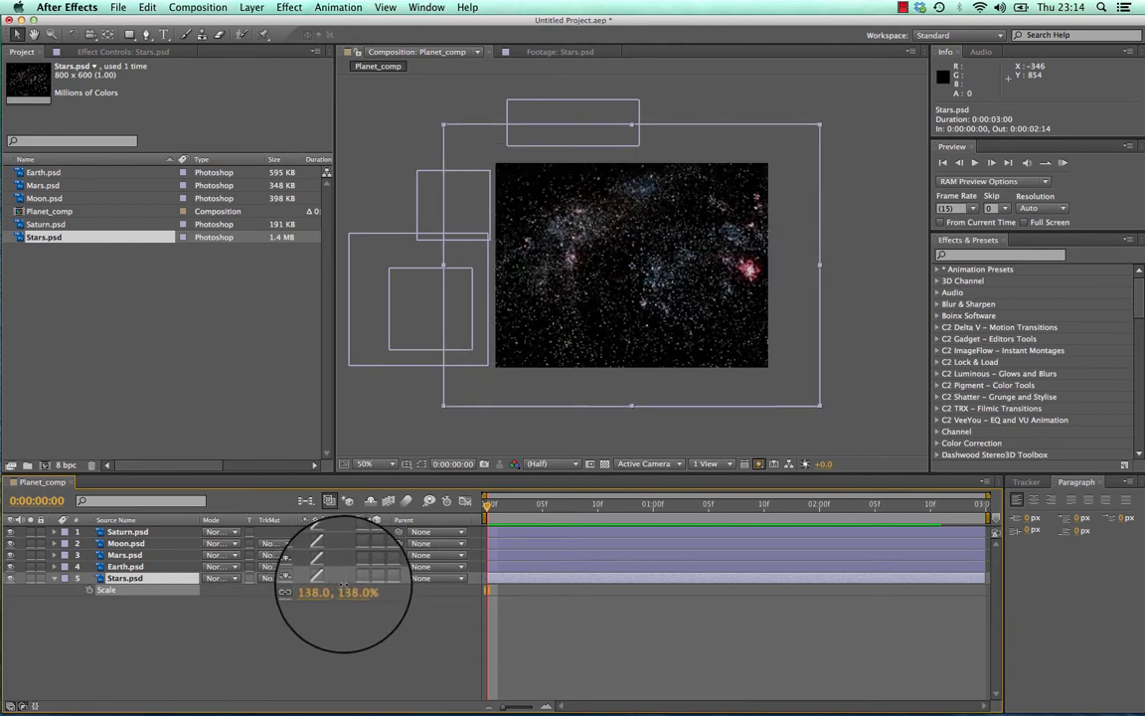
# Step: Shift the Stars background up and left to position 250, 190 and start position keyframing at the first frame
pyautogui.moveTo(603, 347)
pyautogui.mouseDown()
pyautogui.moveTo(644, 336)
pyautogui.moveTo(598, 353)
pyautogui.mouseUp()
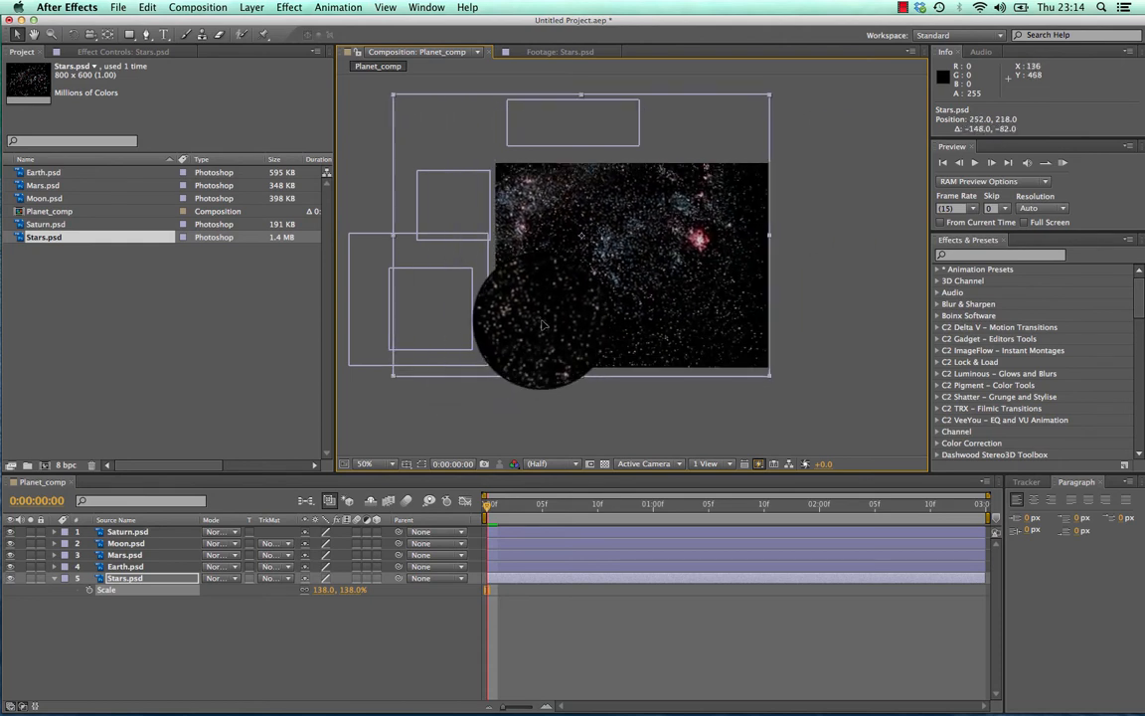
pyautogui.moveTo(543, 324)
pyautogui.mouseDown()
pyautogui.moveTo(556, 313)
pyautogui.moveTo(540, 314)
pyautogui.moveTo(611, 364)
pyautogui.moveTo(545, 322)
pyautogui.mouseUp()
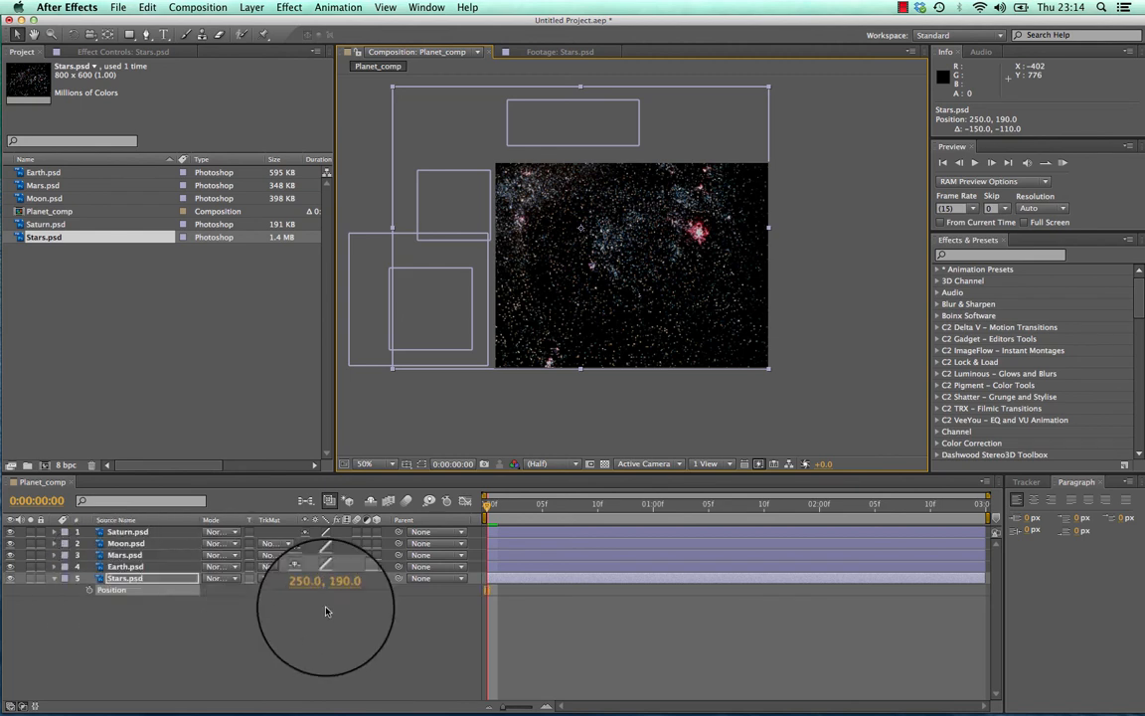
pyautogui.click(89, 590)
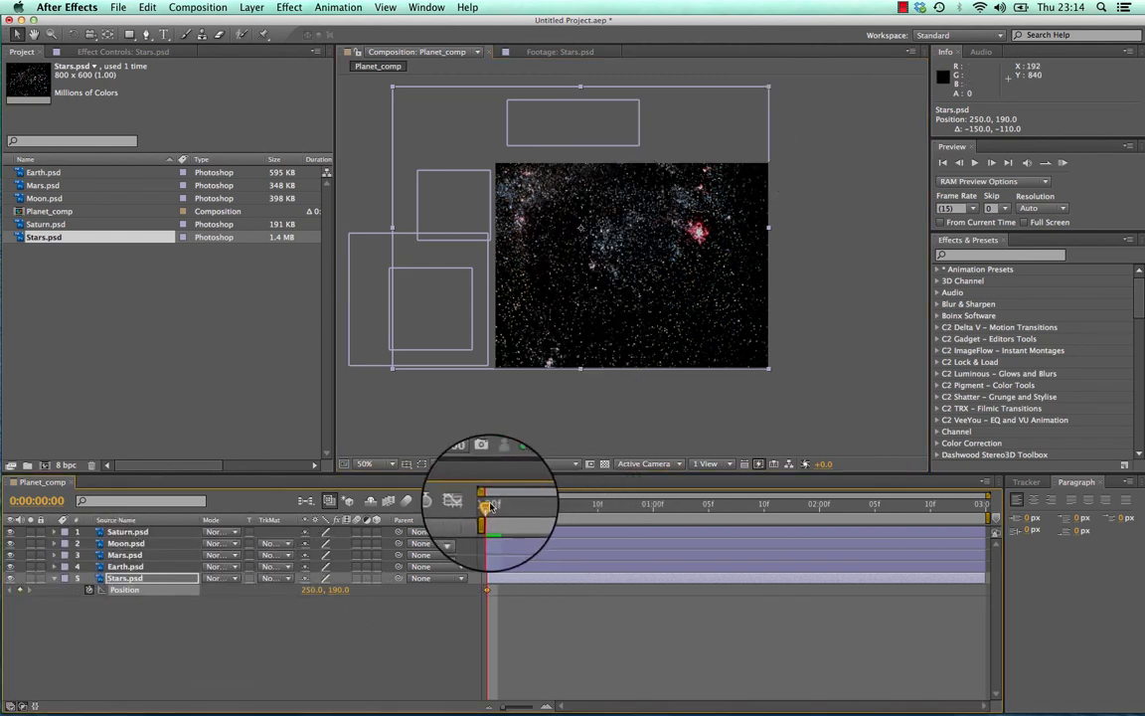
# Step: Keyframe the Stars layer at position 556, 414 at 0:00:02:14 and preview the background movement from the start
pyautogui.moveTo(487, 504); pyautogui.dragTo(1009, 494)
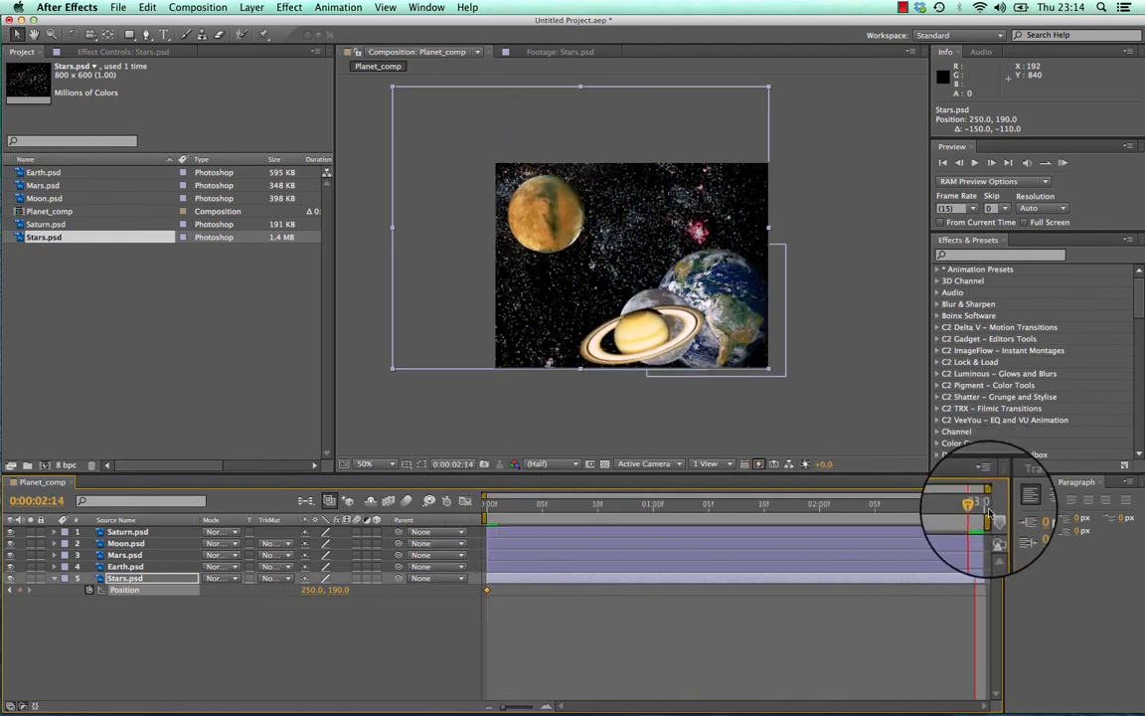
pyautogui.moveTo(645, 252); pyautogui.dragTo(751, 329)
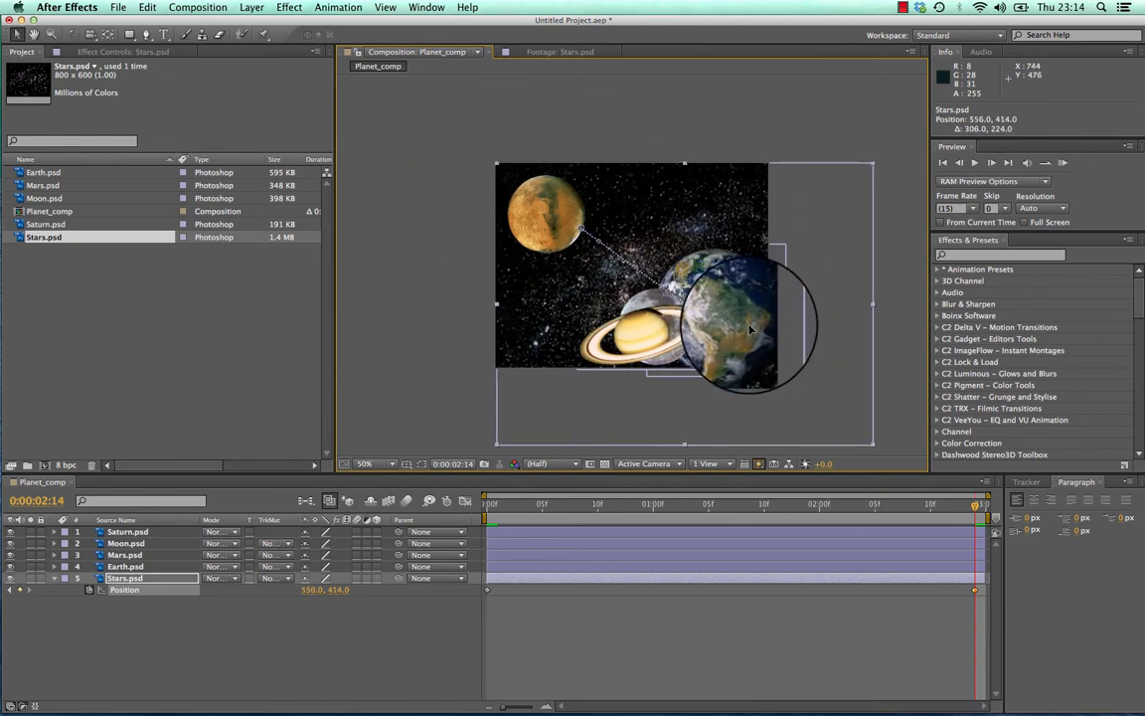
pyautogui.moveTo(745, 493); pyautogui.dragTo(364, 483)
pyautogui.press('space')
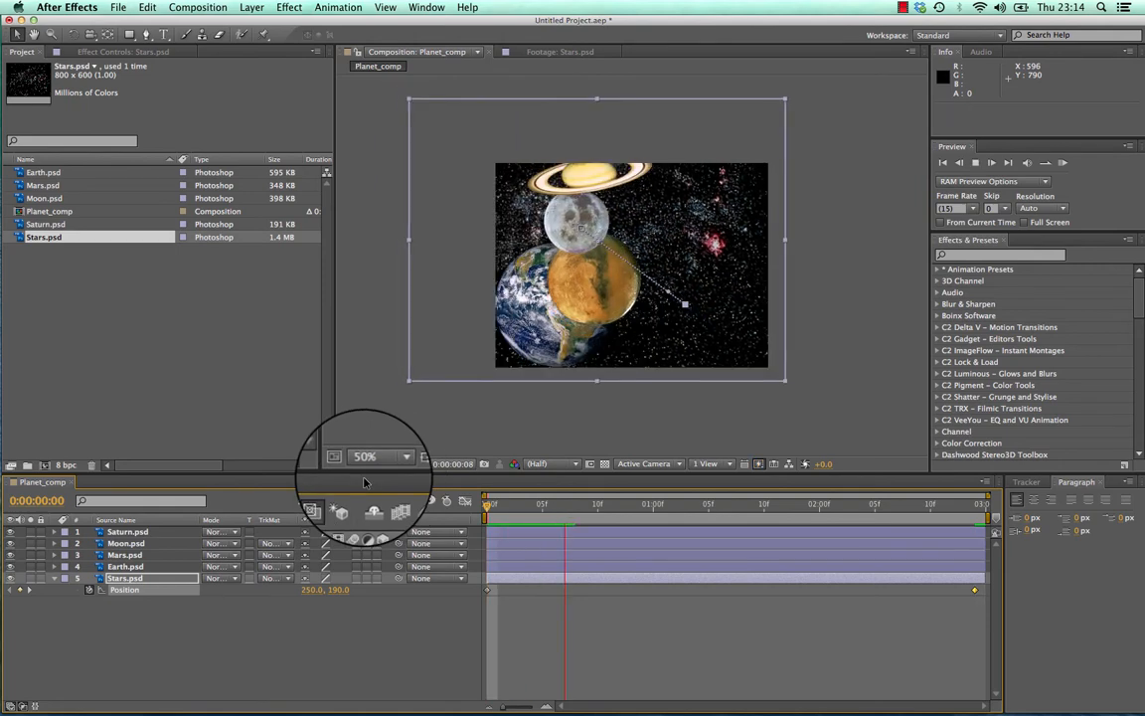
pyautogui.press('space')
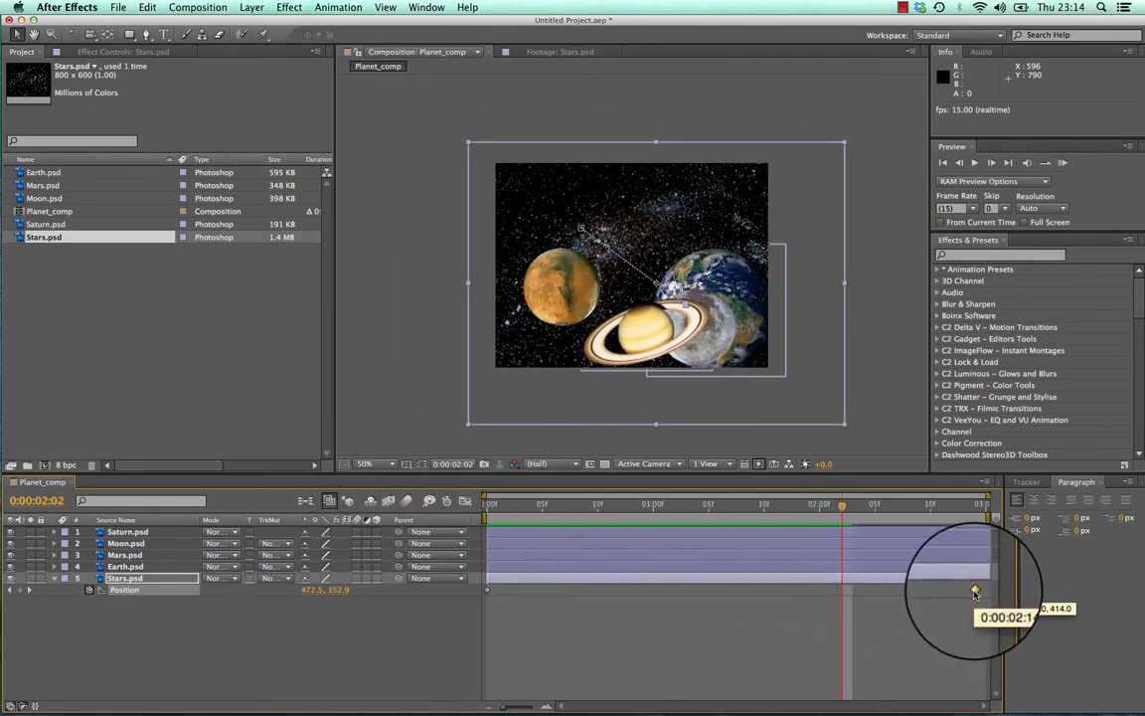
# Step: Move the last Stars position keyframe to 0:00:03:00 and set the layer's position at the first frame to 432, 328
pyautogui.moveTo(975, 592); pyautogui.dragTo(986, 594)
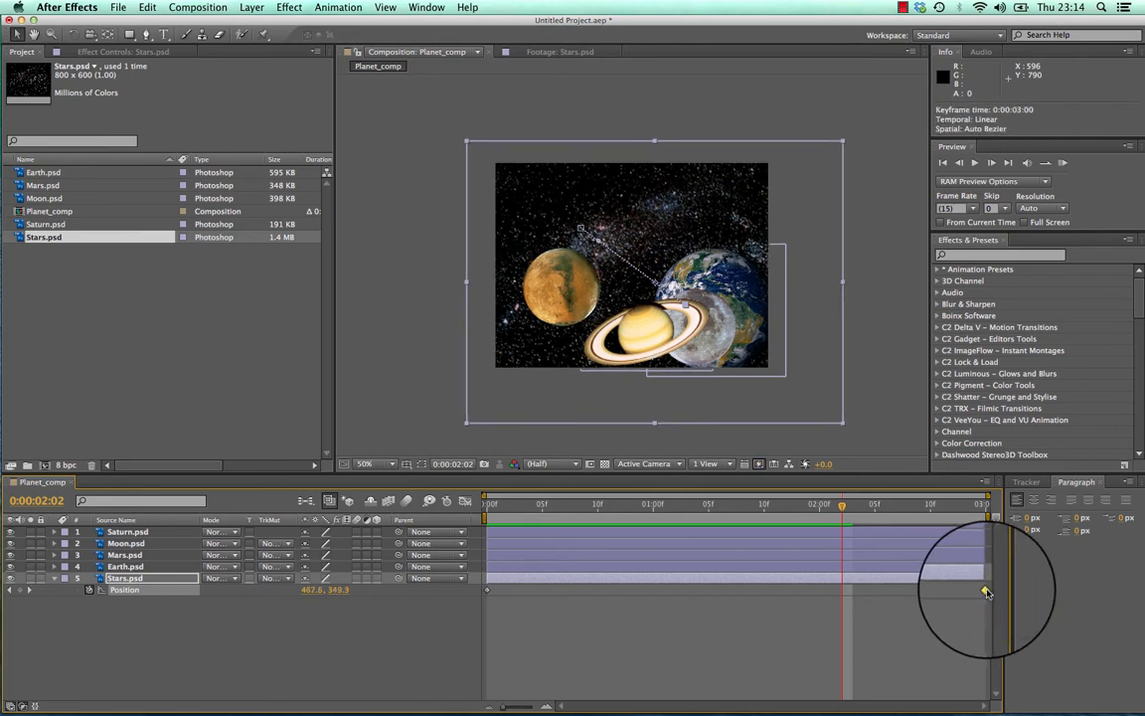
pyautogui.moveTo(843, 505); pyautogui.dragTo(487, 505)
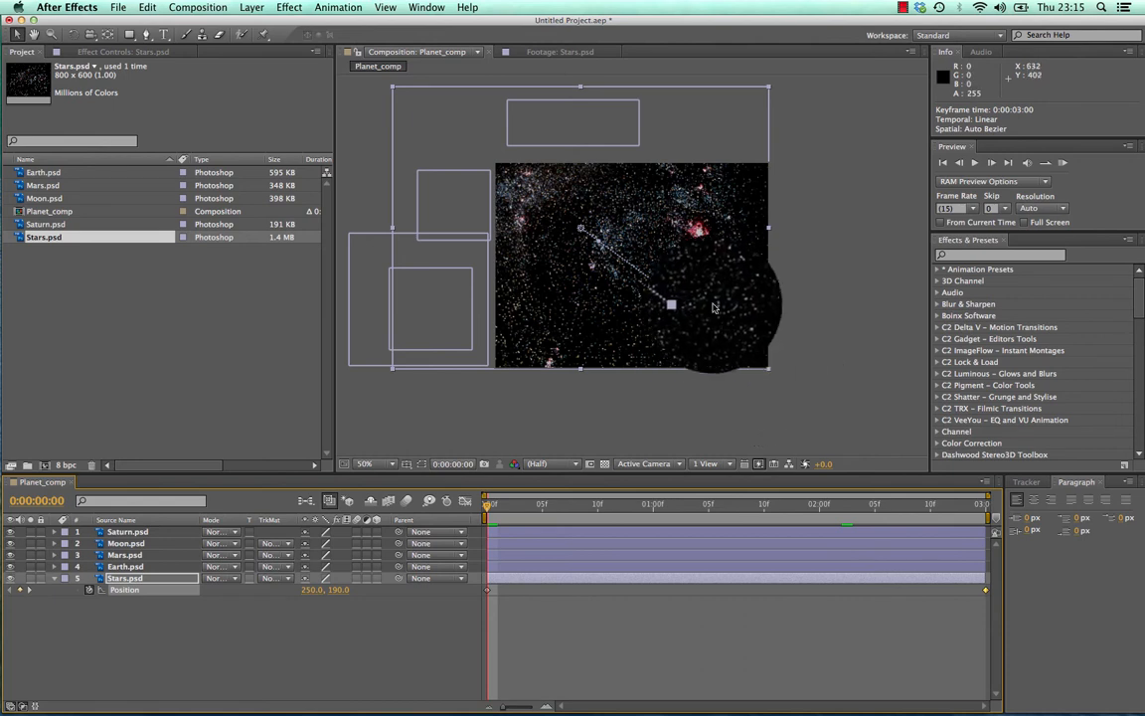
pyautogui.moveTo(714, 307); pyautogui.dragTo(775, 350)
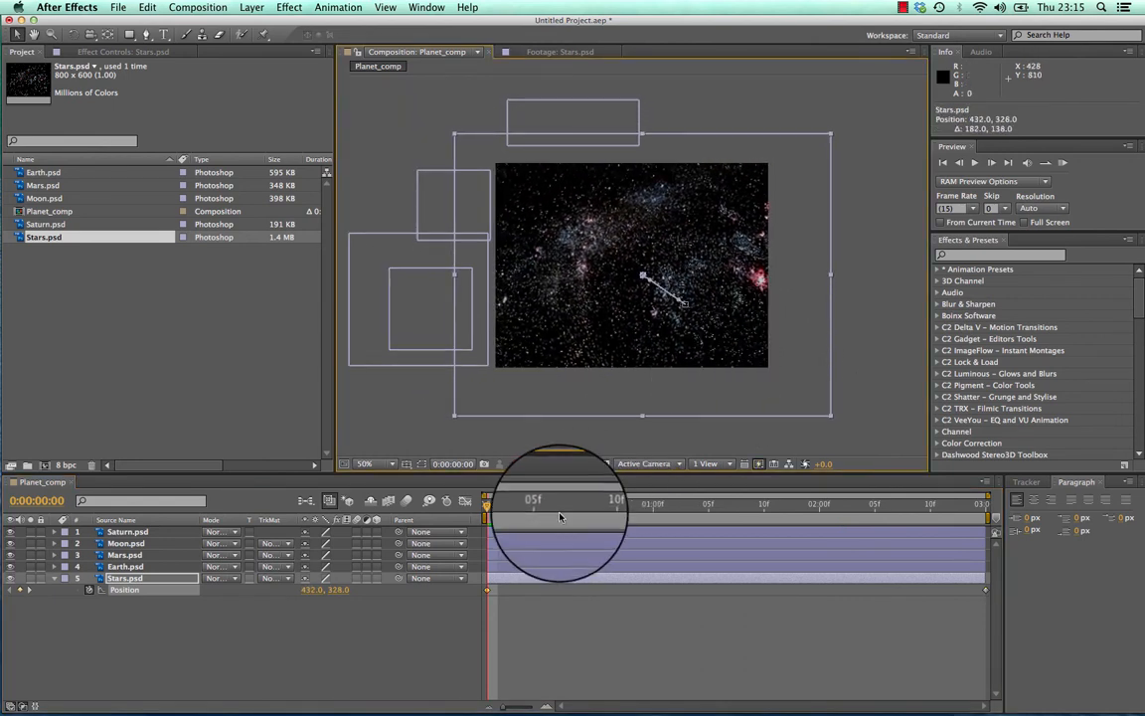
# Step: Preview the slower drift, keyframe the Stars layer at position 401.1, 288.2 at 0:00:01:05, and replay the animation from the start
pyautogui.press('space')
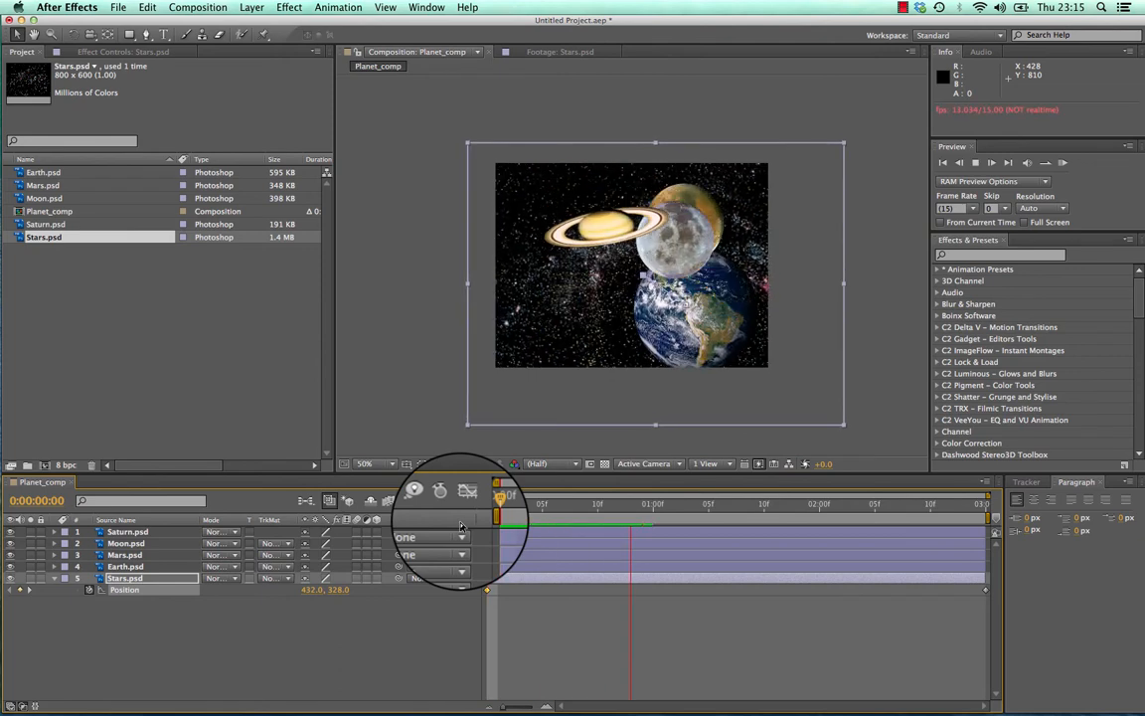
pyautogui.press('space')
pyautogui.moveTo(824, 408); pyautogui.dragTo(784, 372)
pyautogui.click(485, 516)
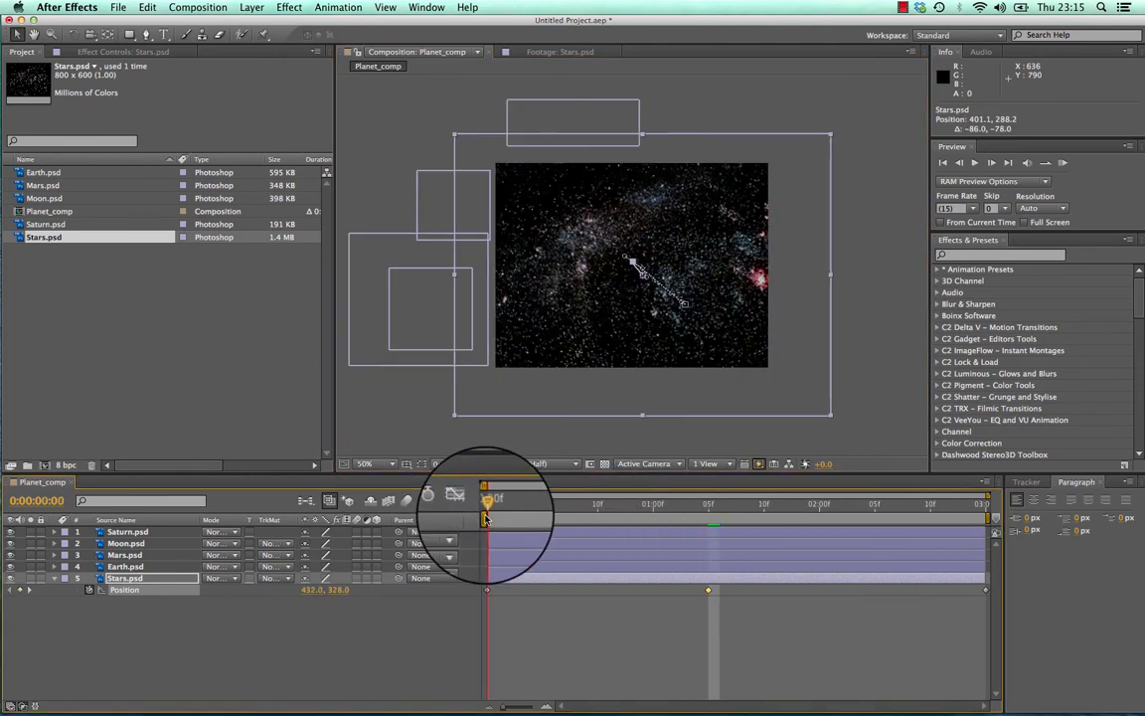
pyautogui.press('space')
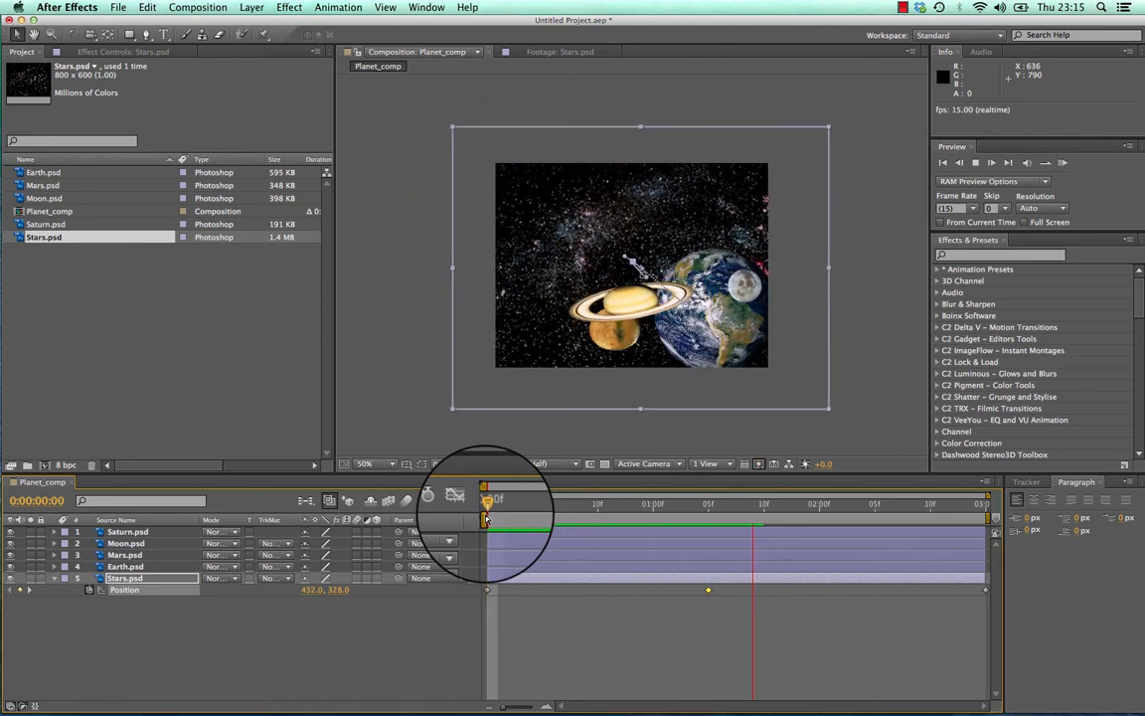
# Step: Undo the Stars position keyframe at 0:00:01:05 and return to the first frame
pyautogui.press('super+z')
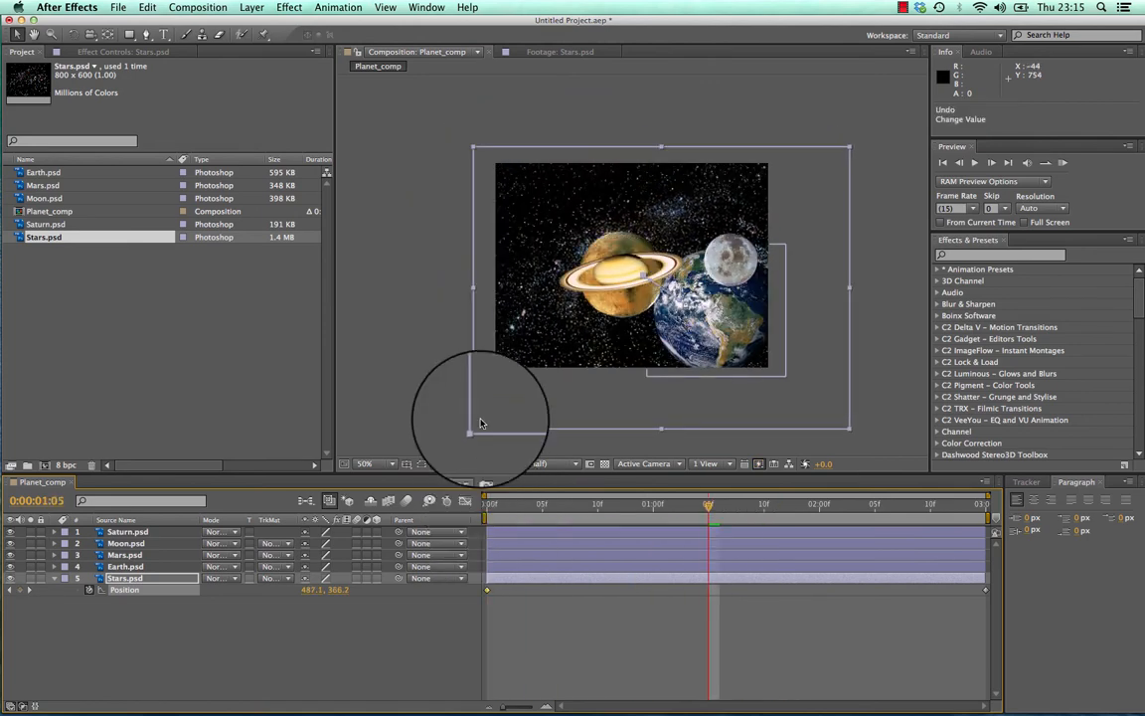
pyautogui.click(504, 519)
pyautogui.moveTo(505, 525); pyautogui.dragTo(469, 526)
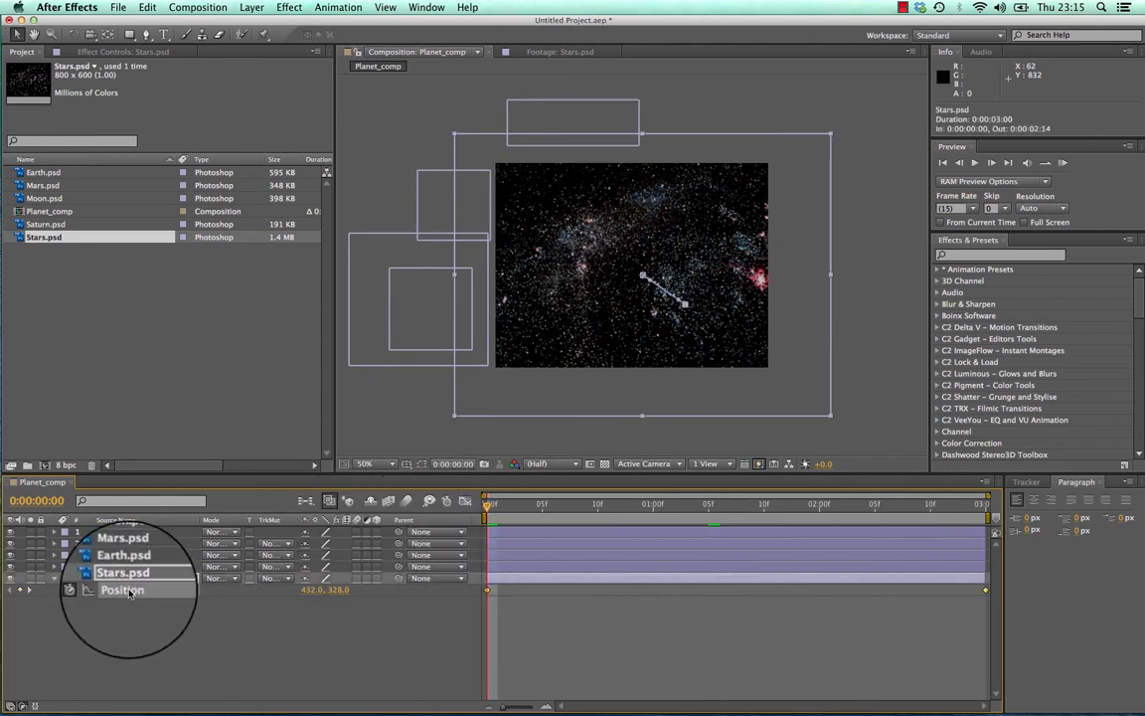
# Step: Keyframe the Stars layer's scale at 138% on the first frame and 163% at 0:00:02:14, and preview the animation from the start
pyautogui.click(57, 581)
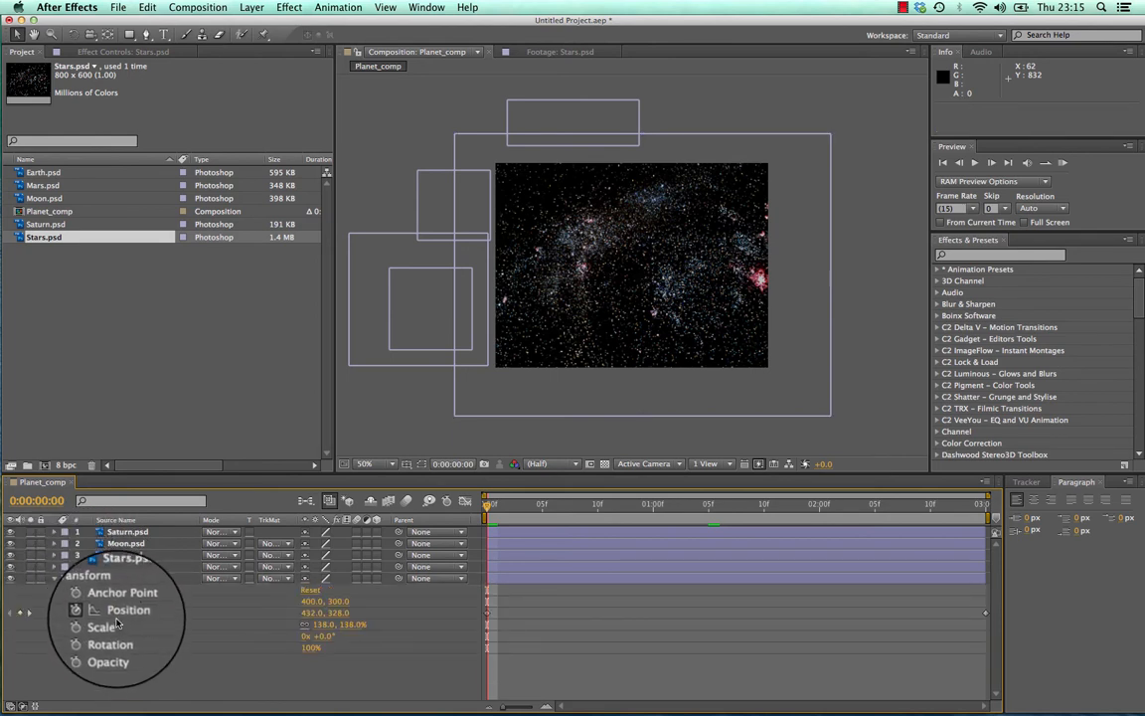
pyautogui.click(107, 624)
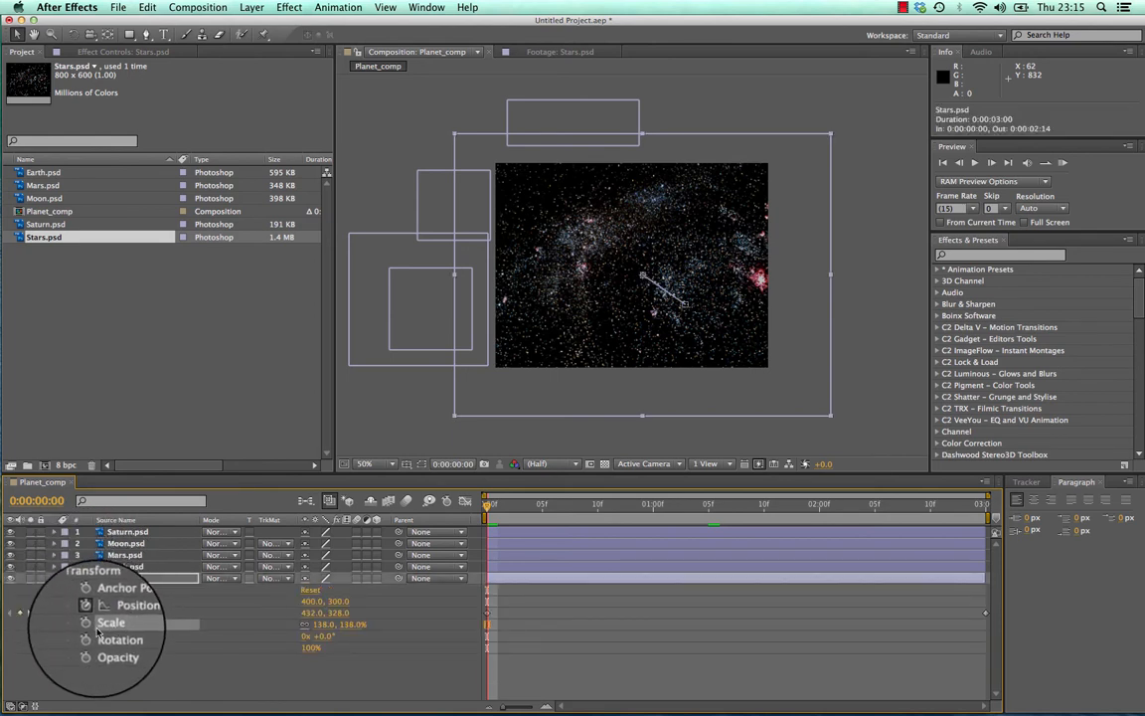
pyautogui.click(88, 625)
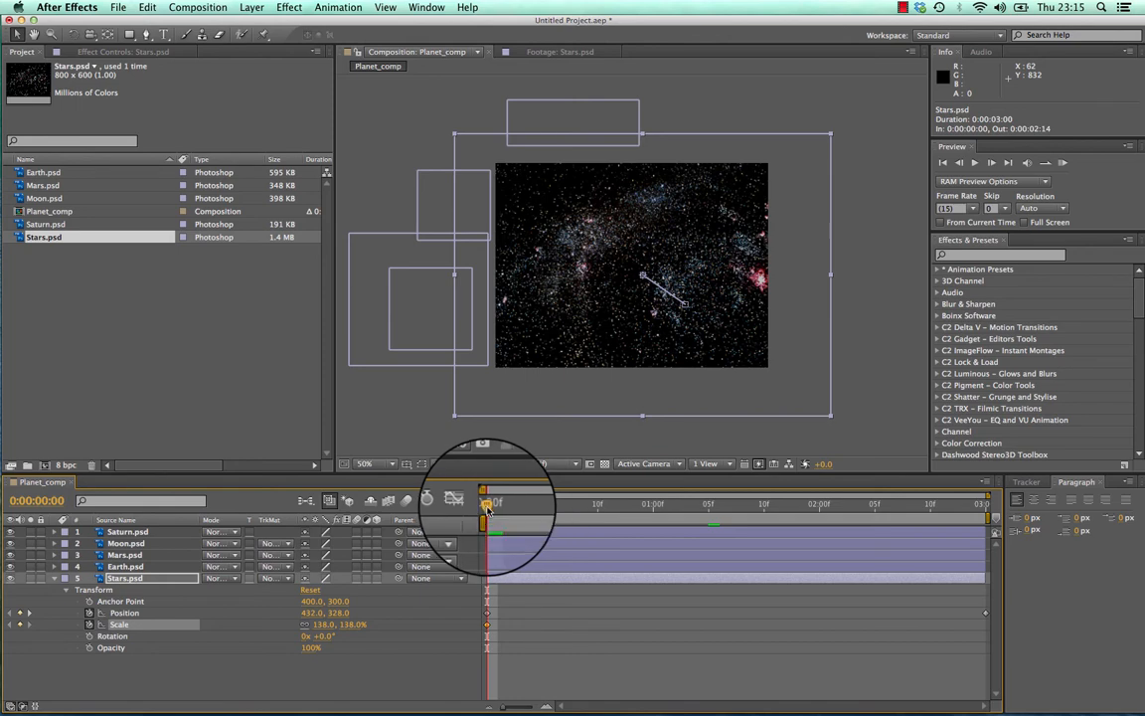
pyautogui.moveTo(487, 509); pyautogui.dragTo(1004, 527)
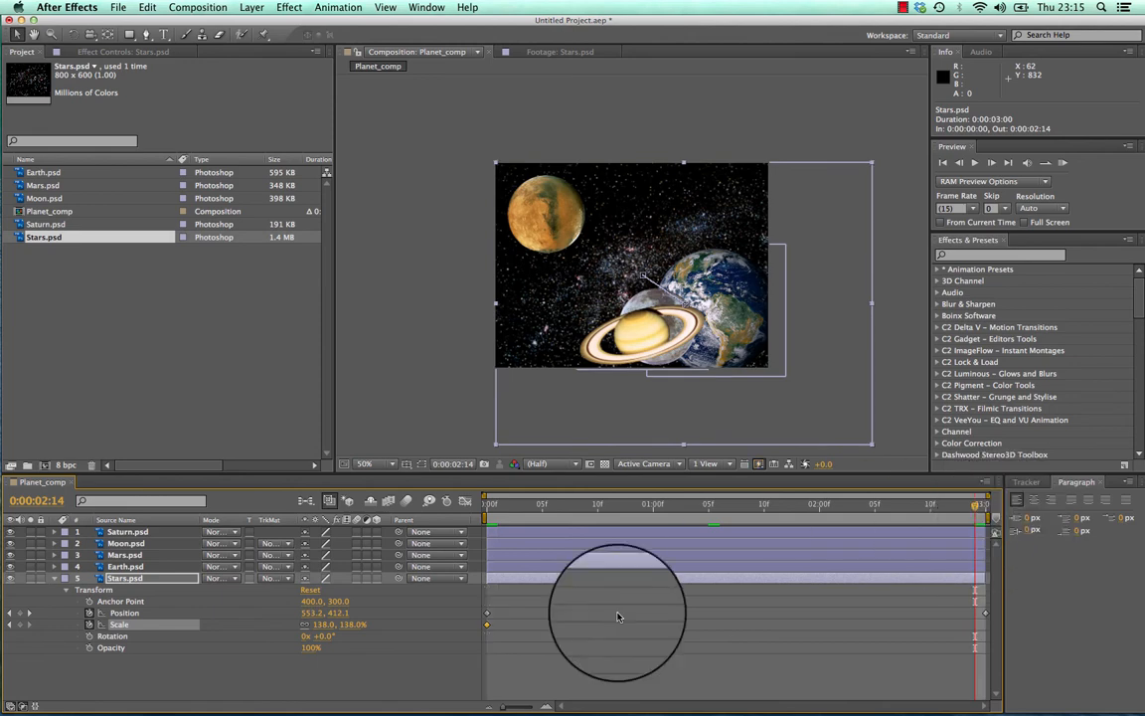
pyautogui.moveTo(323, 624); pyautogui.dragTo(338, 624)
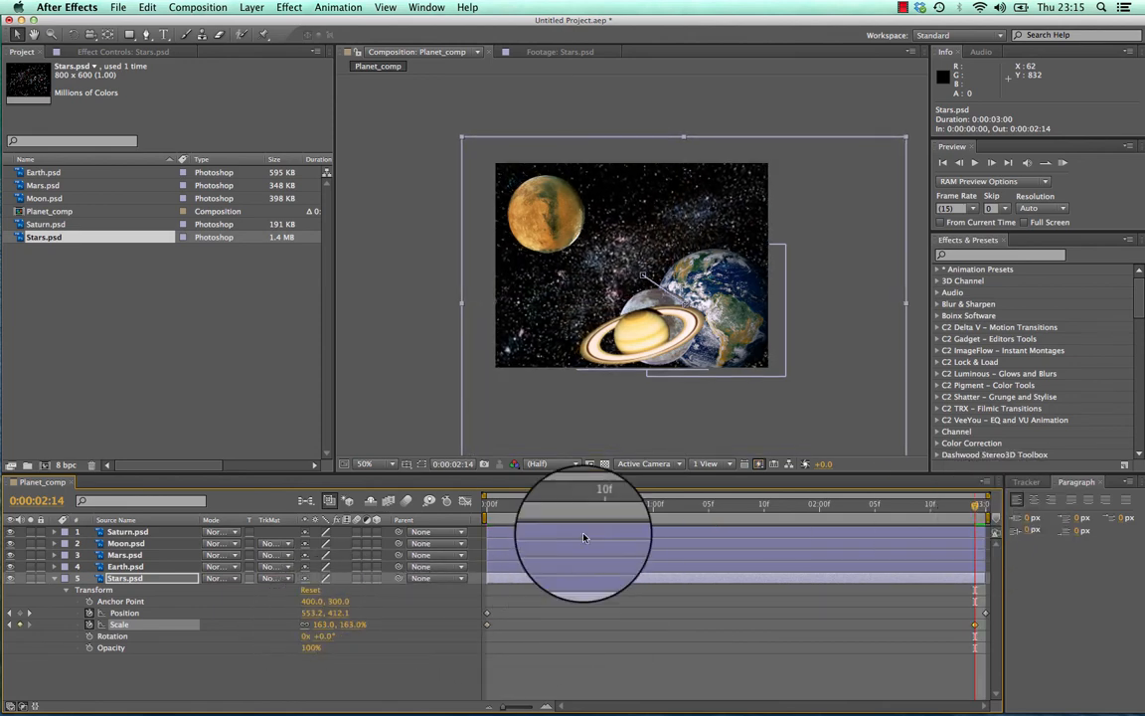
pyautogui.moveTo(580, 511); pyautogui.dragTo(375, 522)
pyautogui.press('space')
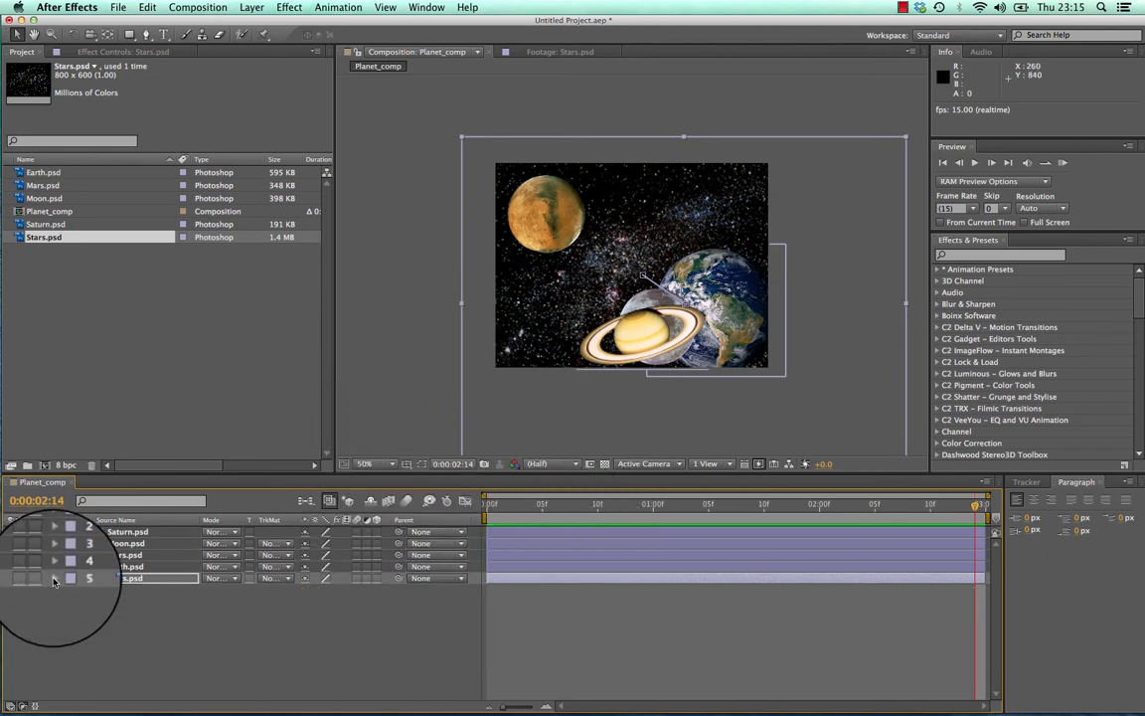
# Step: Review the planets' overlaps along the timeline and make the Saturn, Moon, Mars and Earth layers 3D, leaving Stars 2D
pyautogui.moveTo(530, 509); pyautogui.dragTo(851, 504)
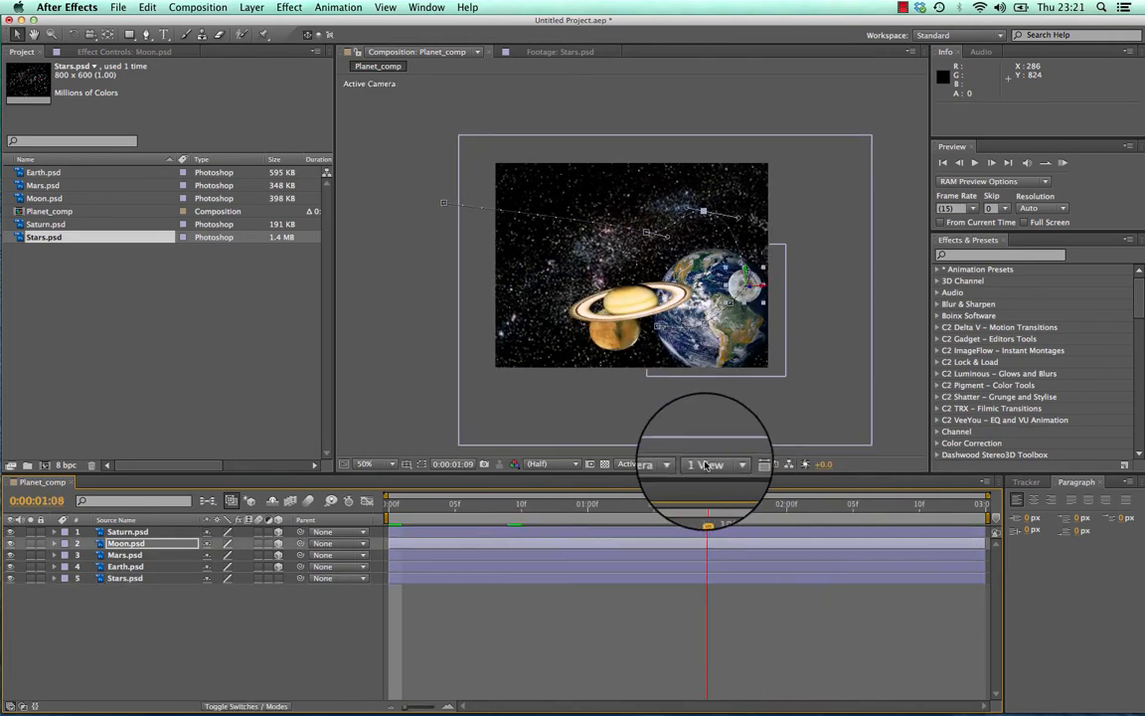
pyautogui.moveTo(706, 465); pyautogui.dragTo(558, 427)
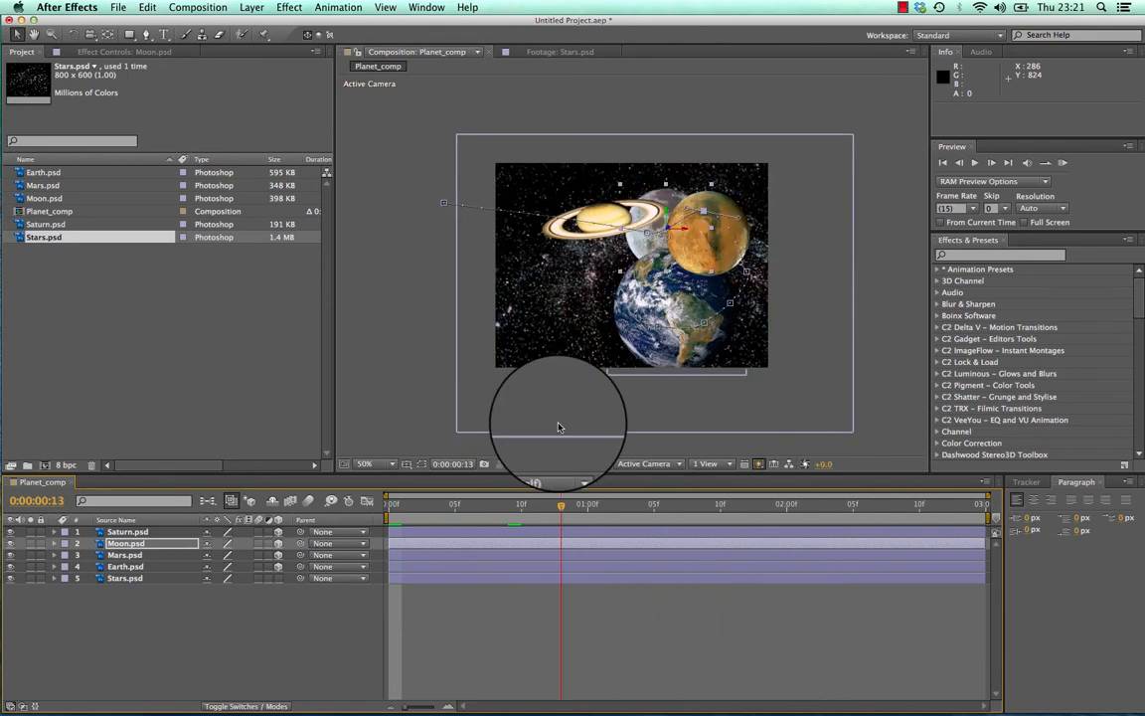
pyautogui.moveTo(558, 428); pyautogui.dragTo(529, 389)
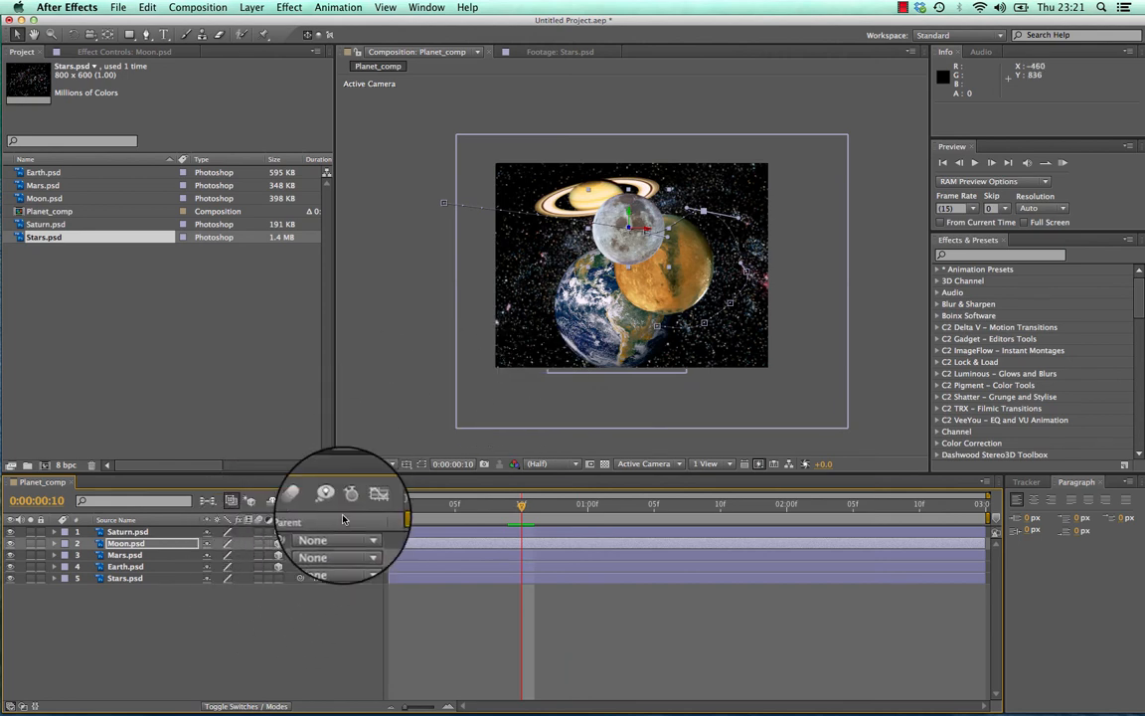
pyautogui.click(279, 544)
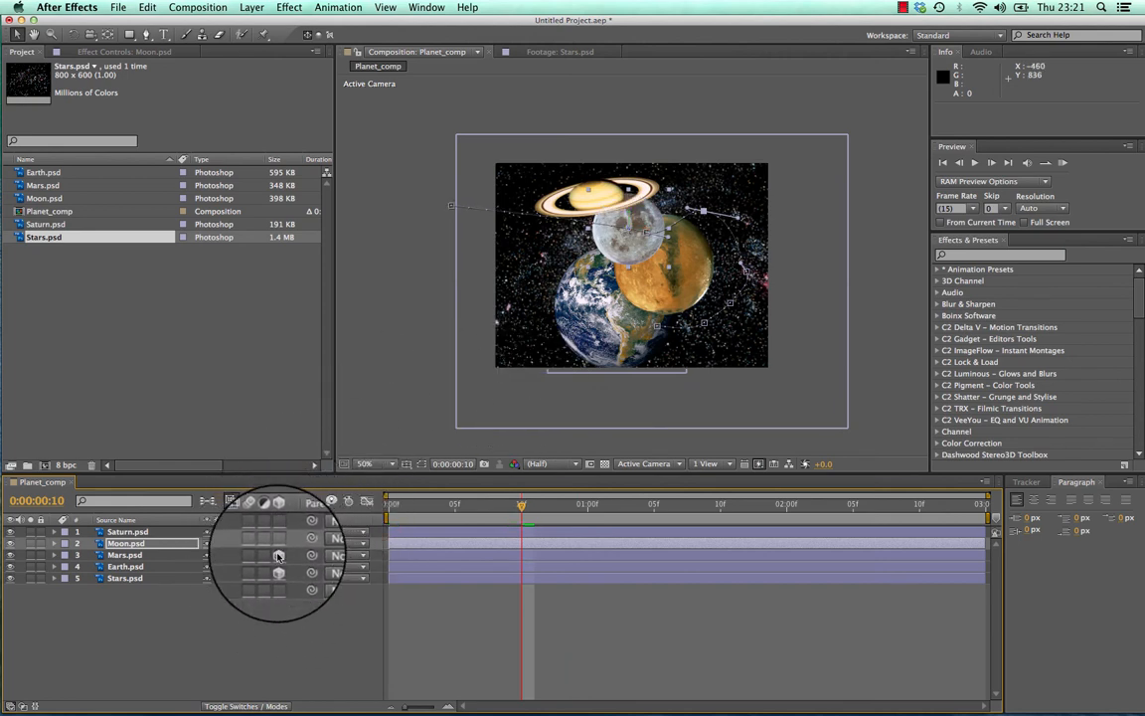
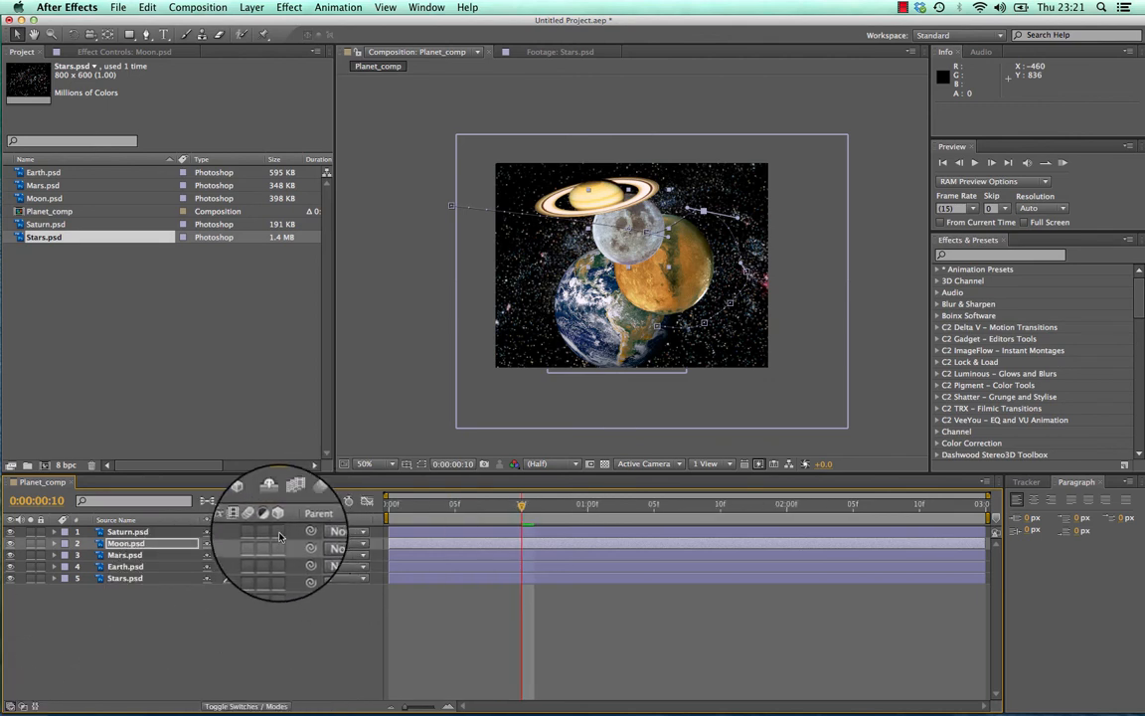
pyautogui.click(279, 556)
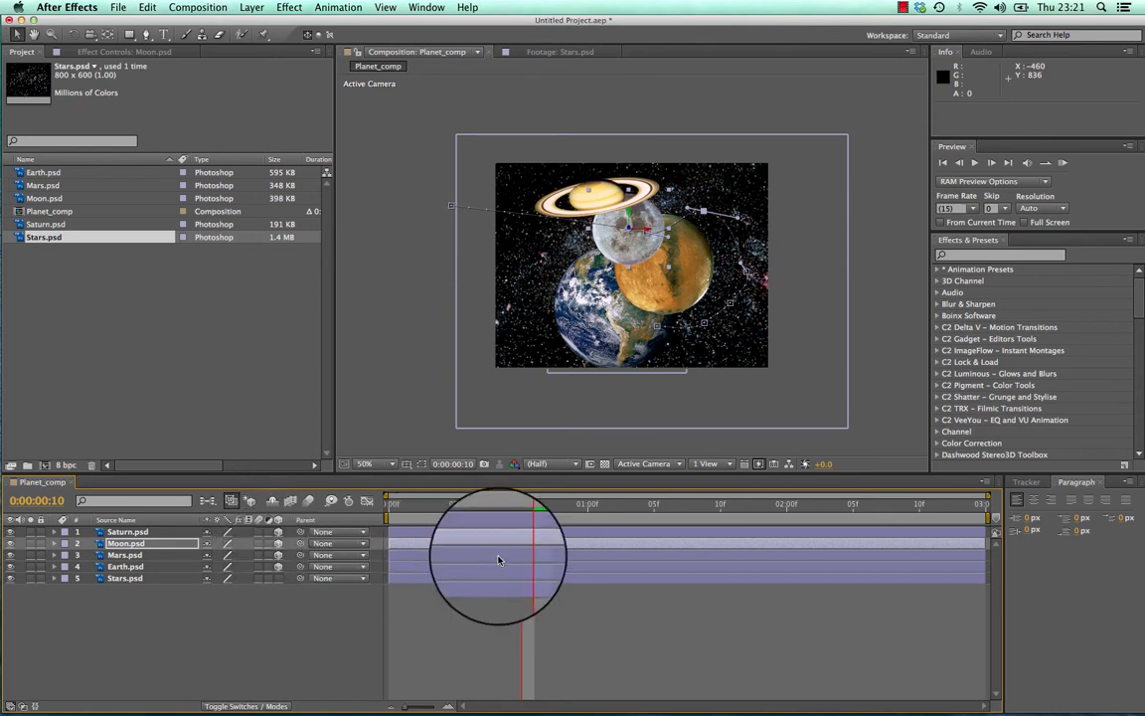
# Step: At 0:00:01:11, move the Moon layer below Earth in the layer stack and back up between Mars and Earth
pyautogui.moveTo(521, 505); pyautogui.dragTo(579, 507)
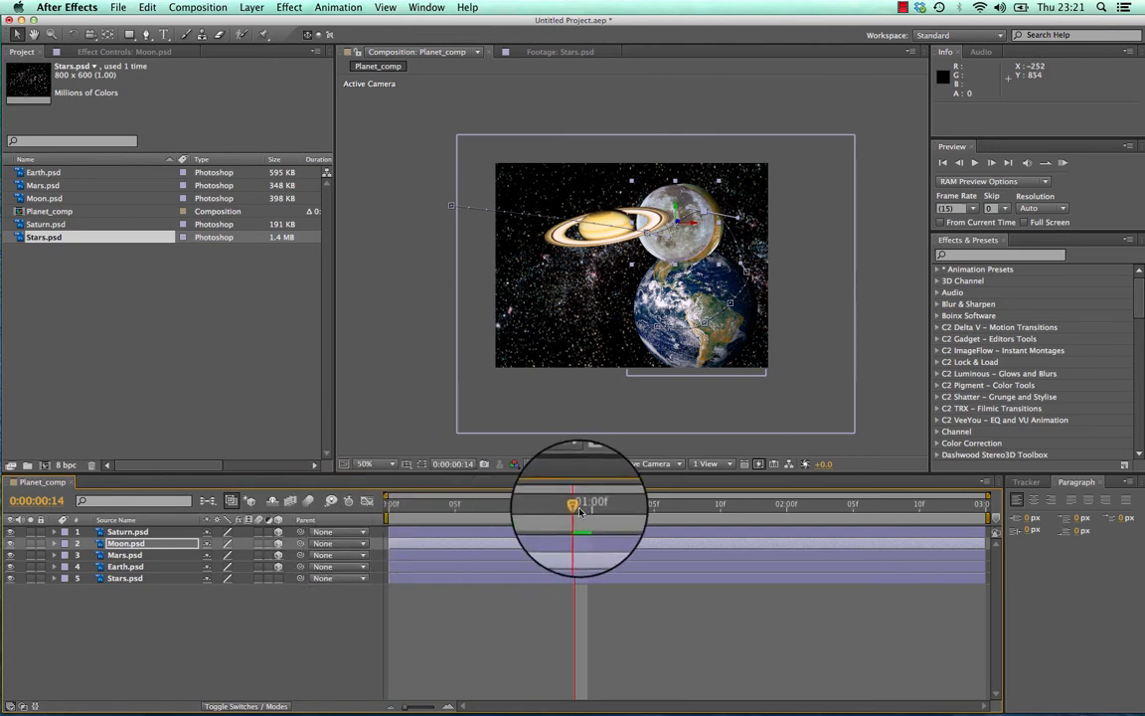
pyautogui.moveTo(577, 505); pyautogui.dragTo(734, 525)
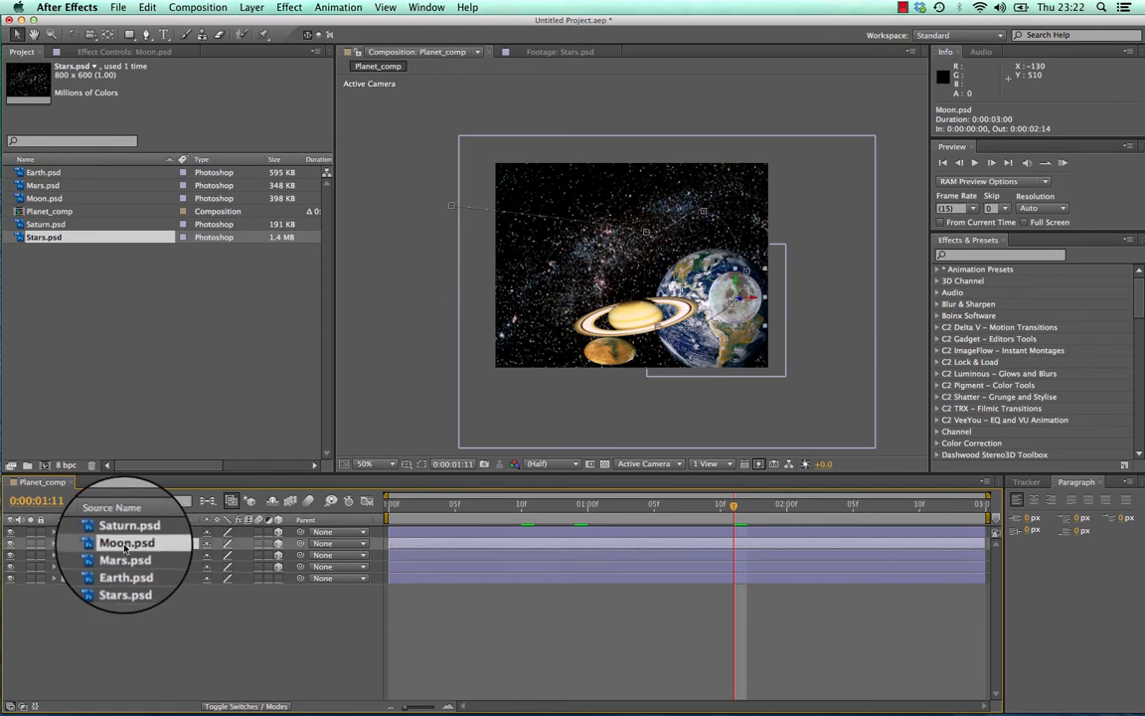
pyautogui.moveTo(127, 546); pyautogui.dragTo(127, 574)
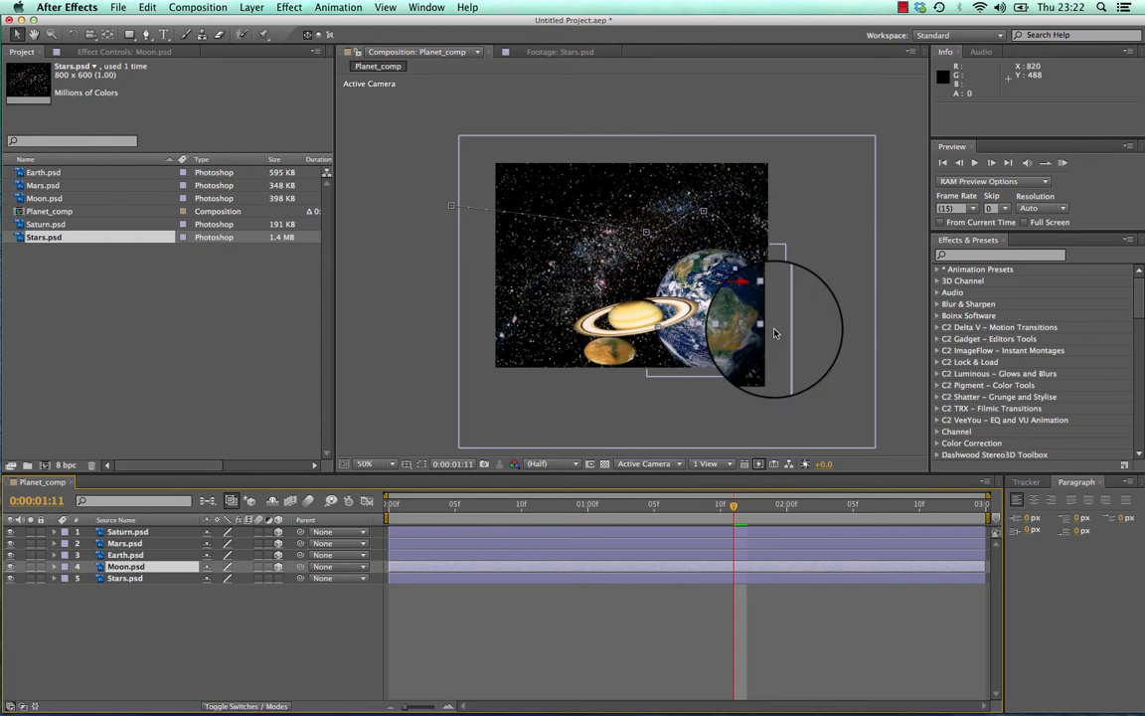
pyautogui.click(121, 583)
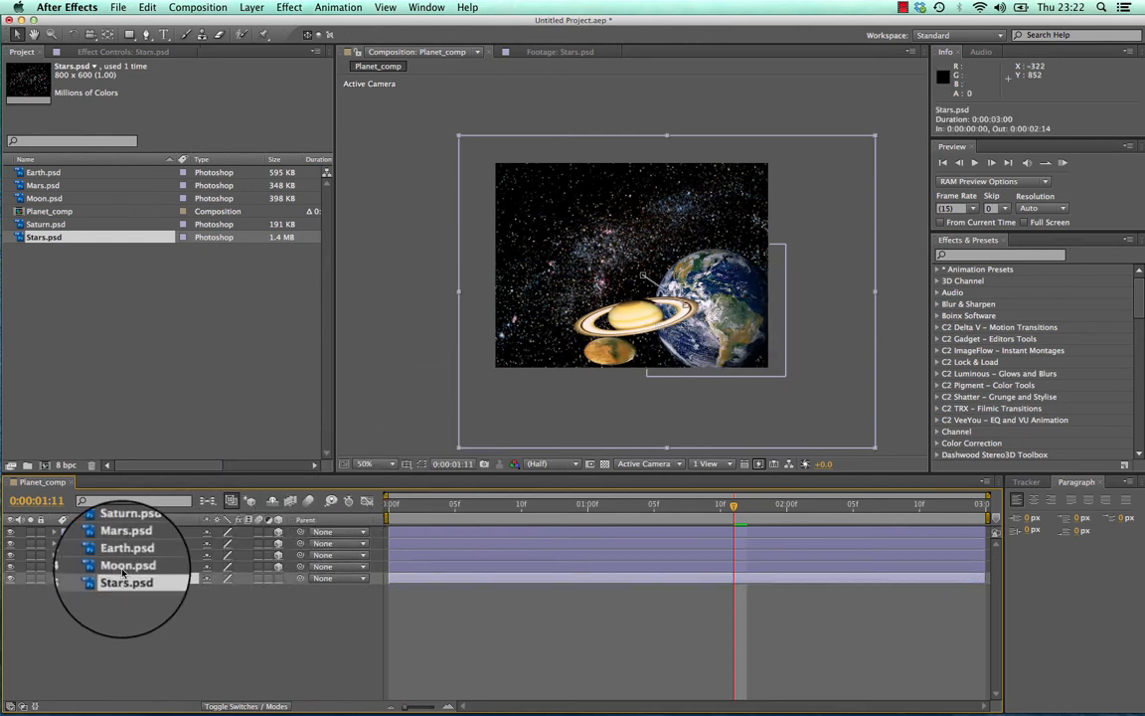
pyautogui.click(123, 568)
pyautogui.moveTo(124, 568); pyautogui.dragTo(116, 553)
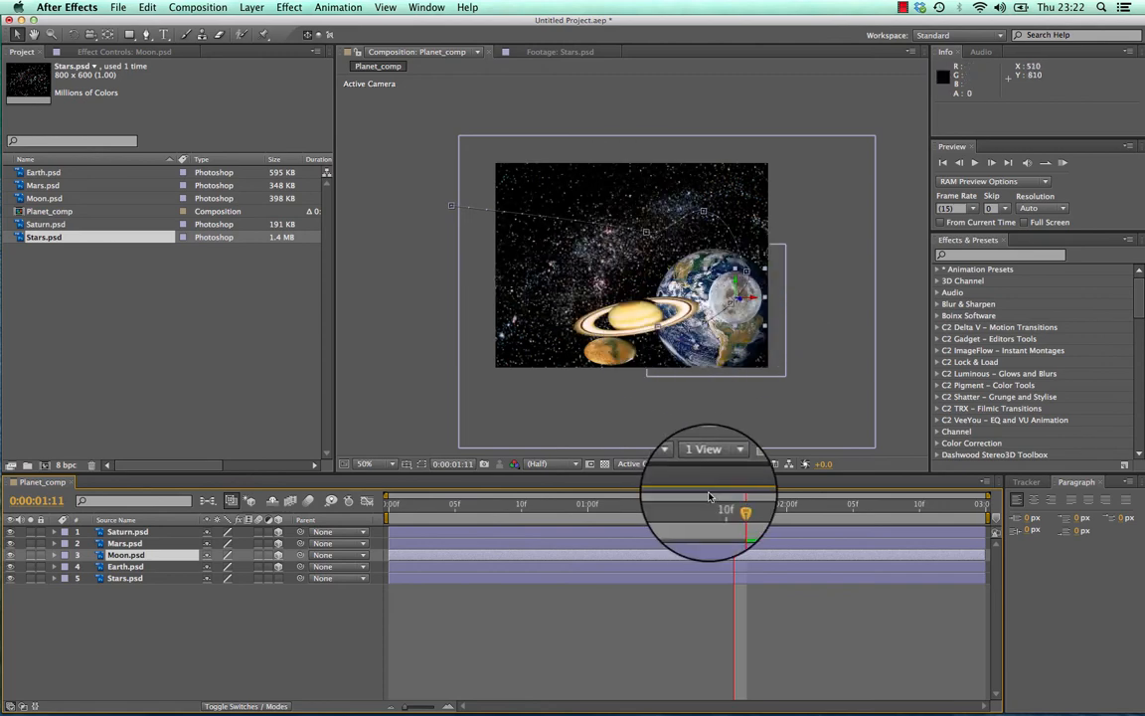
# Step: Try moving the Moon down in front of Earth to position 624.5, 229.7 at 0:00:01:03, and undo the move
pyautogui.moveTo(736, 500); pyautogui.dragTo(495, 506)
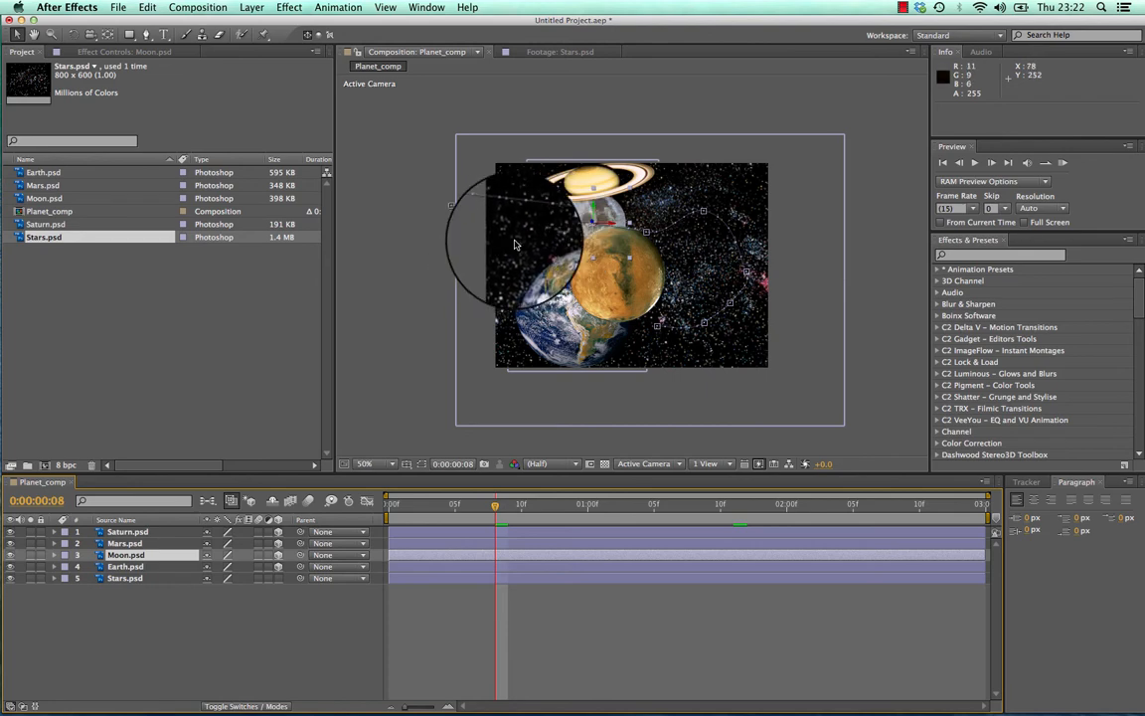
pyautogui.moveTo(489, 518); pyautogui.dragTo(626, 454)
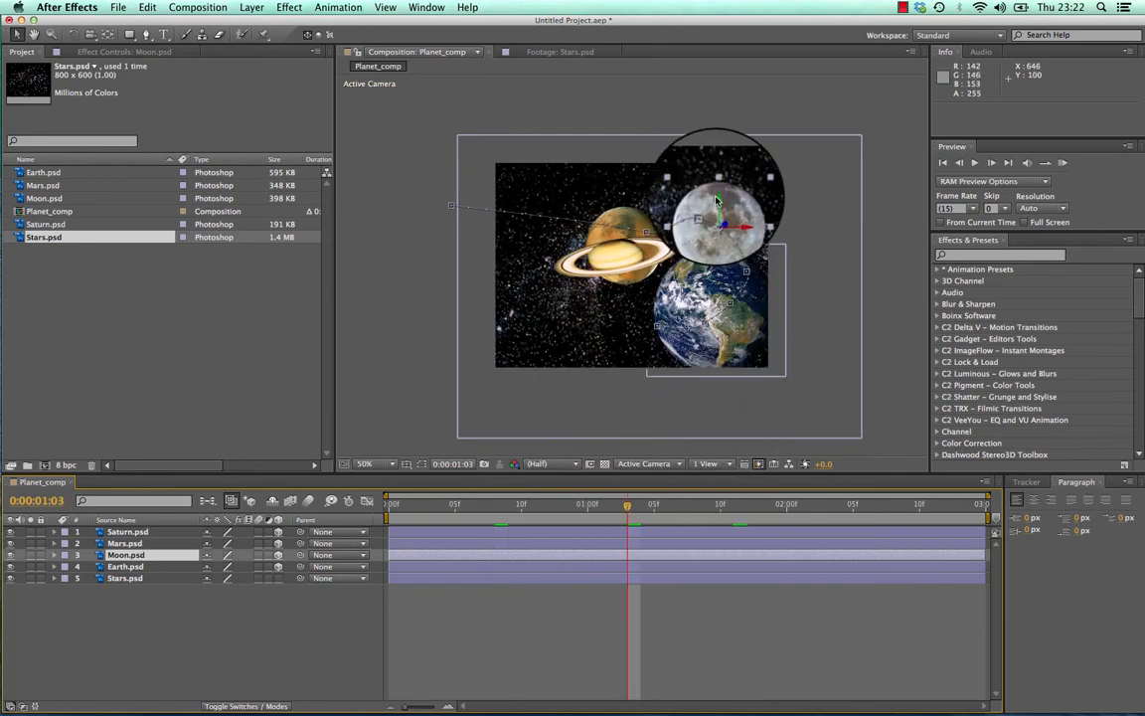
pyautogui.moveTo(708, 205); pyautogui.dragTo(709, 245)
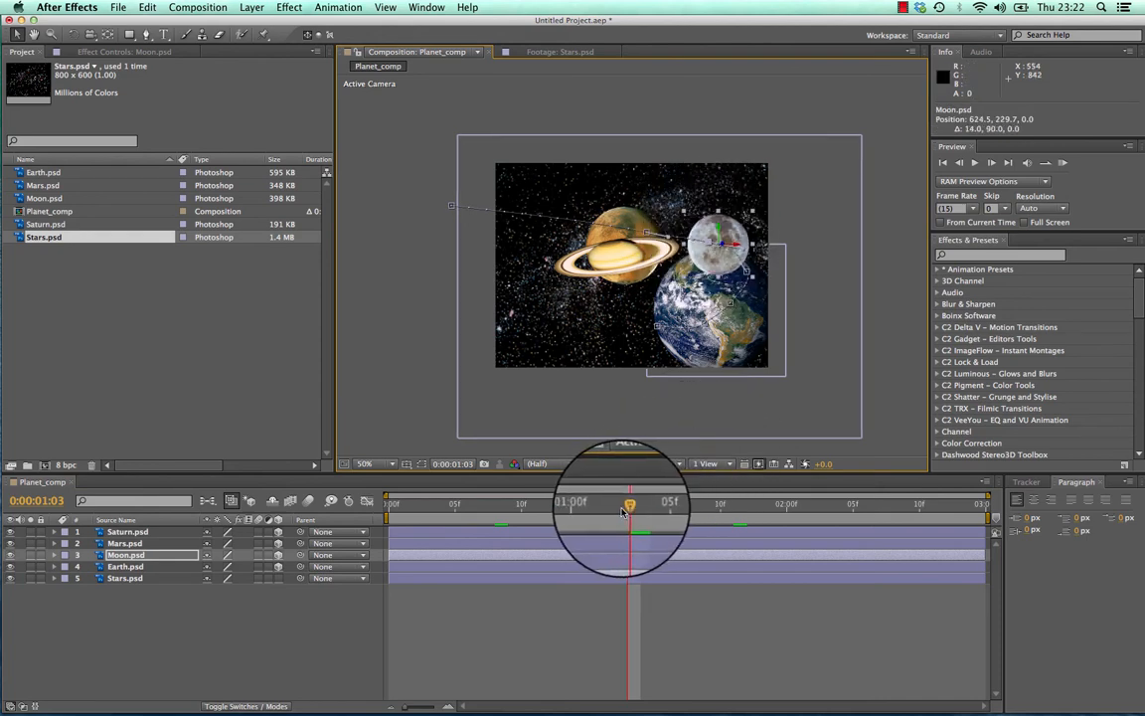
pyautogui.moveTo(627, 504); pyautogui.dragTo(628, 471)
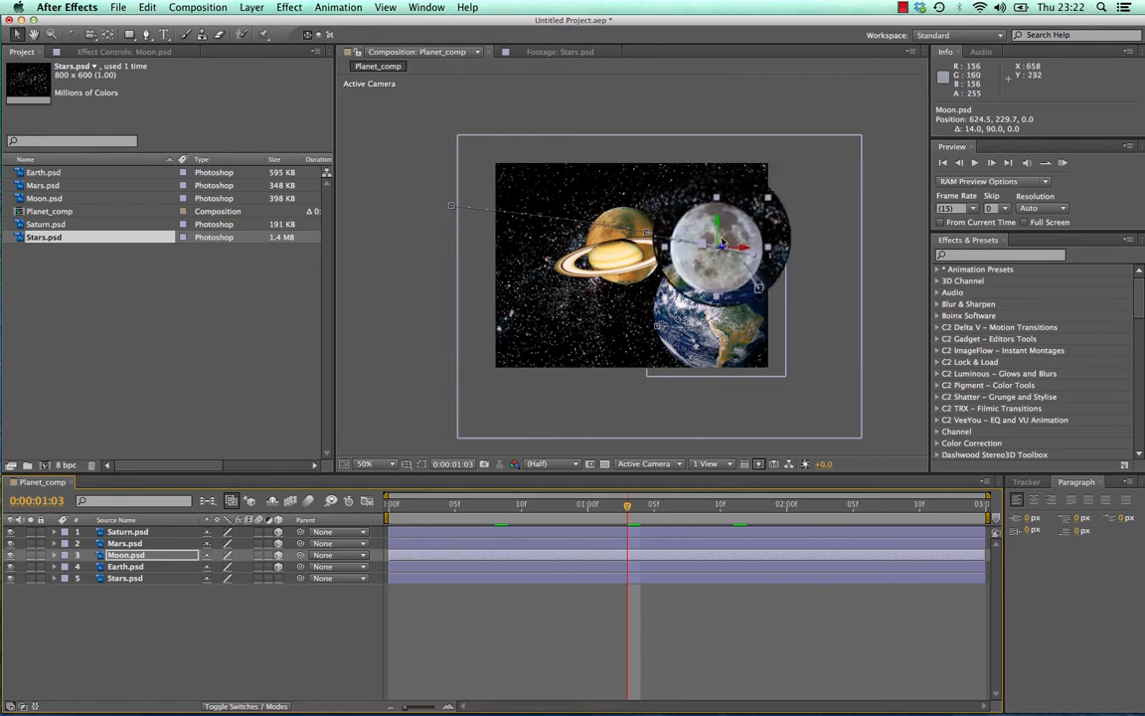
pyautogui.press('super+z')
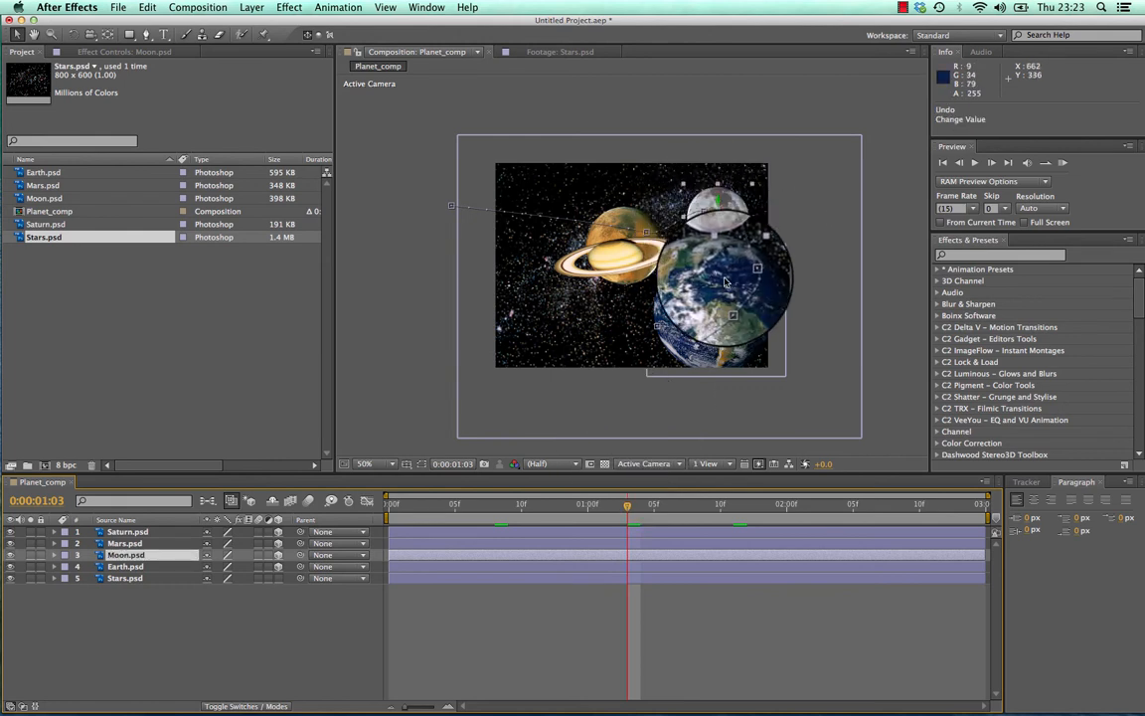
# Step: Switch the composition to the Top view at 0:00:00:07 and select the four planet layers together
pyautogui.moveTo(627, 503); pyautogui.dragTo(477, 512)
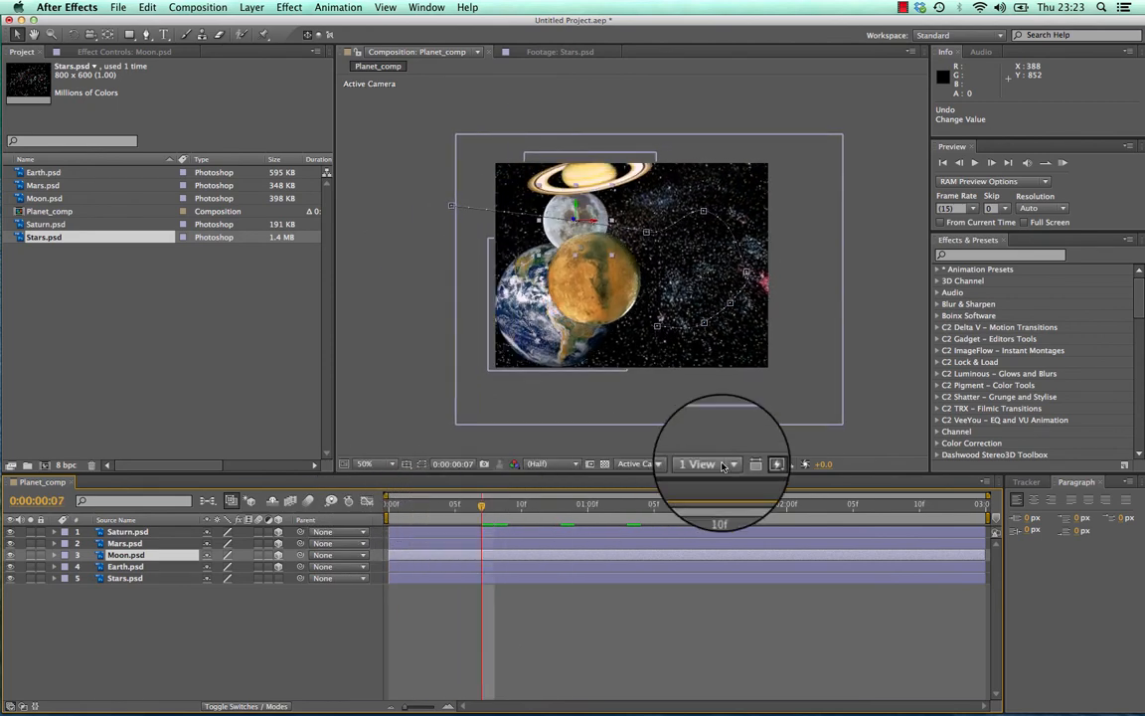
pyautogui.click(636, 464)
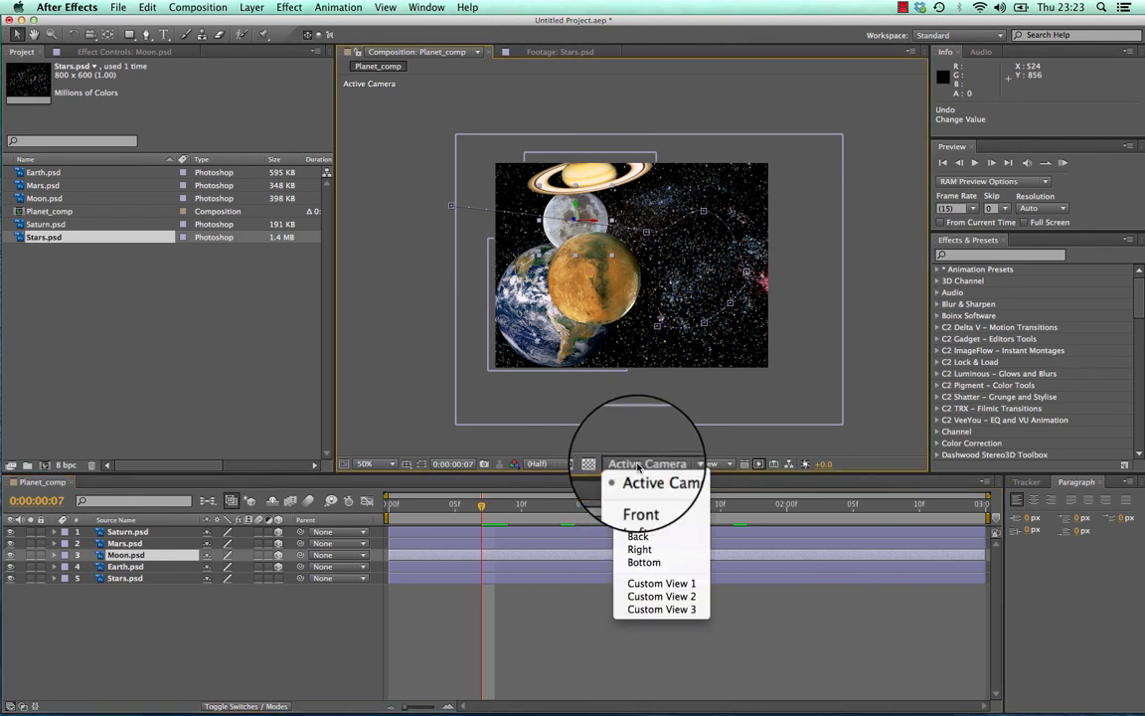
pyautogui.click(641, 524)
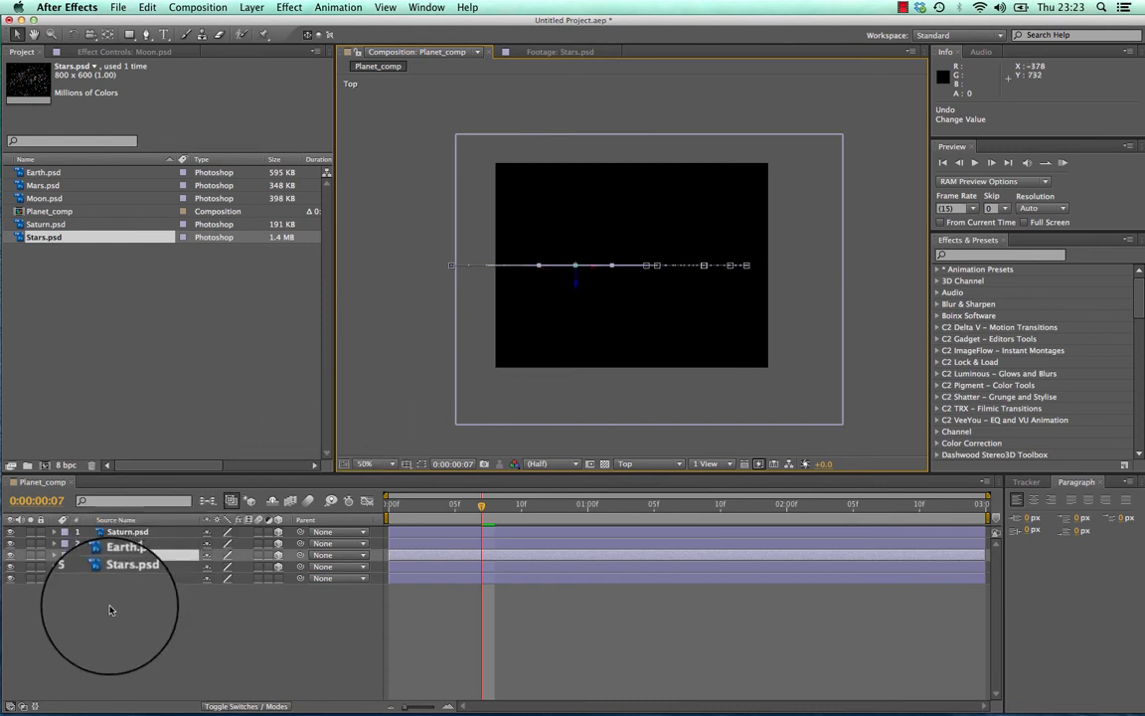
pyautogui.click(97, 632)
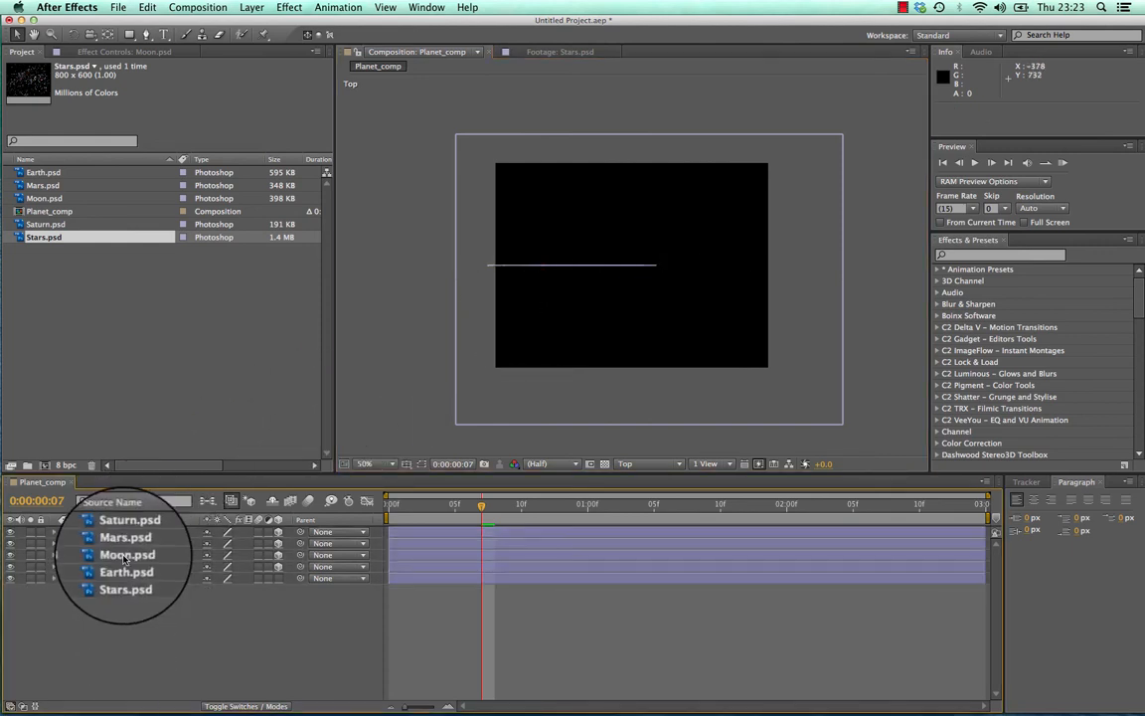
pyautogui.click(110, 566)
pyautogui.keyDown('shift'); pyautogui.click(119, 532); pyautogui.keyUp('shift')
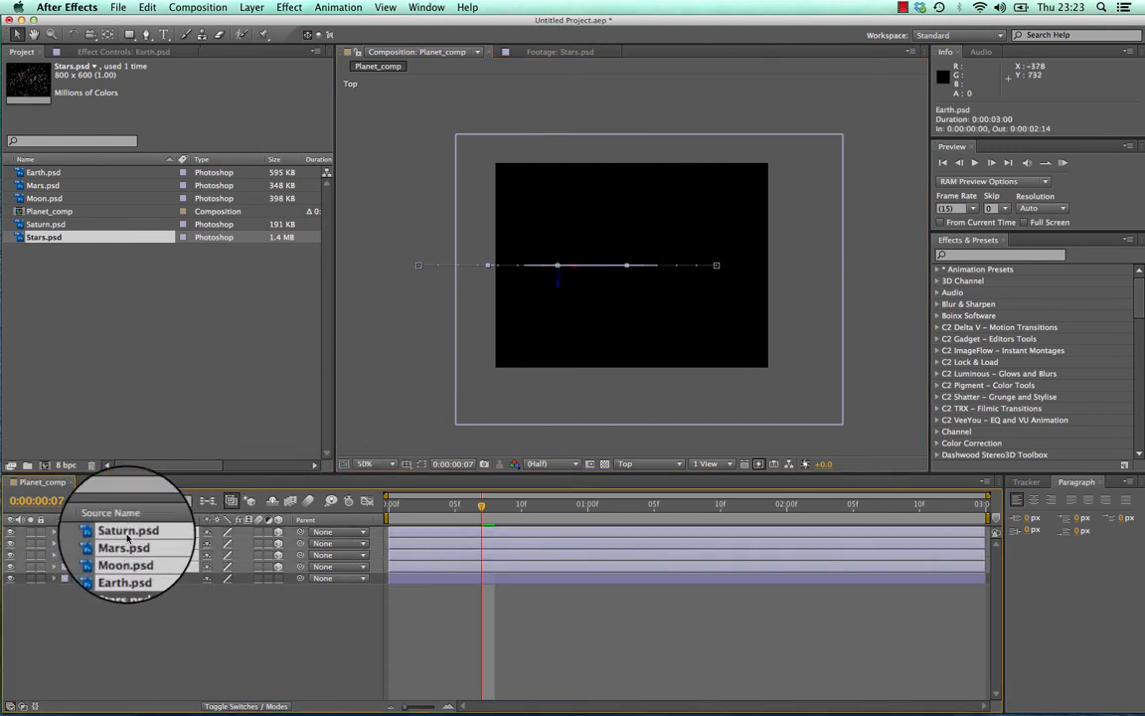
pyautogui.moveTo(626, 369); pyautogui.dragTo(562, 288)
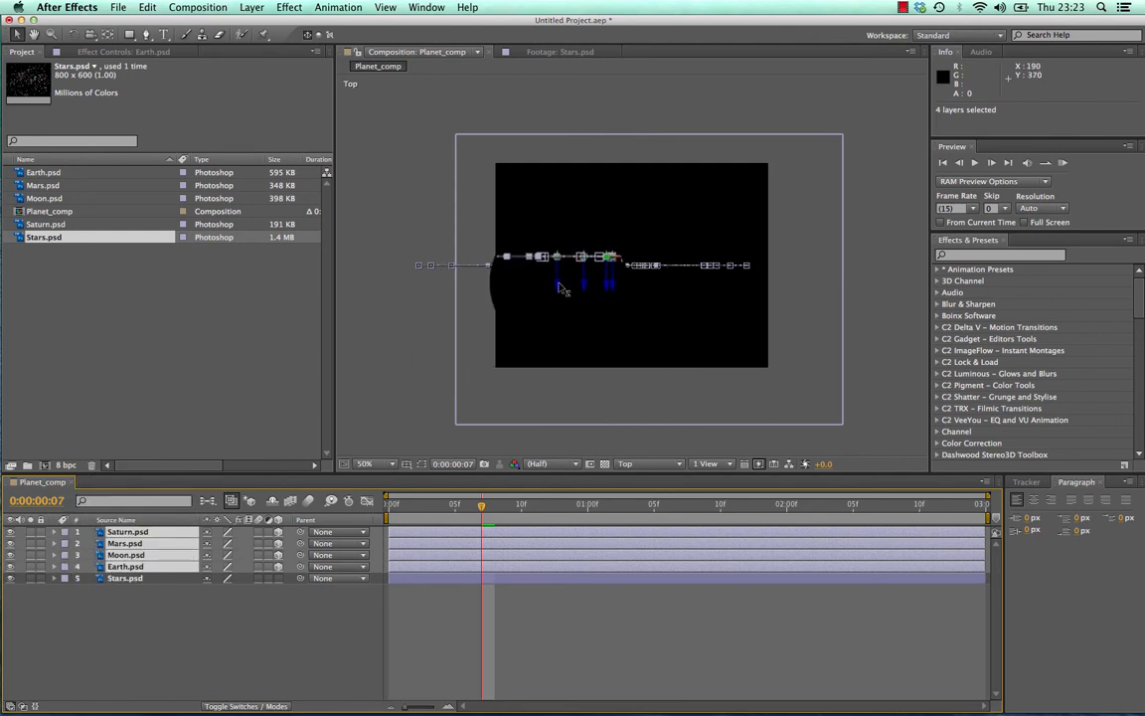
# Step: Select the Earth, Moon, Mars and Saturn layers one at a time to examine their depth placement in the Top view
pyautogui.click(125, 567)
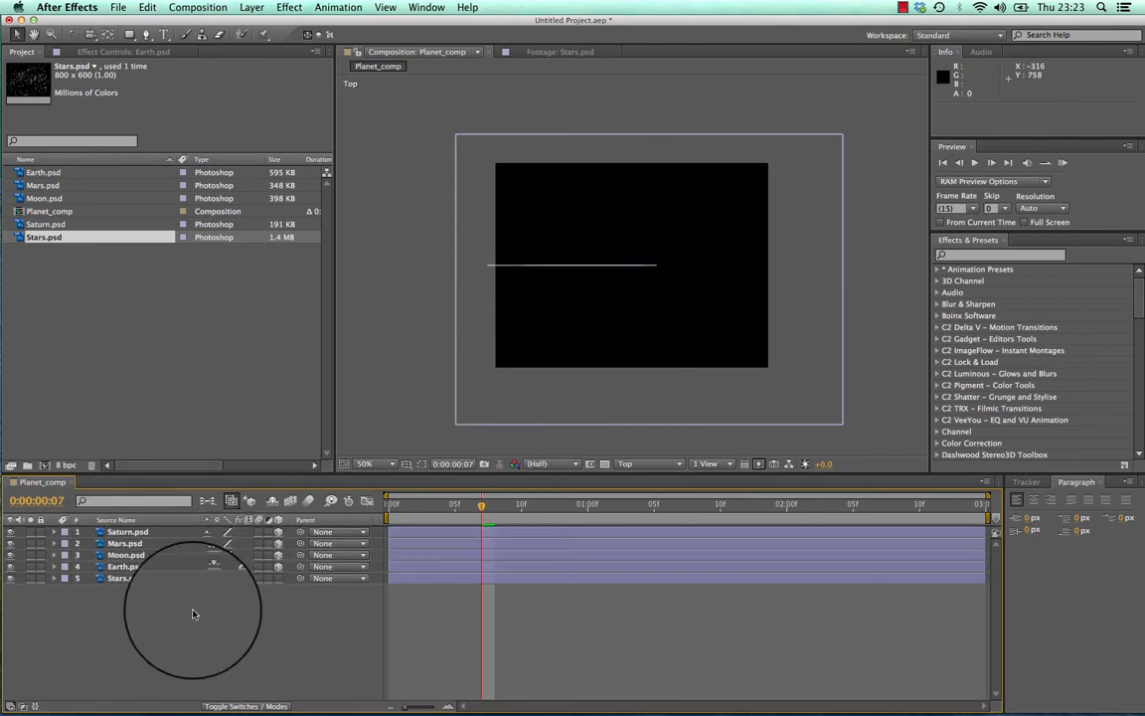
pyautogui.click(130, 555)
pyautogui.click(139, 544)
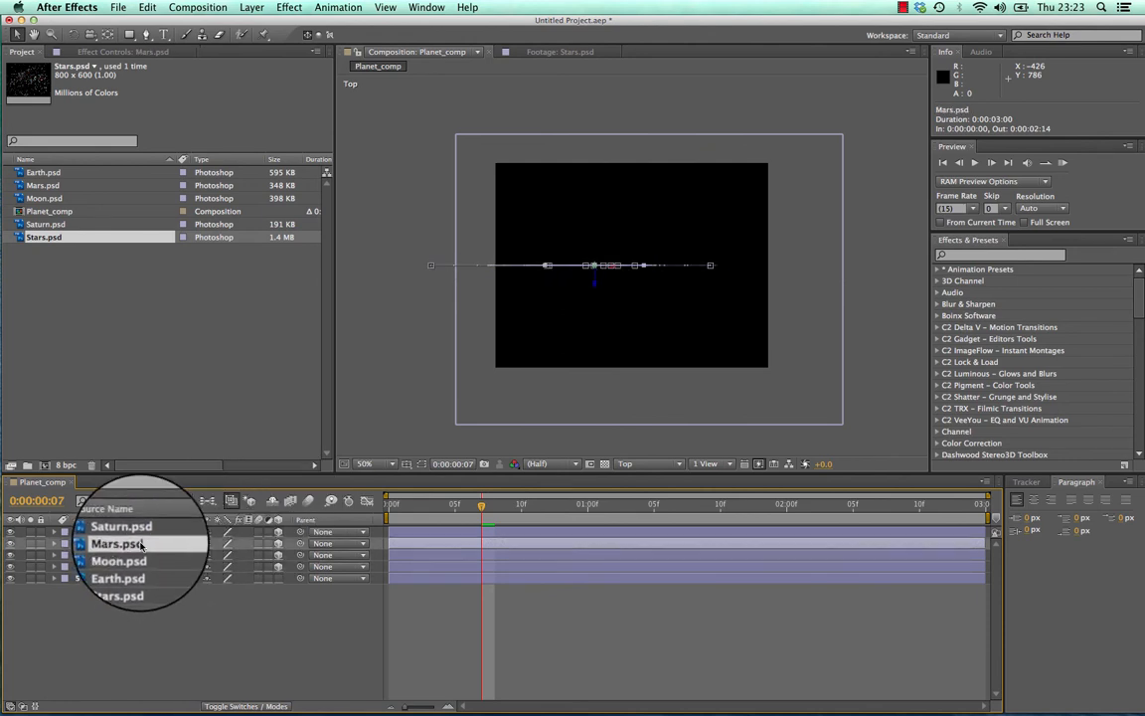
pyautogui.click(139, 532)
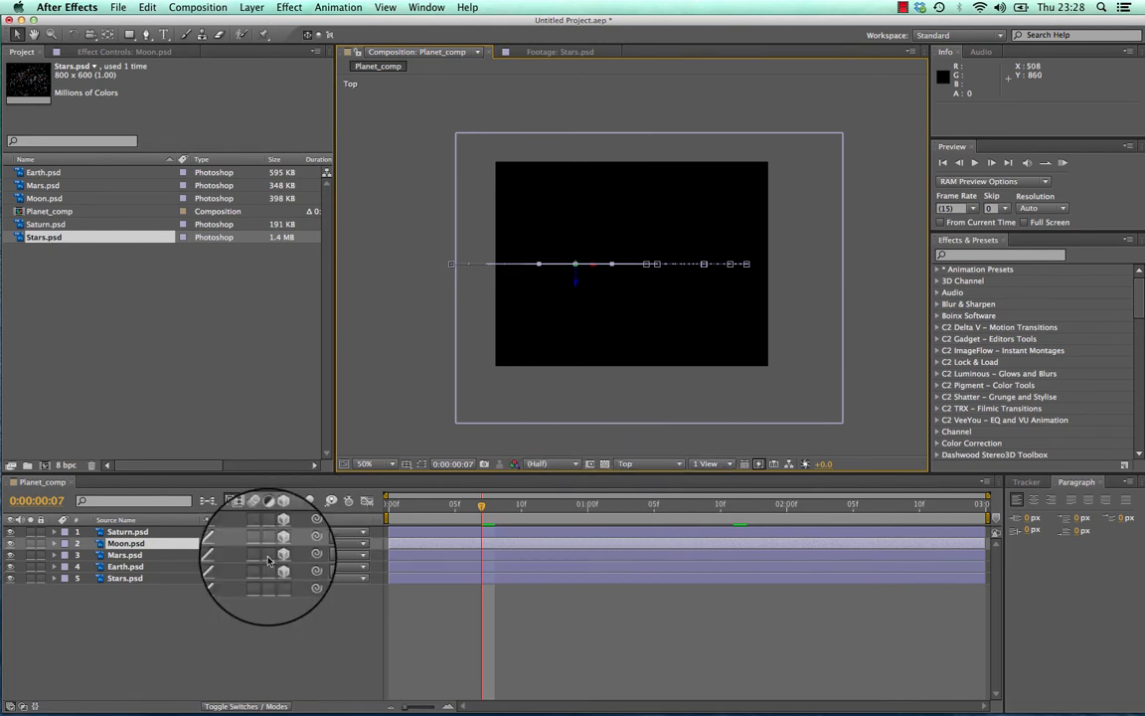
pyautogui.click(137, 532)
pyautogui.click(135, 544)
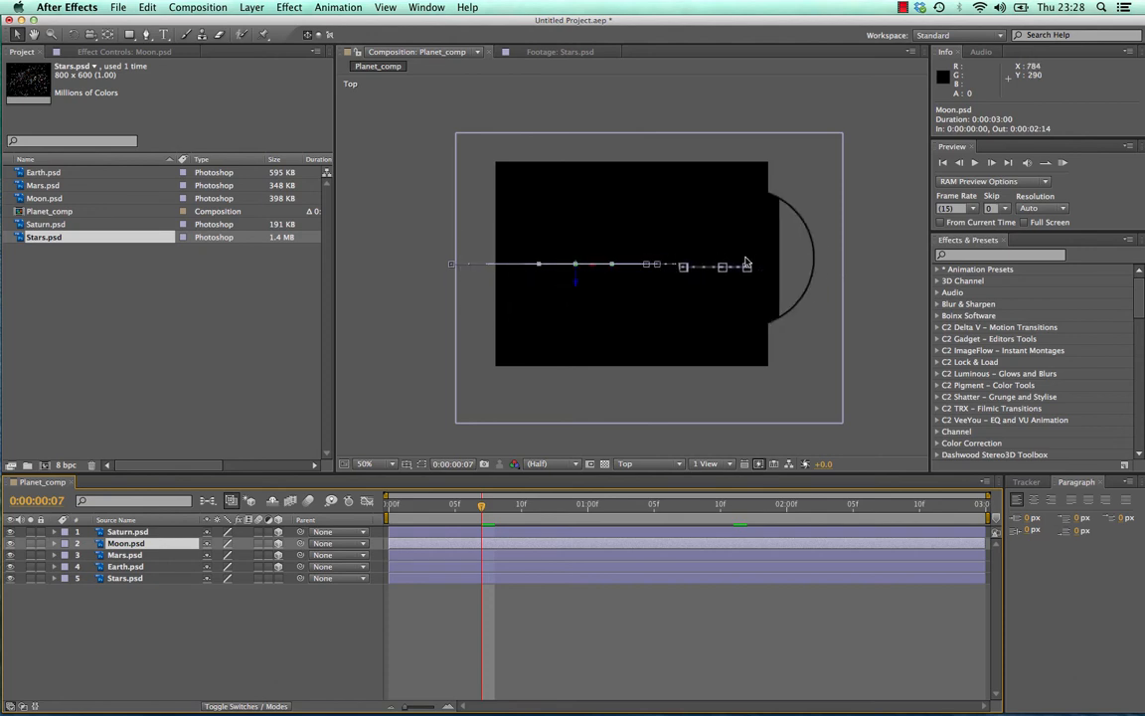
pyautogui.click(127, 532)
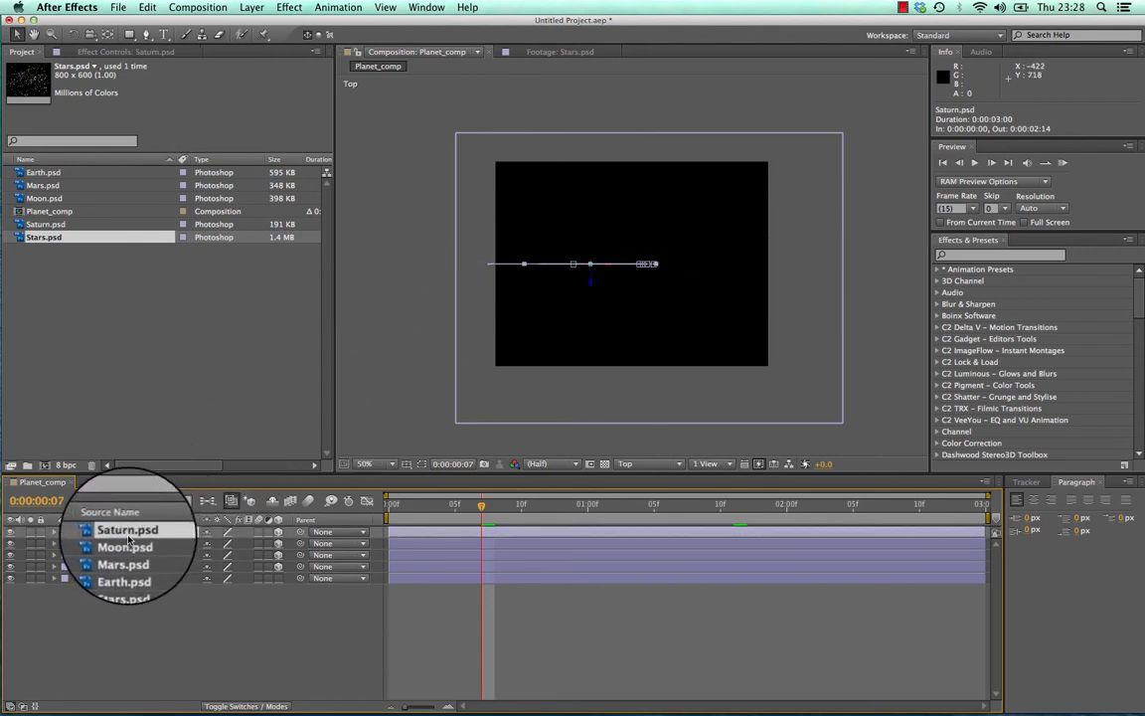
# Step: Examine the depth placement of the Earth, Mars and Moon layers in the Top view at different magnifications
pyautogui.click(127, 544)
pyautogui.click(117, 565)
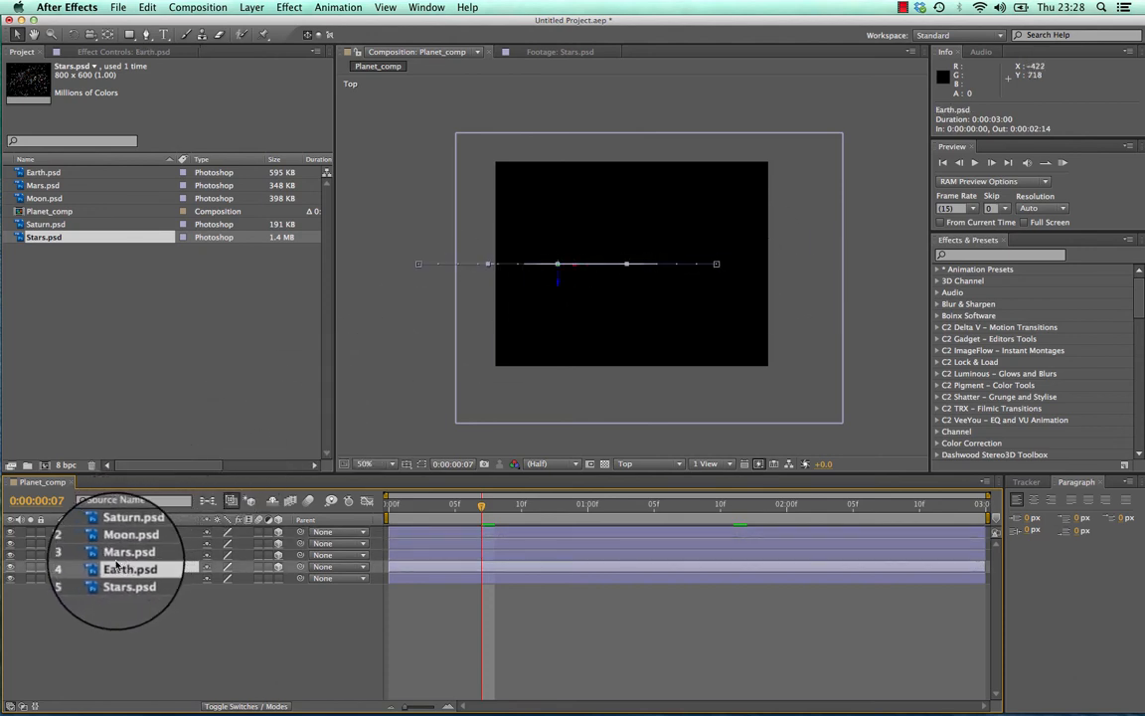
pyautogui.scroll(-5, 651, 278)
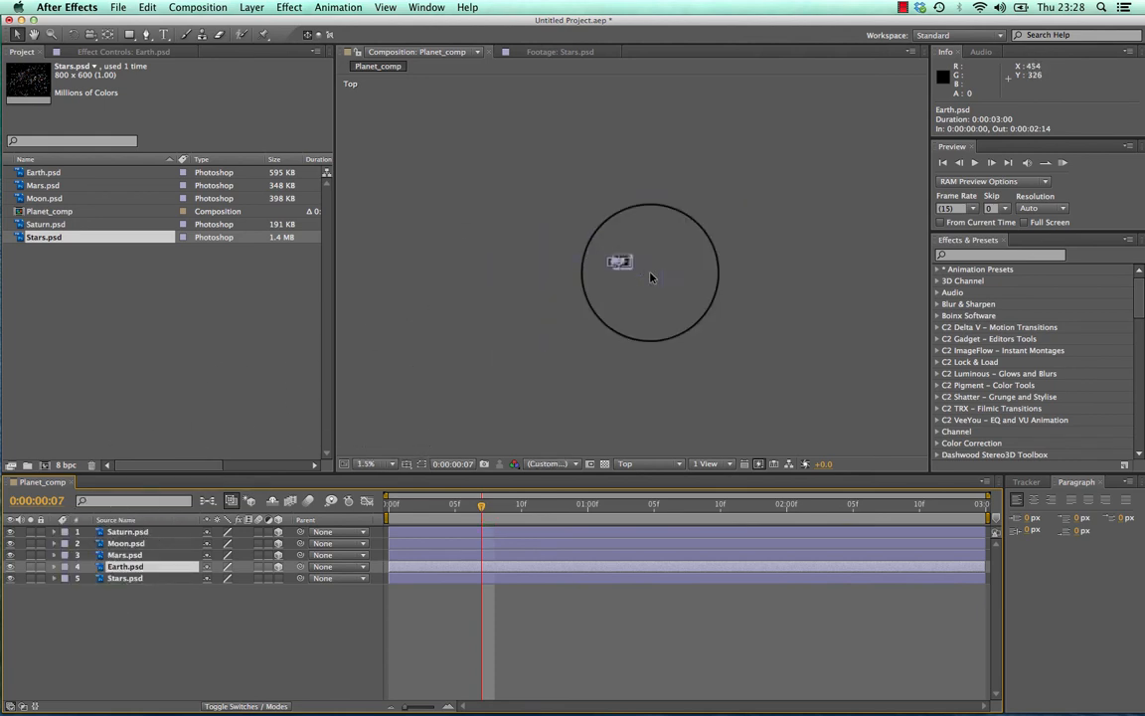
pyautogui.scroll(7, 652, 278)
pyautogui.scroll(-2, 652, 277)
pyautogui.scroll(2, 652, 278)
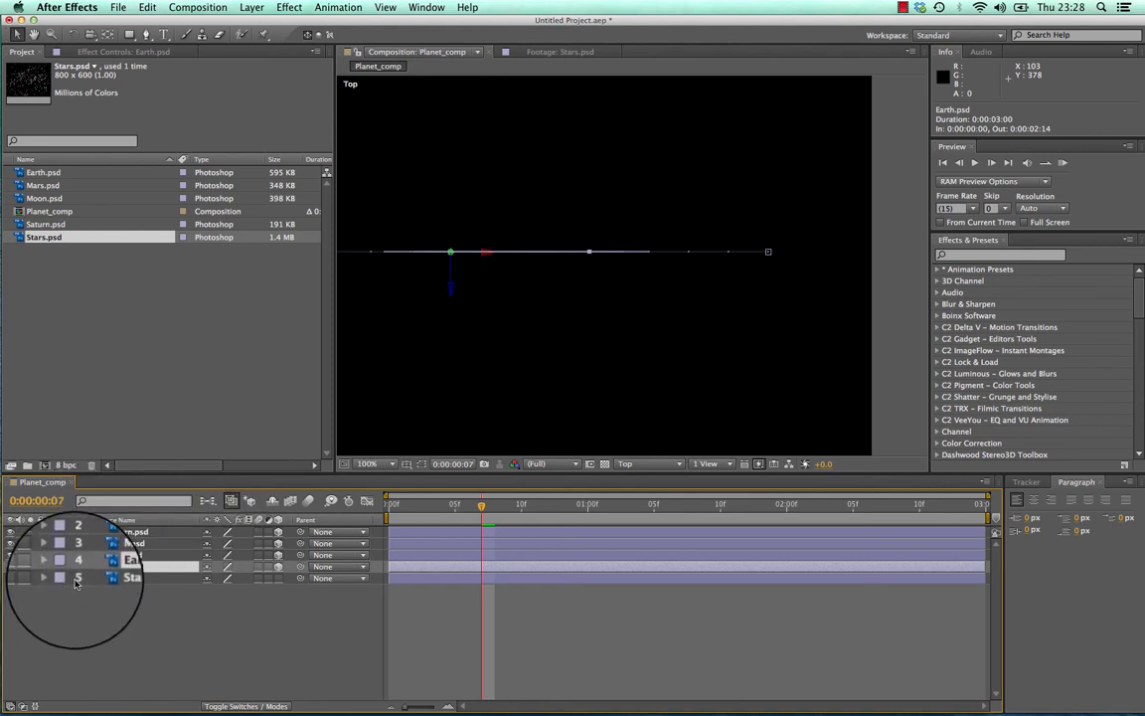
pyautogui.click(120, 555)
pyautogui.click(133, 543)
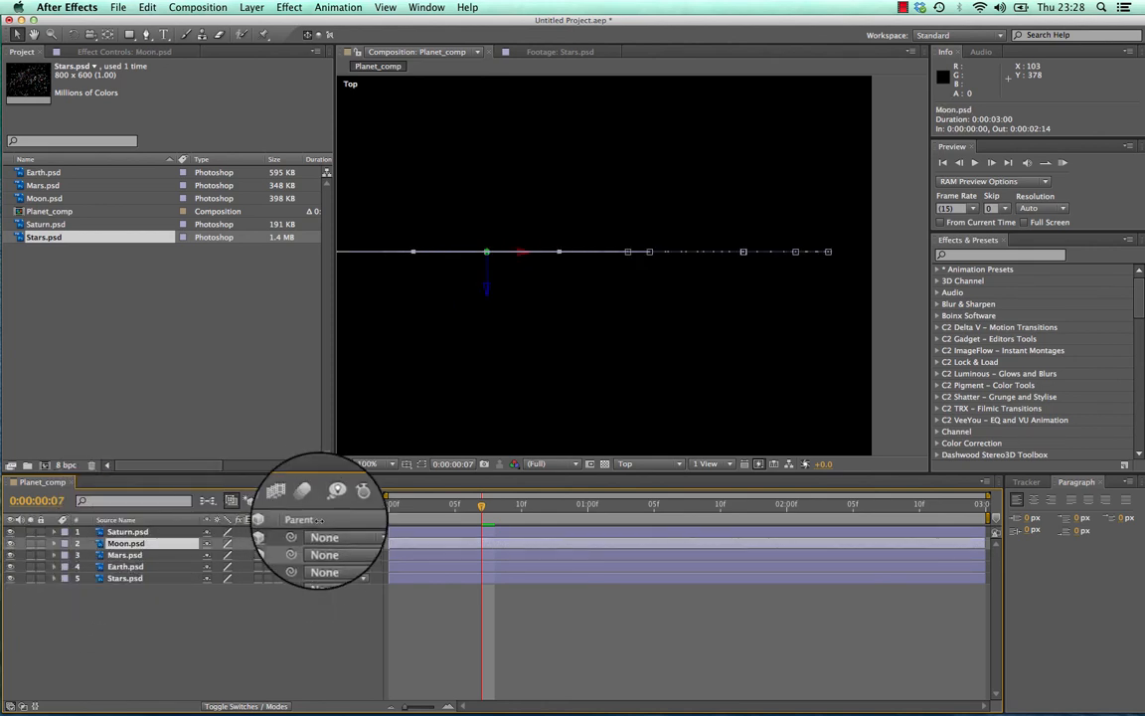
pyautogui.scroll(-4, 639, 335)
pyautogui.scroll(1, 639, 336)
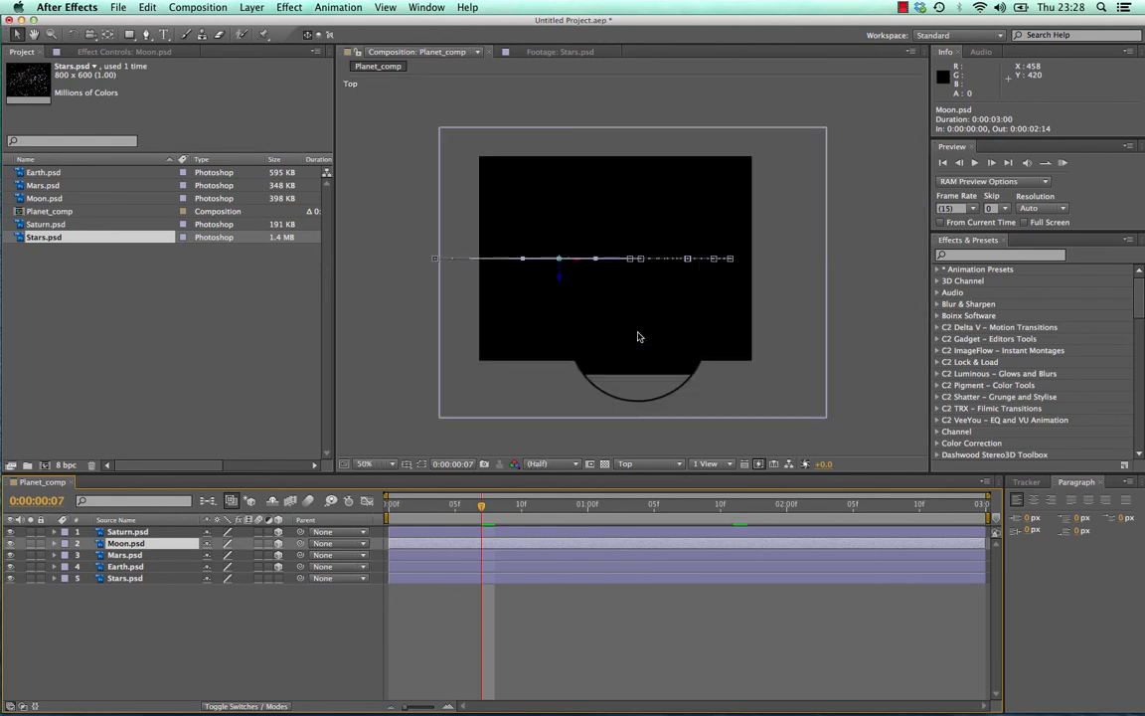
pyautogui.moveTo(711, 353); pyautogui.dragTo(608, 346)
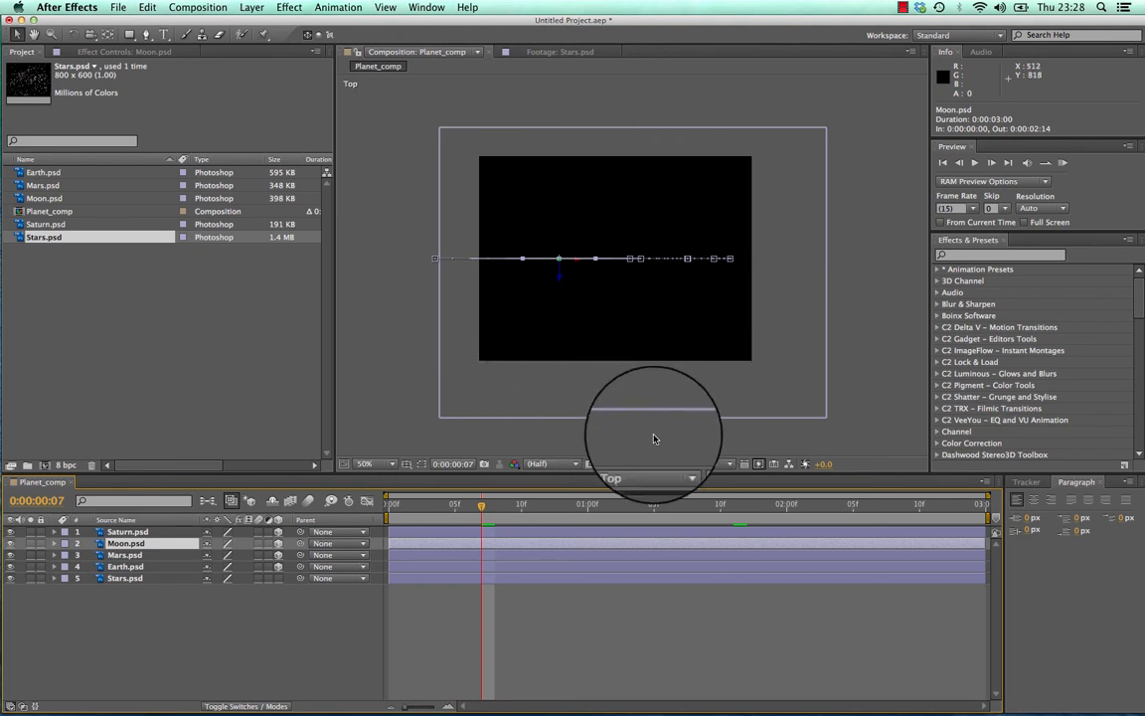
pyautogui.press('.')
pyautogui.scroll(-1, 700, 331)
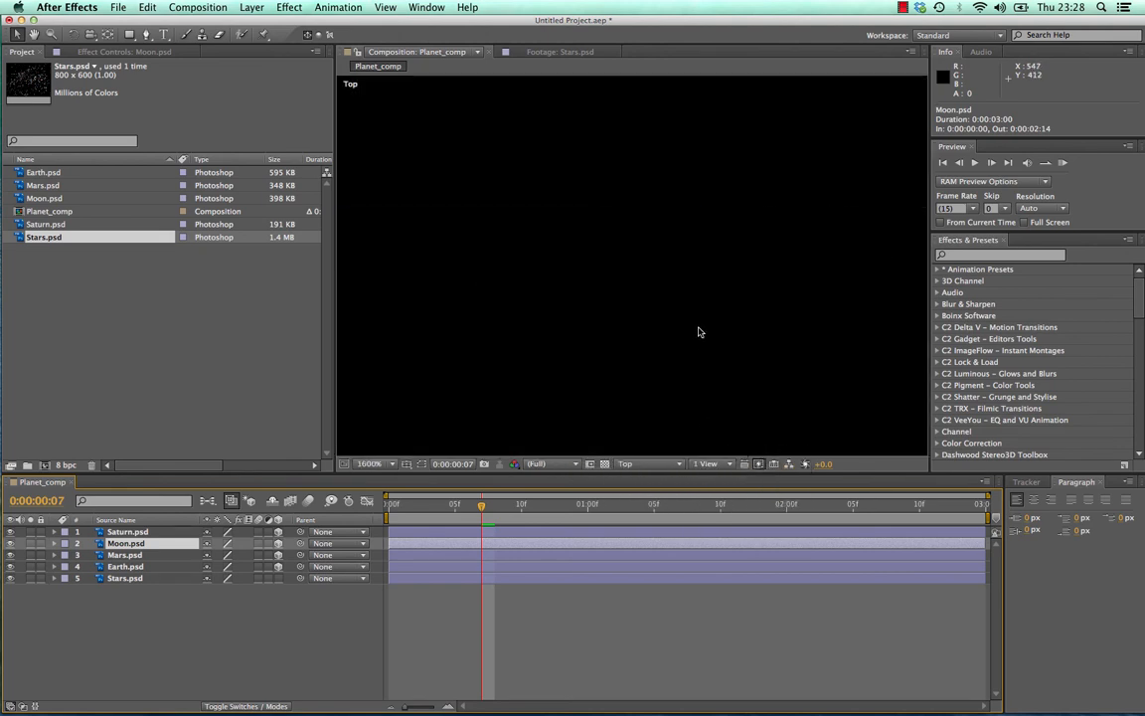
# Step: Split the composition viewer into 2 Views - Horizontal and make the Active Camera view the active one
pyautogui.click(710, 465)
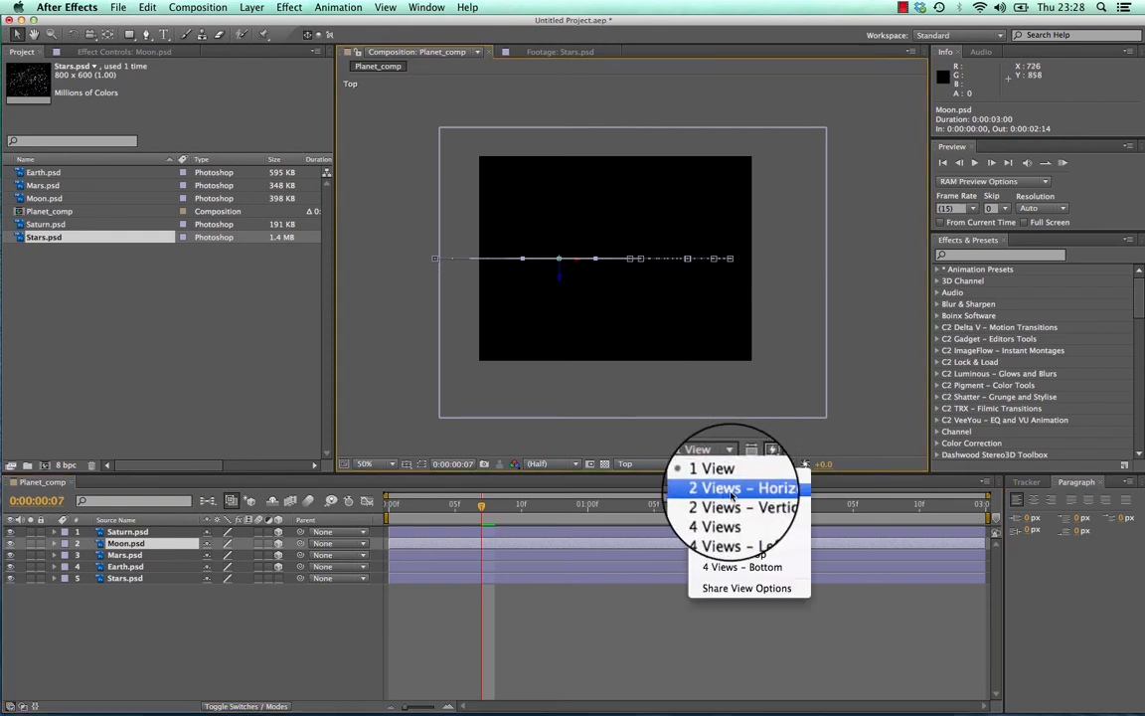
pyautogui.click(725, 494)
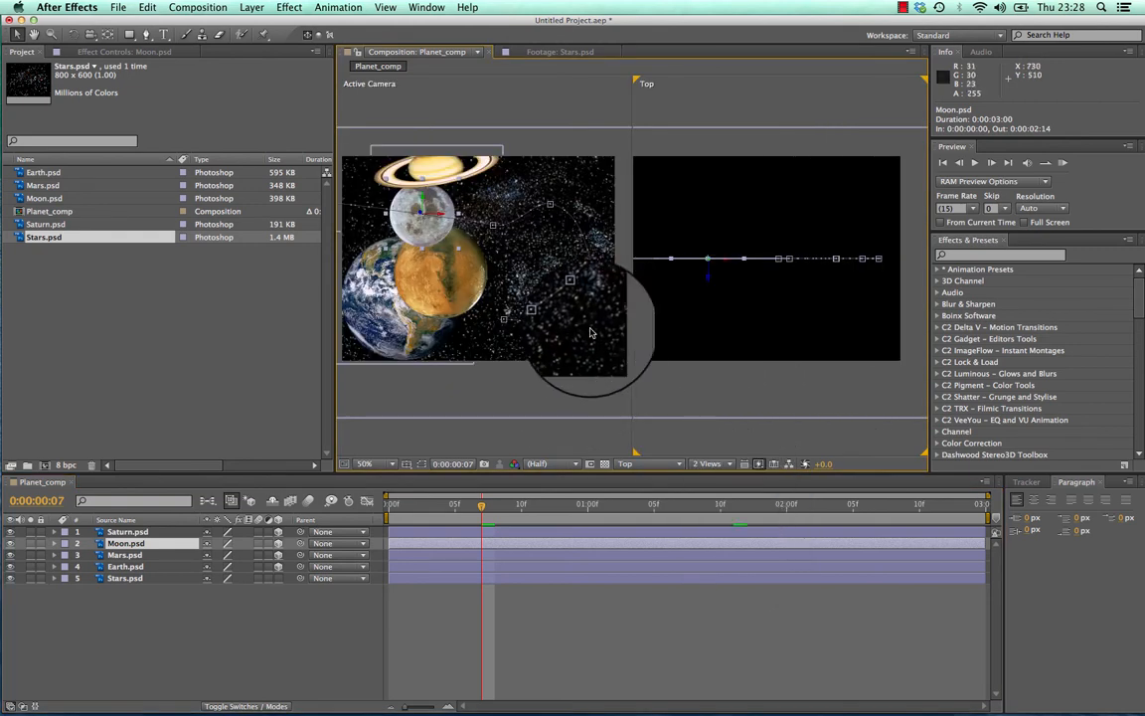
pyautogui.click(407, 92)
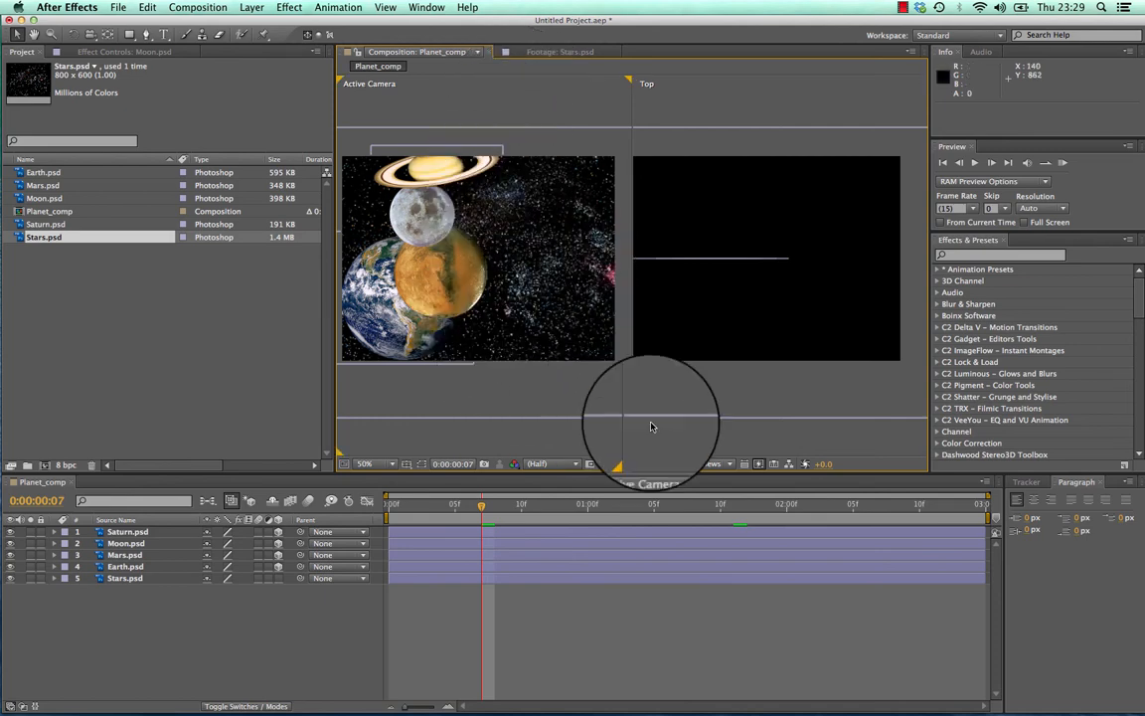
# Step: Try showing the Top view in place of the Active Camera view, and restore Active Camera
pyautogui.click(662, 468)
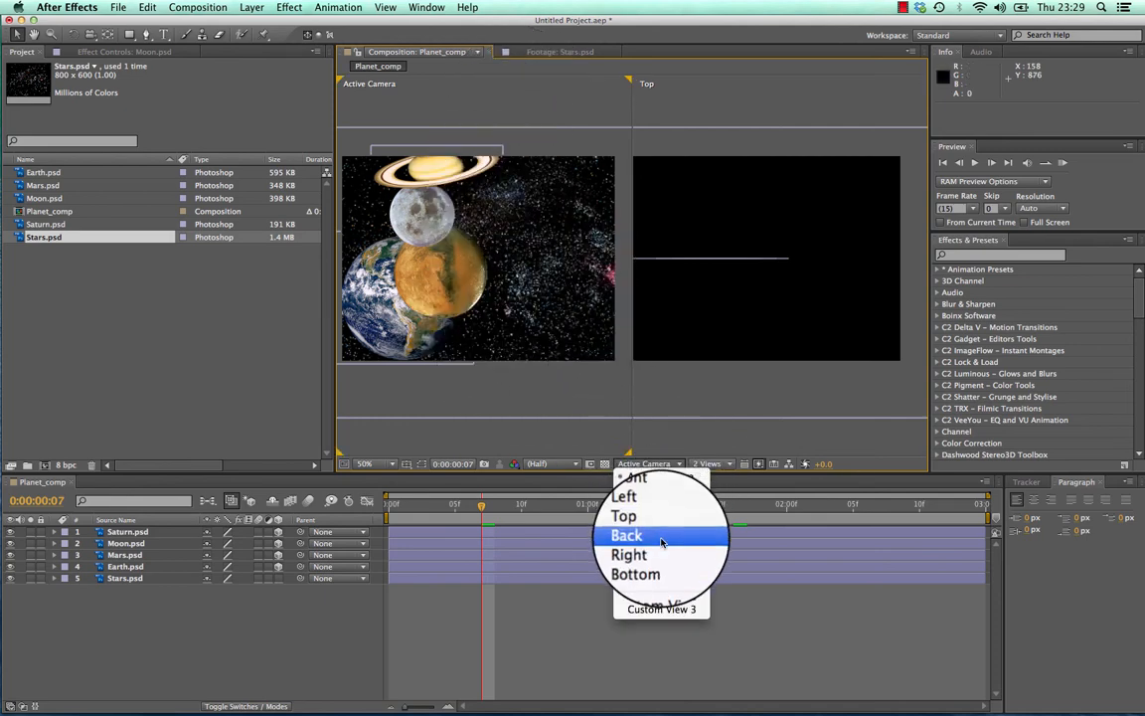
pyautogui.click(661, 534)
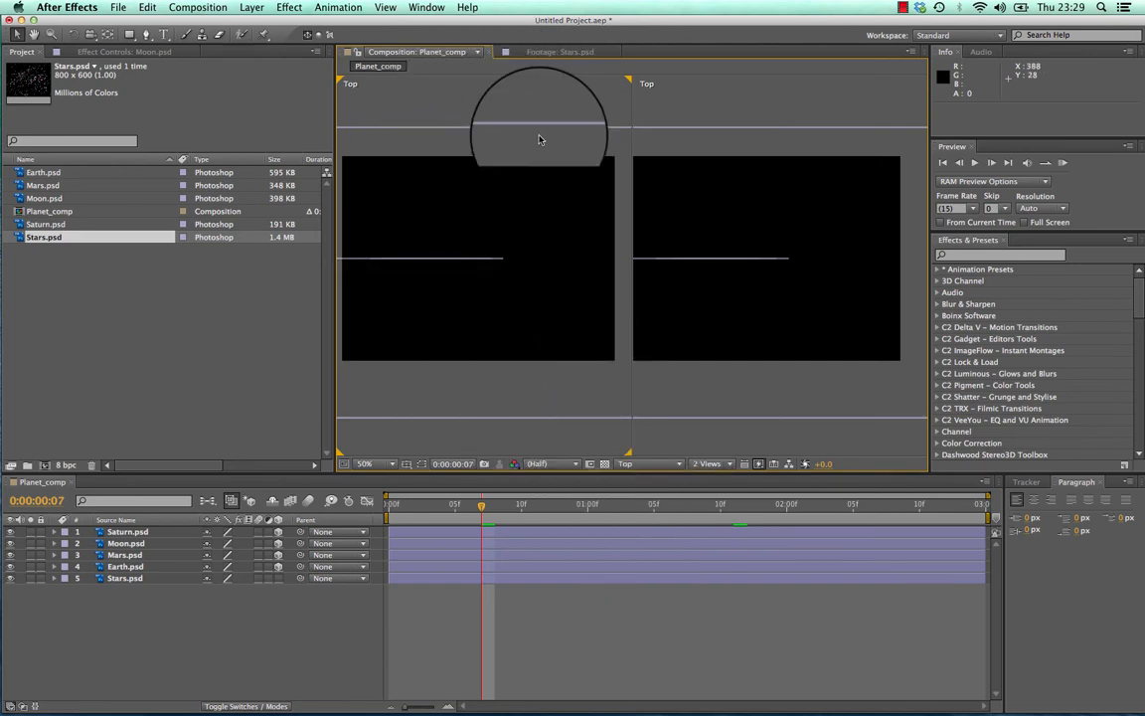
pyautogui.click(524, 397)
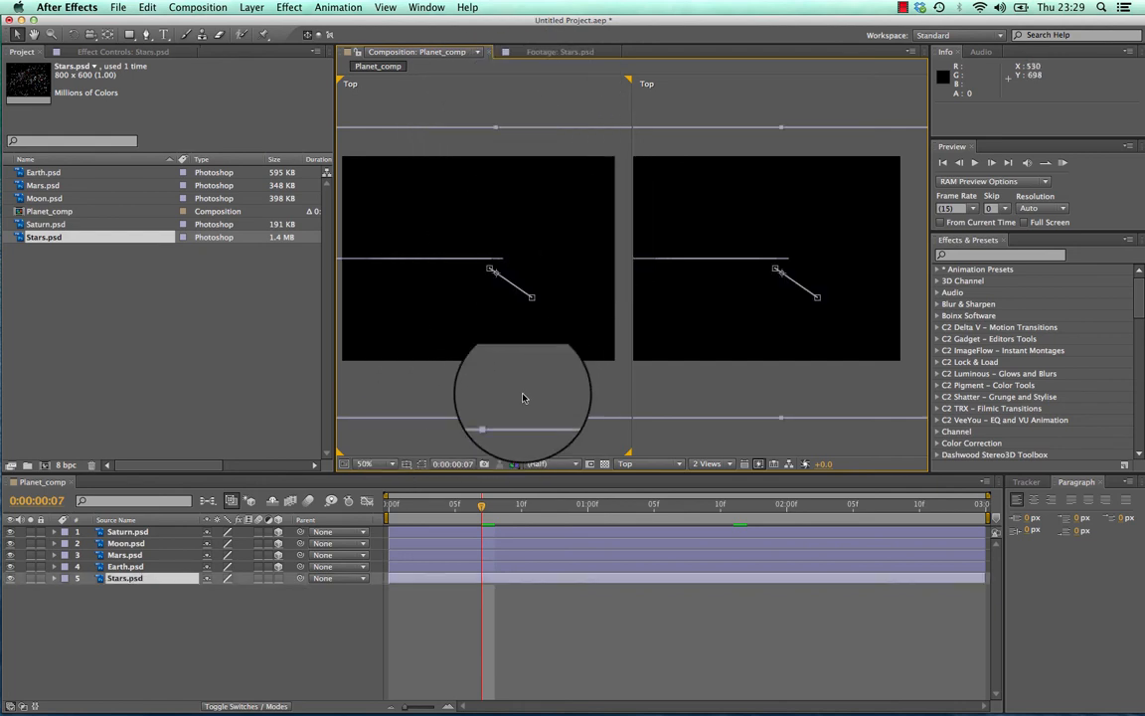
pyautogui.click(646, 463)
pyautogui.click(656, 439)
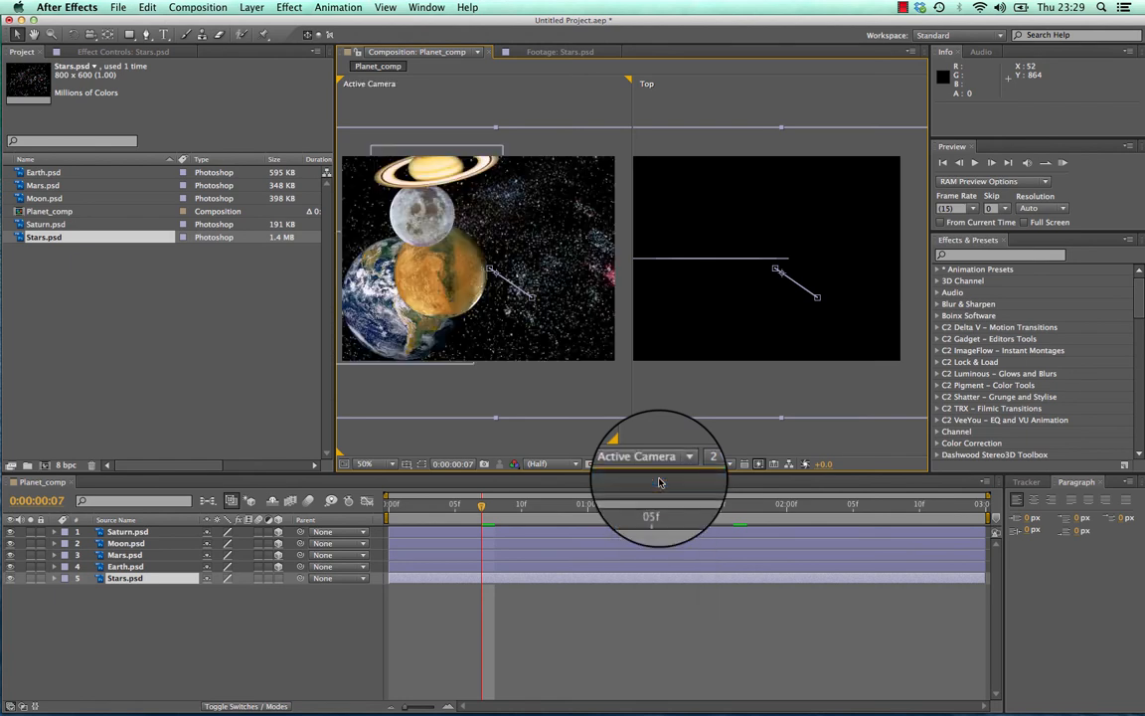
# Step: Scrub between 0:00:00:07 and 0:00:00:10 to compare the planets' motion in the Active Camera and Top views
pyautogui.moveTo(475, 502); pyautogui.dragTo(522, 505)
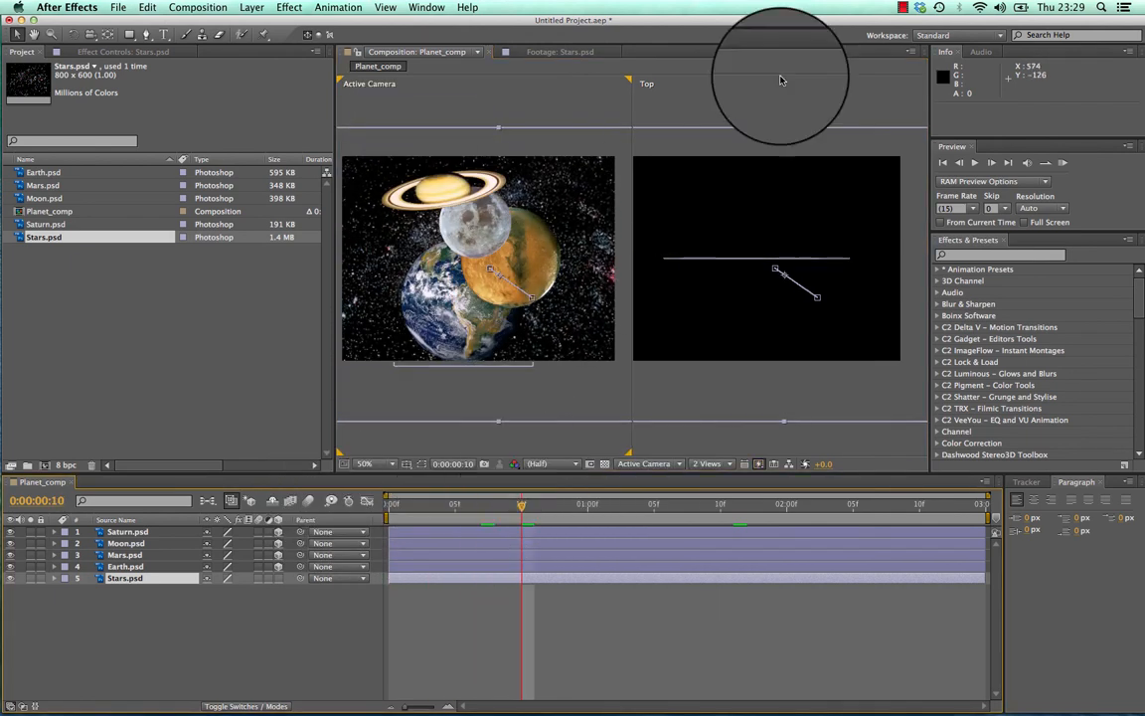
pyautogui.moveTo(676, 227); pyautogui.dragTo(766, 313)
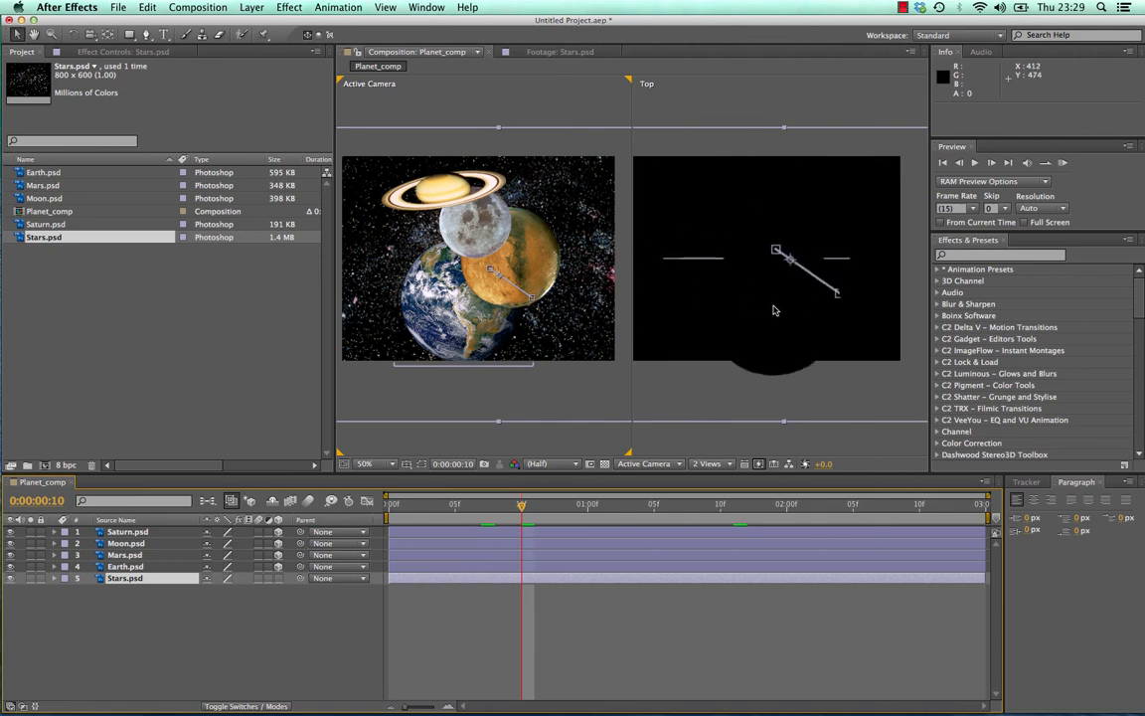
pyautogui.moveTo(477, 510); pyautogui.dragTo(509, 507)
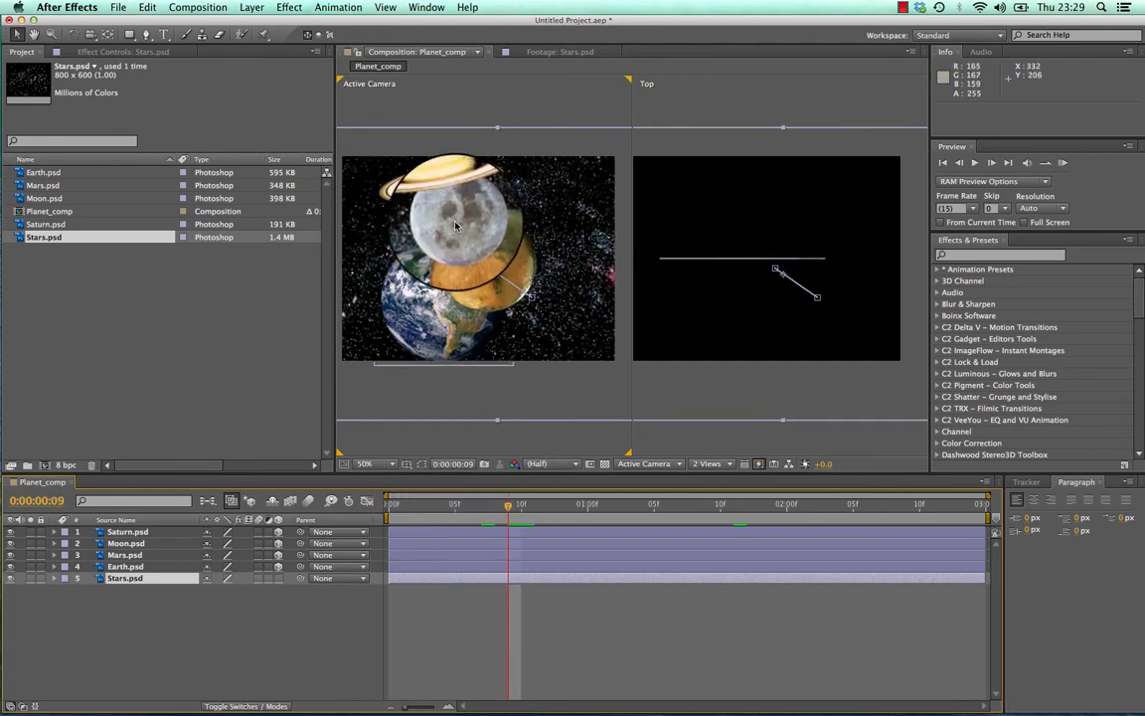
pyautogui.moveTo(447, 261); pyautogui.dragTo(447, 242)
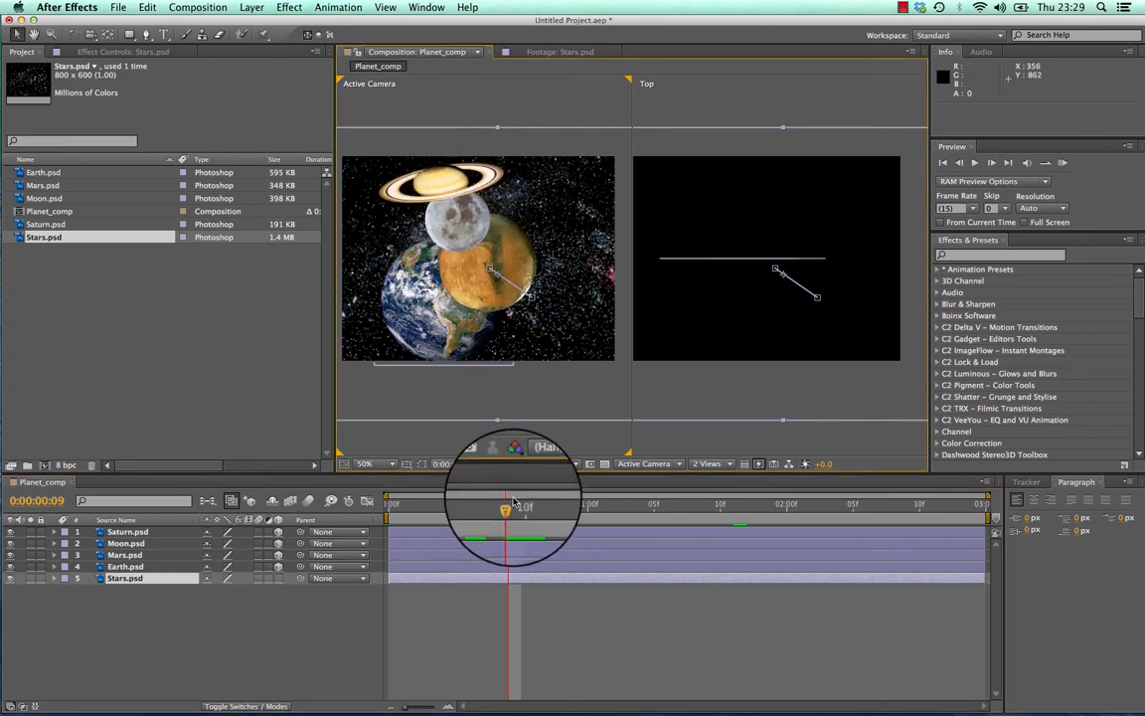
pyautogui.moveTo(509, 507); pyautogui.dragTo(473, 503)
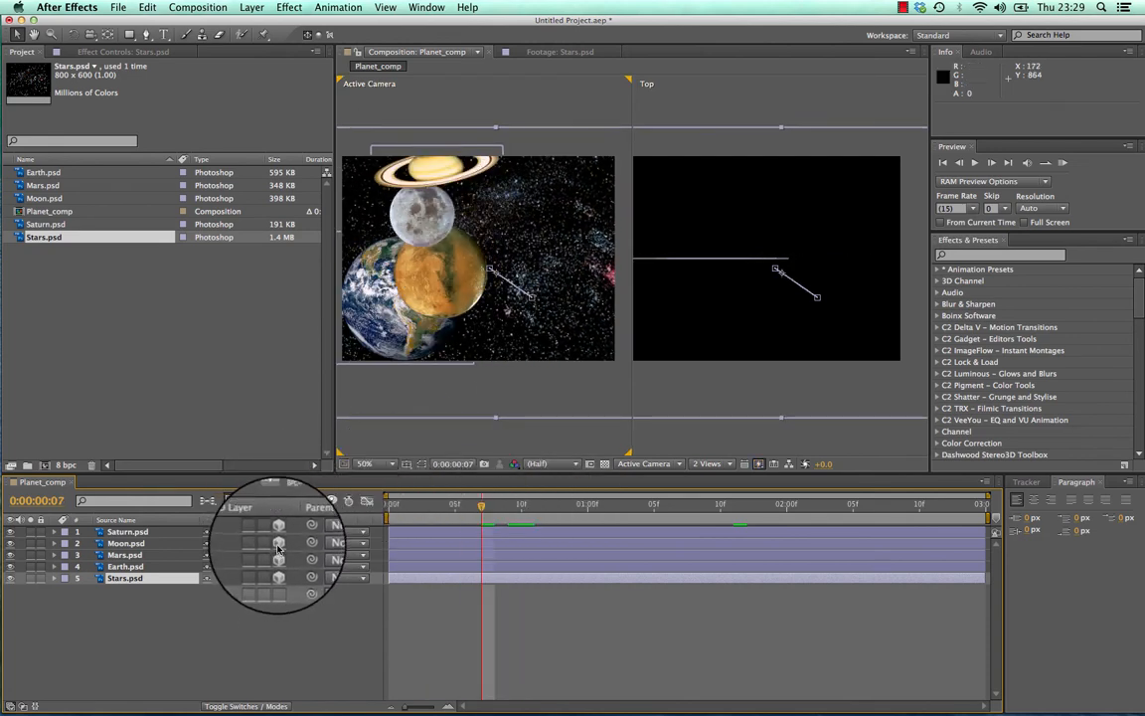
# Step: Switch the Saturn layer's 3D option off and back on at 0:00:00:07
pyautogui.click(279, 547)
pyautogui.click(278, 540)
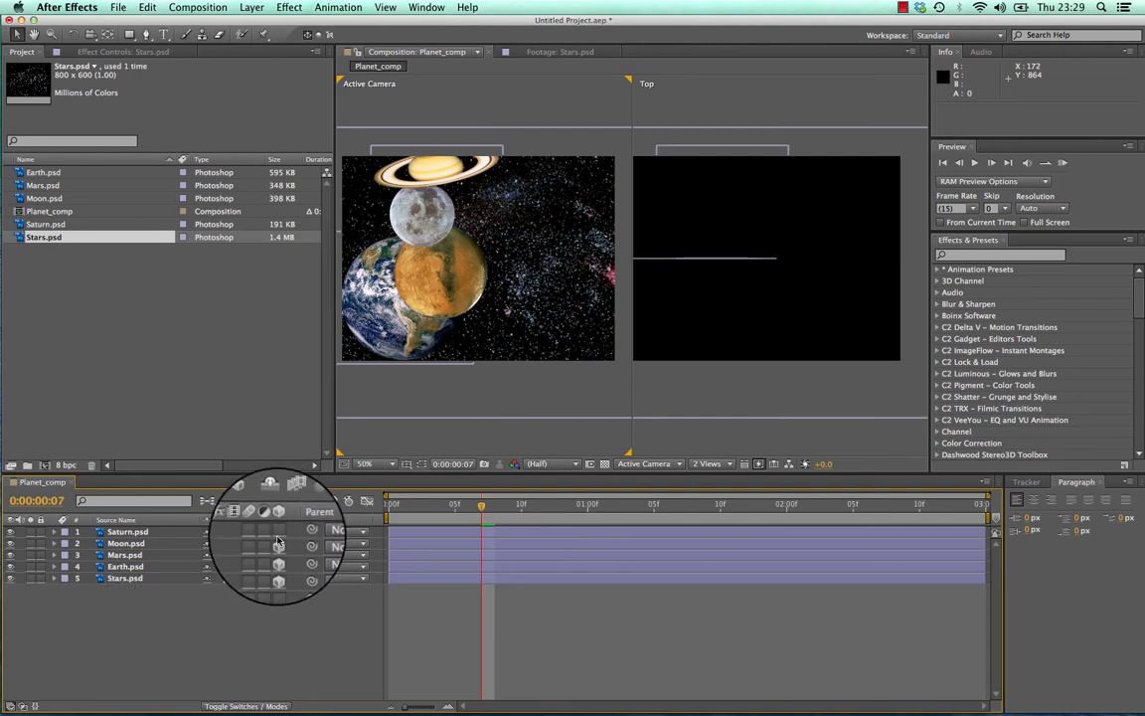
pyautogui.click(279, 532)
# Step: At 0:00:00:04, push the Moon layer back in depth in the Top view to position 78.5, 148.7, 122.0
pyautogui.click(127, 543)
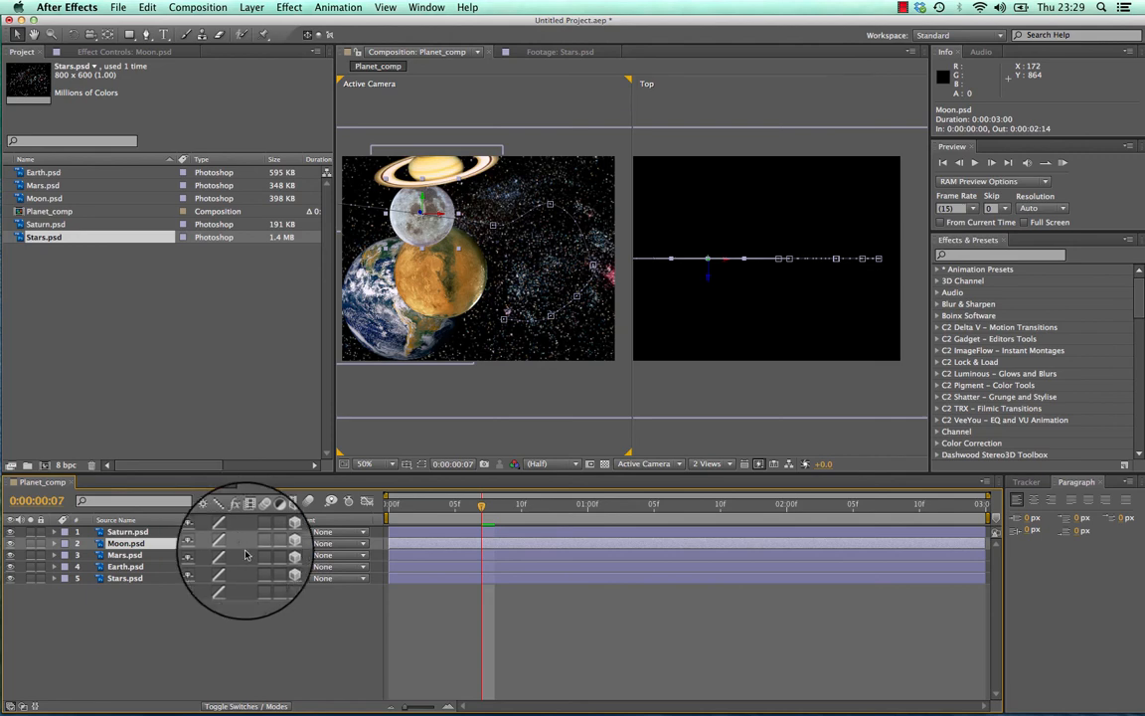
pyautogui.moveTo(483, 504); pyautogui.dragTo(438, 512)
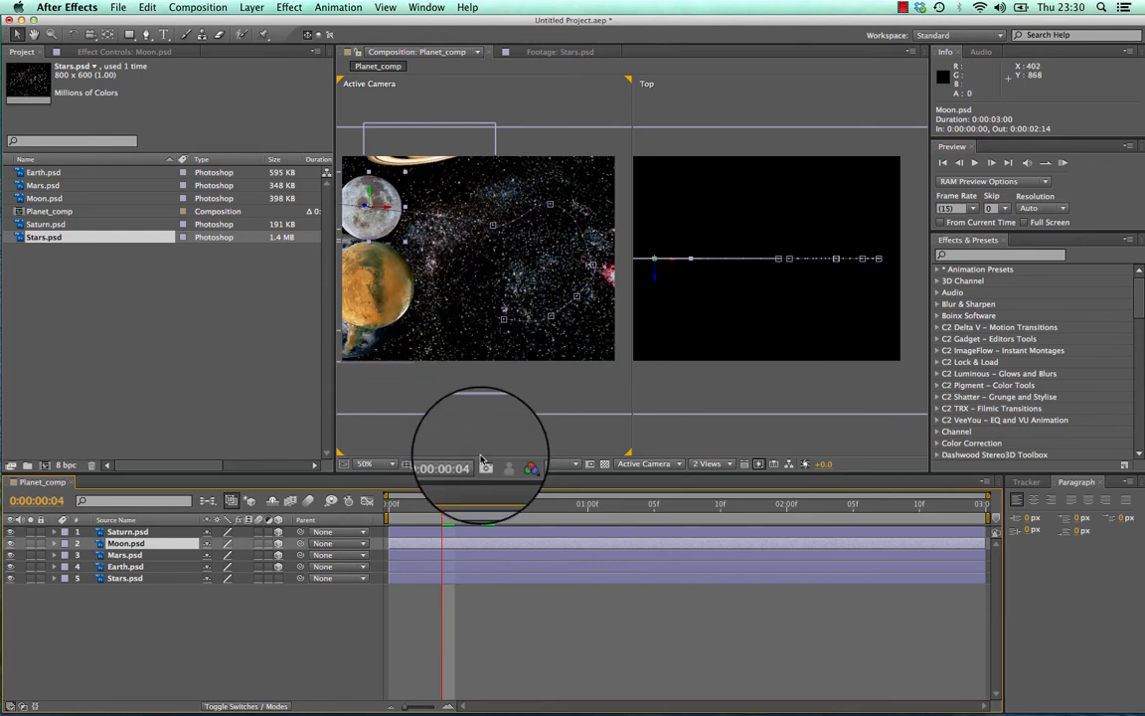
pyautogui.moveTo(443, 504)
pyautogui.mouseDown()
pyautogui.moveTo(422, 509)
pyautogui.moveTo(442, 515)
pyautogui.mouseUp()
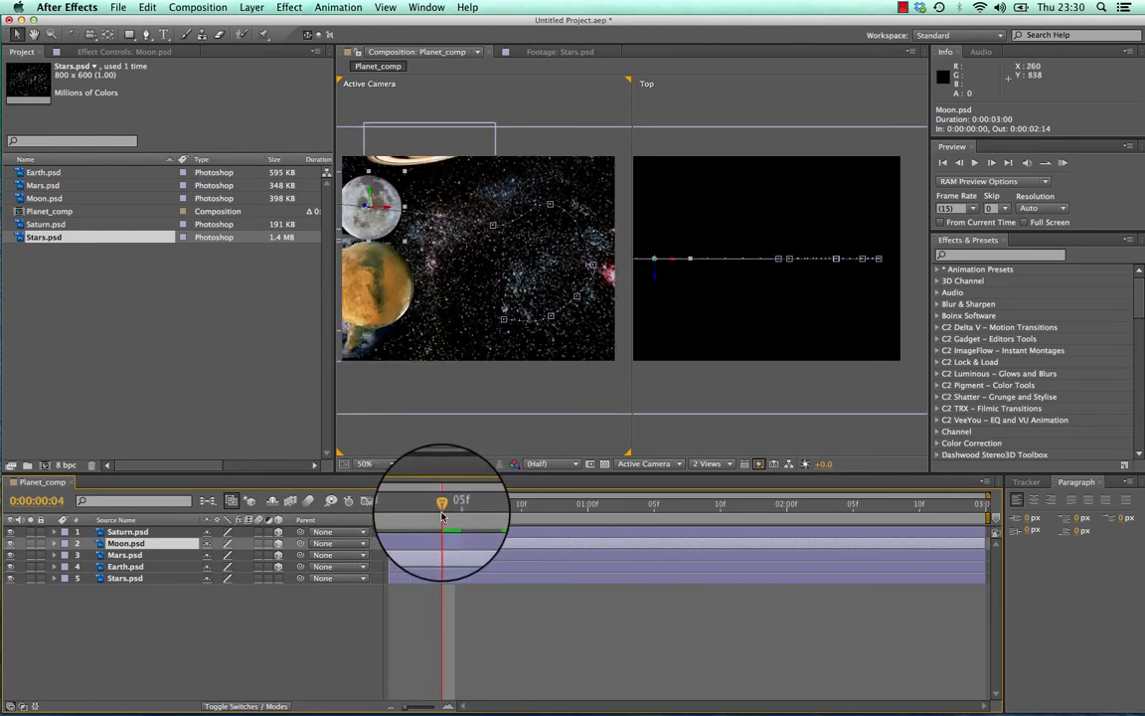
pyautogui.click(657, 285)
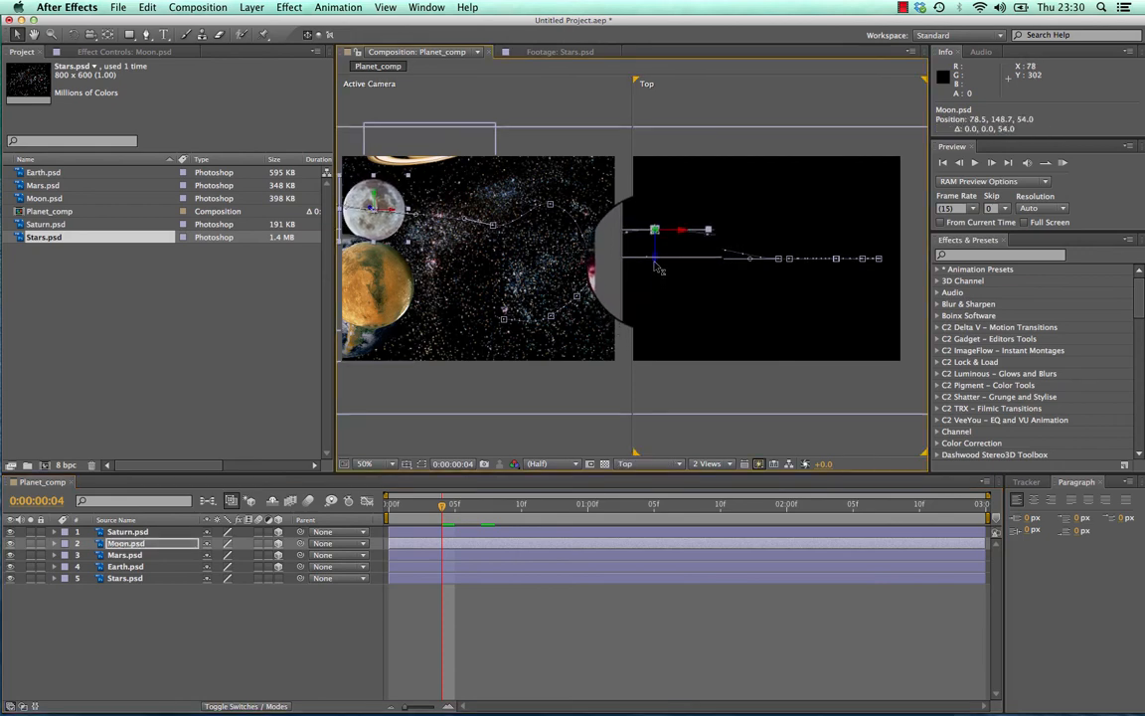
pyautogui.moveTo(656, 264)
pyautogui.mouseDown()
pyautogui.moveTo(653, 336)
pyautogui.moveTo(651, 285)
pyautogui.mouseUp()
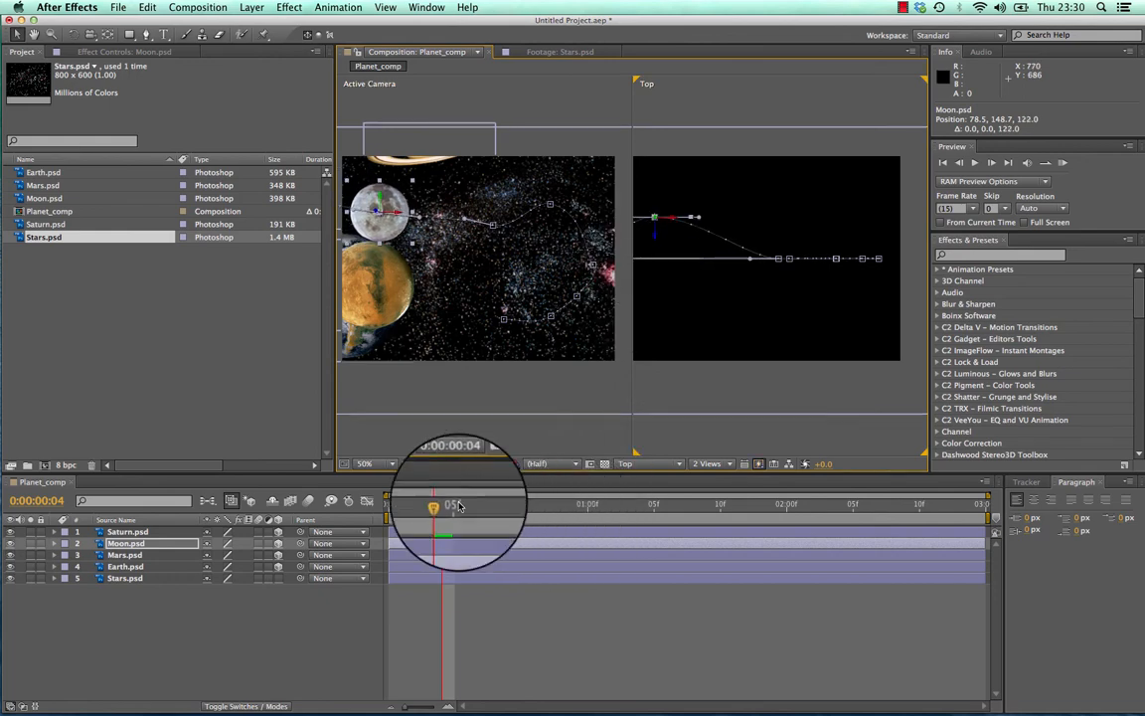
# Step: Push the Moon back in depth to Z 73.0 at 0:00:00:10 and to Z 46.0 at 0:00:00:11 in the Top view
pyautogui.moveTo(442, 507); pyautogui.dragTo(525, 502)
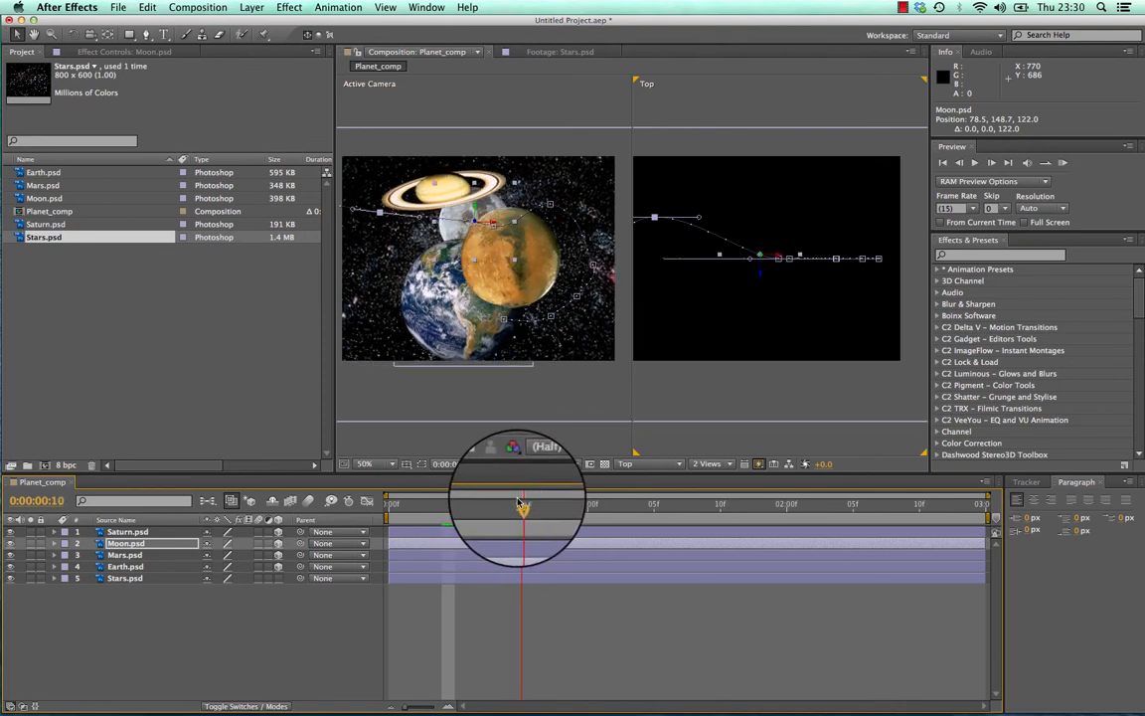
pyautogui.moveTo(763, 281); pyautogui.dragTo(765, 267)
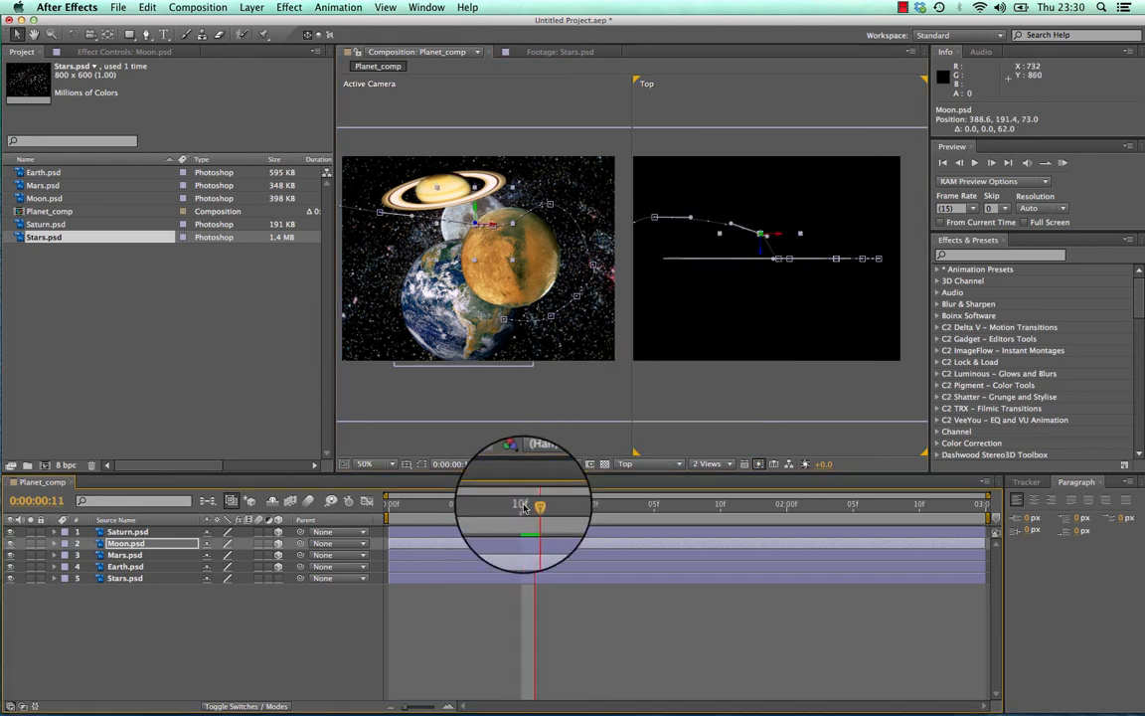
pyautogui.moveTo(525, 508)
pyautogui.mouseDown()
pyautogui.moveTo(545, 504)
pyautogui.moveTo(524, 504)
pyautogui.moveTo(534, 506)
pyautogui.mouseUp()
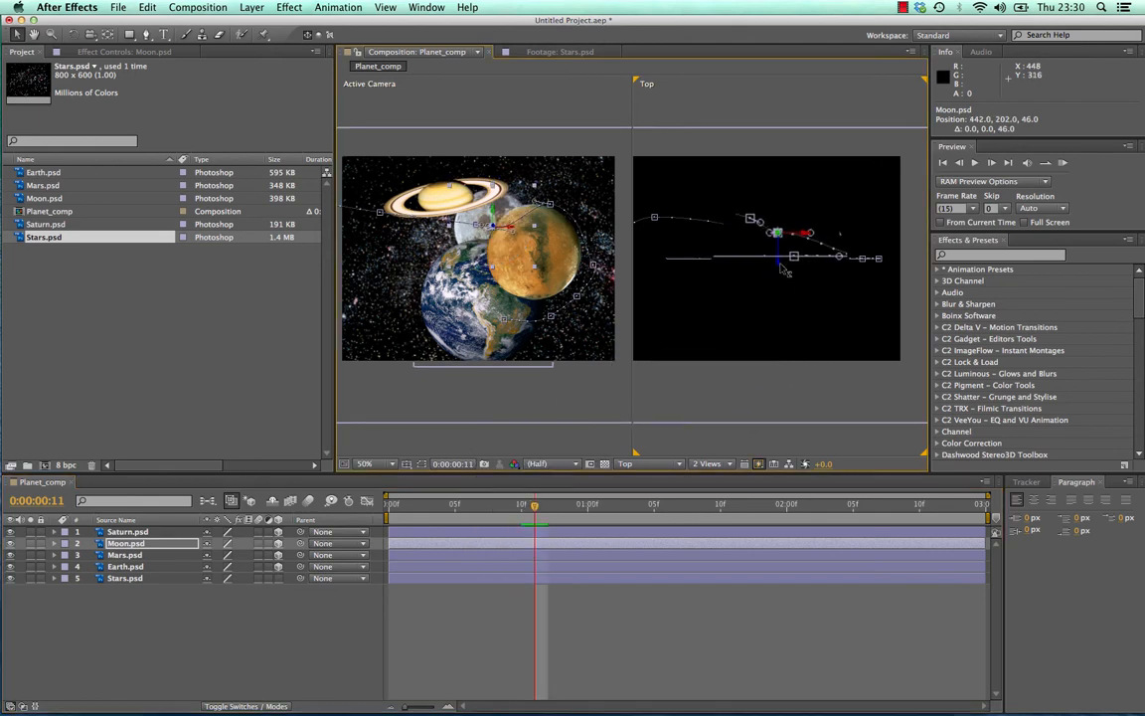
# Step: At 0:00:00:04, push the Mars layer back in depth in the Top view to position 84.6, 377.5, 494.0
pyautogui.moveTo(534, 507); pyautogui.dragTo(654, 478)
pyautogui.click(124, 555)
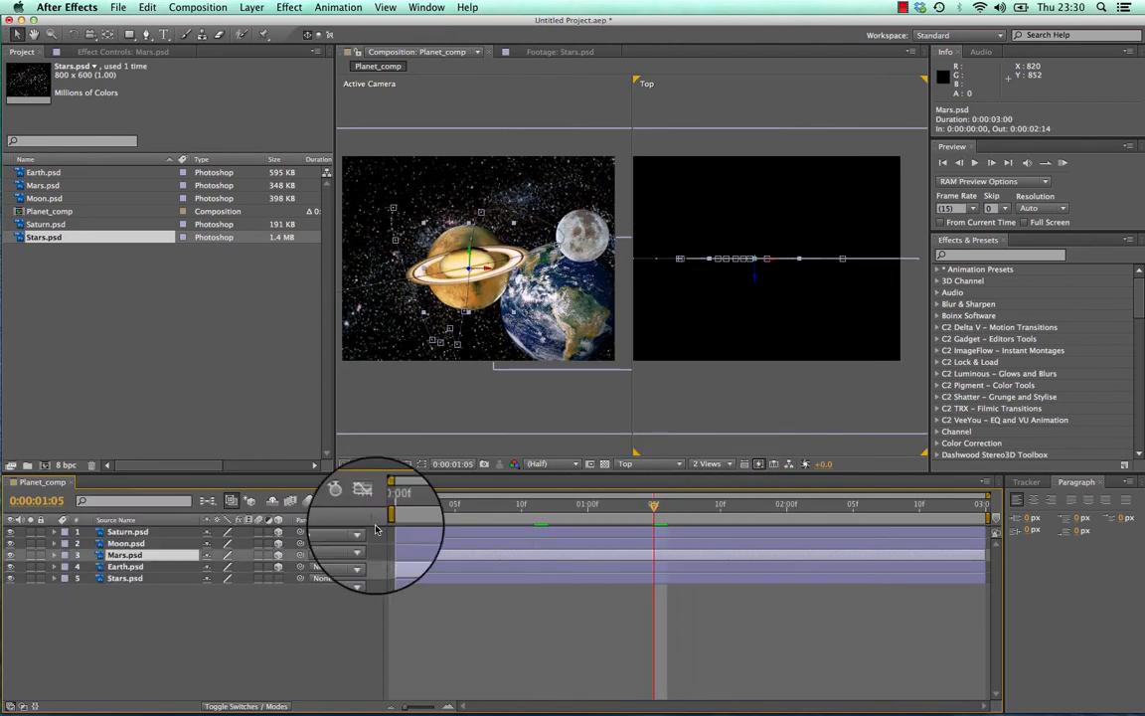
pyautogui.moveTo(646, 512); pyautogui.dragTo(392, 505)
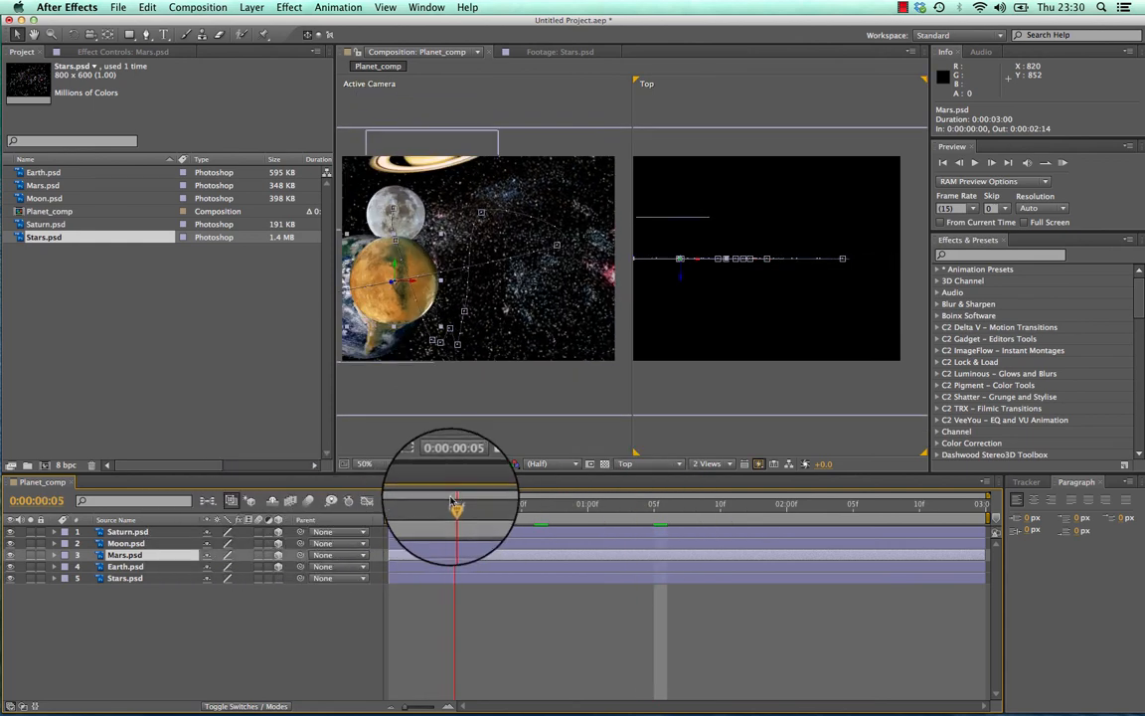
pyautogui.moveTo(499, 492); pyautogui.dragTo(416, 495)
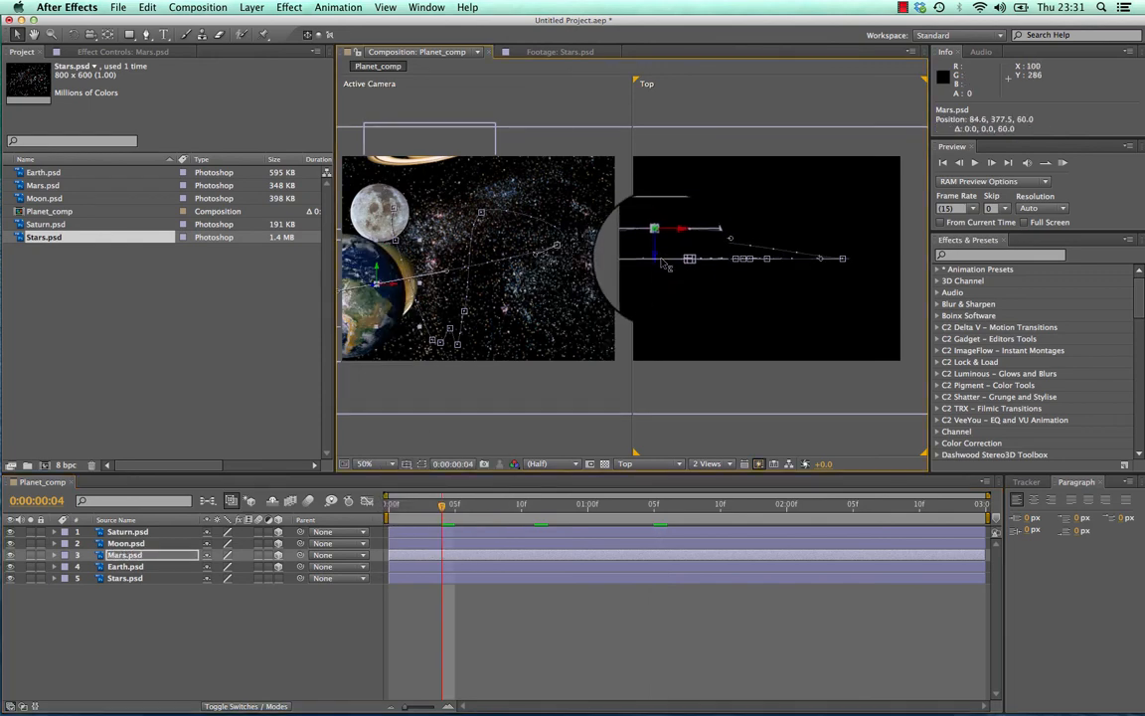
pyautogui.moveTo(668, 178); pyautogui.dragTo(673, 163)
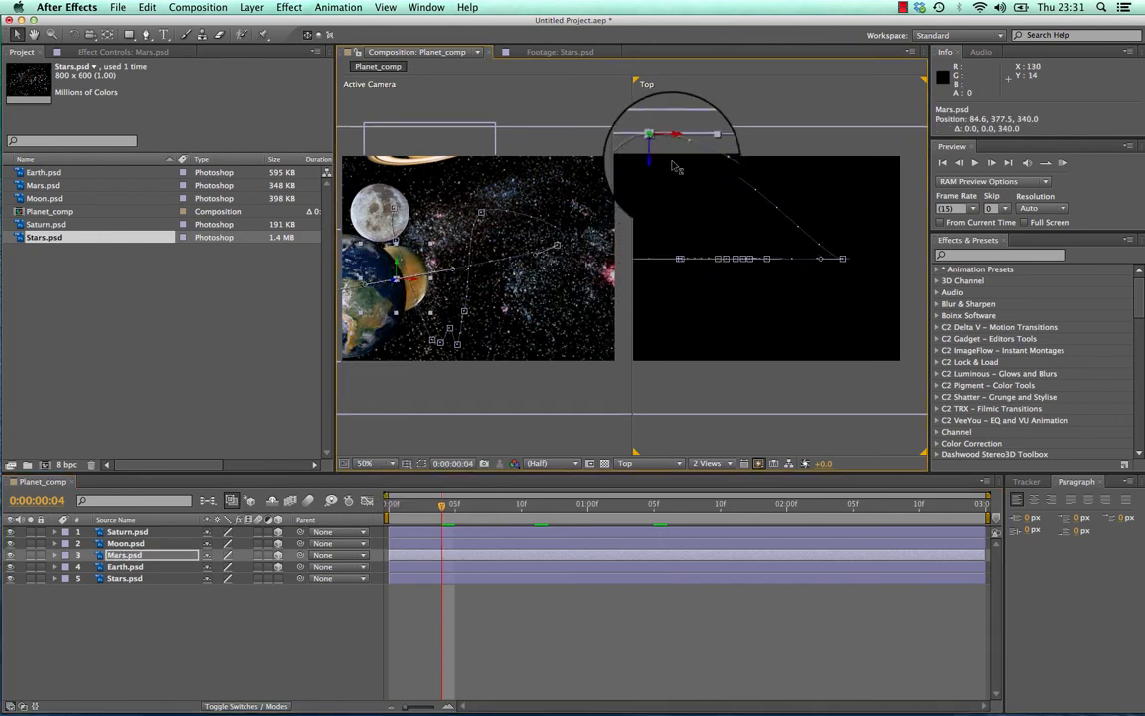
pyautogui.moveTo(672, 75); pyautogui.dragTo(674, 117)
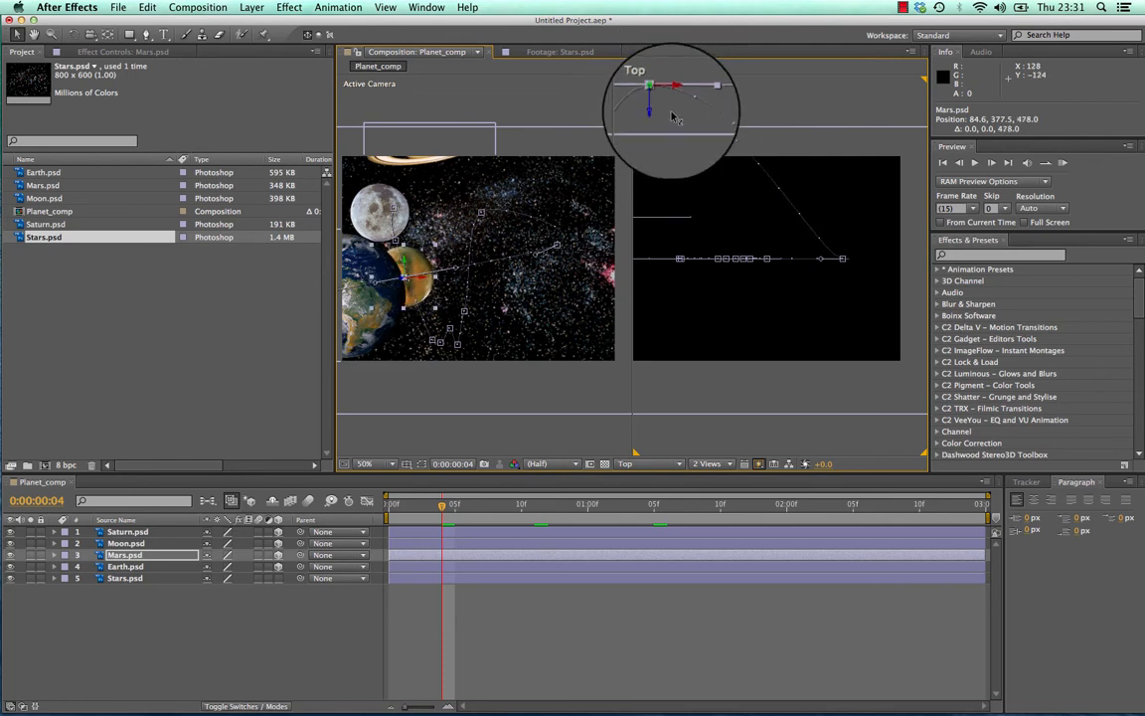
pyautogui.moveTo(677, 58); pyautogui.dragTo(673, 13)
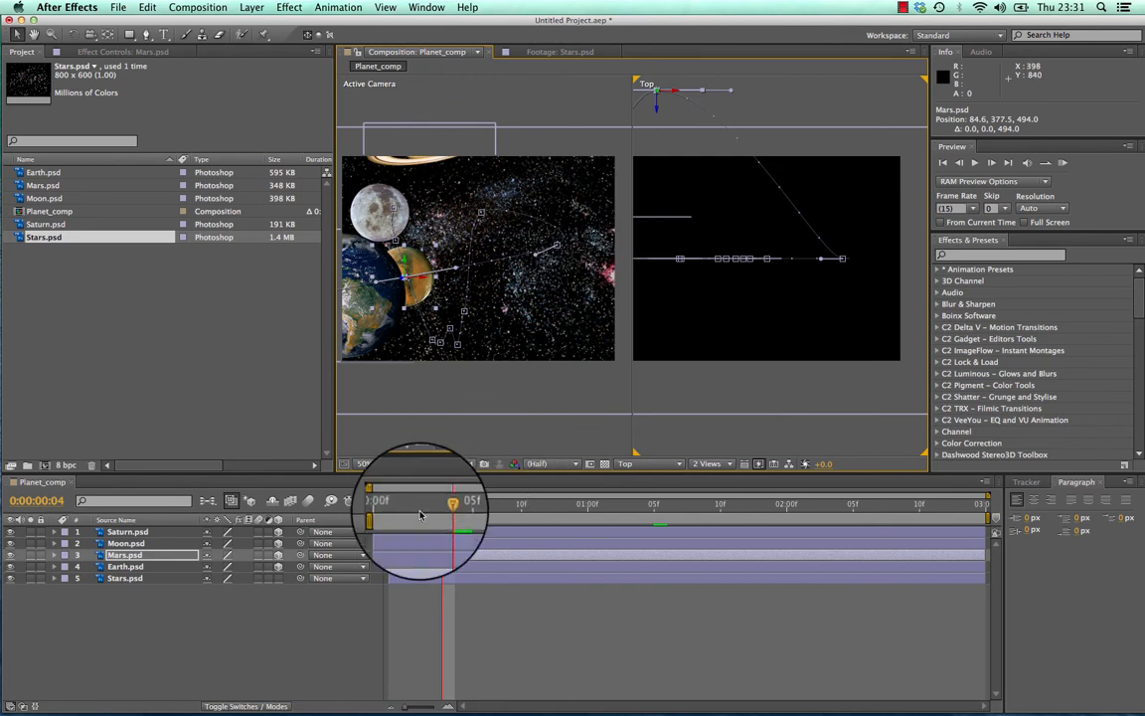
# Step: At 0:00:00:11, push Mars back in depth to Z 172.6 in the Top view and move it to 716.6, 255.9 in the Active Camera view
pyautogui.moveTo(443, 505); pyautogui.dragTo(534, 479)
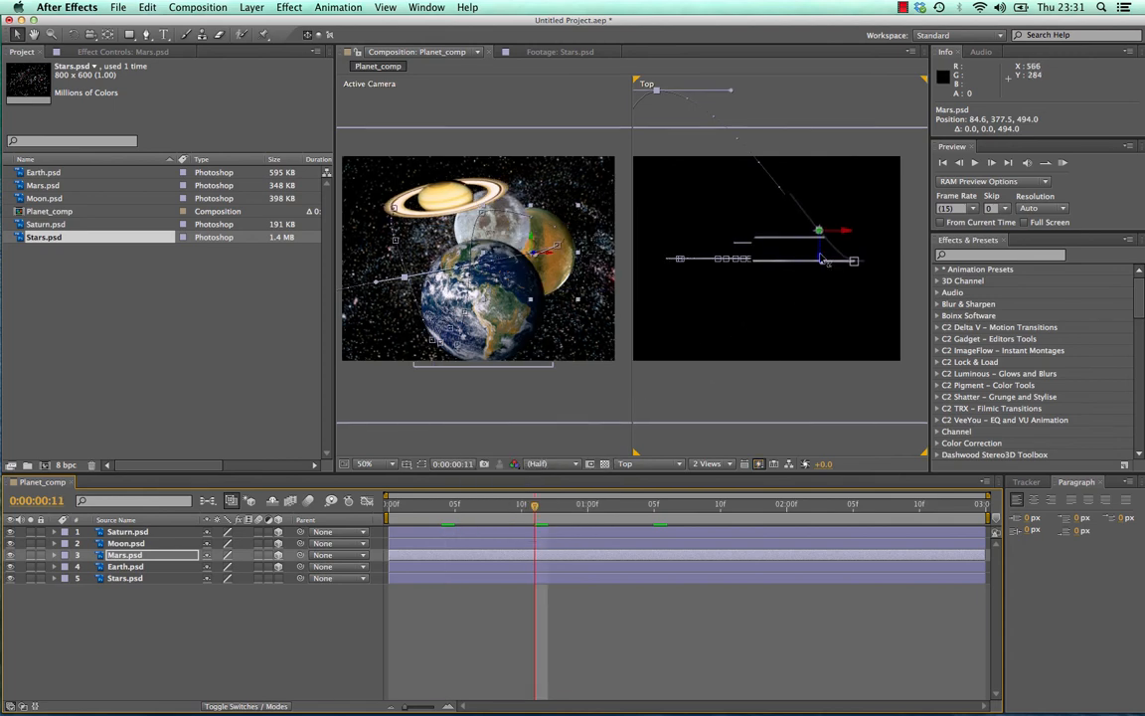
pyautogui.moveTo(821, 258); pyautogui.dragTo(824, 247)
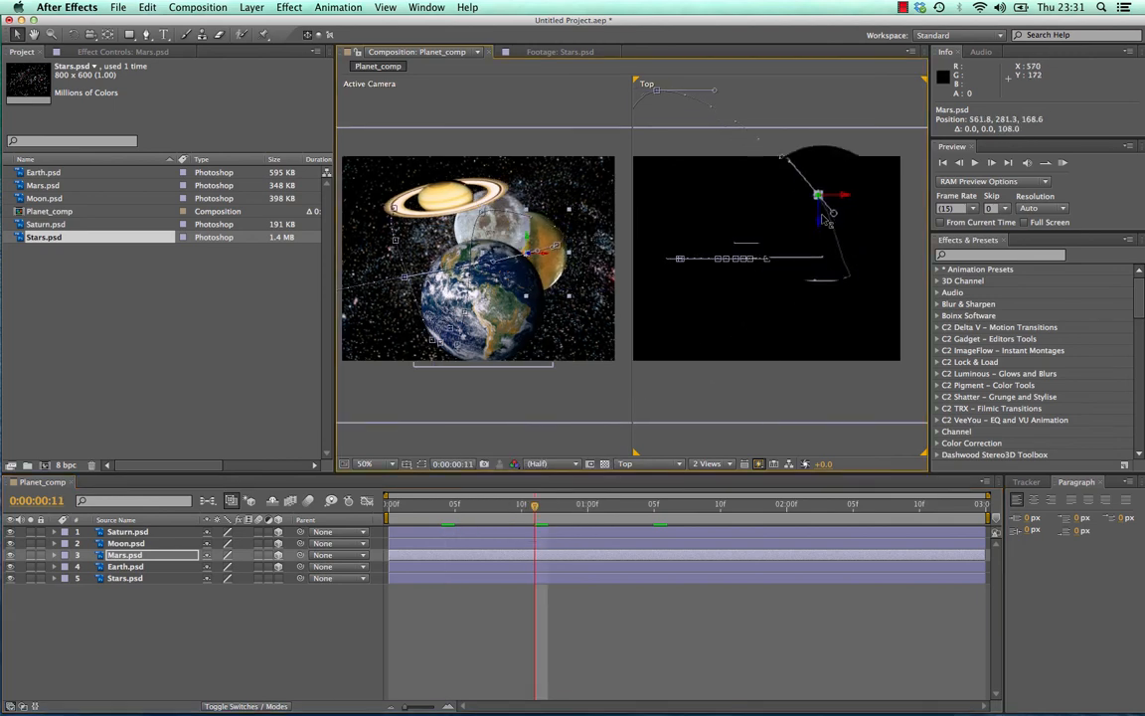
pyautogui.moveTo(537, 508)
pyautogui.mouseDown()
pyautogui.moveTo(517, 513)
pyautogui.moveTo(538, 509)
pyautogui.mouseUp()
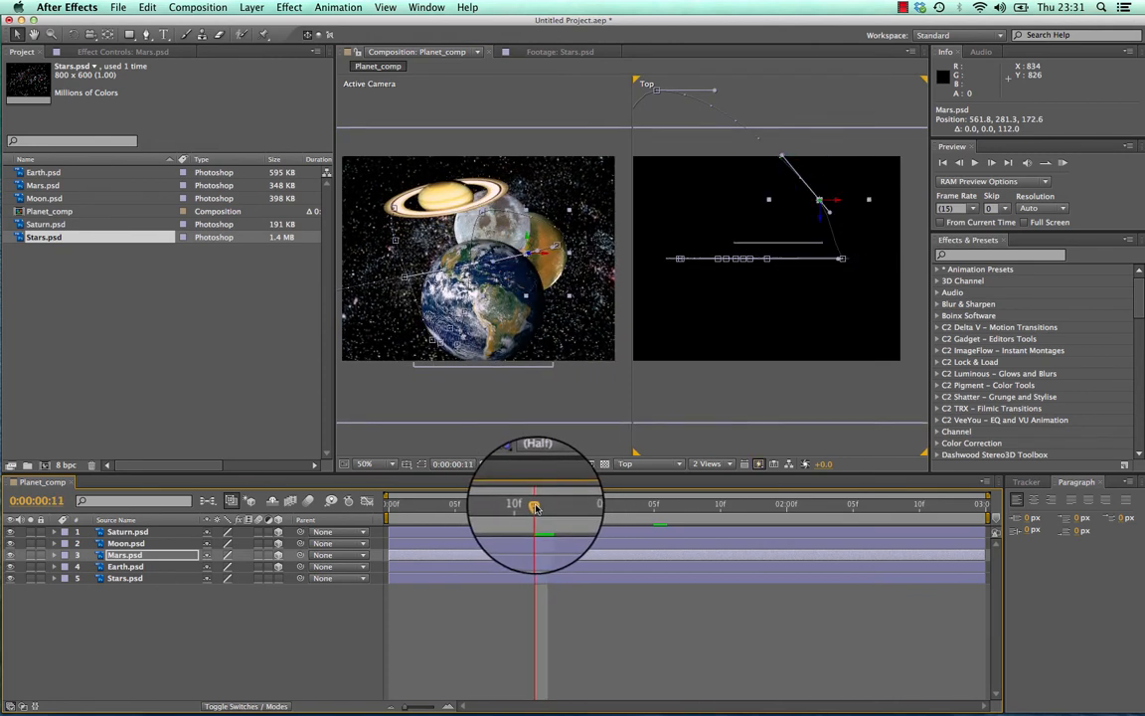
pyautogui.moveTo(554, 267); pyautogui.dragTo(570, 267)
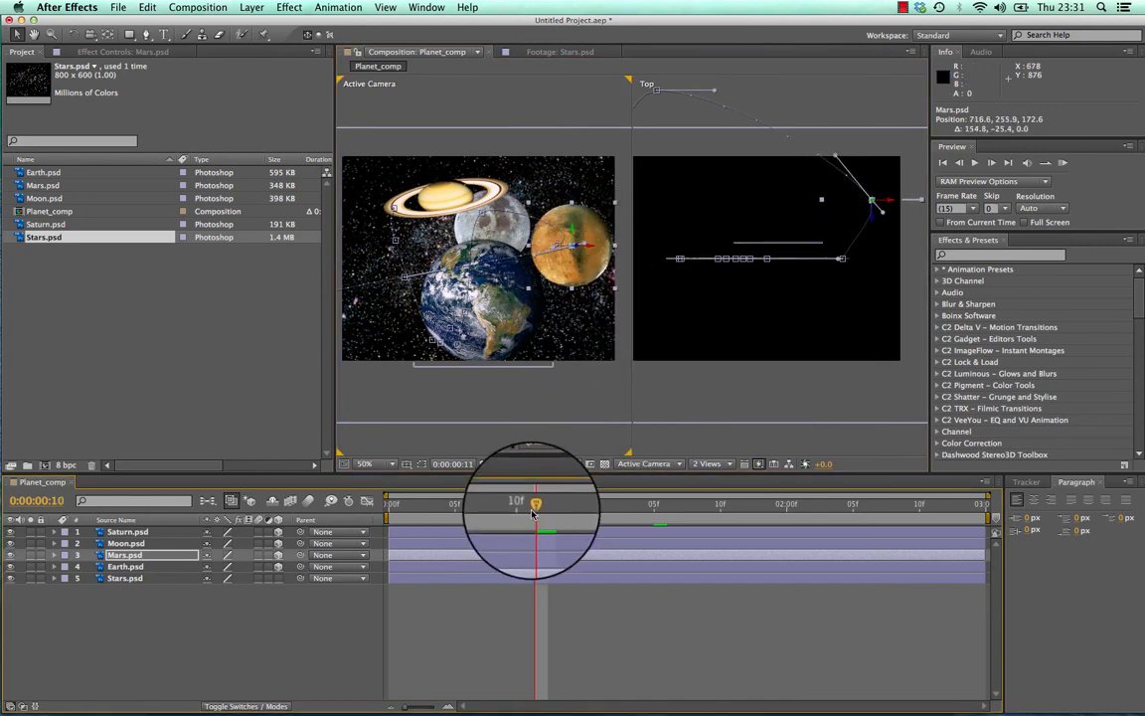
pyautogui.moveTo(535, 506); pyautogui.dragTo(269, 347)
pyautogui.click(903, 10)
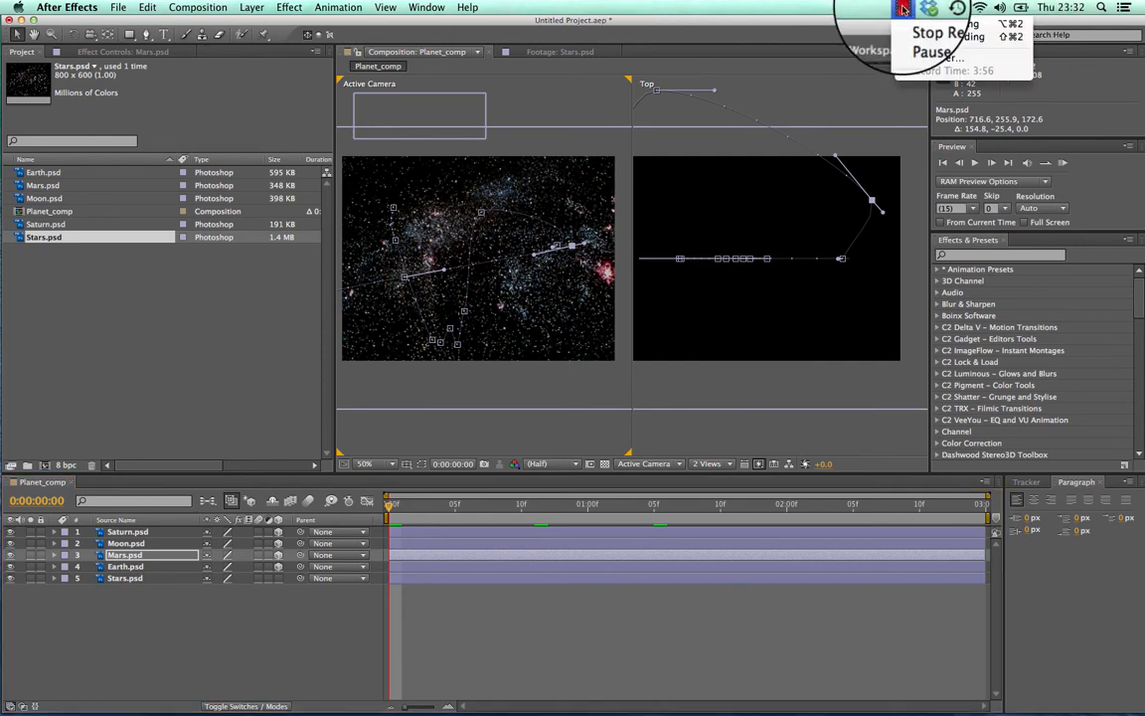
pyautogui.click(940, 45)
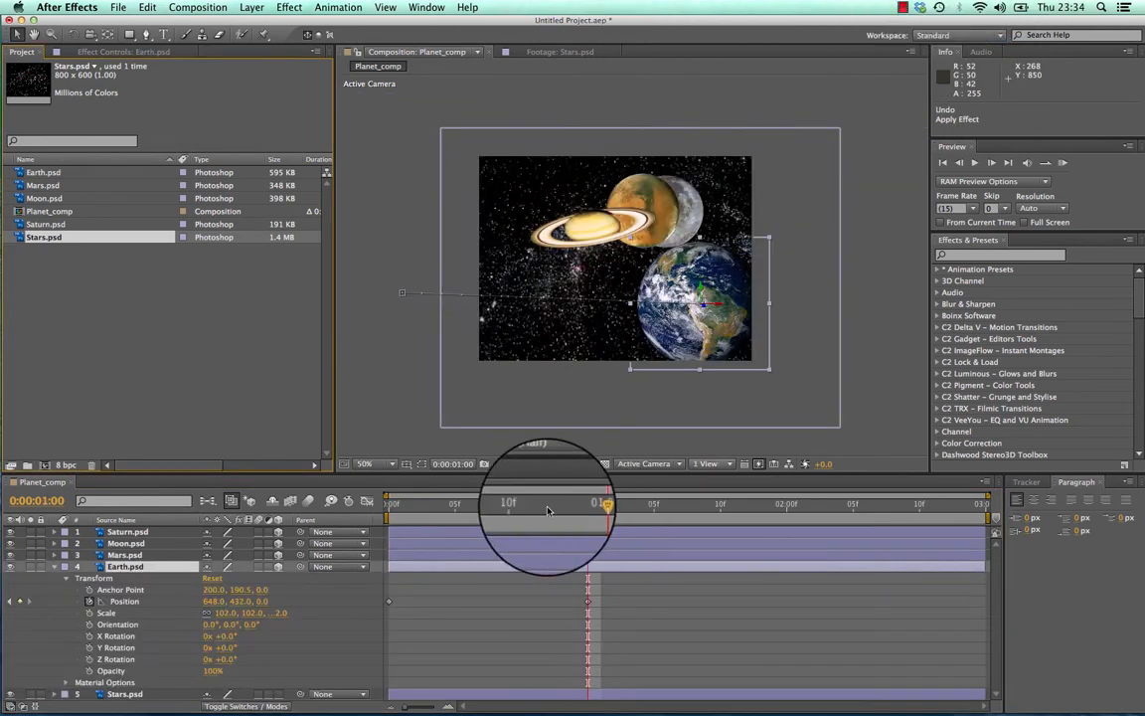
# Step: Review the Earth layer's motion between 0:00:00:07 and 0:00:01:00, and expand its Transform properties at 0:00:01:00
pyautogui.moveTo(537, 500); pyautogui.dragTo(488, 474)
pyautogui.click(54, 567)
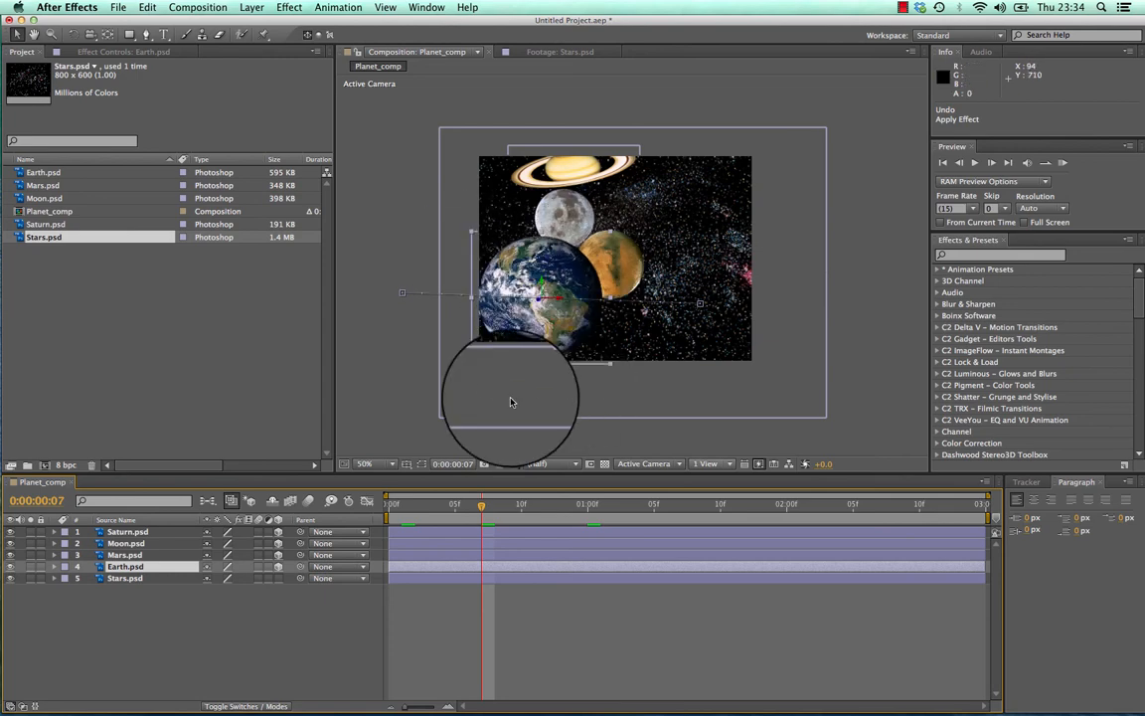
pyautogui.moveTo(527, 505); pyautogui.dragTo(589, 502)
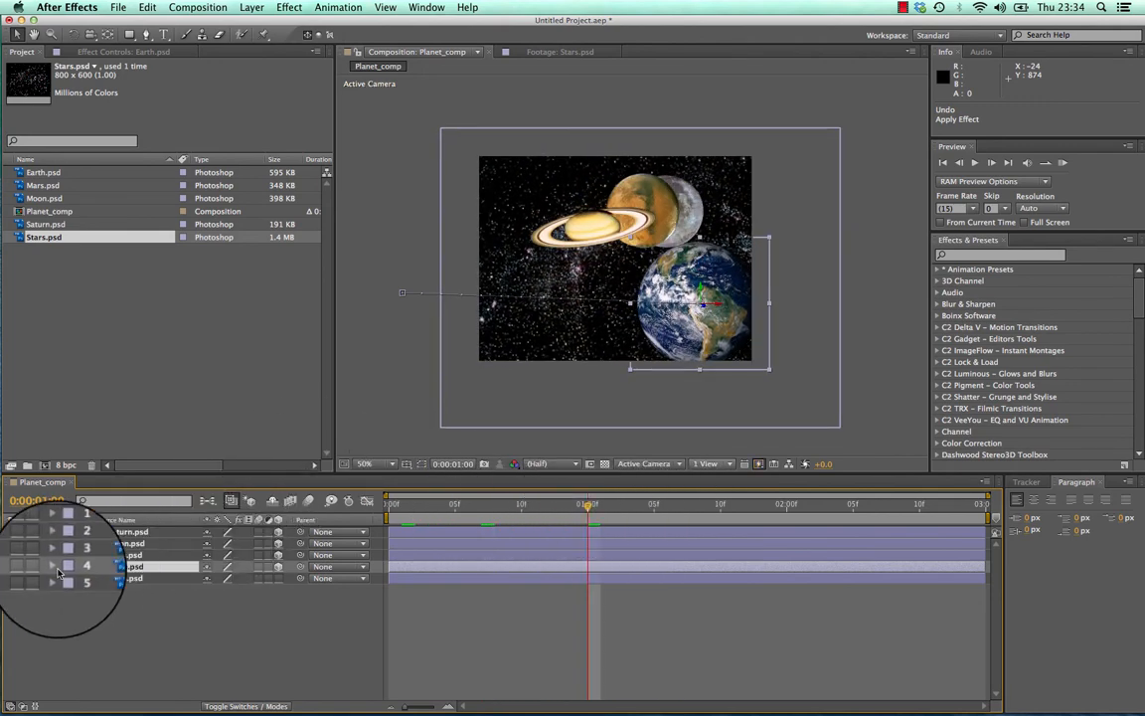
pyautogui.press('F2')
pyautogui.click(54, 568)
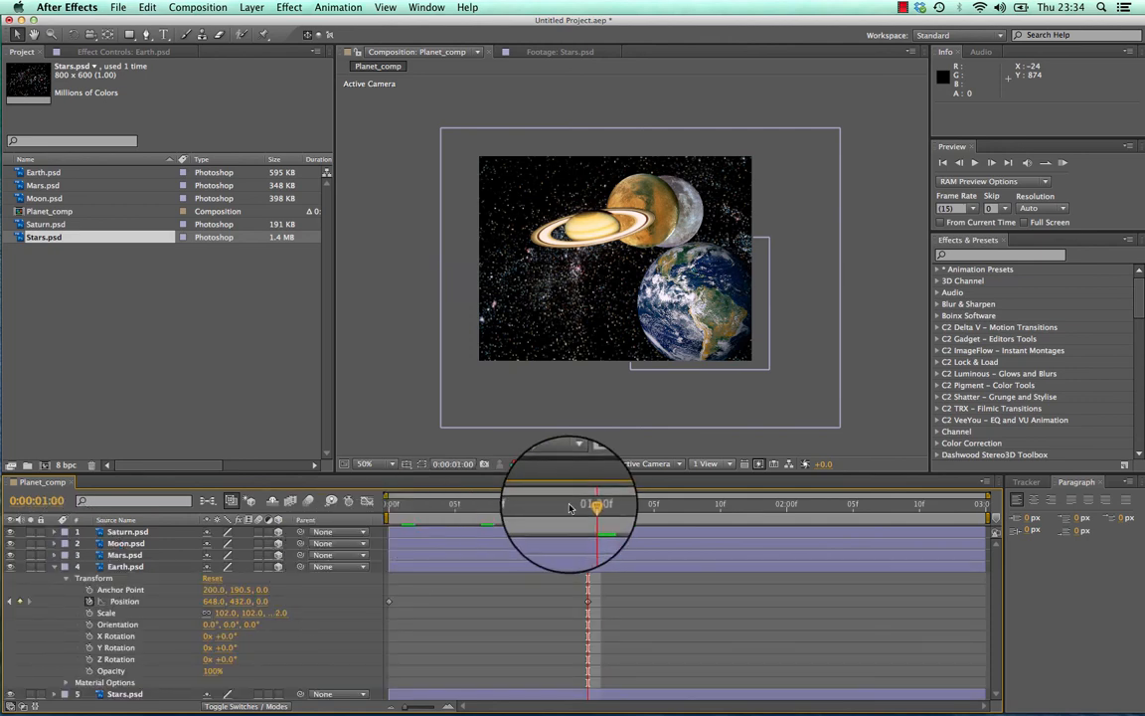
pyautogui.moveTo(589, 504)
pyautogui.mouseDown()
pyautogui.moveTo(432, 504)
pyautogui.moveTo(593, 510)
pyautogui.mouseUp()
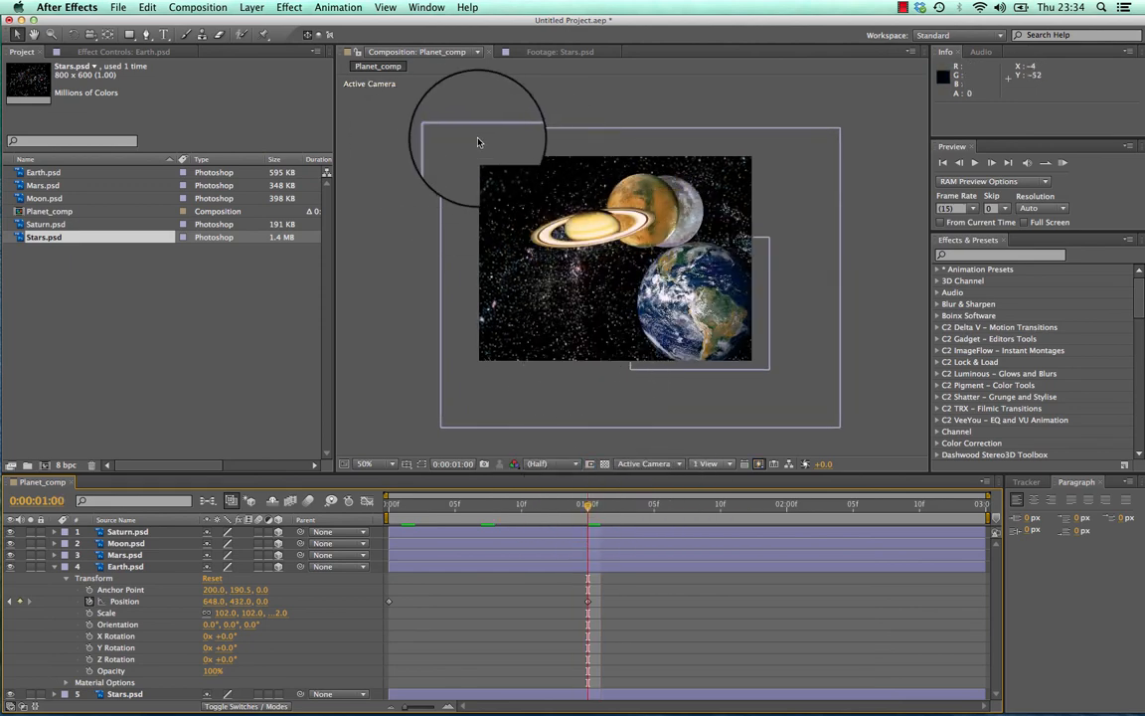
# Step: Apply the Distort Transform effect to the Earth layer
pyautogui.click(290, 8)
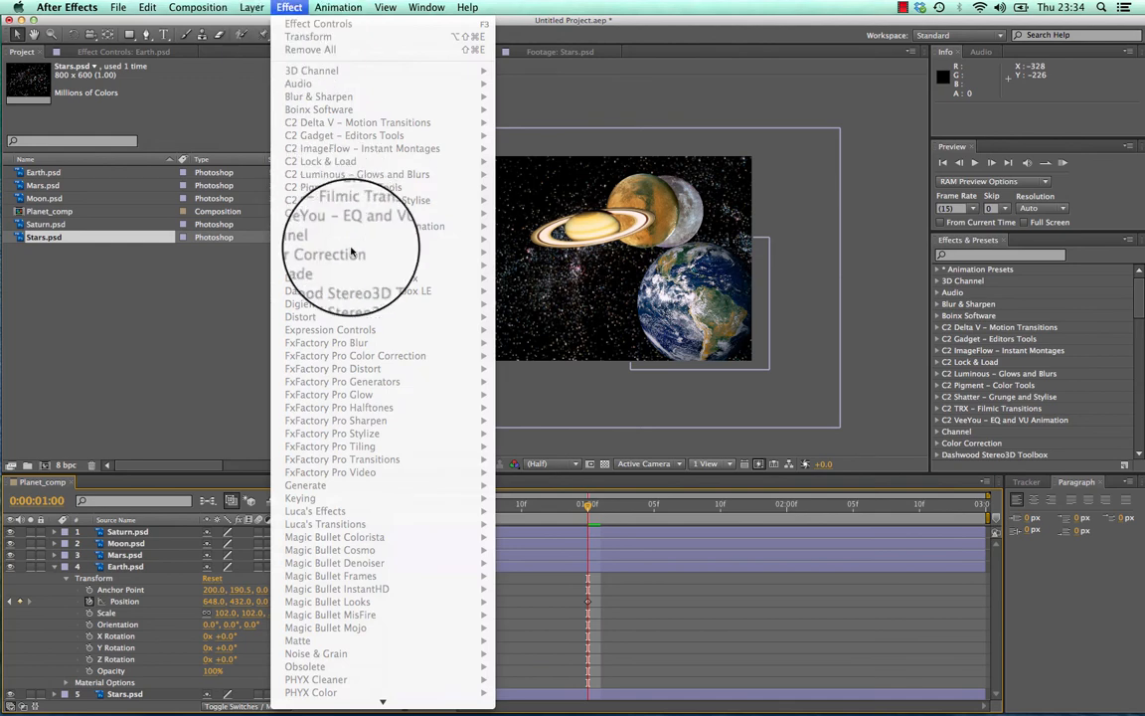
pyautogui.click(235, 350)
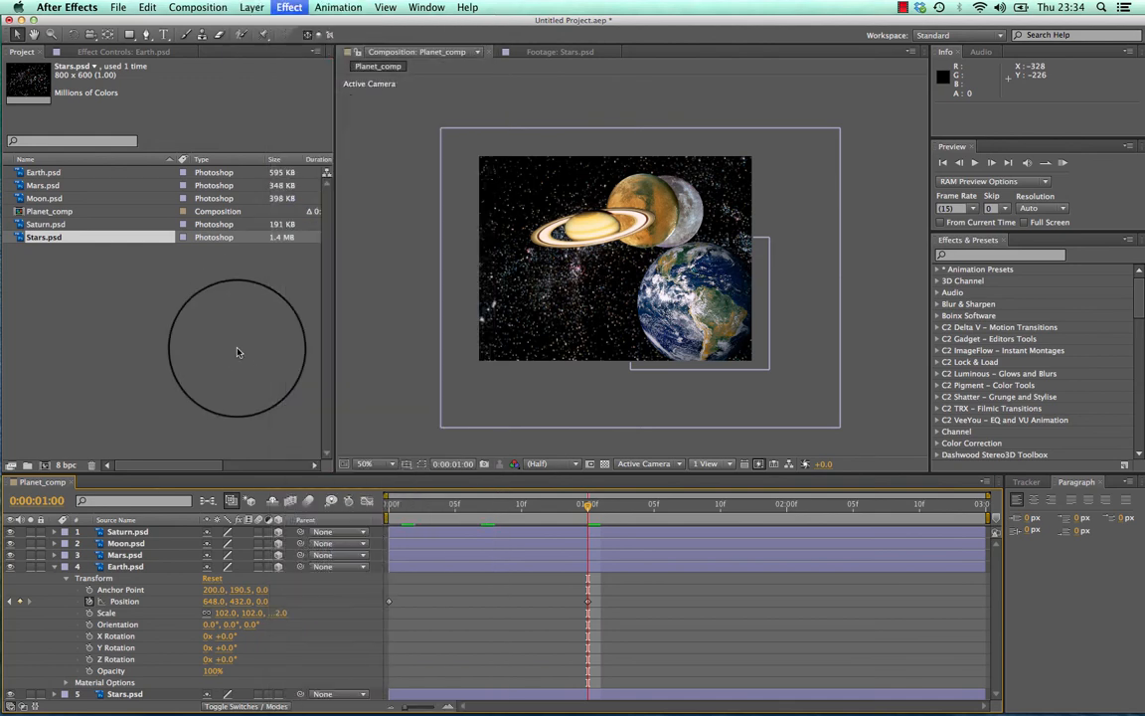
pyautogui.click(126, 566)
pyautogui.click(290, 8)
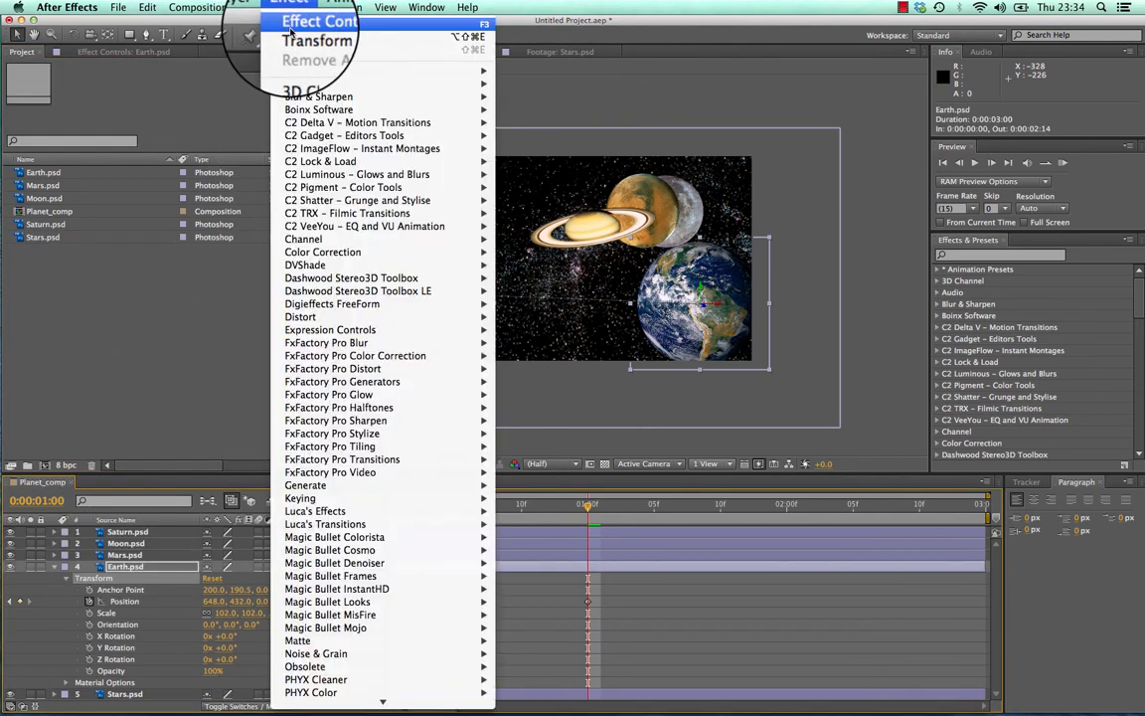
pyautogui.moveTo(398, 316)
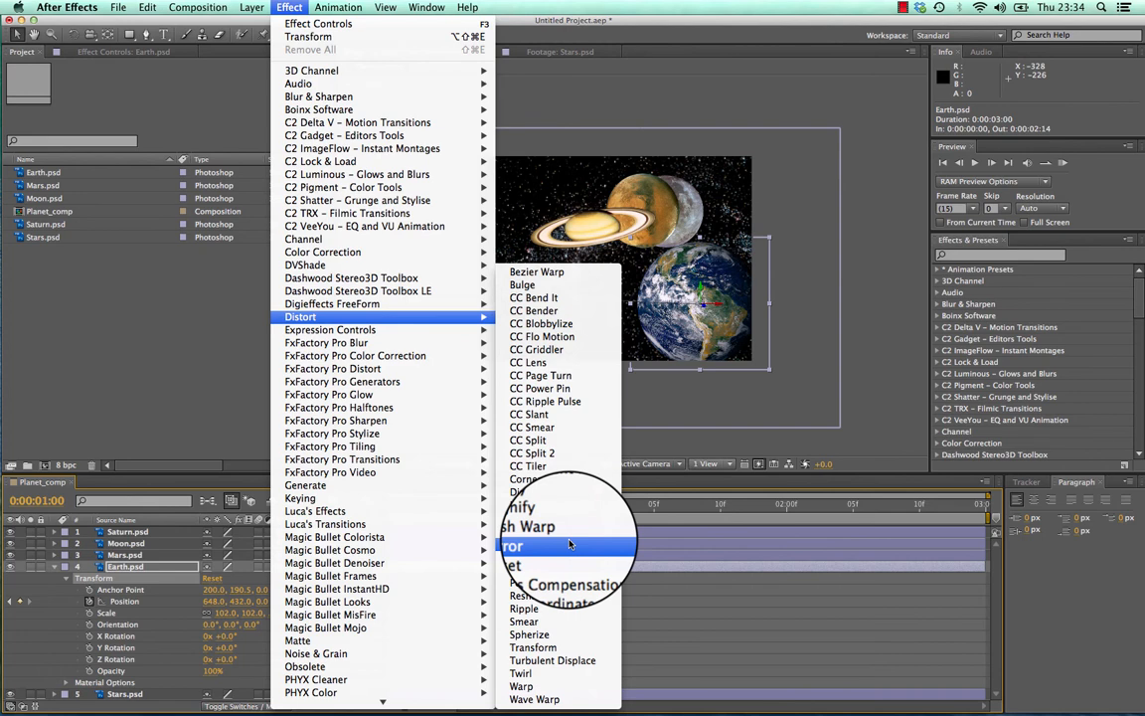
pyautogui.click(562, 647)
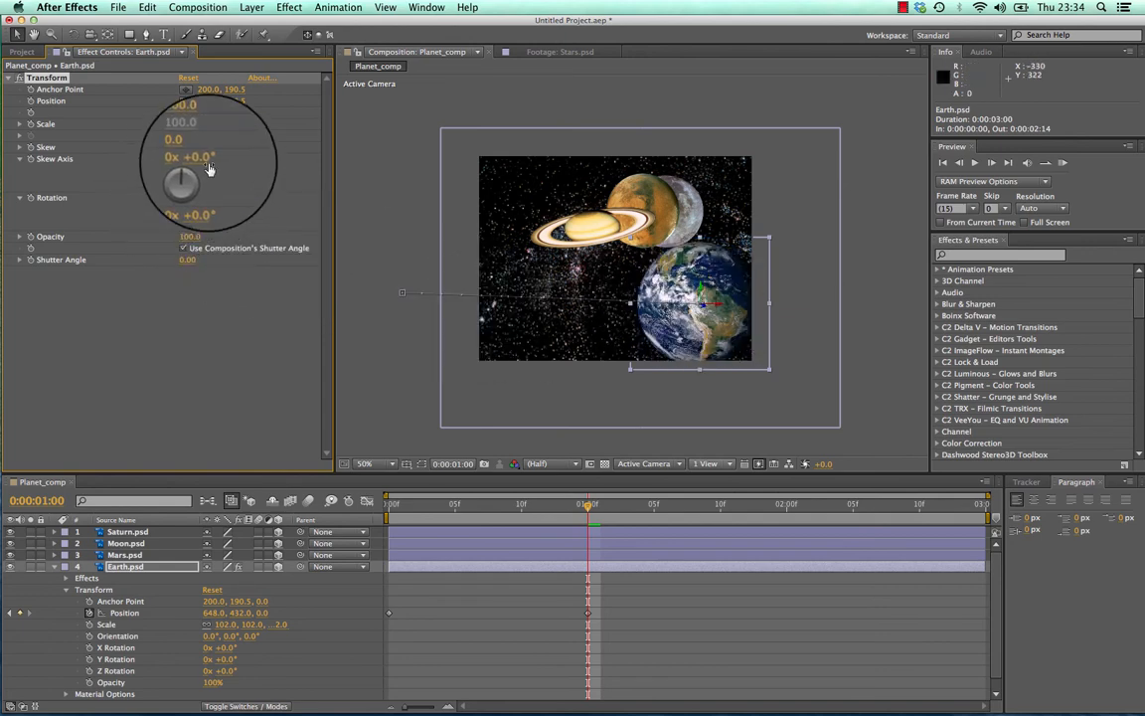
# Step: Try skewing the Earth and return Skew to 0, and move the Earth to position 604.0, 408.0, 0.0 at 0:00:01:00
pyautogui.moveTo(197, 147)
pyautogui.mouseDown()
pyautogui.moveTo(146, 153)
pyautogui.moveTo(202, 154)
pyautogui.mouseUp()
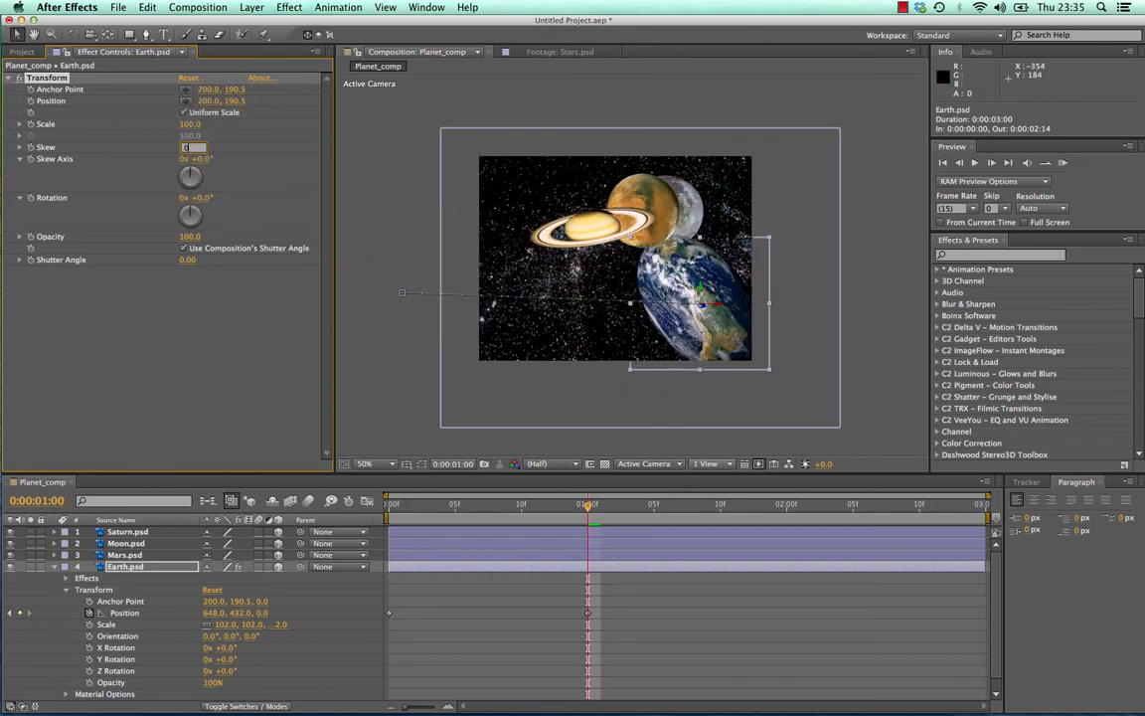
pyautogui.press('Return')
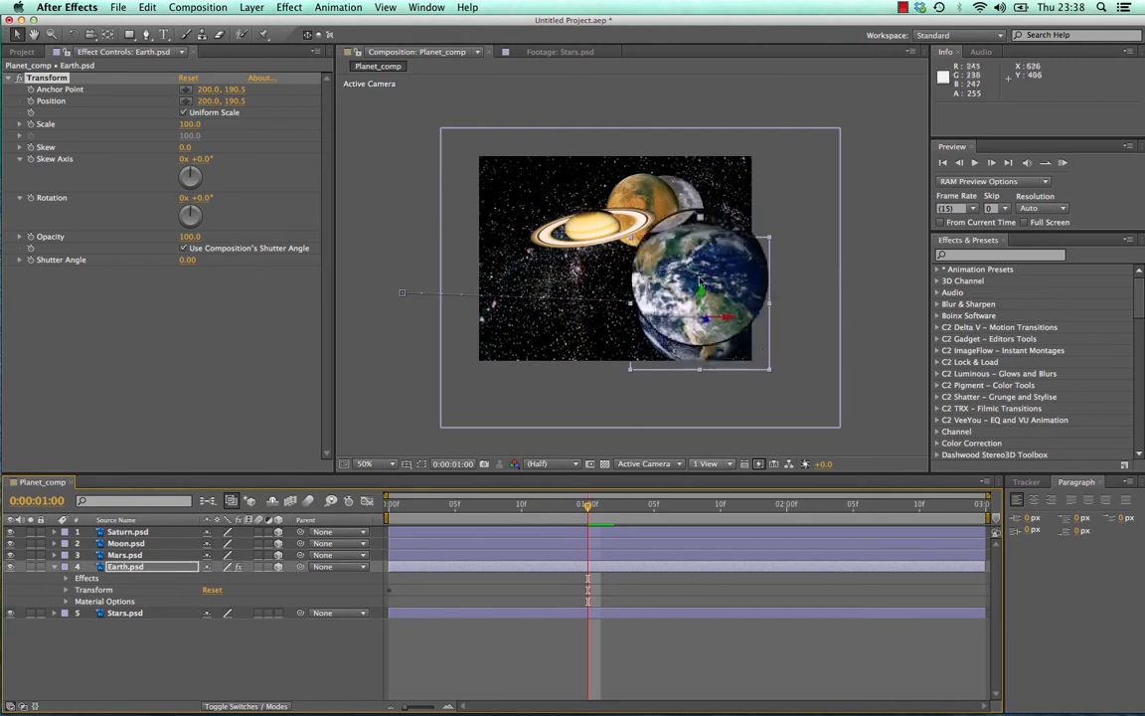
pyautogui.moveTo(702, 286); pyautogui.dragTo(696, 267)
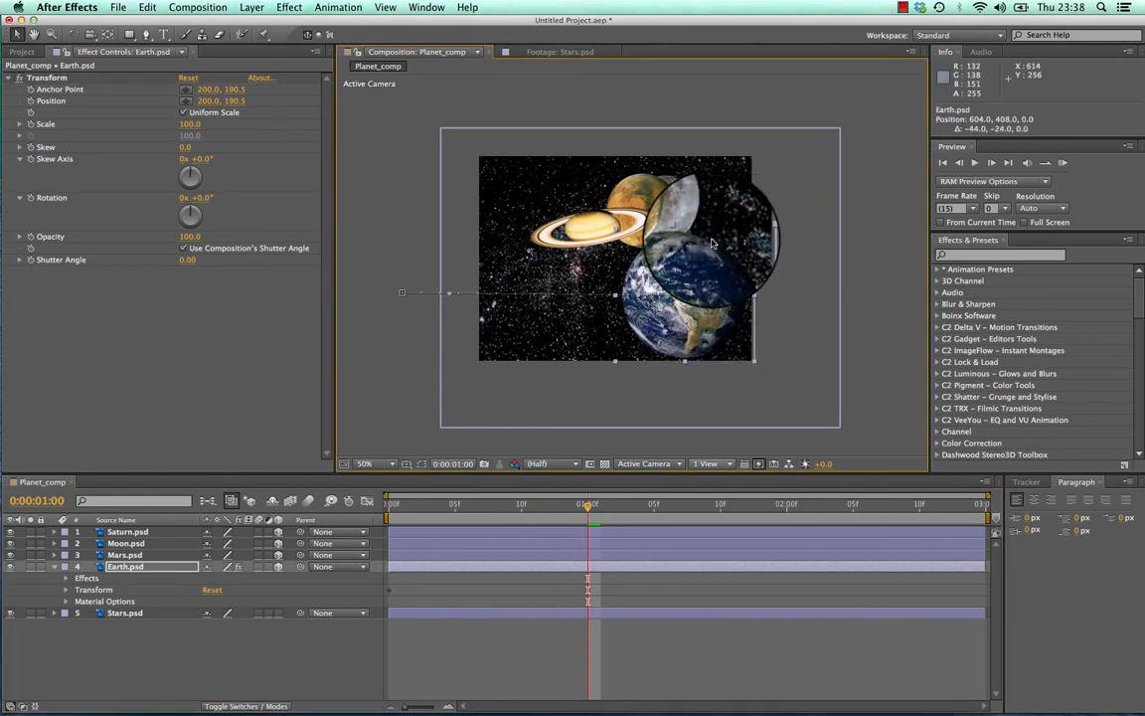
pyautogui.moveTo(589, 504)
pyautogui.mouseDown()
pyautogui.moveTo(613, 507)
pyautogui.moveTo(485, 518)
pyautogui.moveTo(588, 505)
pyautogui.mouseUp()
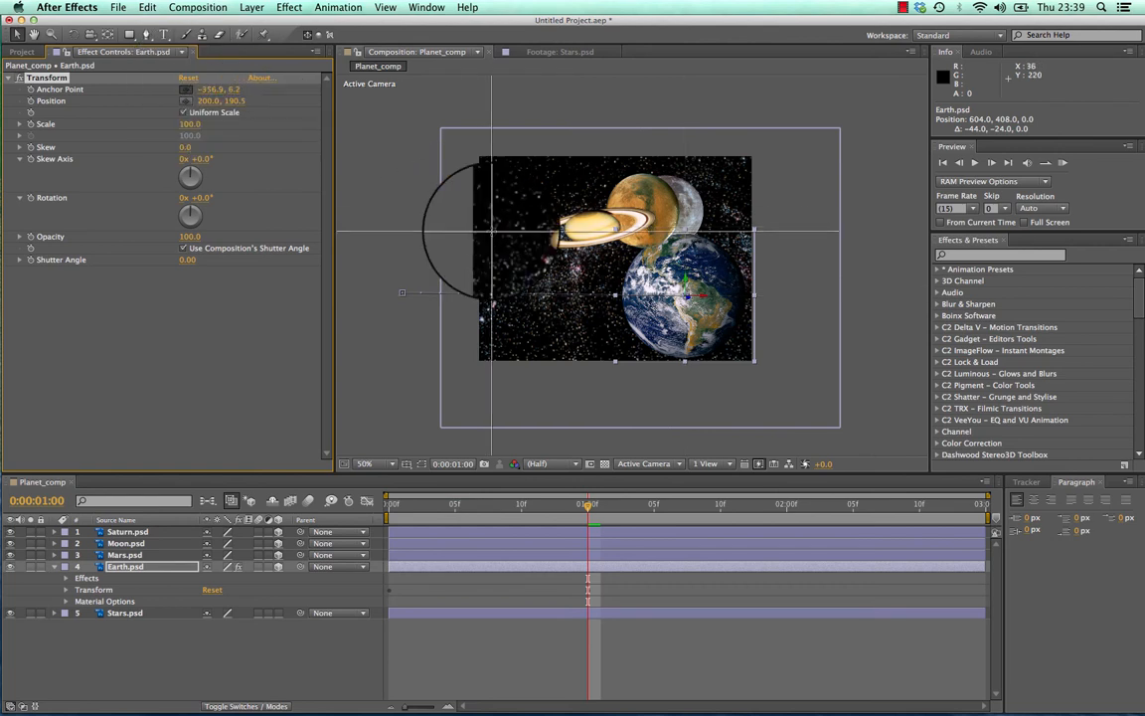
# Step: Place the Transform effect's anchor point at the Earth's bottom edge at 200.0, 378.7 and set the effect's position to 200.0, 377.5
pyautogui.moveTo(688, 293); pyautogui.dragTo(685, 361)
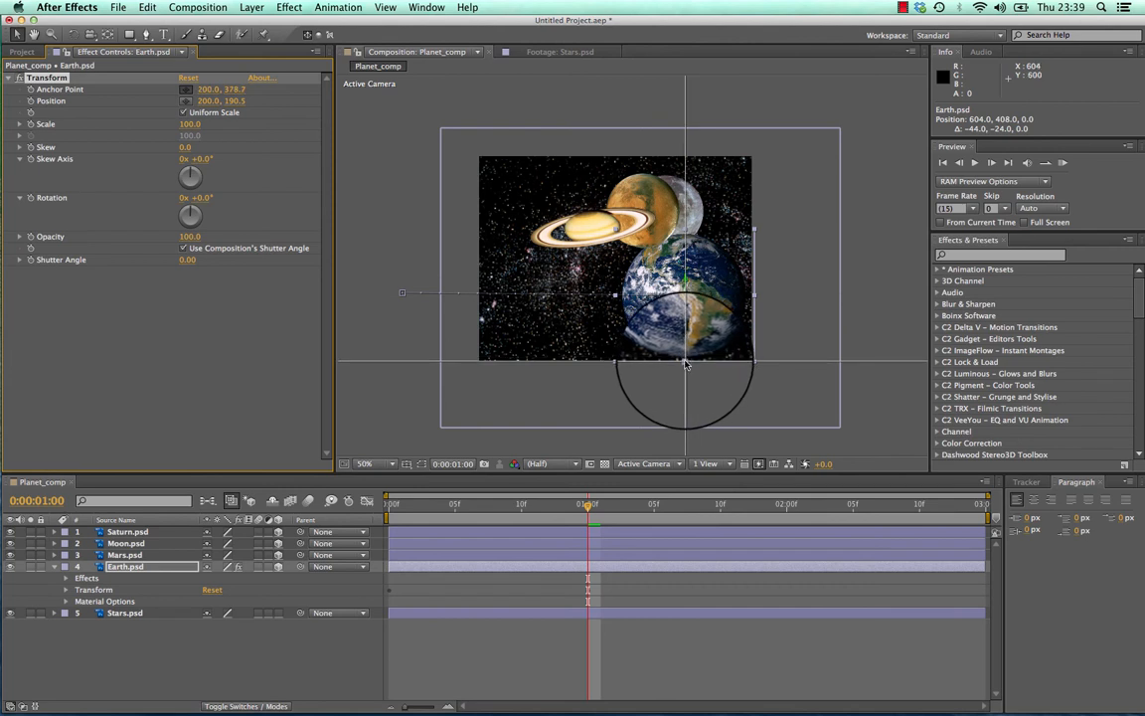
pyautogui.moveTo(685, 363); pyautogui.dragTo(684, 363)
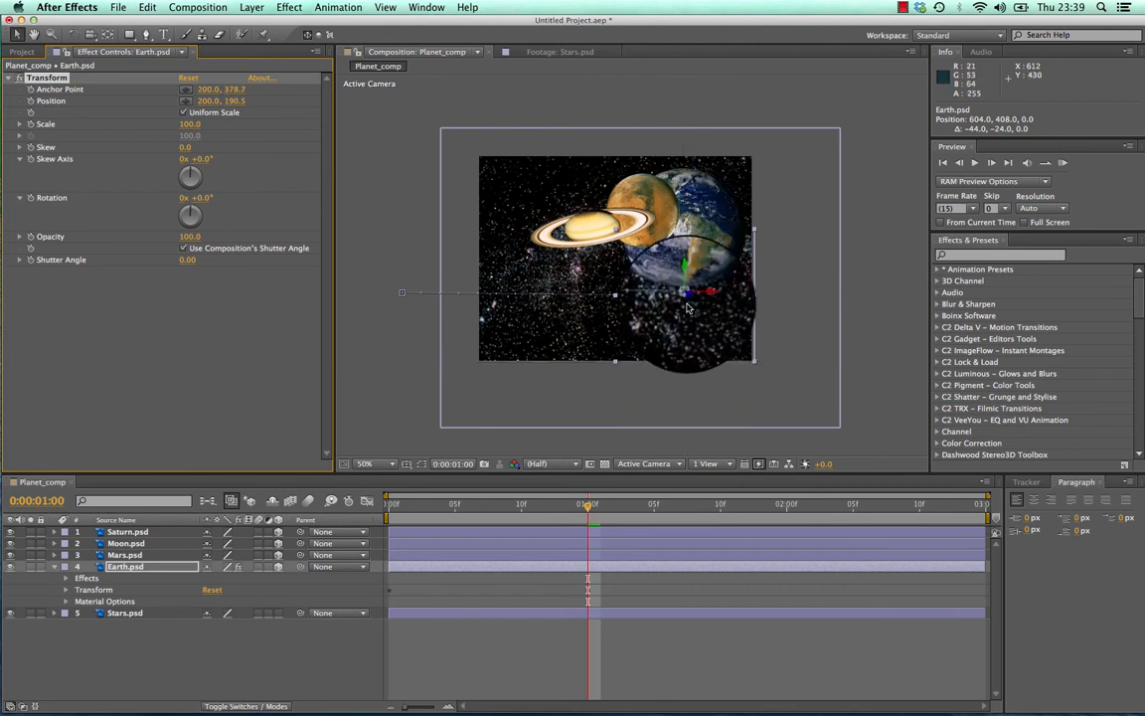
pyautogui.scroll(-4, 696, 311)
pyautogui.scroll(6, 696, 311)
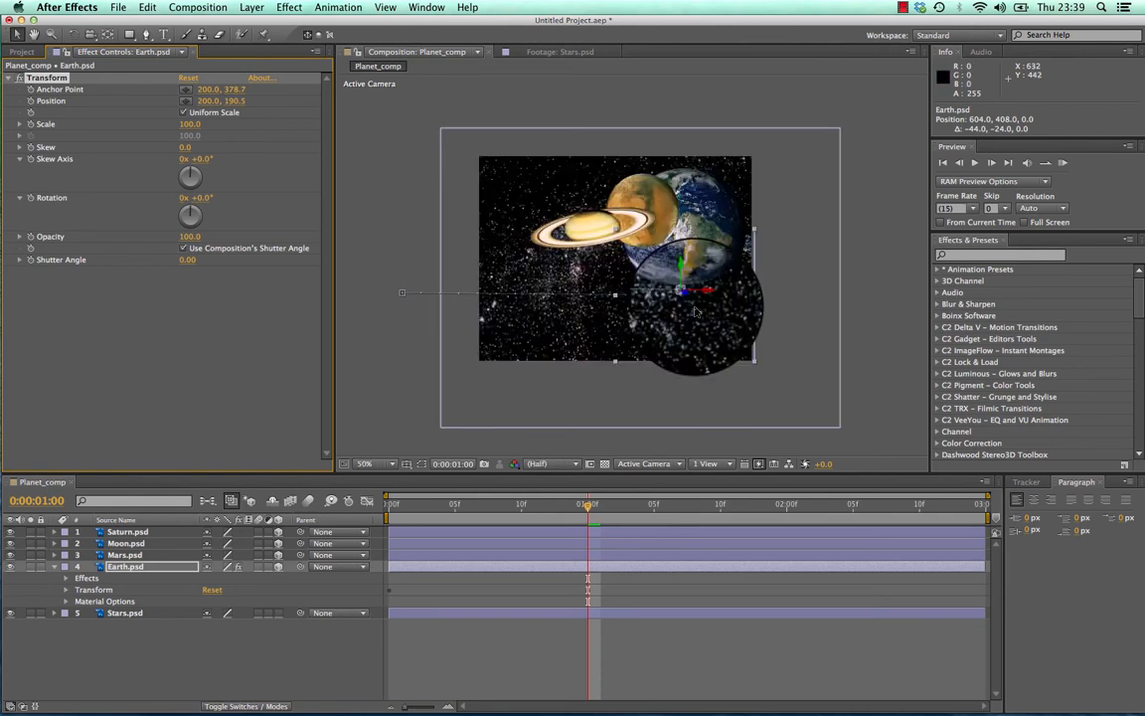
pyautogui.scroll(-2, 696, 311)
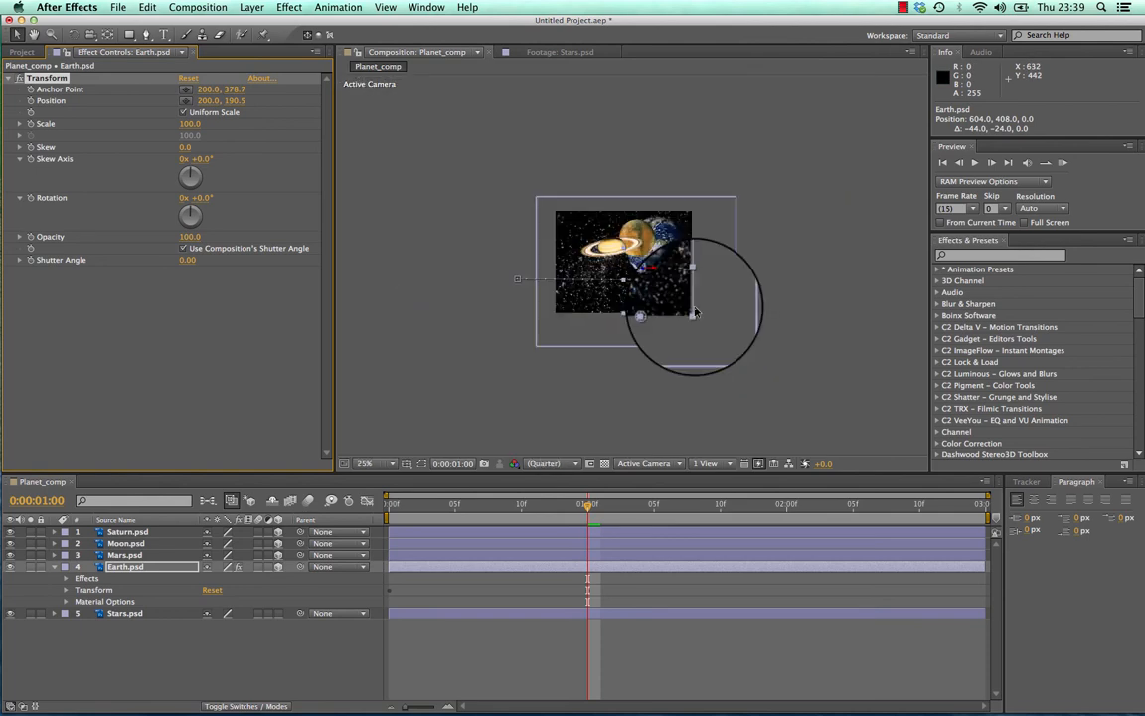
pyautogui.scroll(-1, 696, 312)
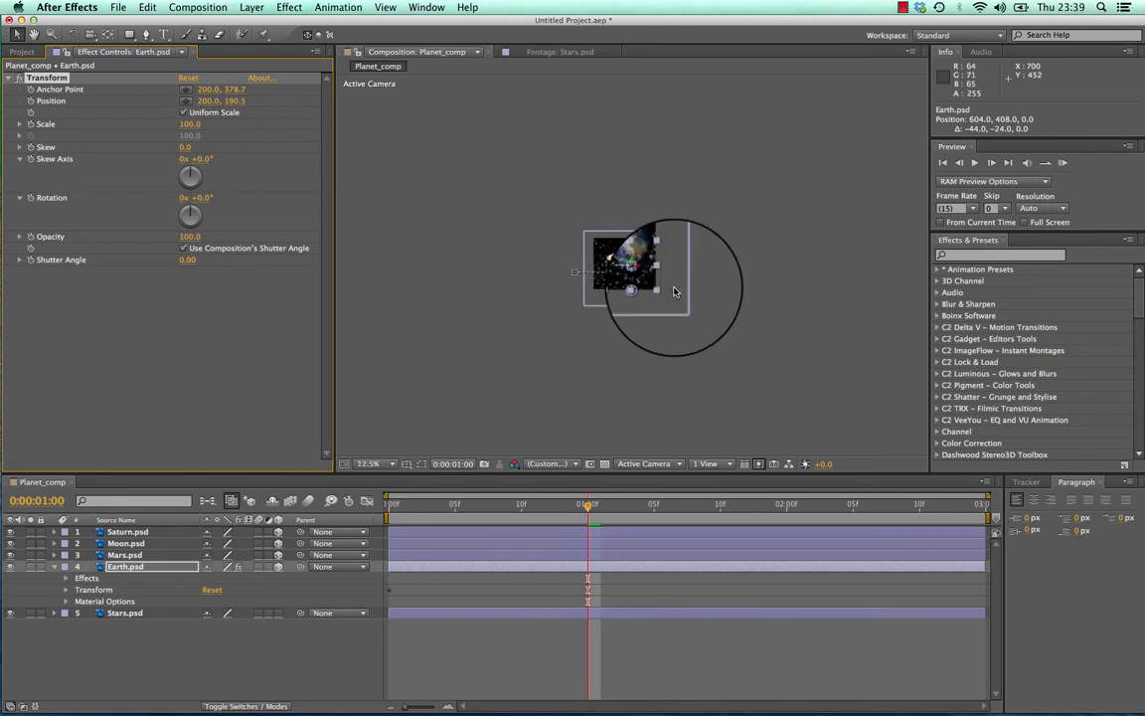
pyautogui.scroll(2, 675, 291)
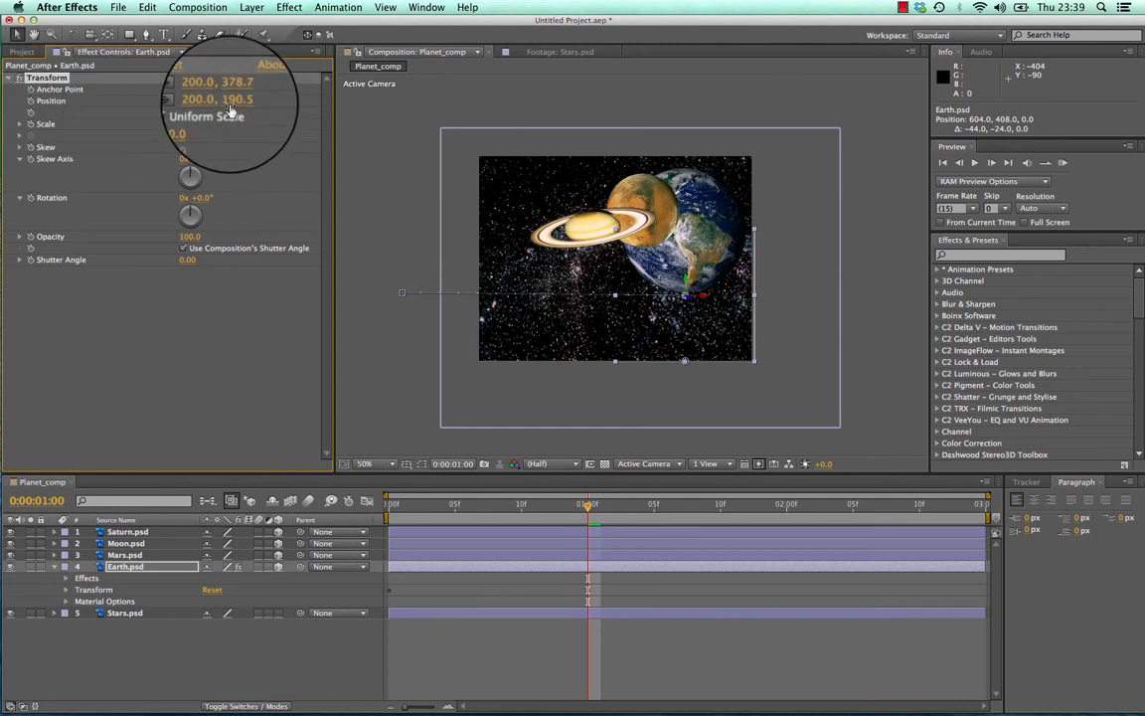
pyautogui.moveTo(236, 101); pyautogui.dragTo(372, 86)
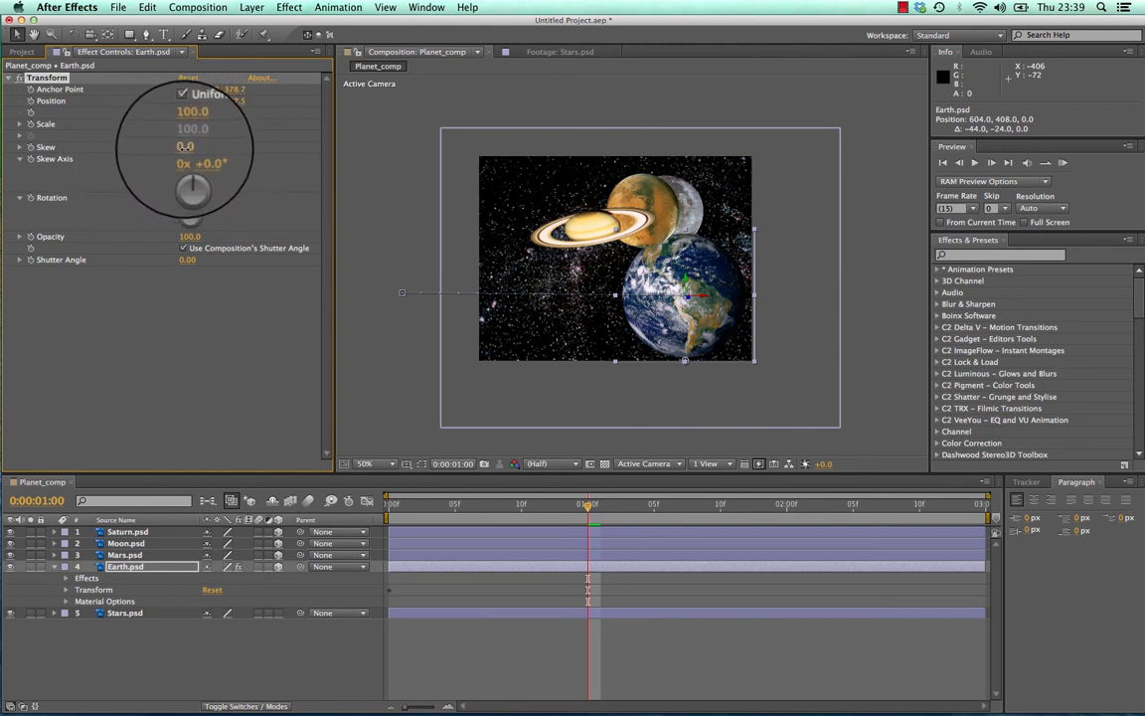
# Step: Set the Transform effect's Skew Axis to 90° and try Skew values up to 22.0 on the Earth, returning Skew to 0
pyautogui.moveTo(185, 146)
pyautogui.mouseDown()
pyautogui.moveTo(230, 147)
pyautogui.moveTo(168, 146)
pyautogui.moveTo(217, 147)
pyautogui.moveTo(173, 146)
pyautogui.moveTo(189, 149)
pyautogui.mouseUp()
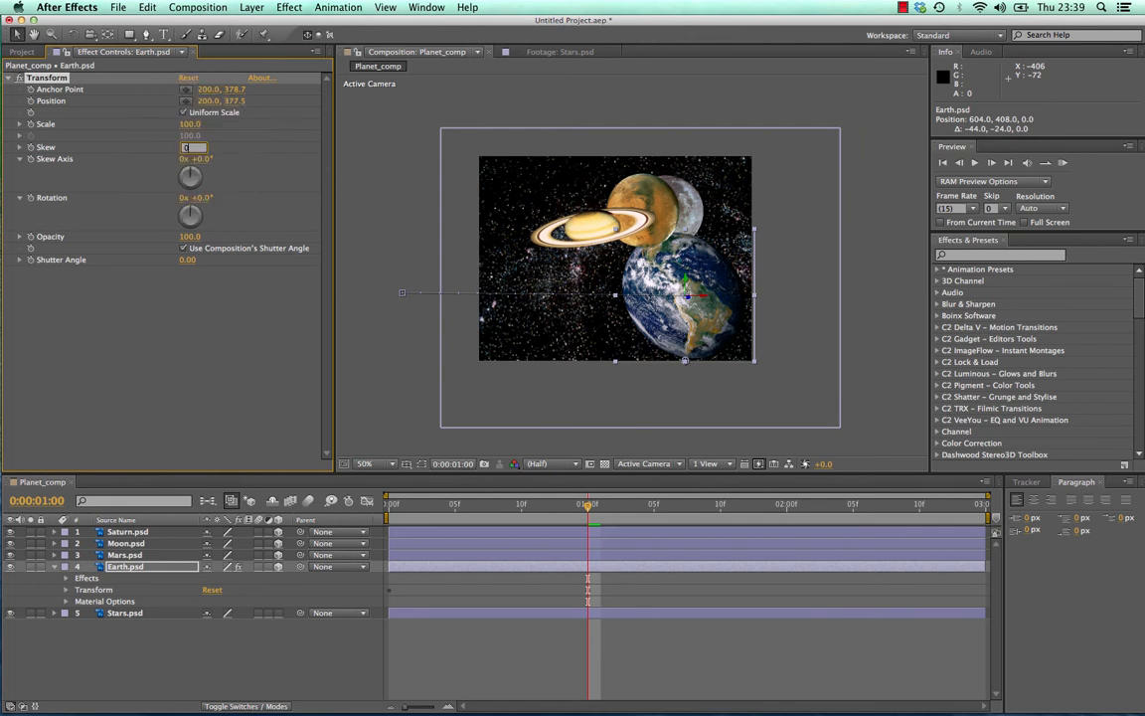
pyautogui.write('0')
pyautogui.press('Return')
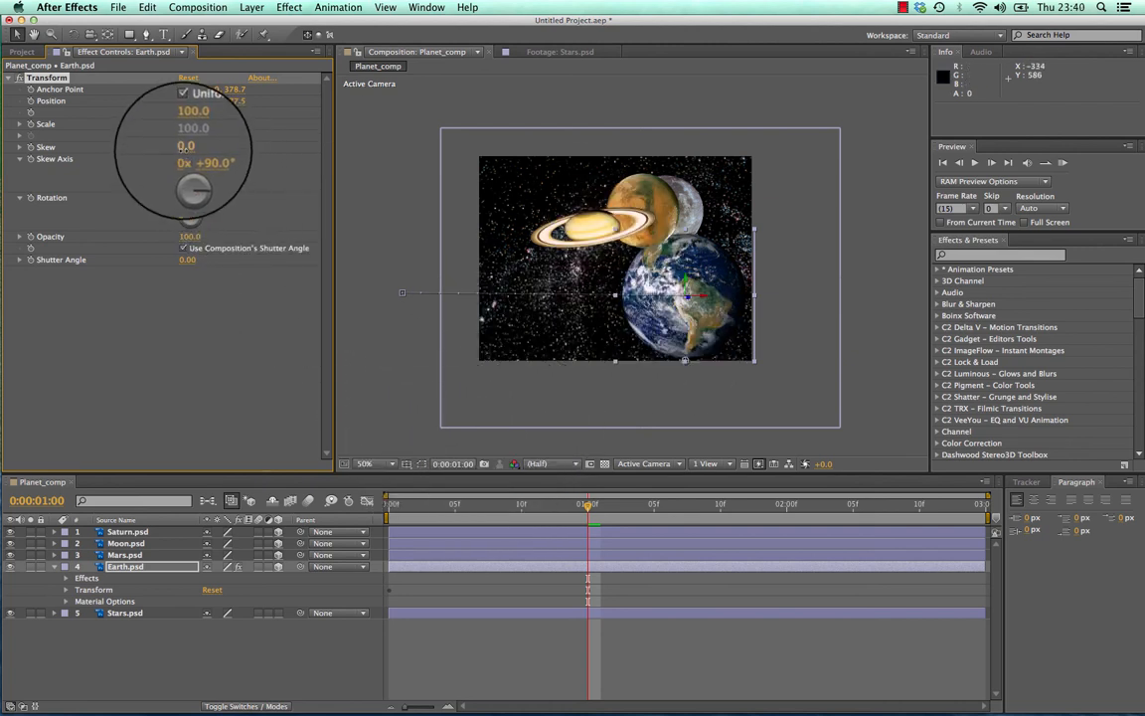
pyautogui.moveTo(185, 146)
pyautogui.mouseDown()
pyautogui.moveTo(157, 147)
pyautogui.moveTo(190, 147)
pyautogui.mouseUp()
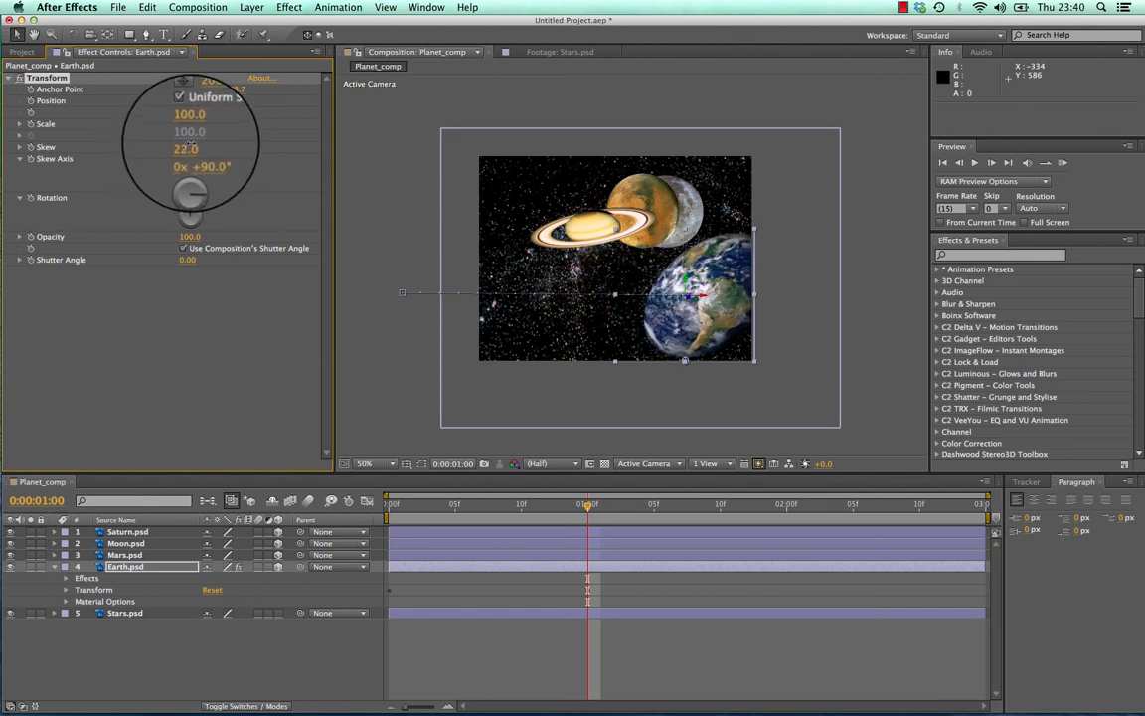
pyautogui.press('super+z')
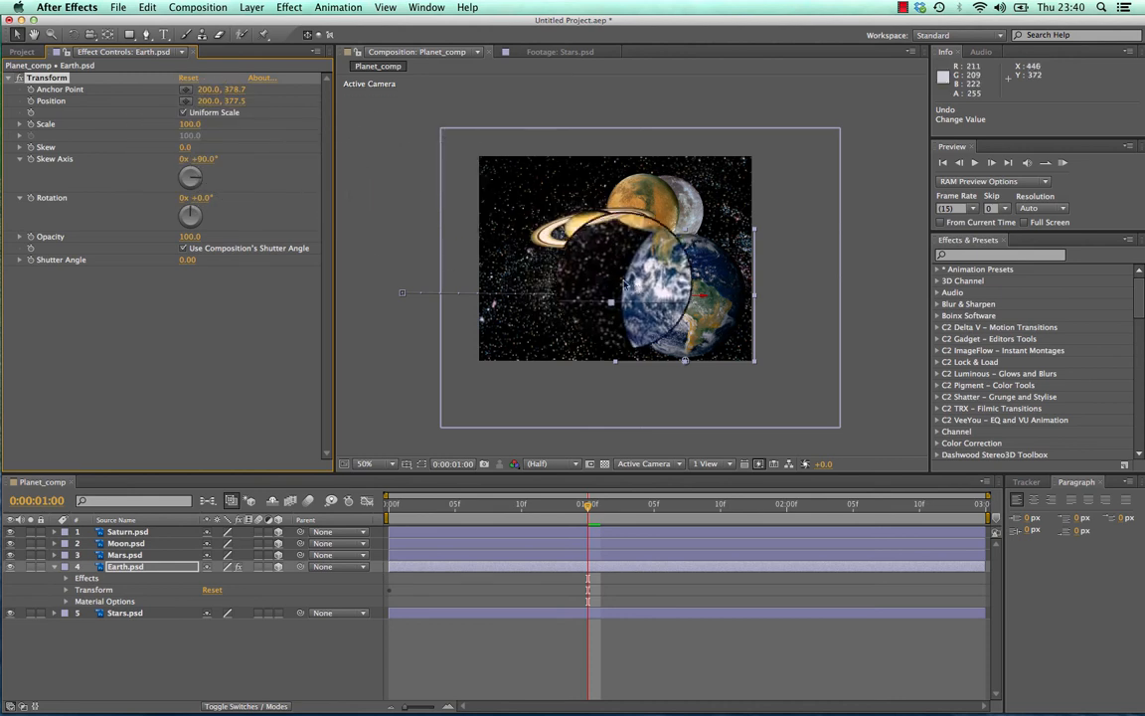
# Step: Move the Earth sideways to position 530.0, 408.0, 0.0 at 0:00:01:00, with the Transform effect's Skew at 14.0
pyautogui.moveTo(686, 298); pyautogui.dragTo(630, 301)
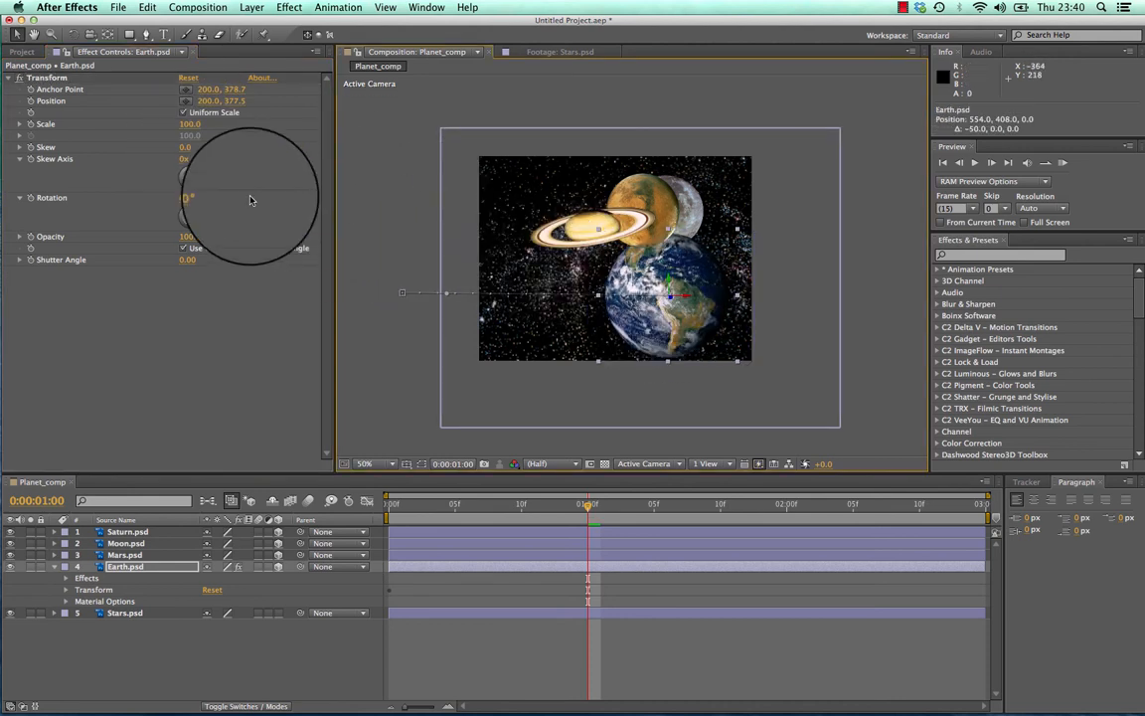
pyautogui.moveTo(185, 147); pyautogui.dragTo(199, 147)
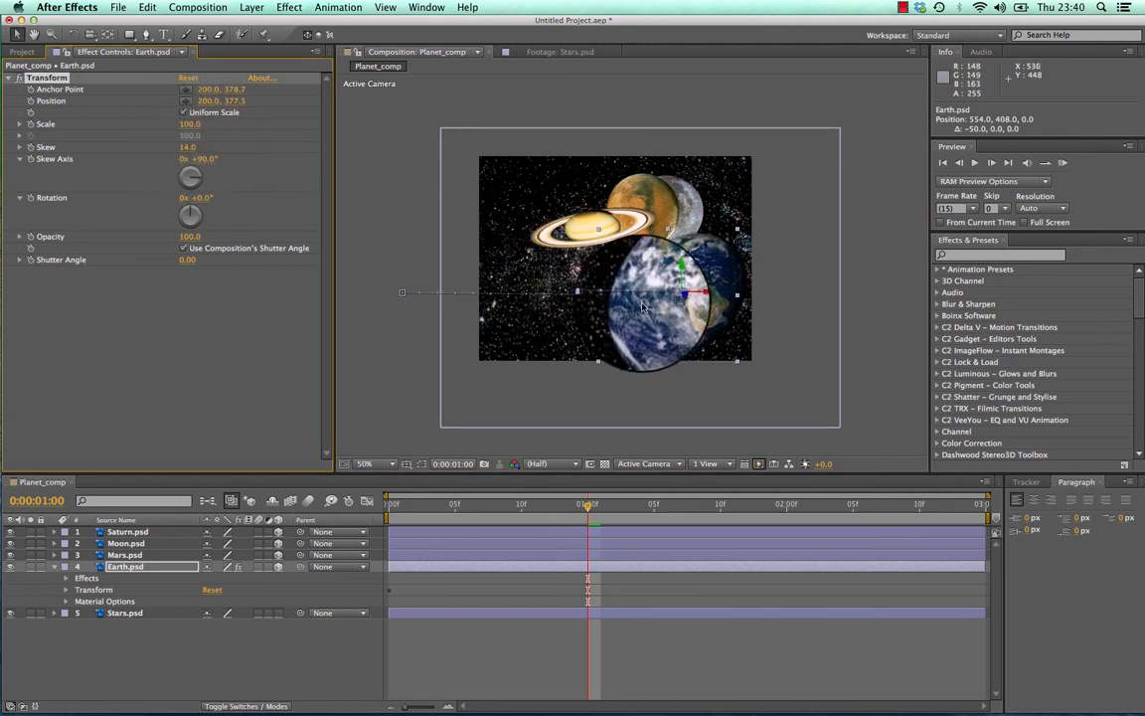
pyautogui.moveTo(672, 316); pyautogui.dragTo(660, 316)
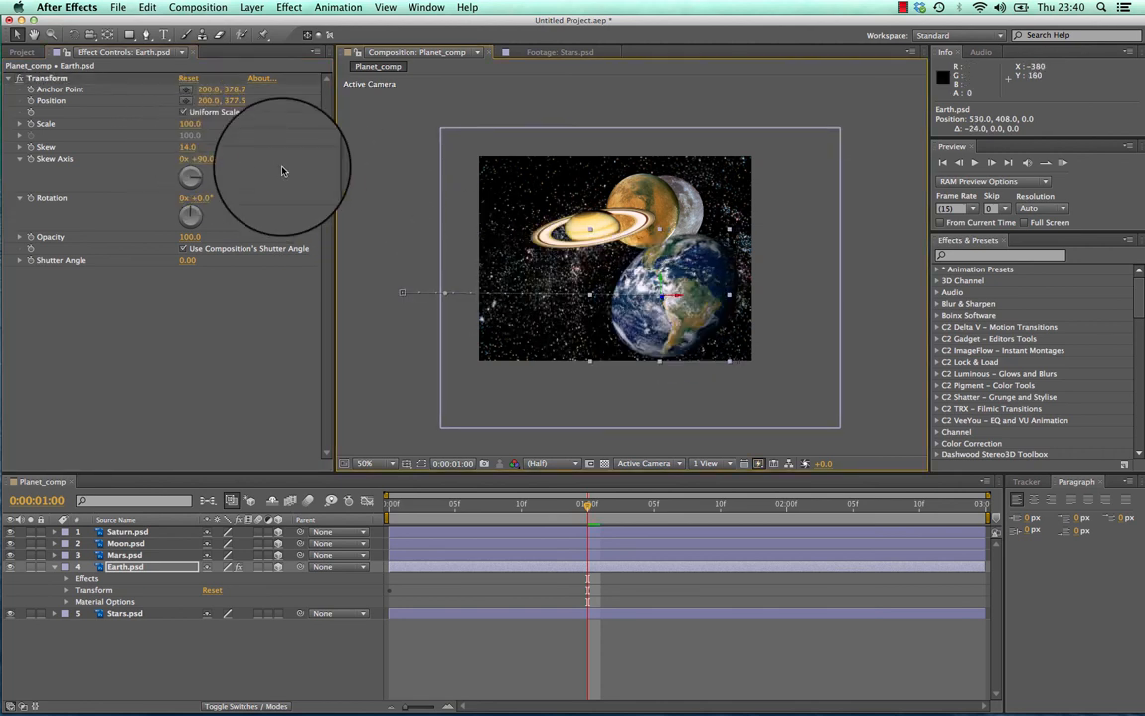
# Step: Reset the Earth's Skew to 0 and go to the start of the composition at 0:00:00:00
pyautogui.moveTo(187, 147)
pyautogui.mouseDown()
pyautogui.moveTo(145, 146)
pyautogui.moveTo(192, 146)
pyautogui.moveTo(183, 149)
pyautogui.mouseUp()
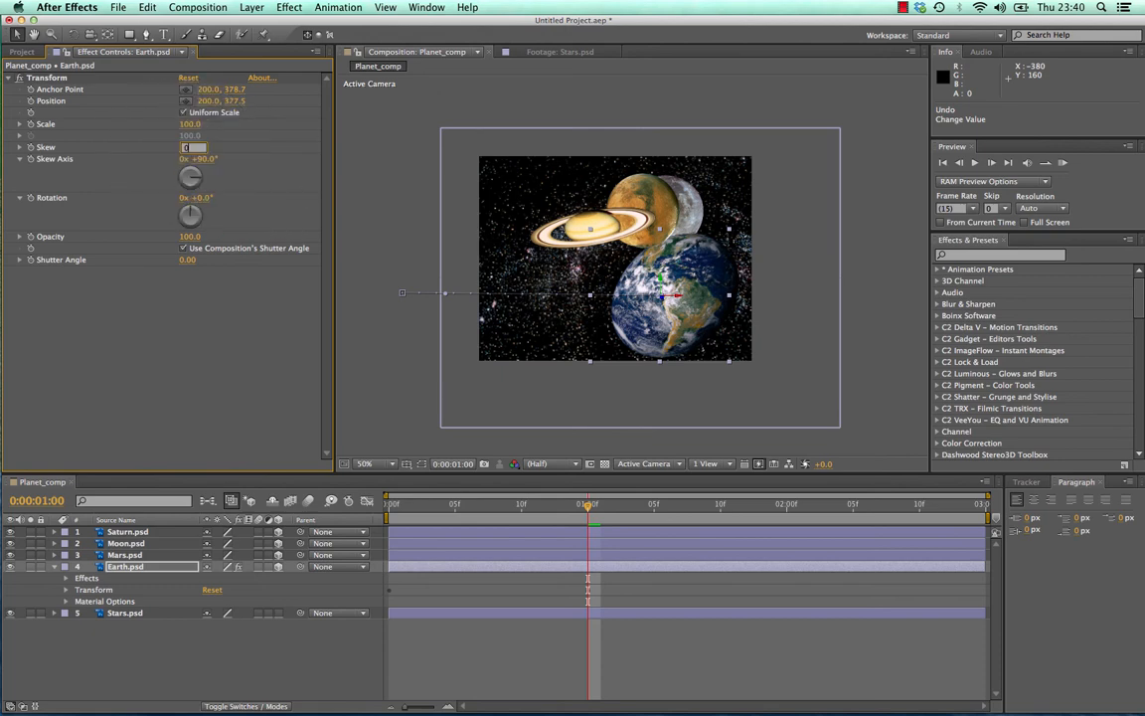
pyautogui.press('Return')
pyautogui.moveTo(587, 509); pyautogui.dragTo(358, 513)
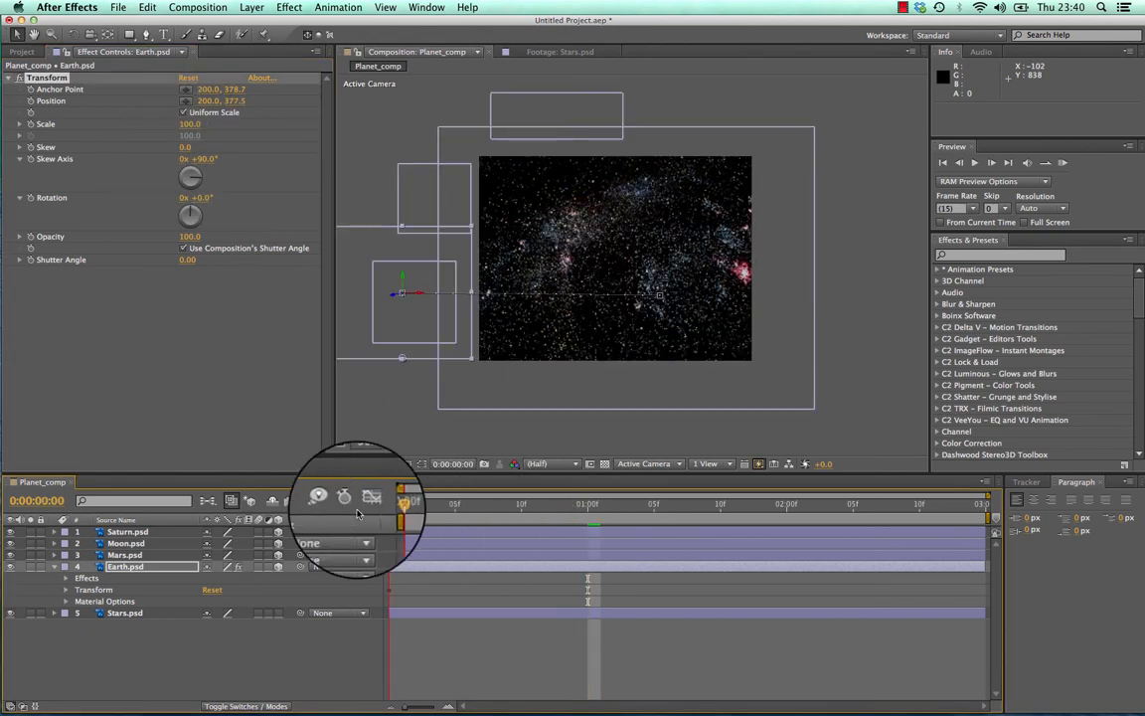
# Step: Preview the Earth's movement and add the first Skew keyframe of its Transform effect at 0:00:01:00 with value 0.0
pyautogui.press('space')
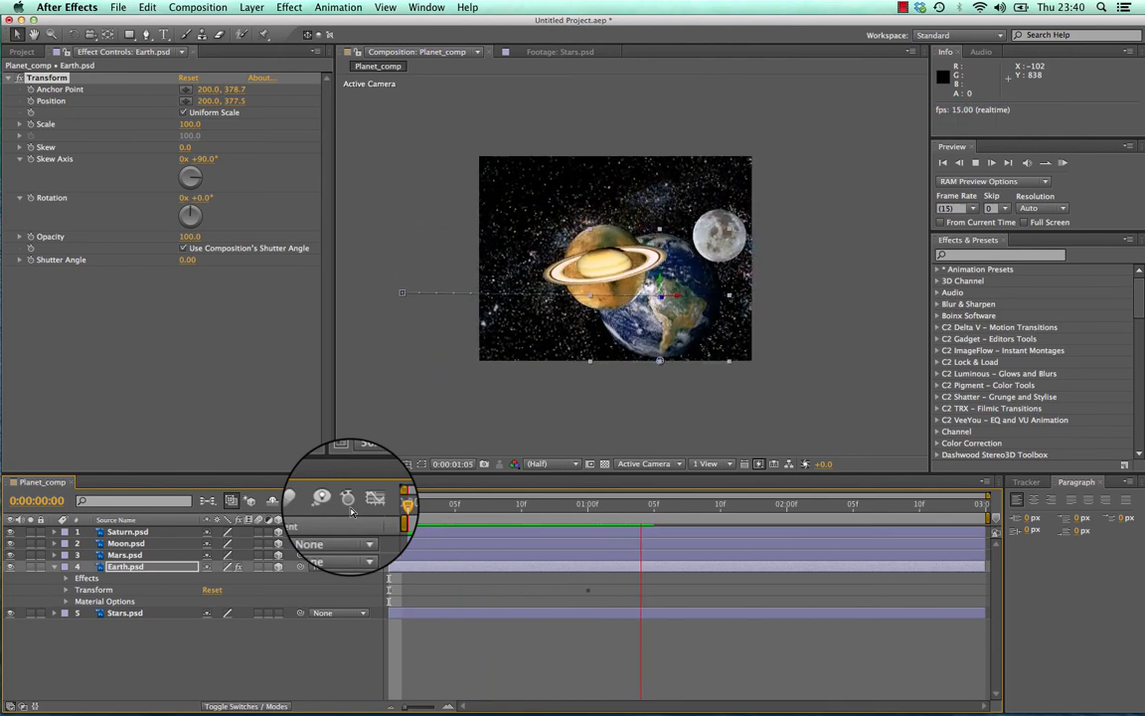
pyautogui.click(586, 512)
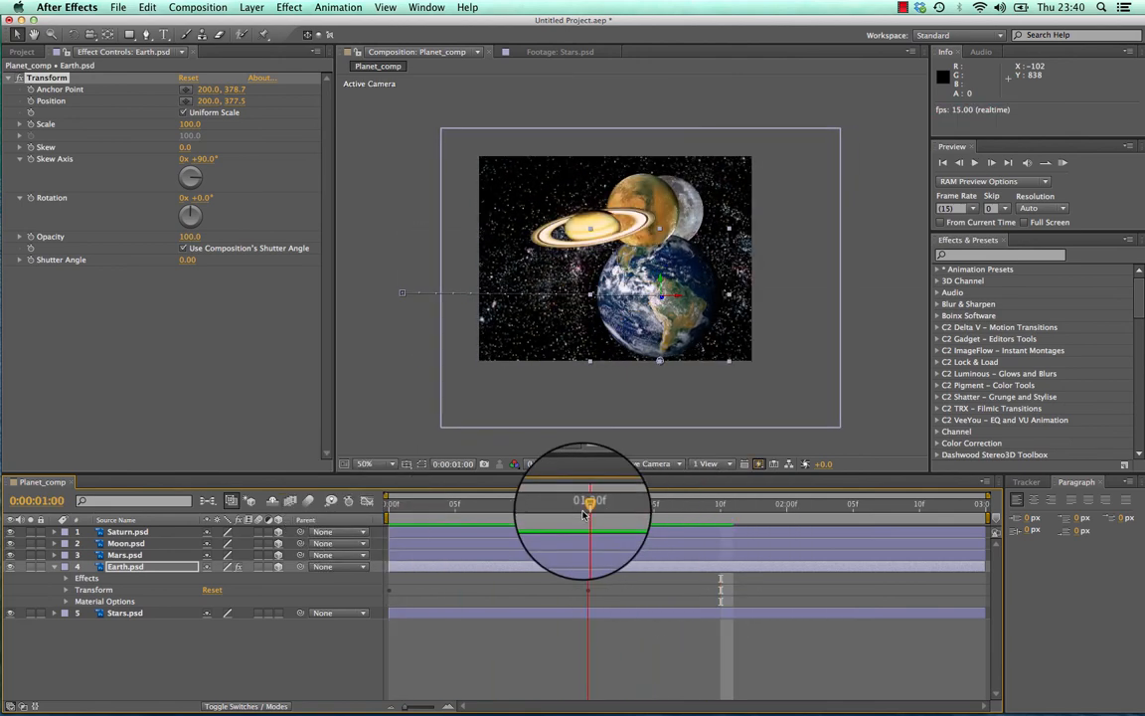
pyautogui.moveTo(585, 514); pyautogui.dragTo(589, 517)
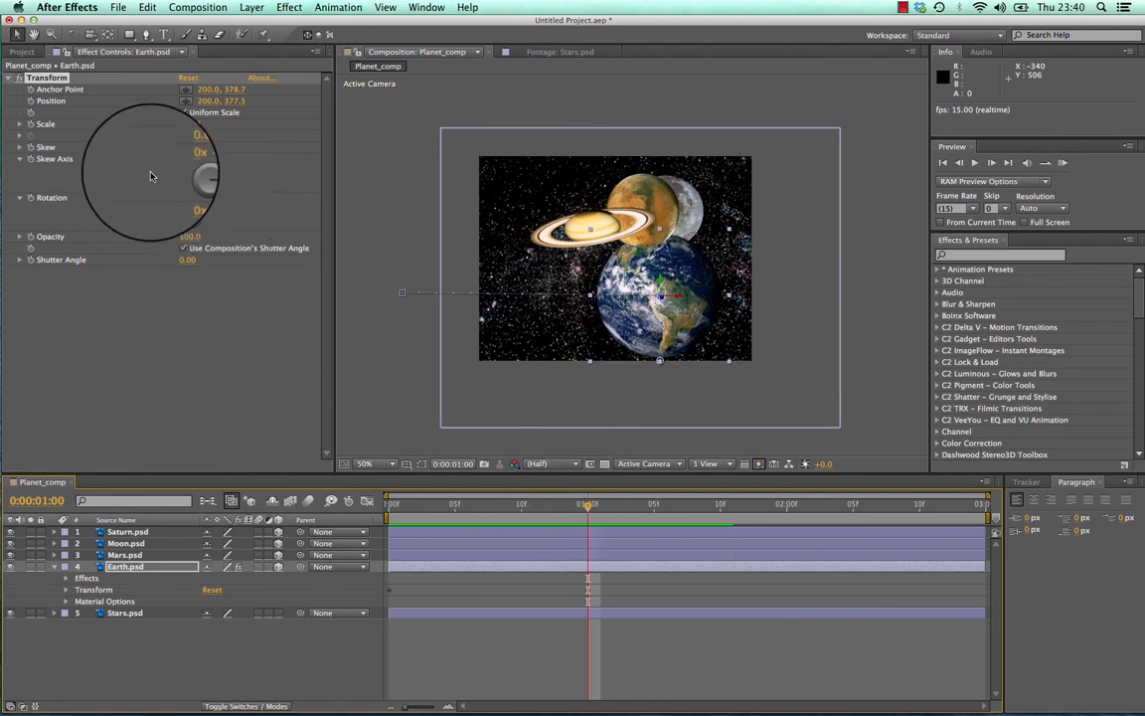
pyautogui.click(19, 148)
pyautogui.click(19, 148)
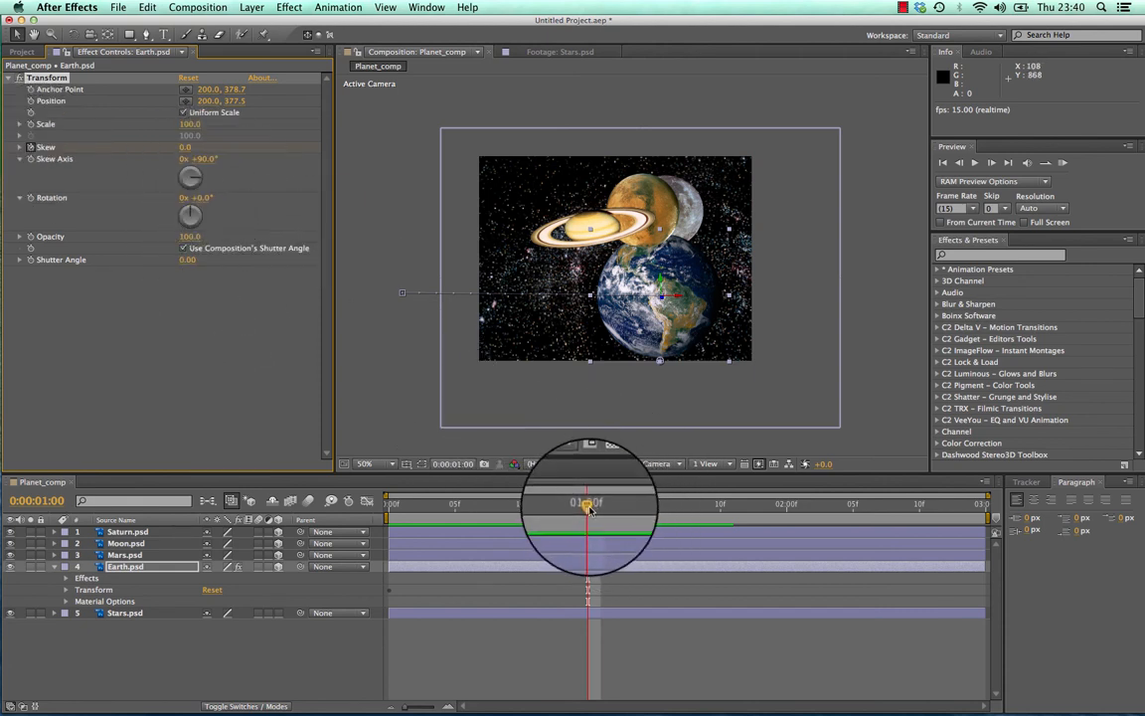
# Step: Keyframe the Earth's Skew frame by frame at 21.0 on 0:00:01:01, -22.0 on 0:00:01:02 and 22.0 on 0:00:01:03
pyautogui.moveTo(588, 506); pyautogui.dragTo(599, 504)
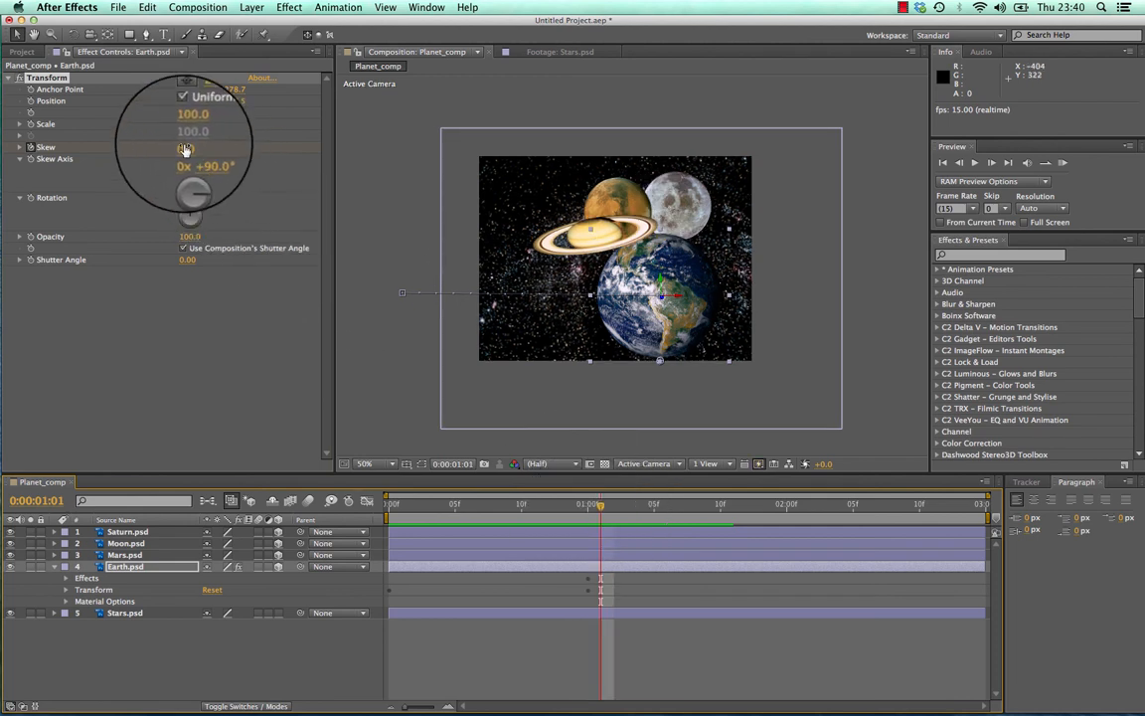
pyautogui.moveTo(185, 149); pyautogui.dragTo(199, 145)
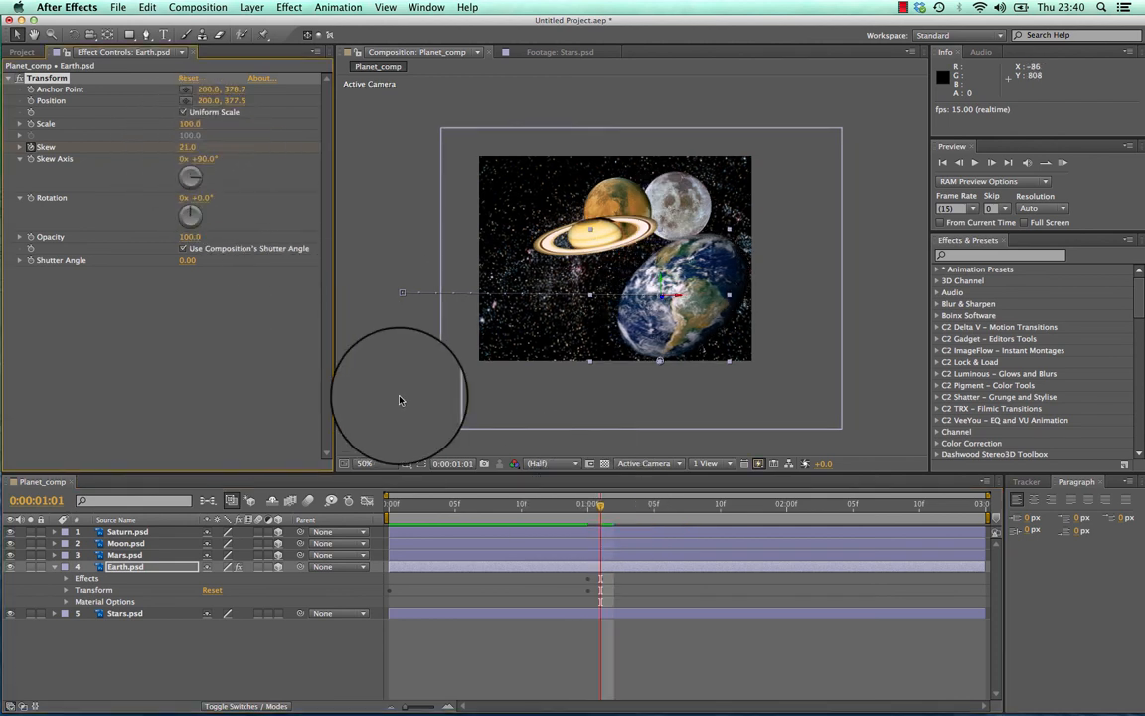
pyautogui.moveTo(601, 505); pyautogui.dragTo(614, 506)
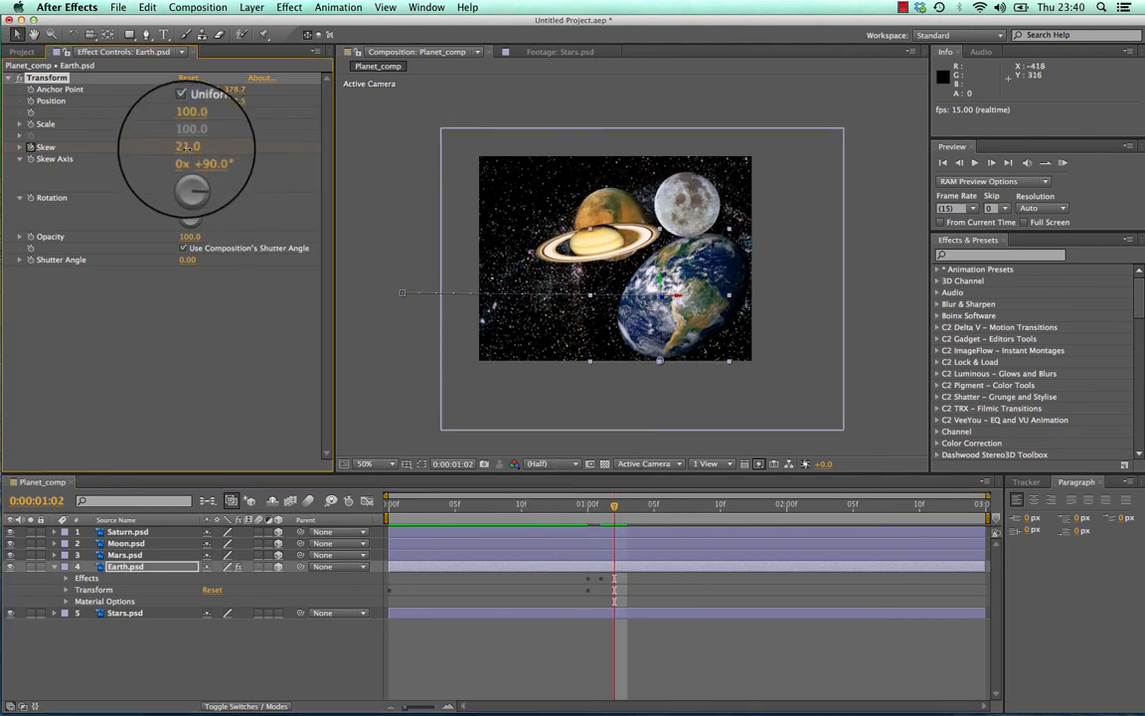
pyautogui.moveTo(181, 156); pyautogui.dragTo(153, 148)
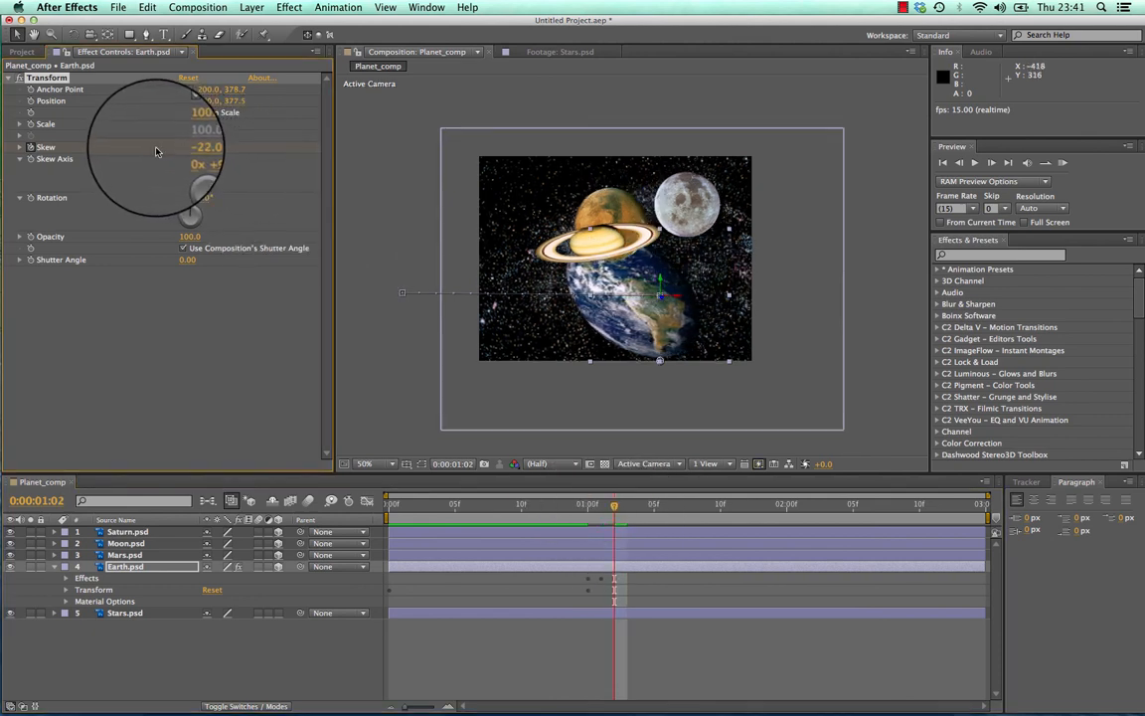
pyautogui.moveTo(616, 508); pyautogui.dragTo(628, 508)
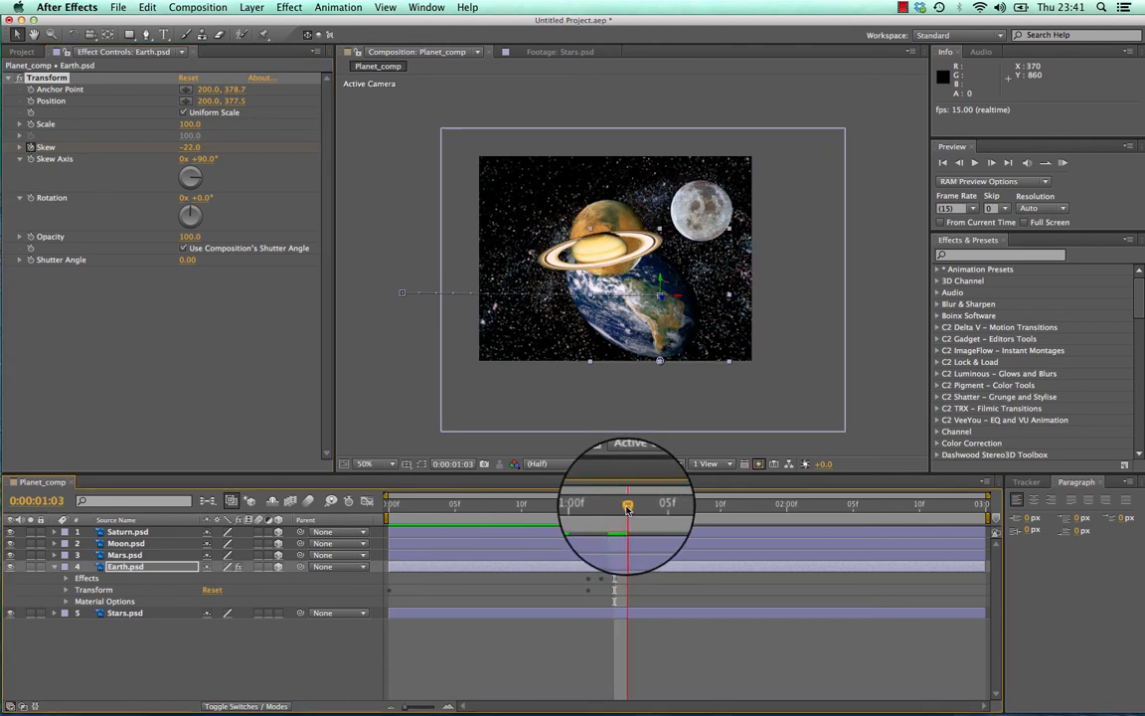
pyautogui.moveTo(190, 147); pyautogui.dragTo(200, 144)
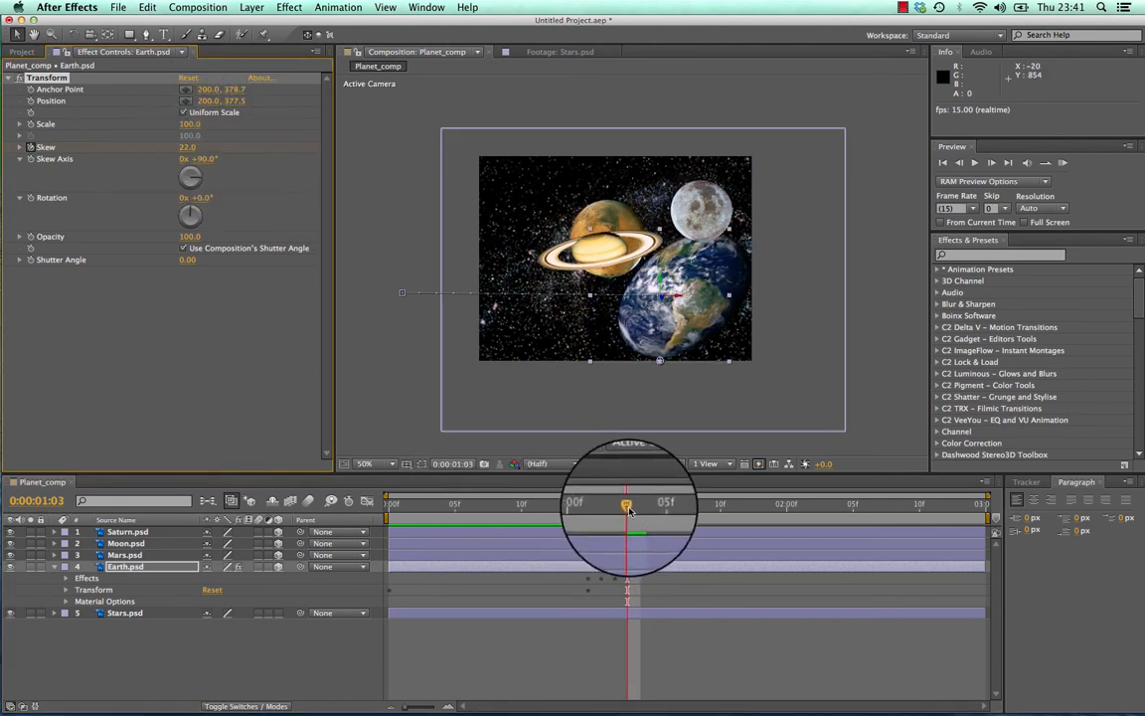
# Step: Keyframe the Earth's Skew at -33.0 on 0:00:01:04 and at a moderate positive value, below 26.0, on 0:00:01:05
pyautogui.moveTo(628, 506); pyautogui.dragTo(641, 509)
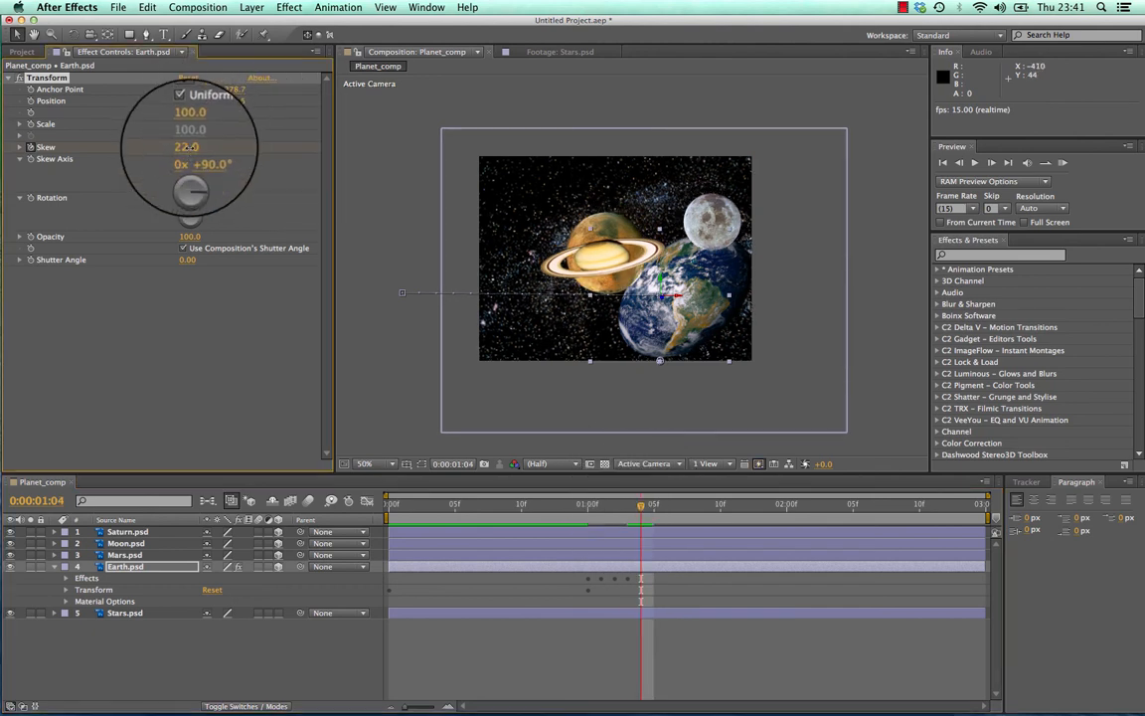
pyautogui.moveTo(189, 147); pyautogui.dragTo(155, 149)
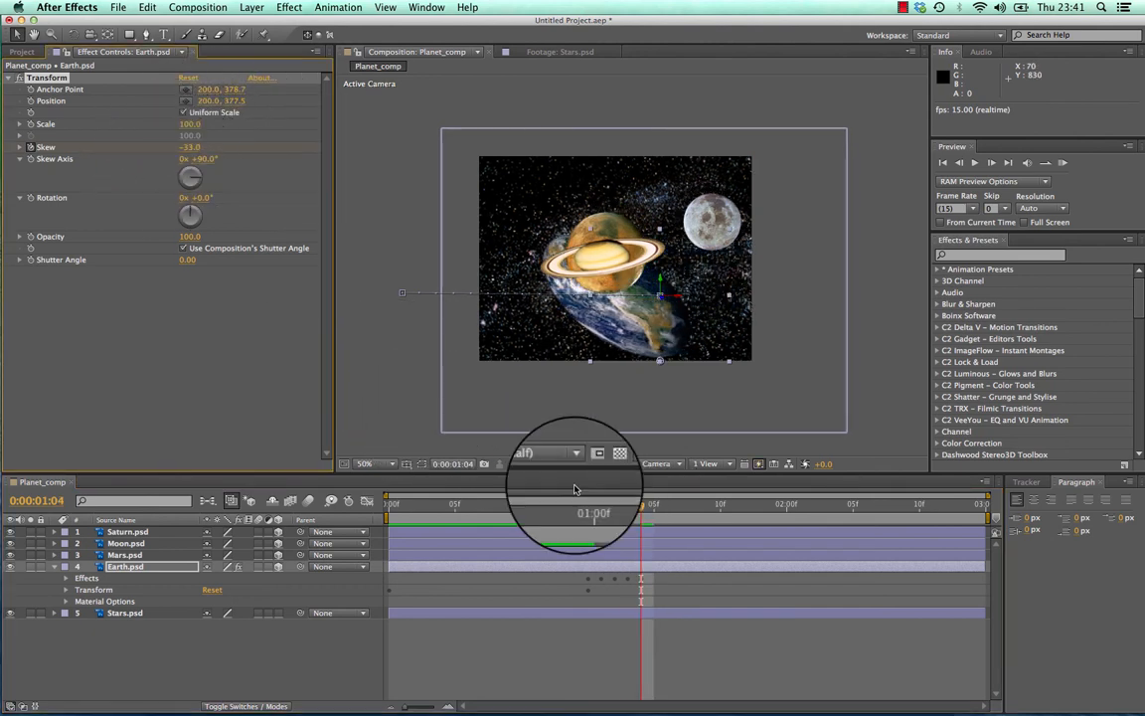
pyautogui.moveTo(642, 508); pyautogui.dragTo(654, 509)
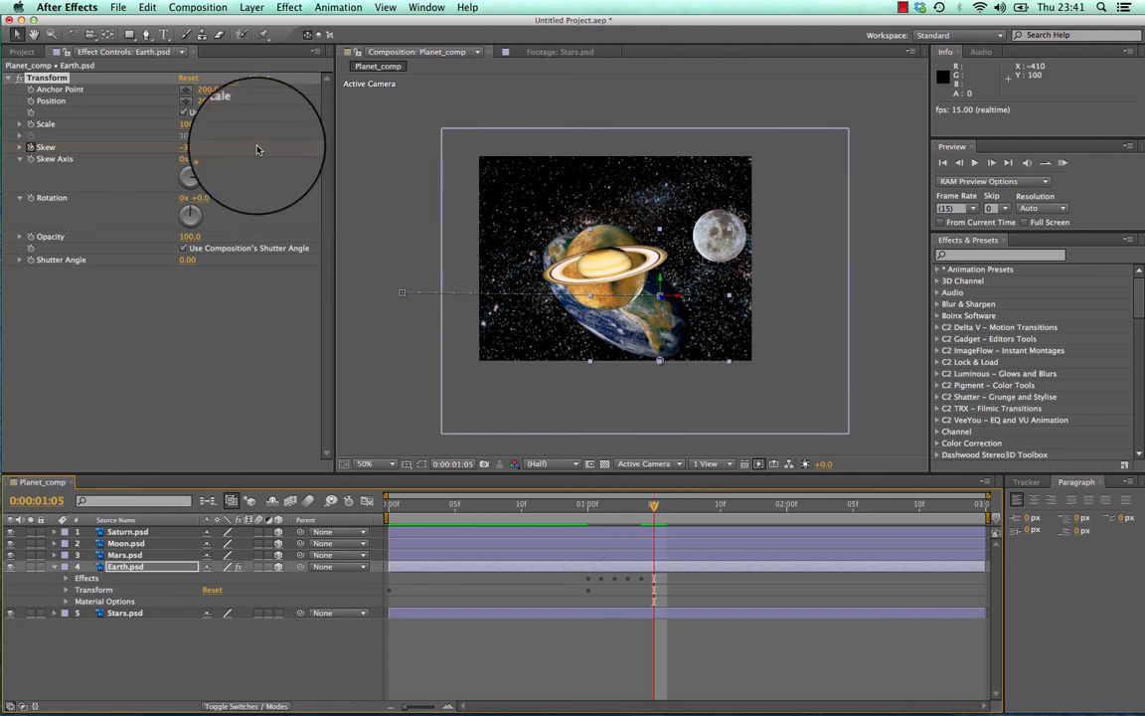
pyautogui.moveTo(196, 149); pyautogui.dragTo(229, 150)
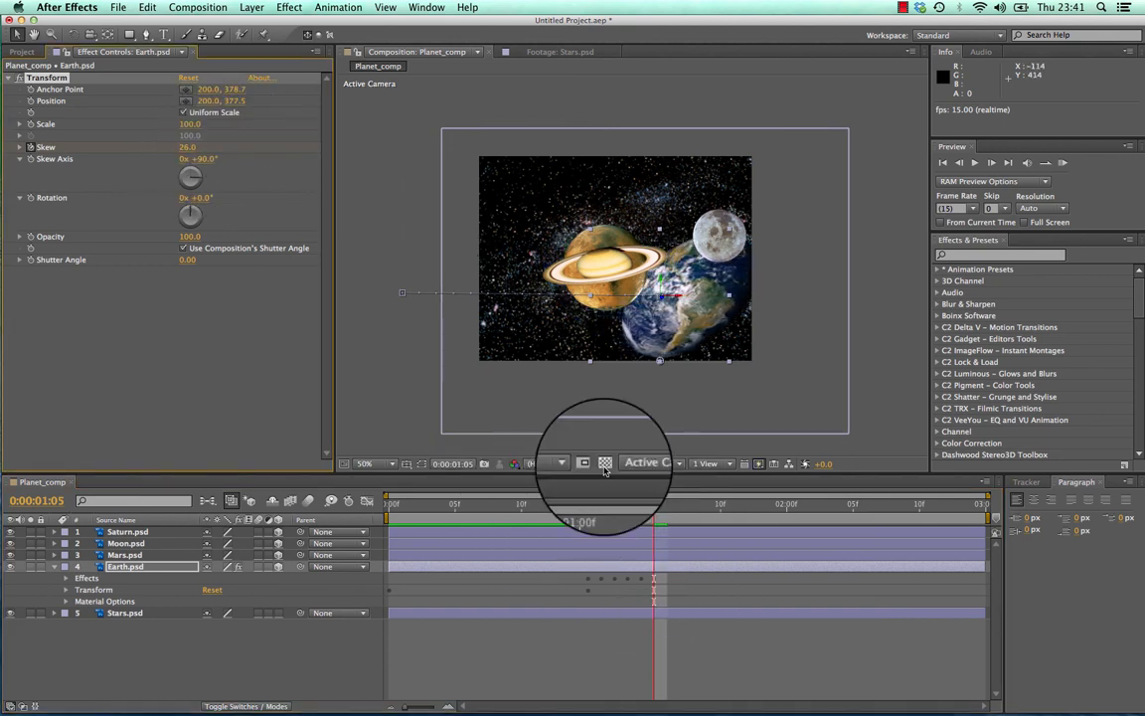
pyautogui.moveTo(187, 148); pyautogui.dragTo(177, 147)
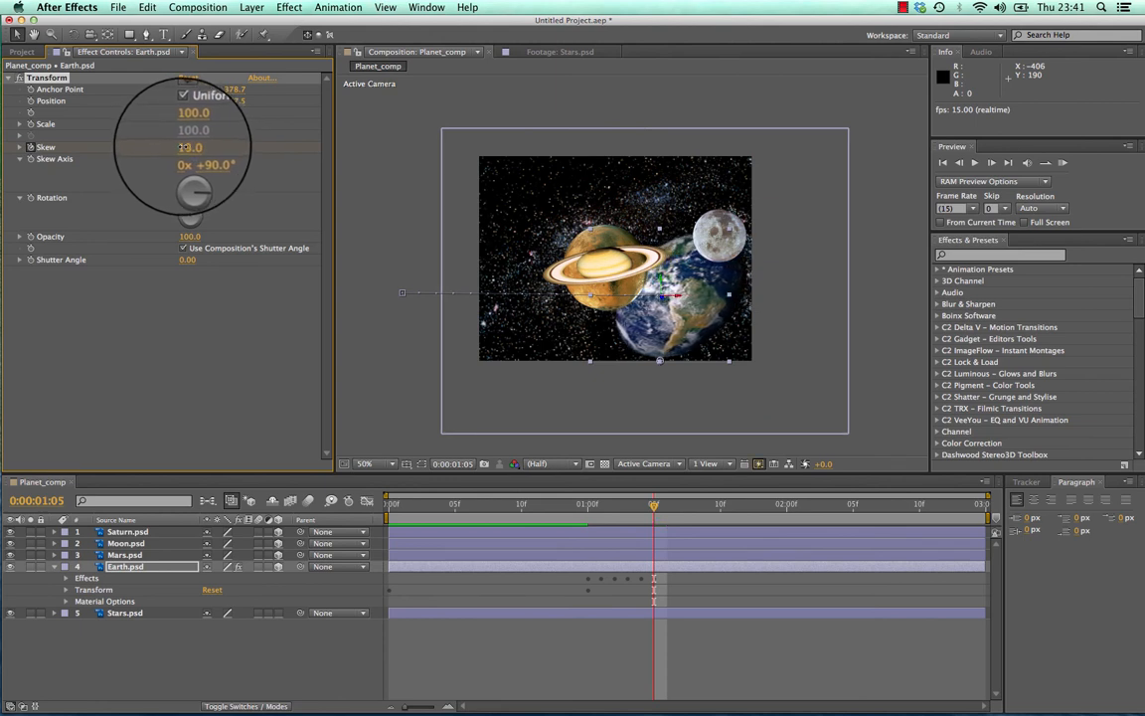
# Step: Keyframe the Earth's Skew at -21.0 on 0:00:01:06 and at 21.0 on 0:00:01:07
pyautogui.click(668, 505)
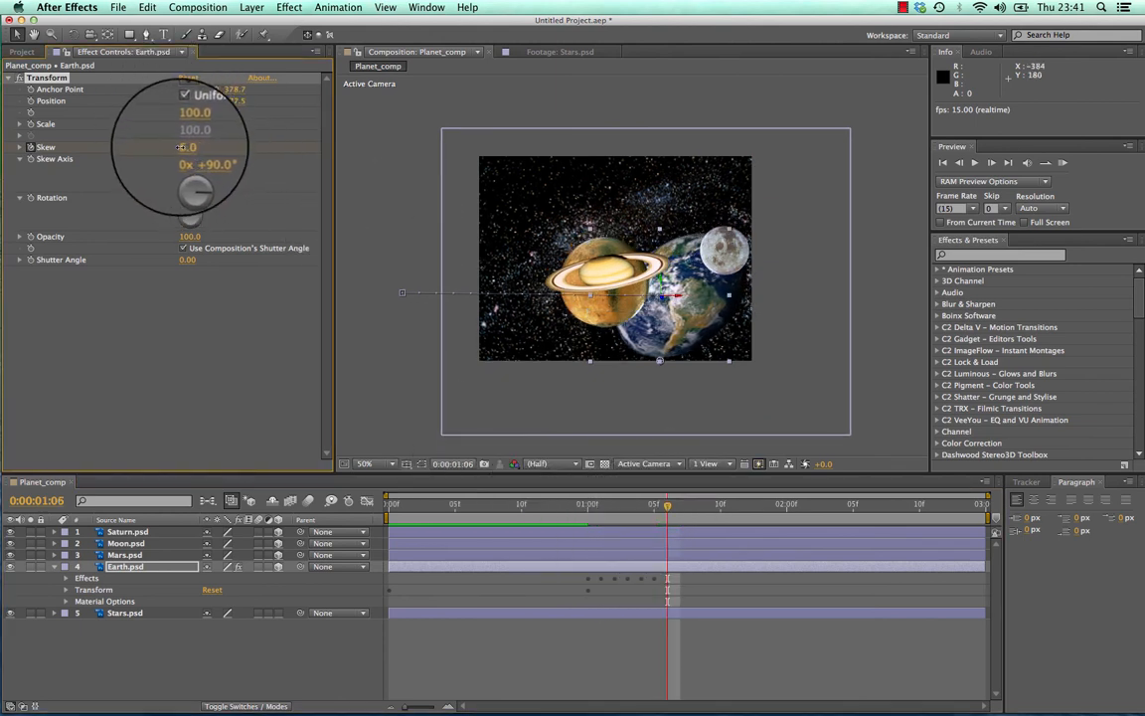
pyautogui.moveTo(184, 147); pyautogui.dragTo(159, 147)
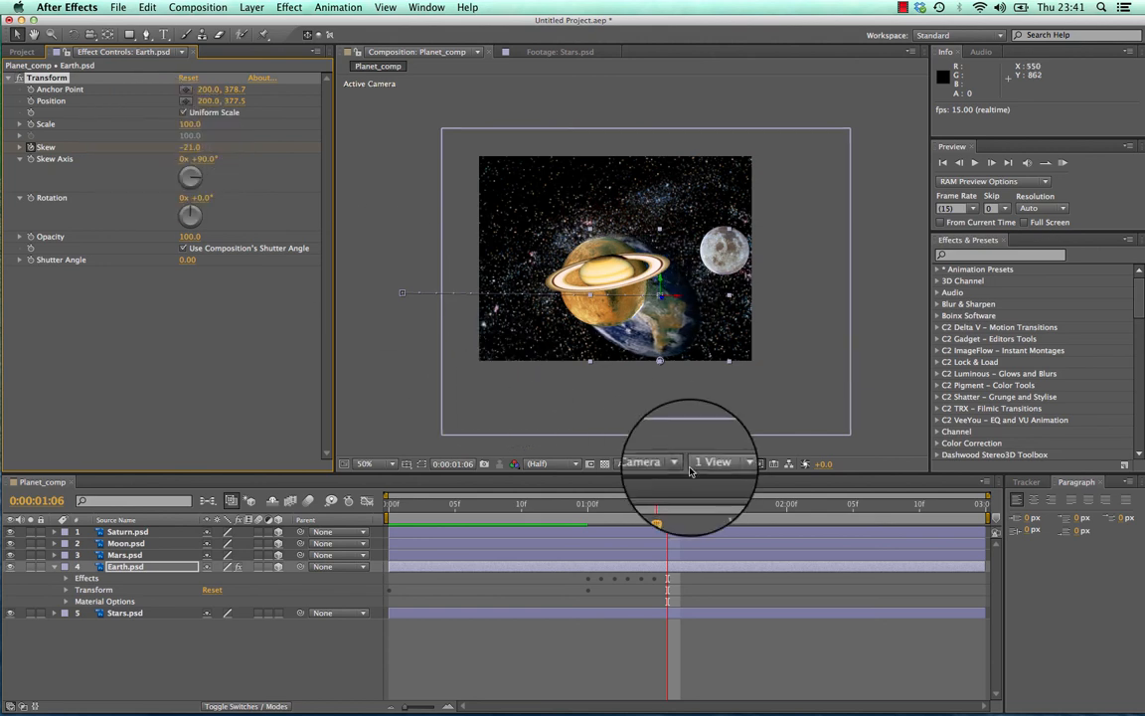
pyautogui.click(681, 506)
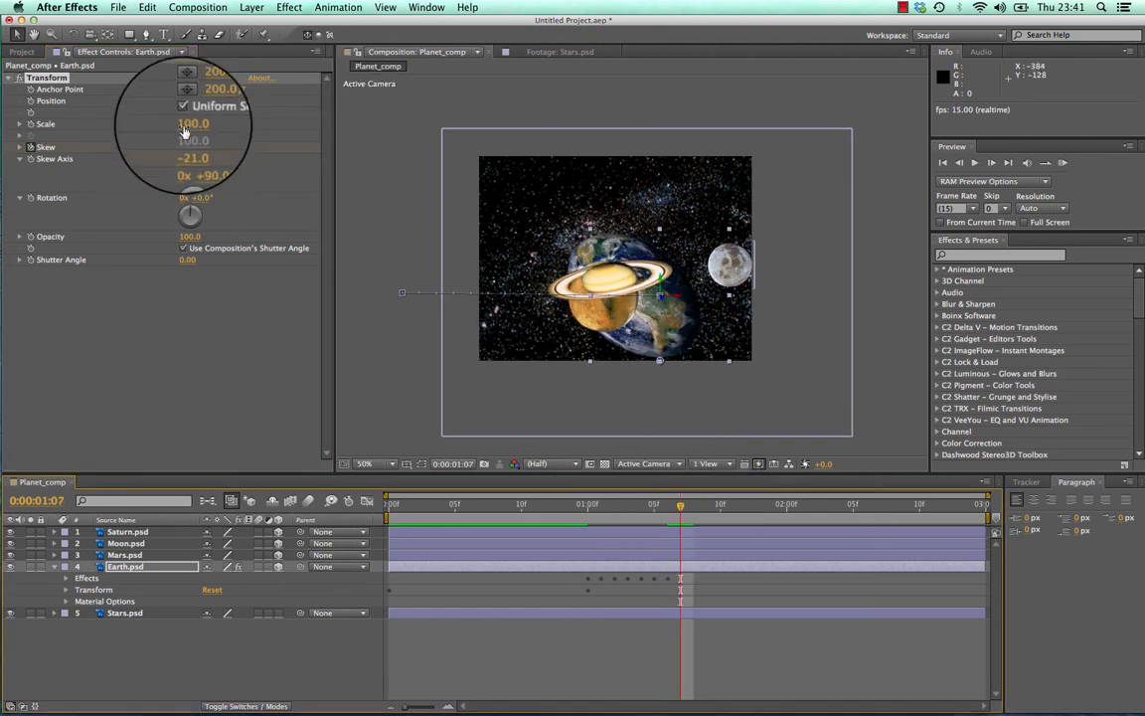
pyautogui.moveTo(184, 147); pyautogui.dragTo(216, 147)
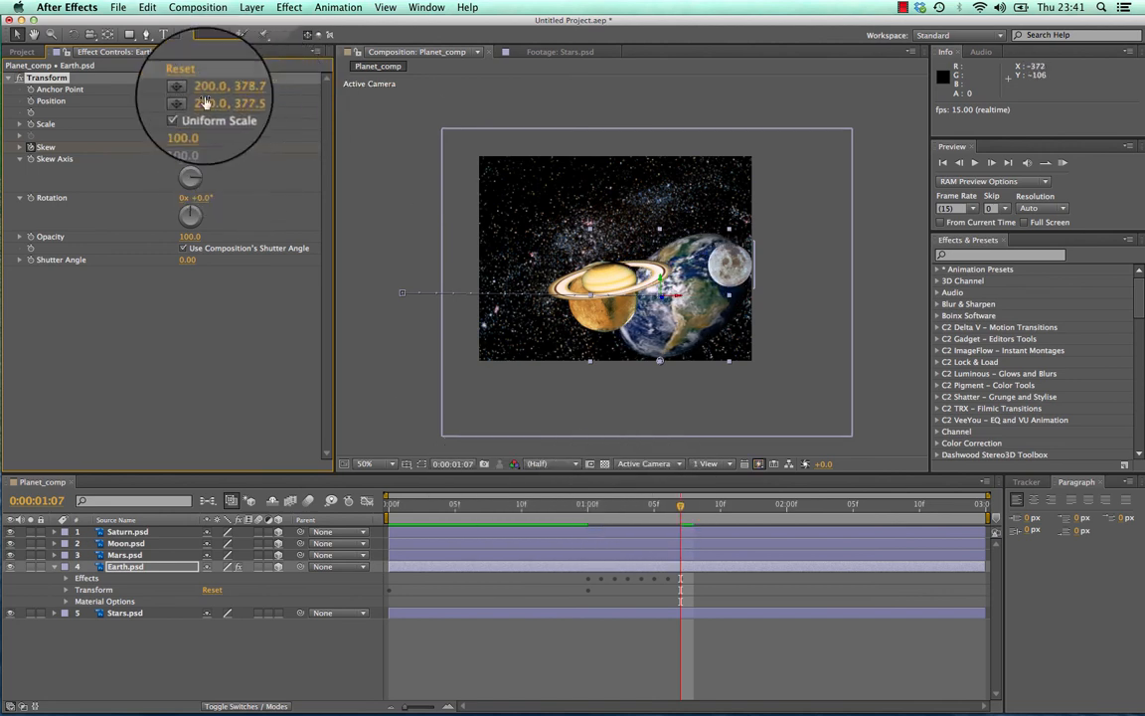
# Step: Continue the Earth's wobble with Skew keyframes of -37.0 on 0:00:01:08, 23.0 on 0:00:01:09 and -26.0 on 0:00:01:10
pyautogui.moveTo(681, 505); pyautogui.dragTo(694, 506)
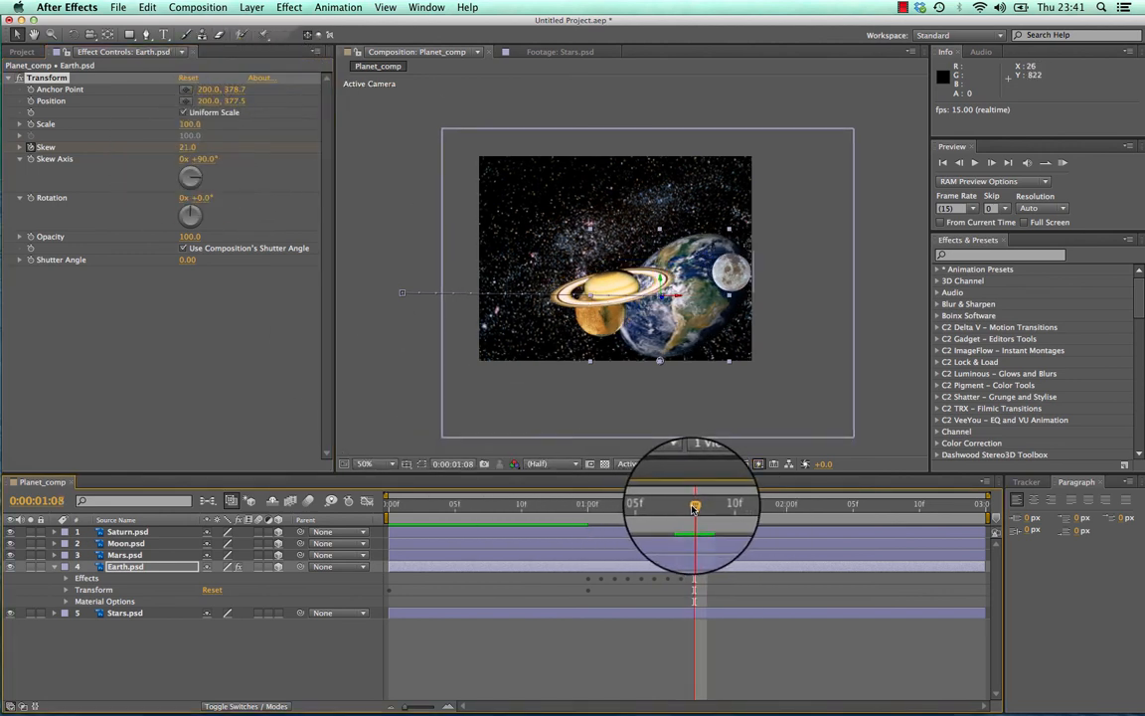
pyautogui.moveTo(189, 152); pyautogui.dragTo(146, 149)
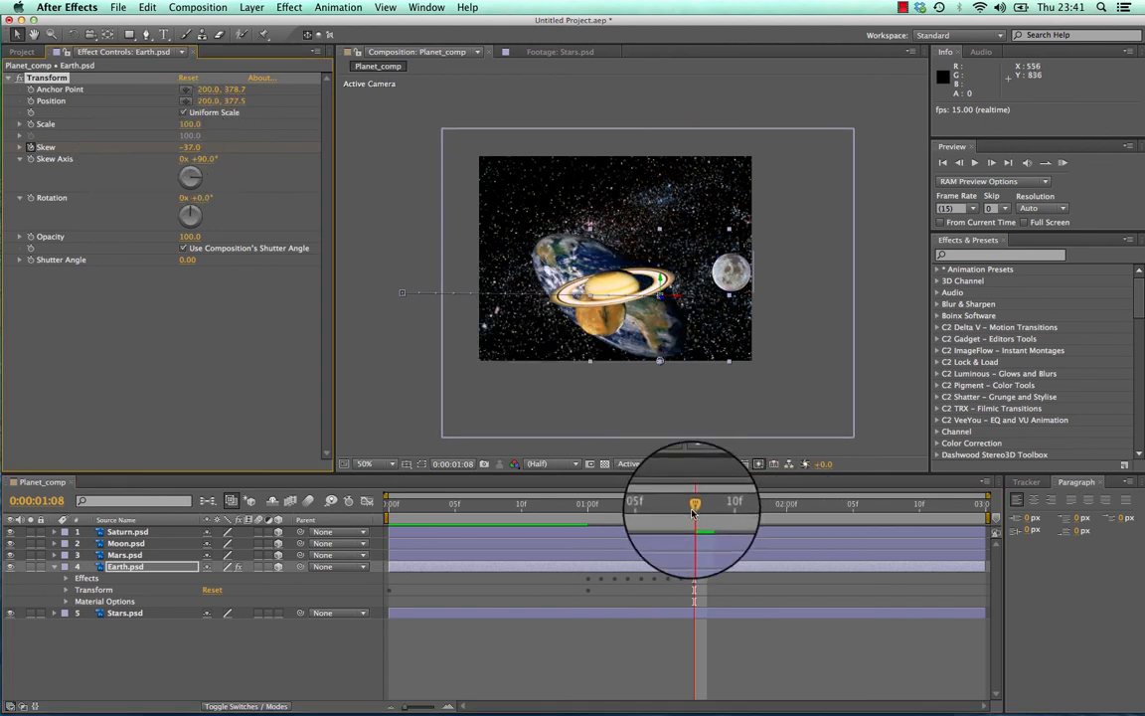
pyautogui.moveTo(694, 506); pyautogui.dragTo(707, 508)
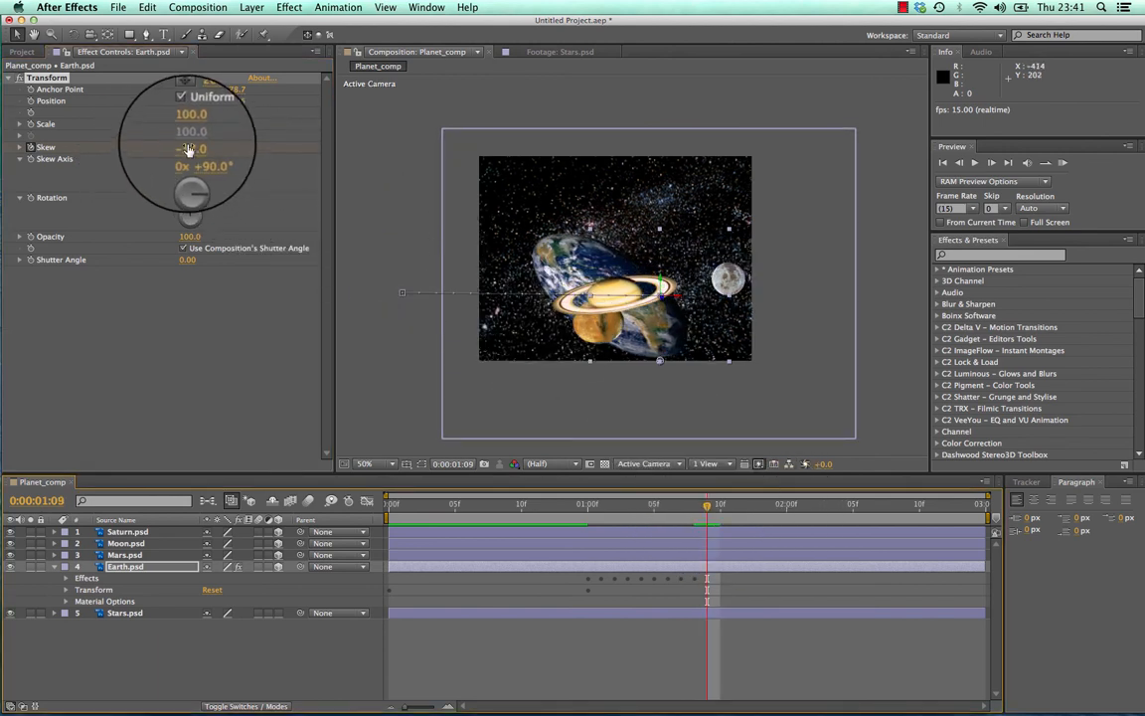
pyautogui.moveTo(187, 147); pyautogui.dragTo(243, 146)
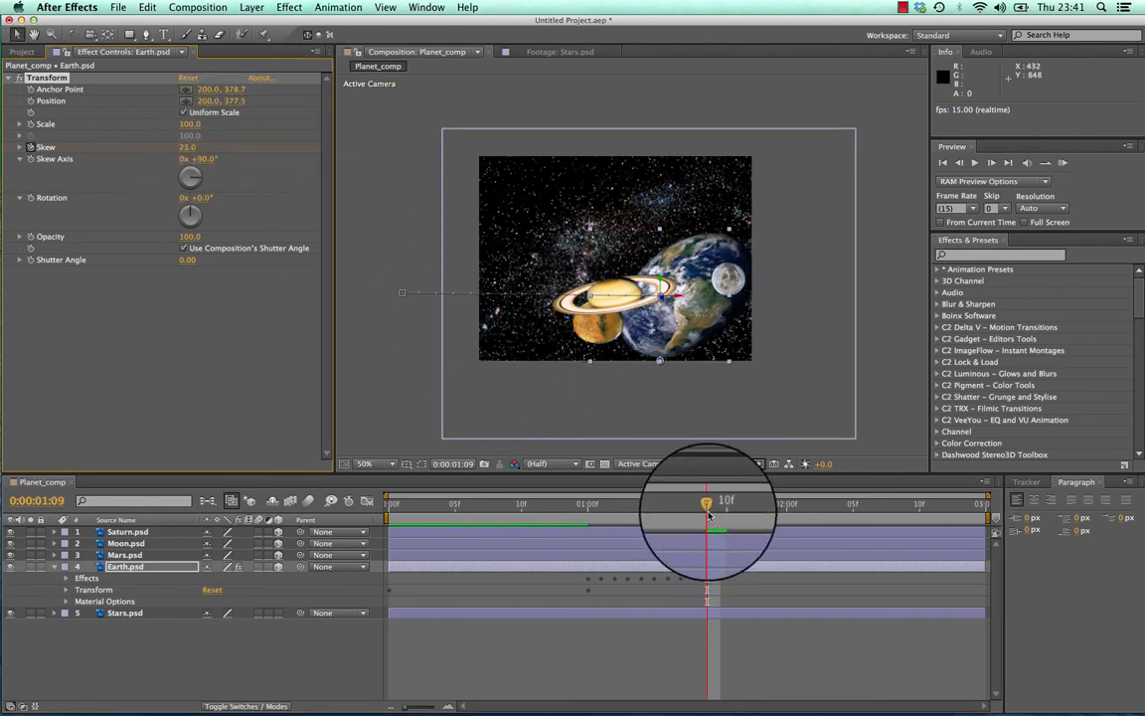
pyautogui.moveTo(707, 504); pyautogui.dragTo(721, 504)
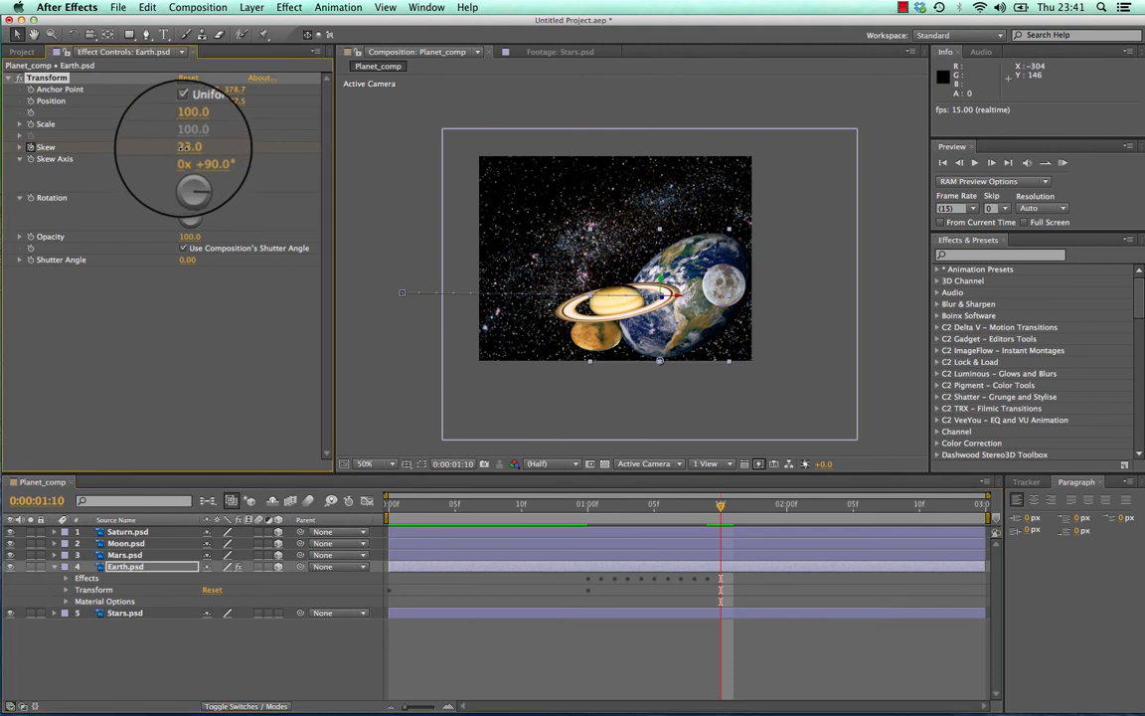
pyautogui.moveTo(188, 147); pyautogui.dragTo(150, 149)
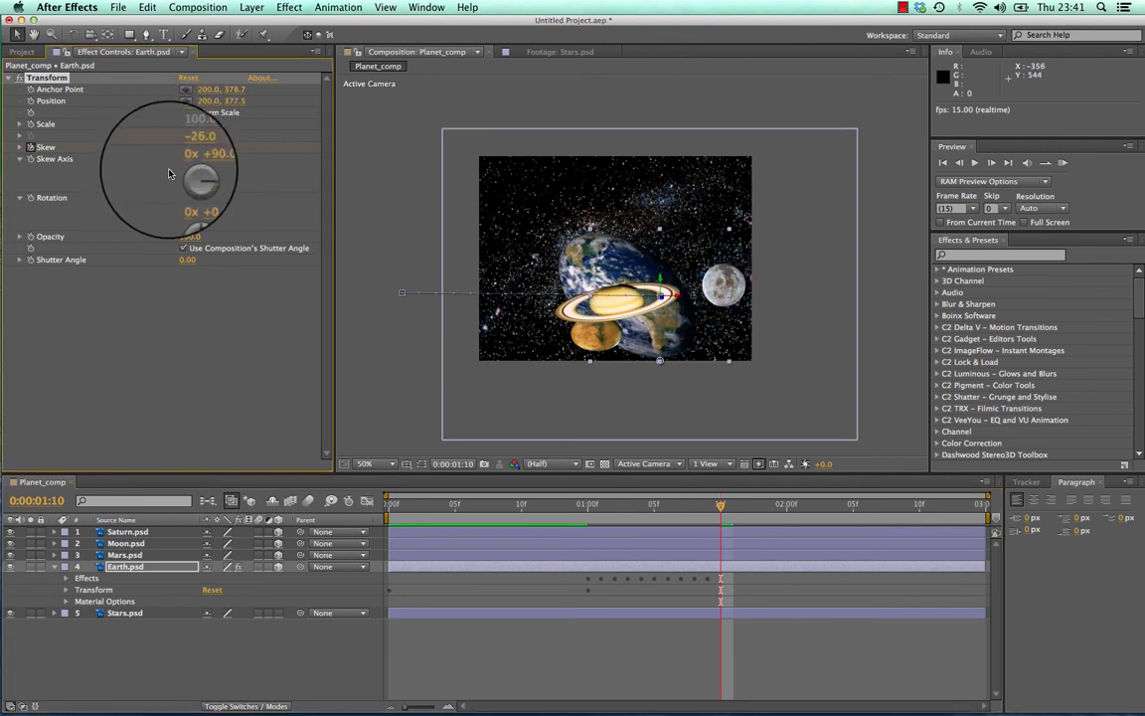
# Step: Play the composition from the start and scrub back through the Earth's Skew wobble to 0:00:00:13
pyautogui.moveTo(720, 504); pyautogui.dragTo(575, 507)
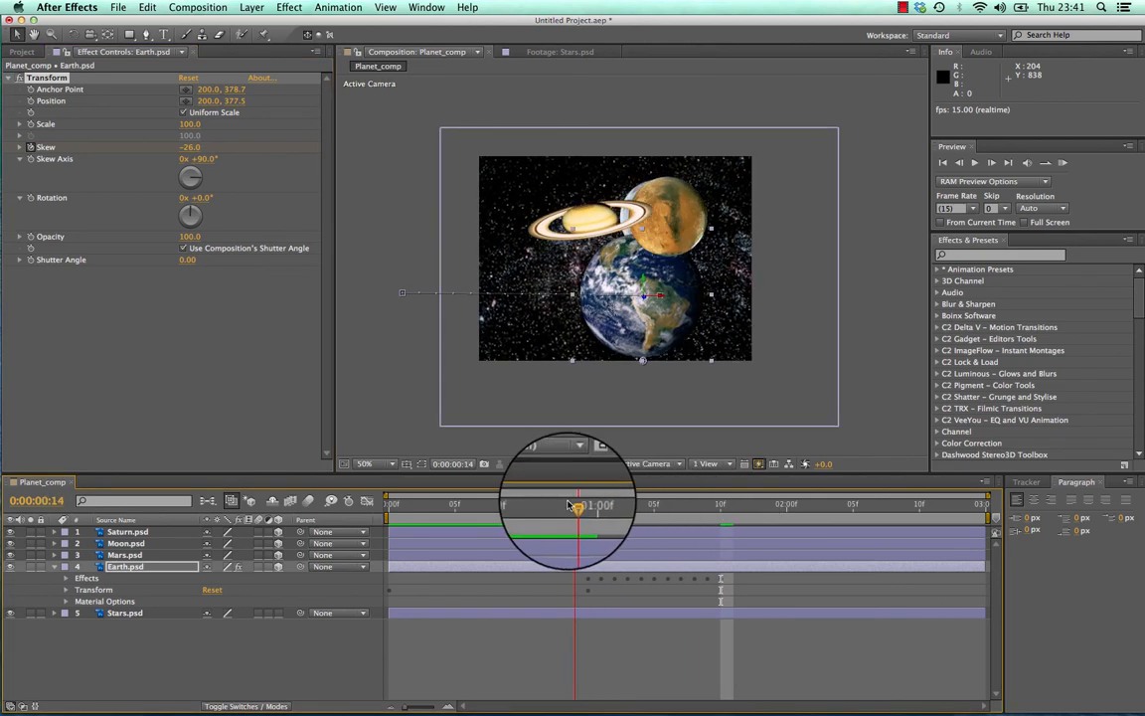
pyautogui.press('space')
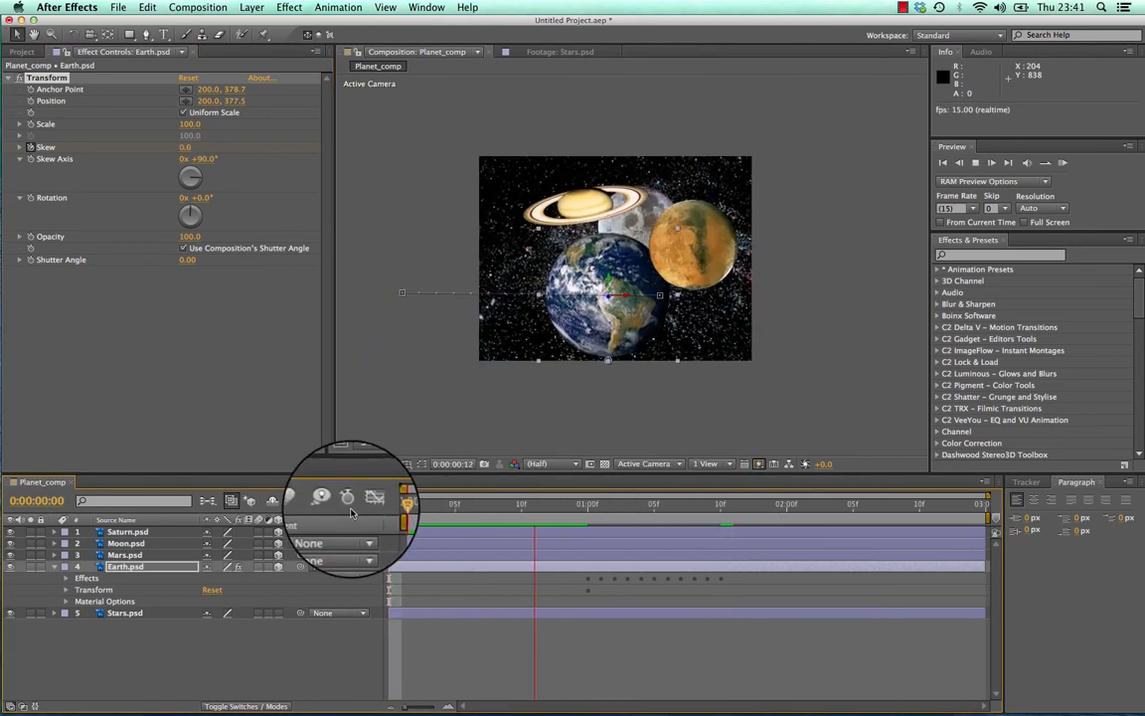
pyautogui.press('space')
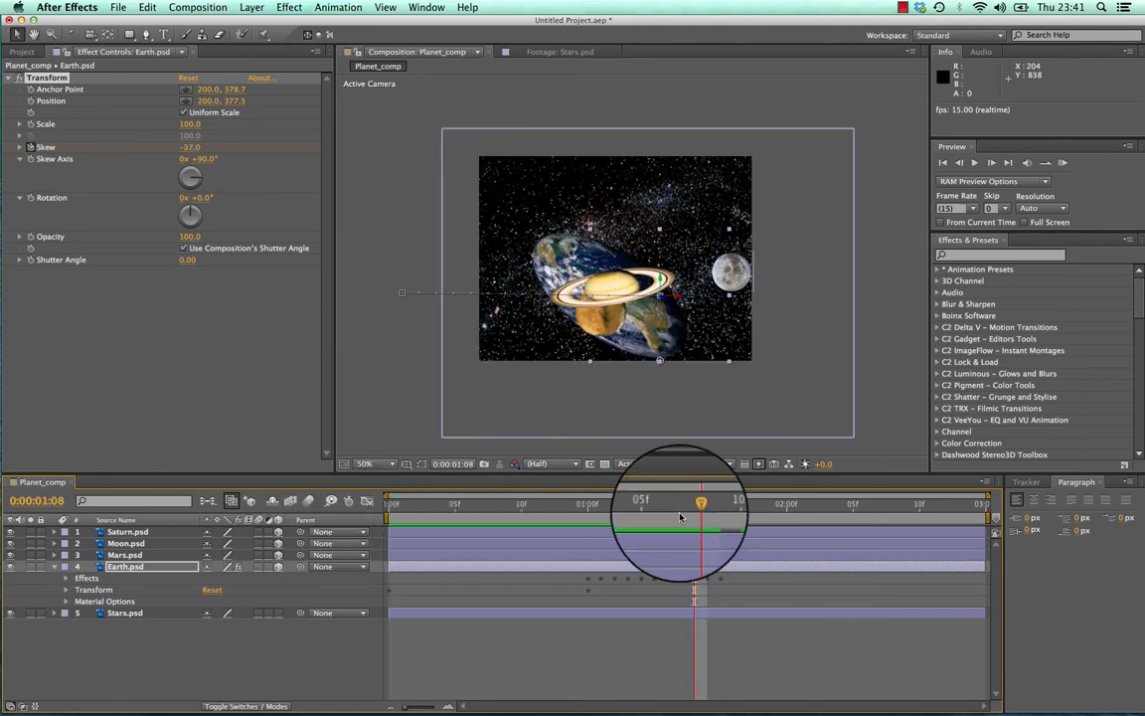
pyautogui.moveTo(682, 508); pyautogui.dragTo(562, 447)
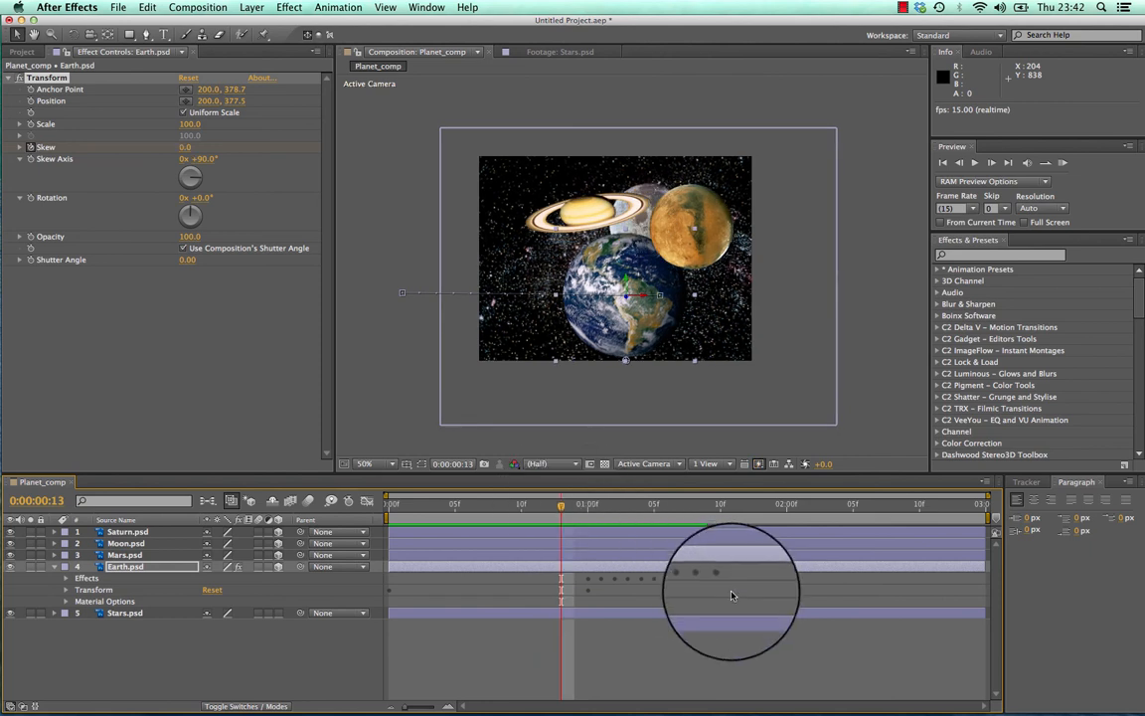
# Step: Reveal the Earth's Skew keyframes in the timeline and shift all those after 0:00:01:00 one frame later, starting at 0:00:01:02
pyautogui.moveTo(739, 575); pyautogui.dragTo(597, 584)
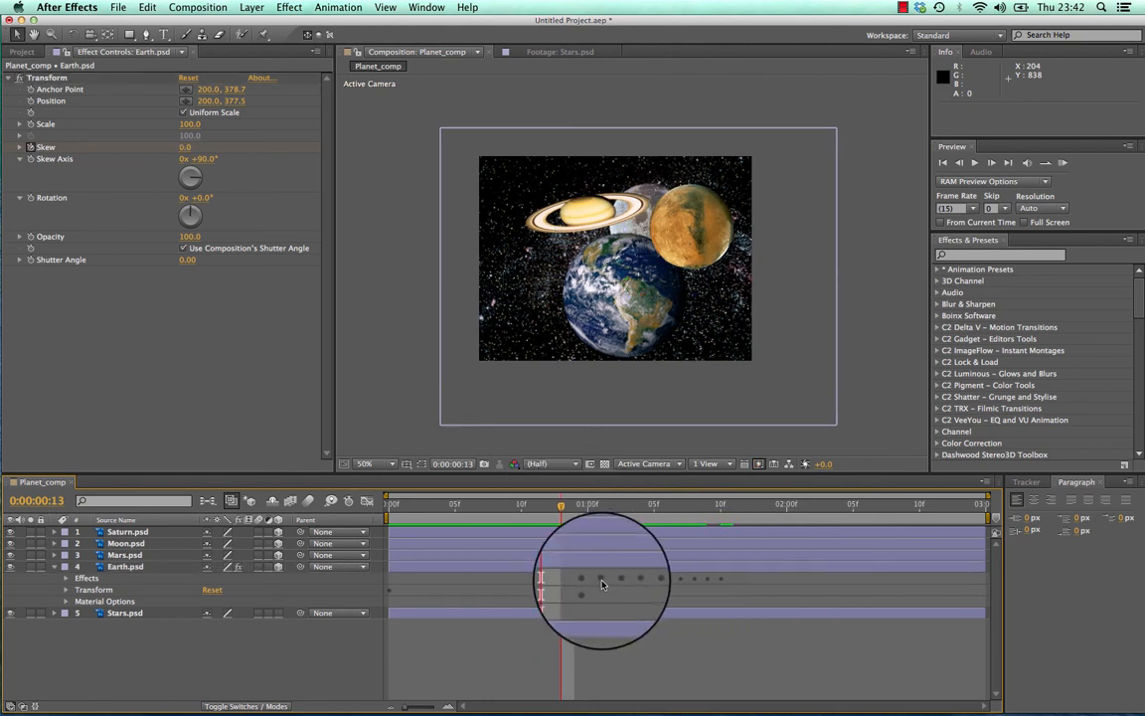
pyautogui.click(66, 578)
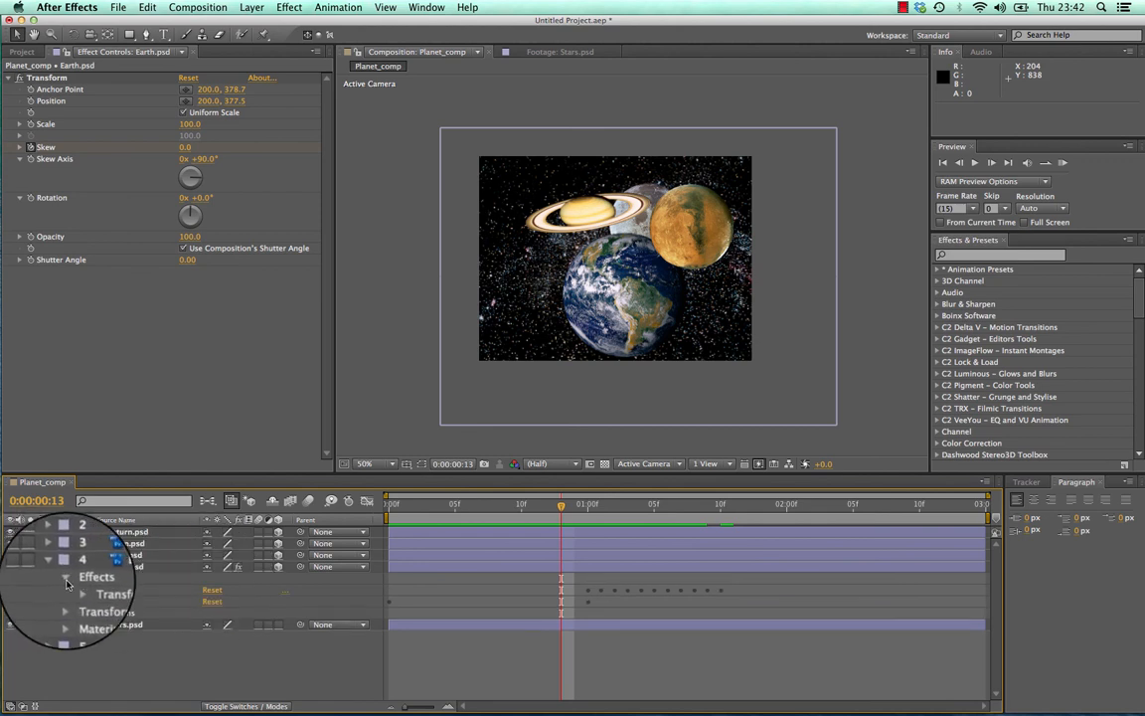
pyautogui.click(80, 591)
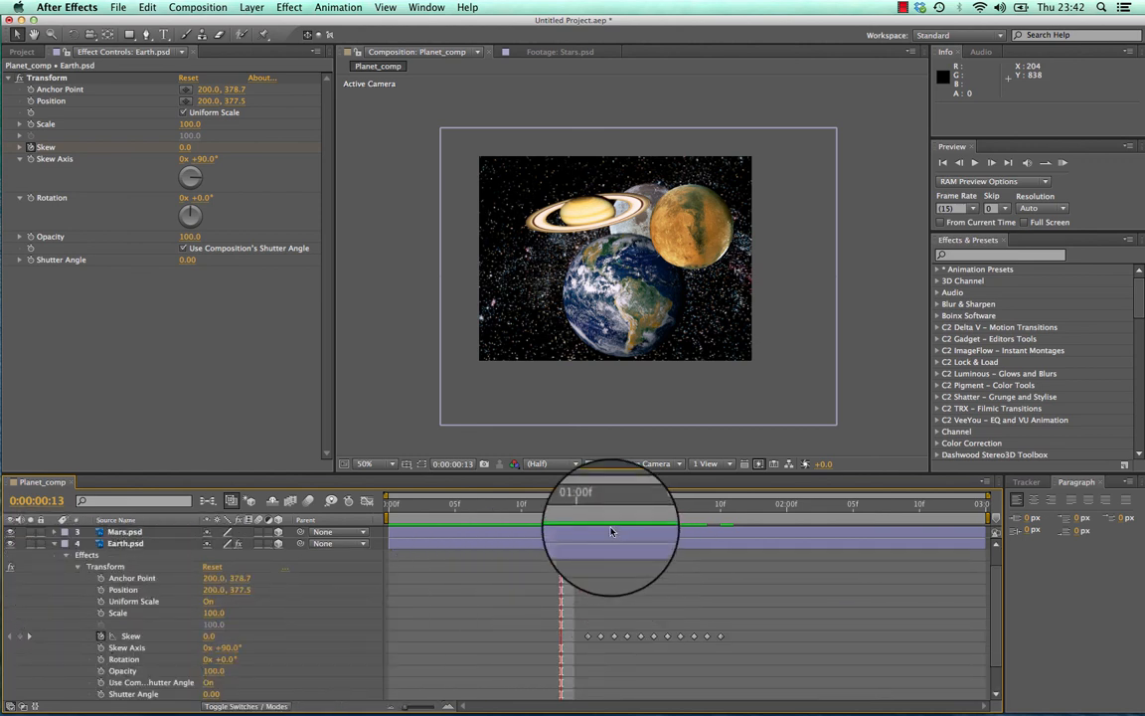
pyautogui.moveTo(561, 511); pyautogui.dragTo(600, 505)
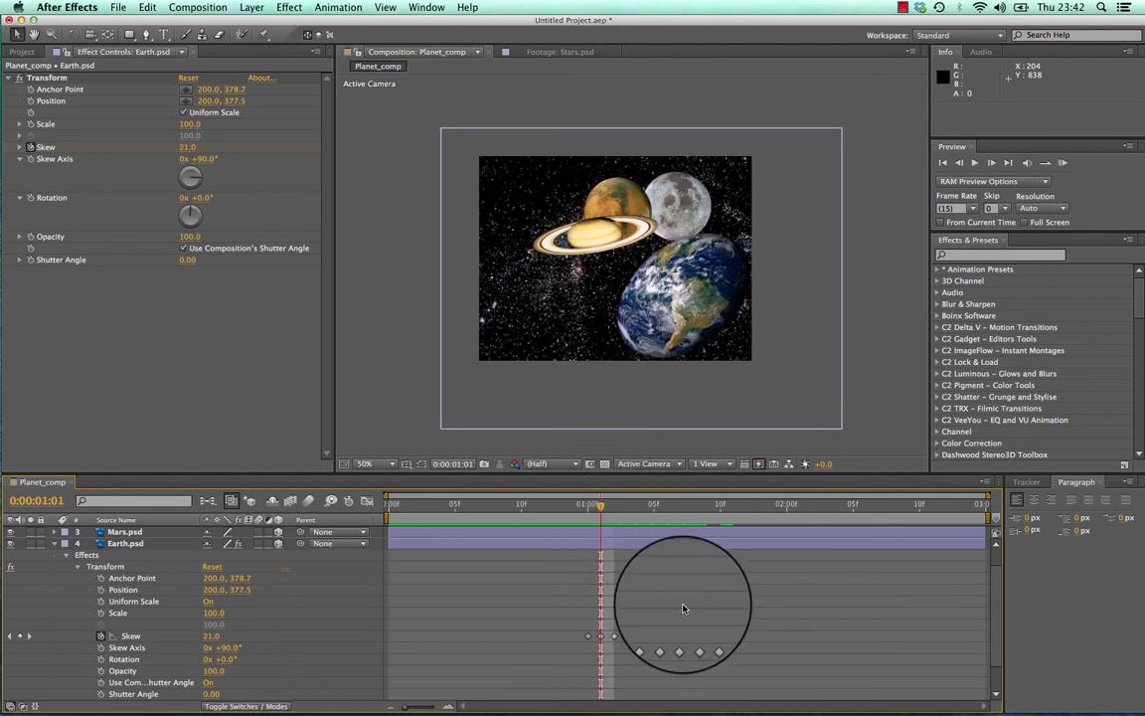
pyautogui.moveTo(752, 620); pyautogui.dragTo(613, 641)
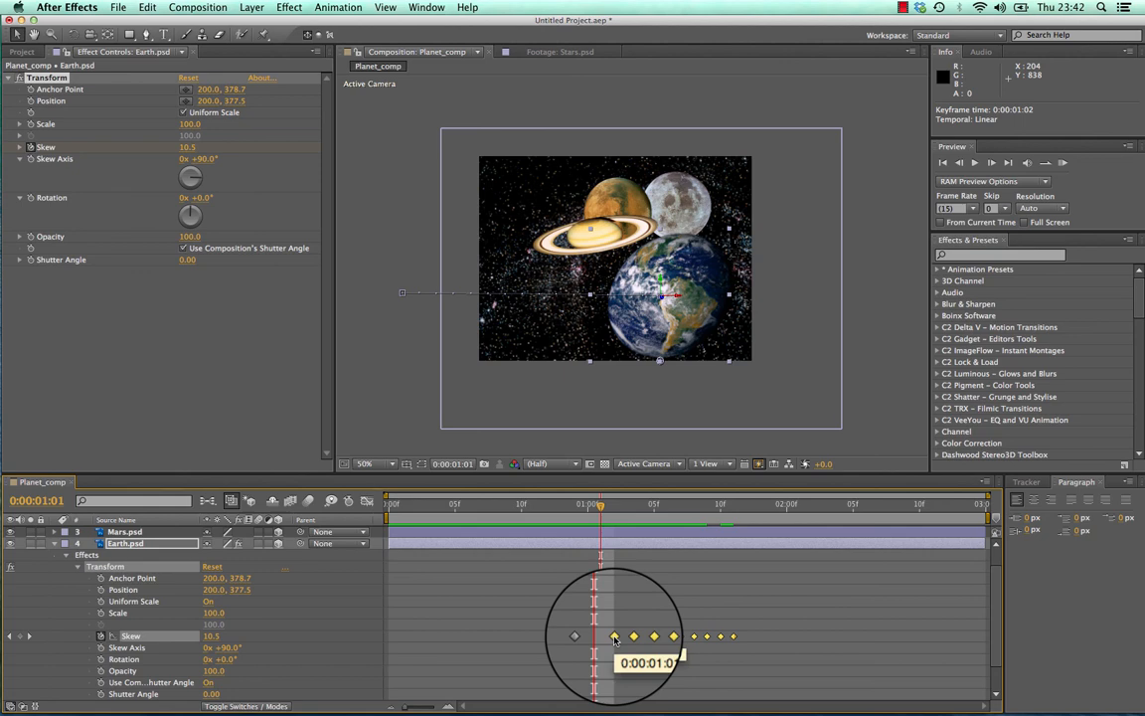
pyautogui.click(720, 619)
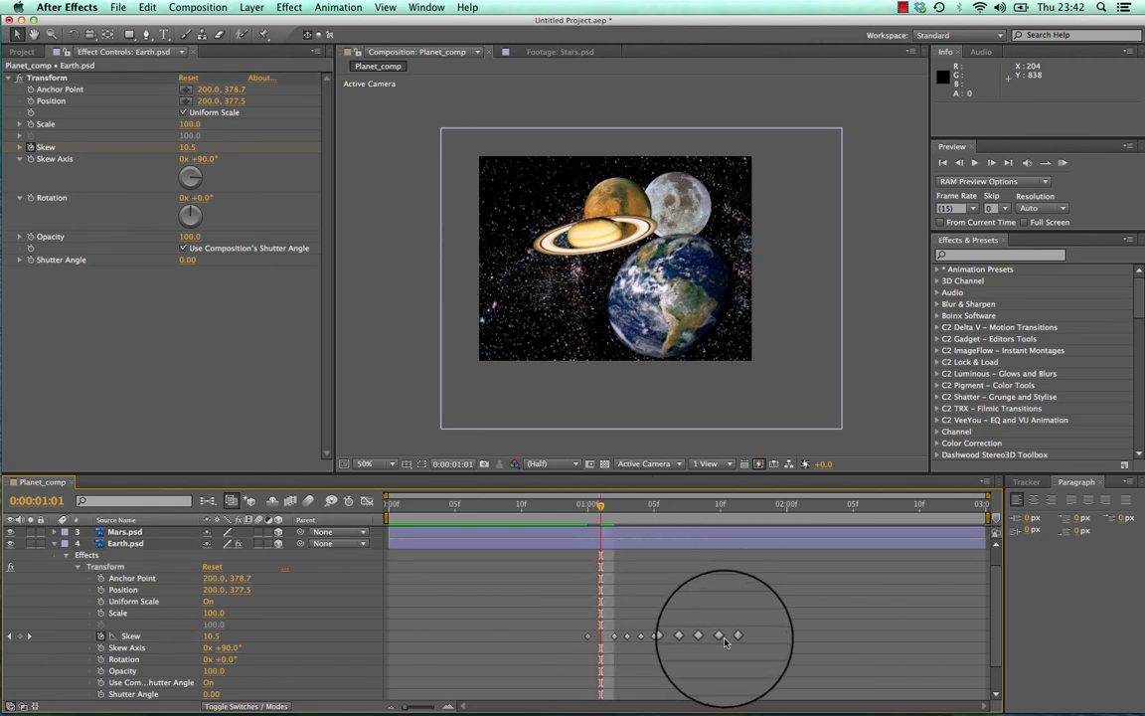
# Step: Space the Earth's first five Skew keyframes two frames apart from 0:00:01:00 to 0:00:01:08 and delete all keyframes after them
pyautogui.click(733, 637)
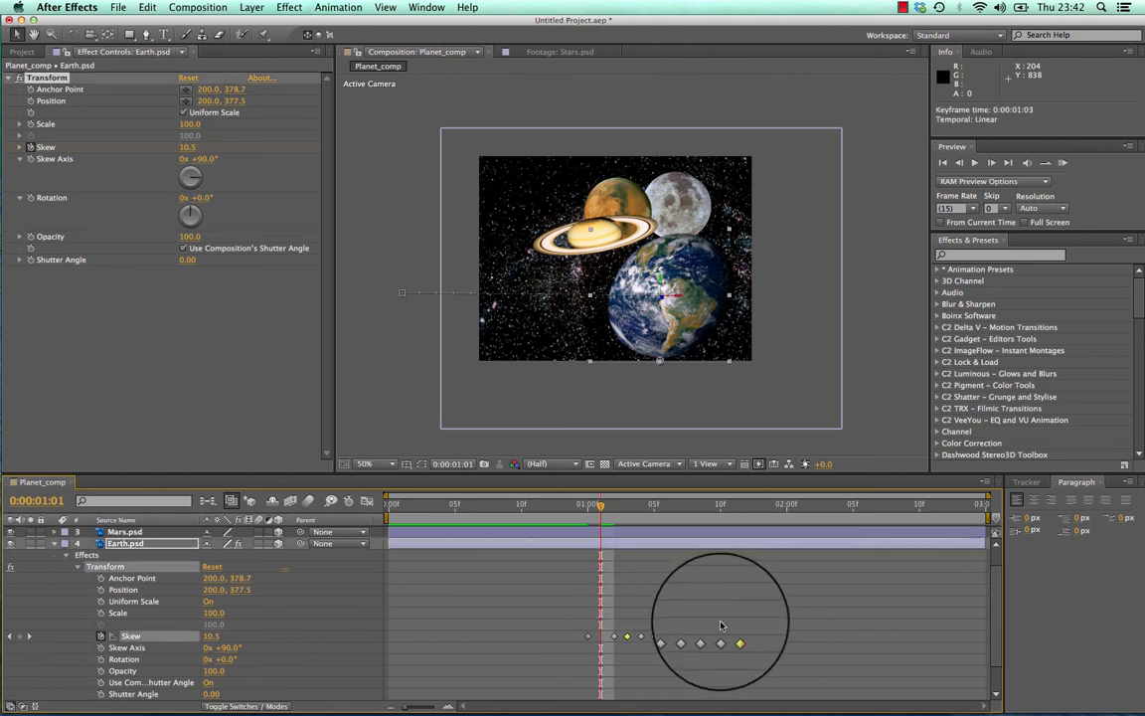
pyautogui.moveTo(746, 630); pyautogui.dragTo(626, 648)
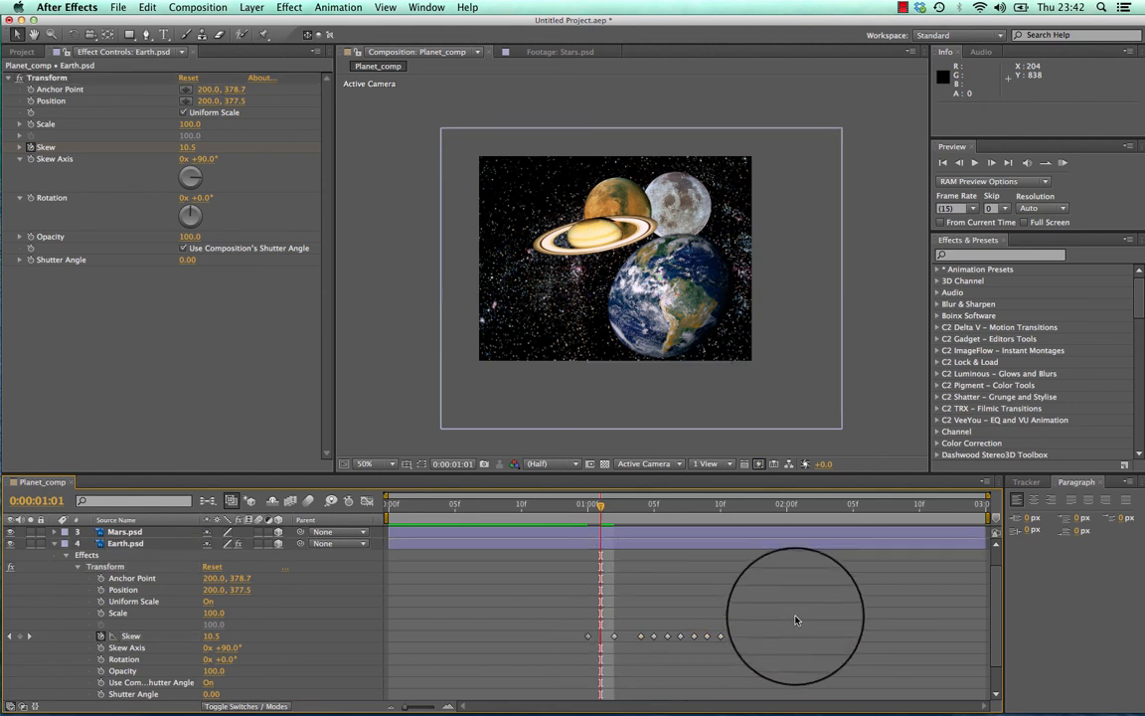
pyautogui.moveTo(795, 607); pyautogui.dragTo(748, 641)
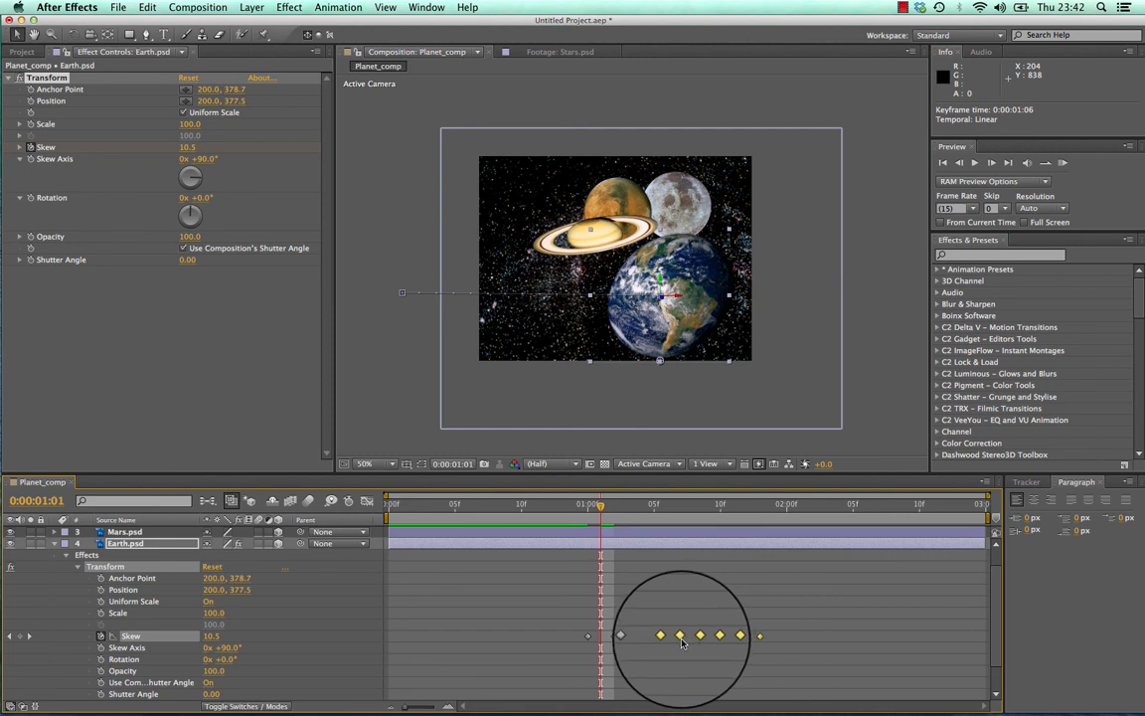
pyautogui.click(800, 610)
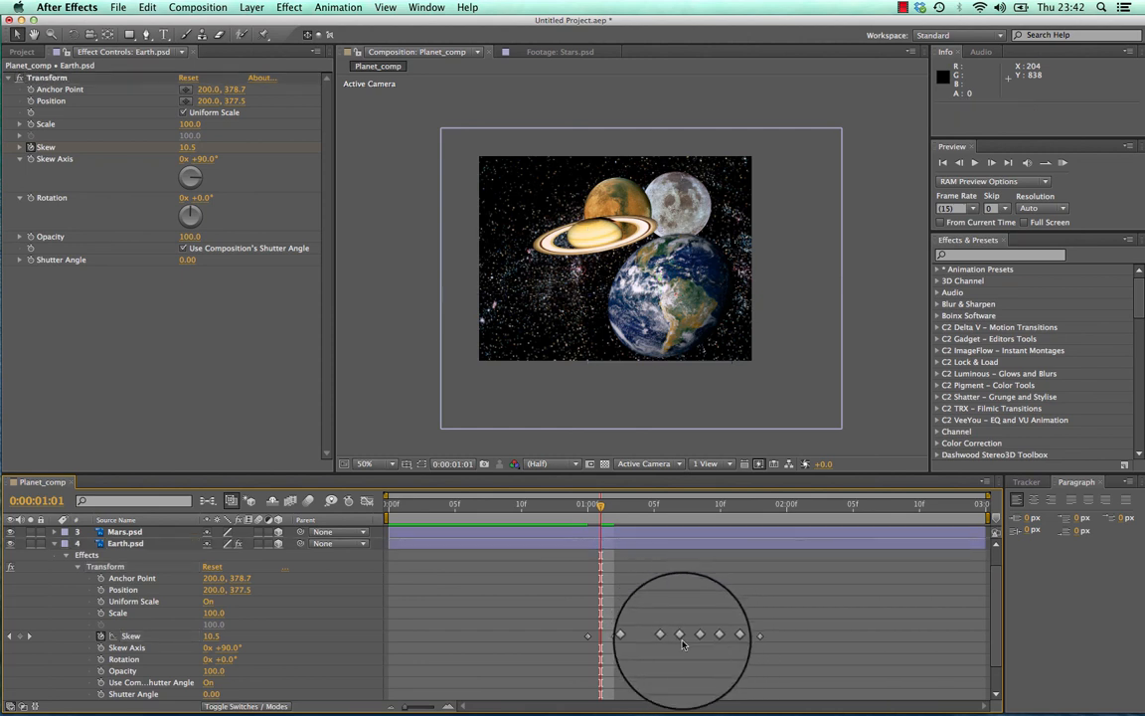
pyautogui.click(760, 637)
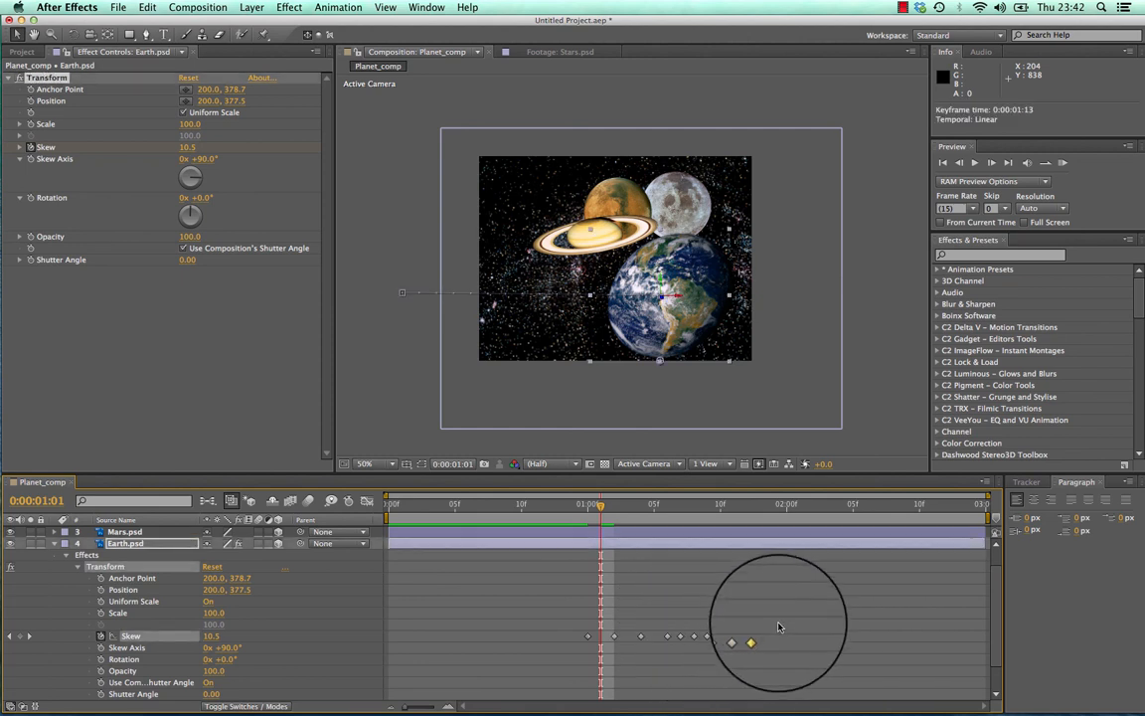
pyautogui.click(731, 602)
pyautogui.moveTo(780, 638); pyautogui.dragTo(681, 643)
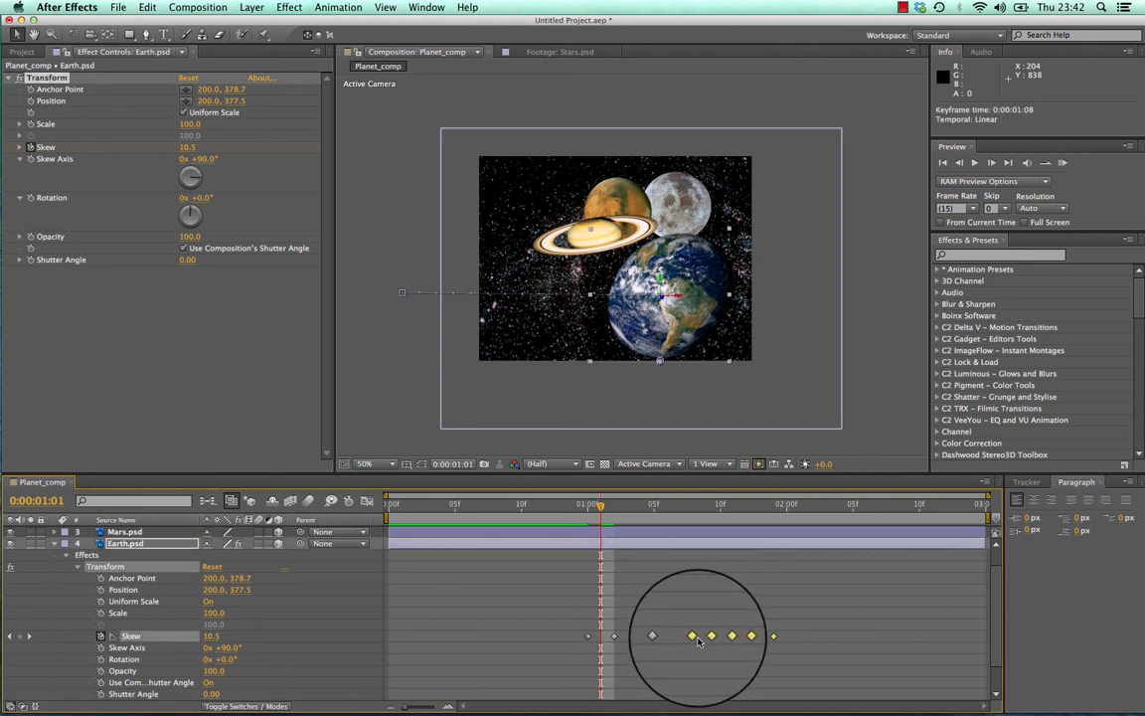
pyautogui.moveTo(808, 610); pyautogui.dragTo(701, 650)
pyautogui.press('Delete')
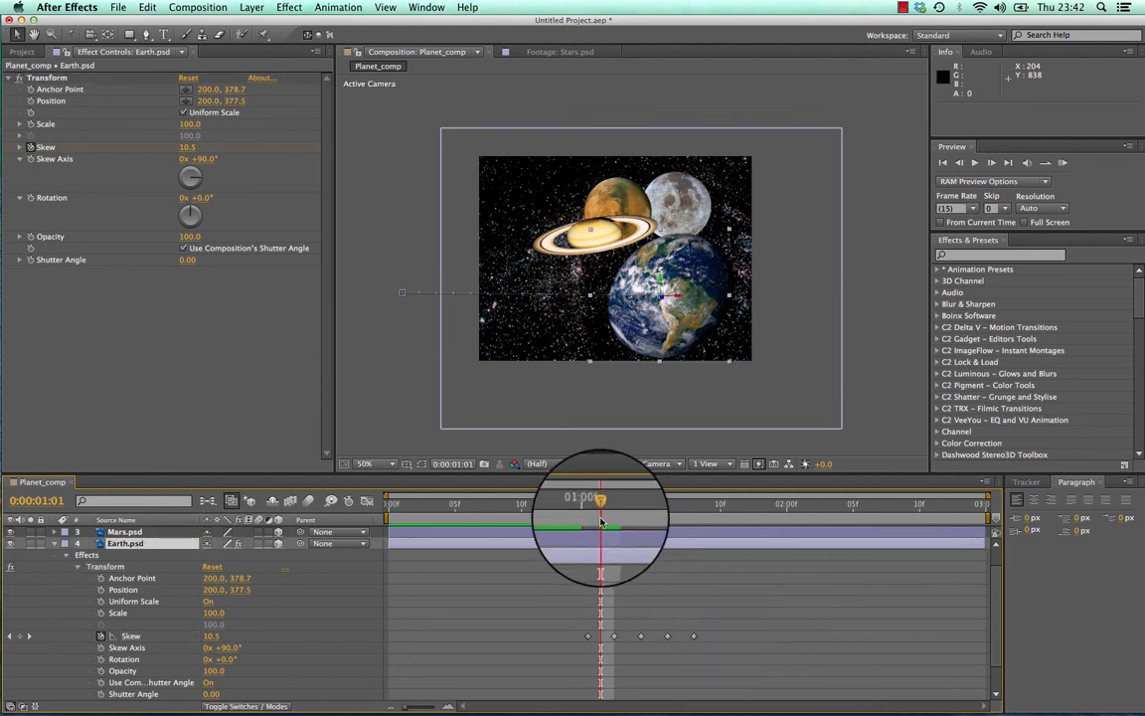
# Step: Play the Earth's re-timed wobble from 0:00:00:10
pyautogui.moveTo(601, 521); pyautogui.dragTo(522, 514)
pyautogui.press('space')
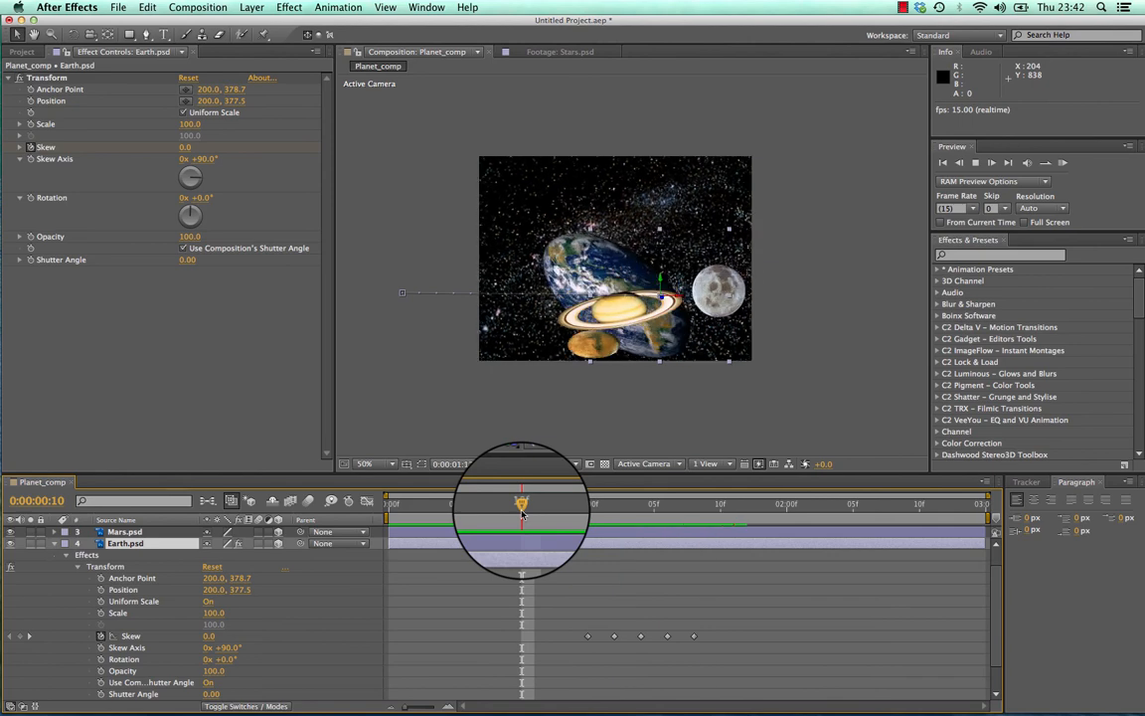
pyautogui.press('space')
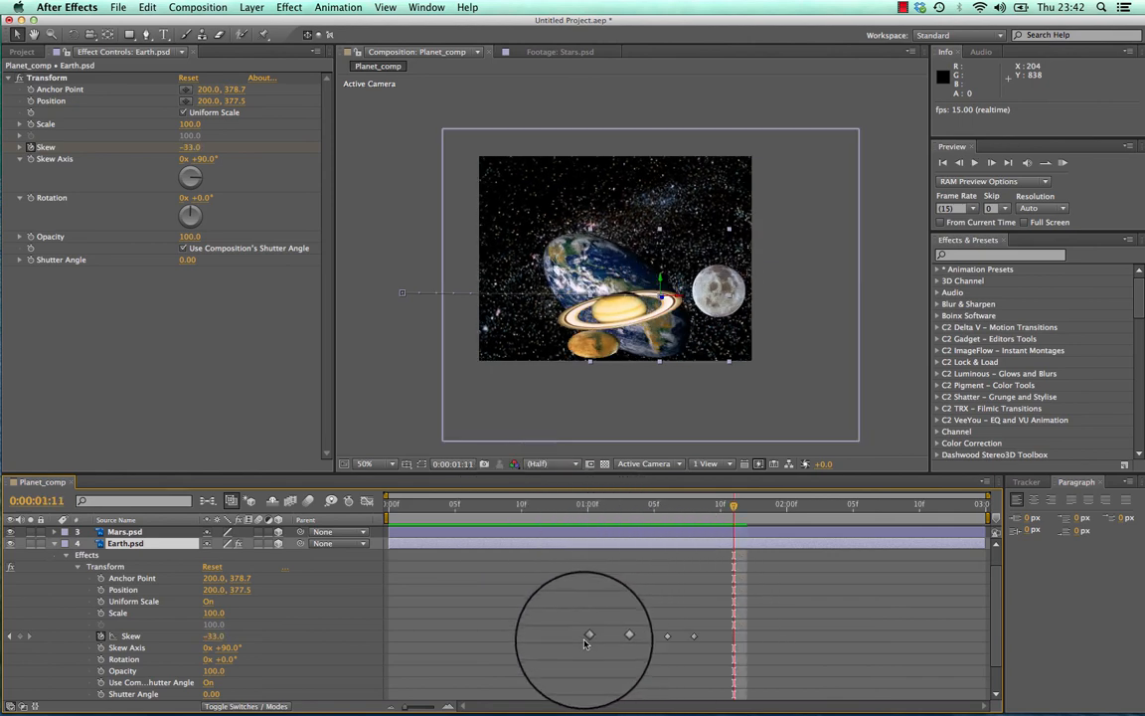
# Step: Copy the Earth's five Skew keyframes and paste them at 0:00:01:10, then move to 0:00:02:02
pyautogui.moveTo(713, 640); pyautogui.dragTo(607, 638)
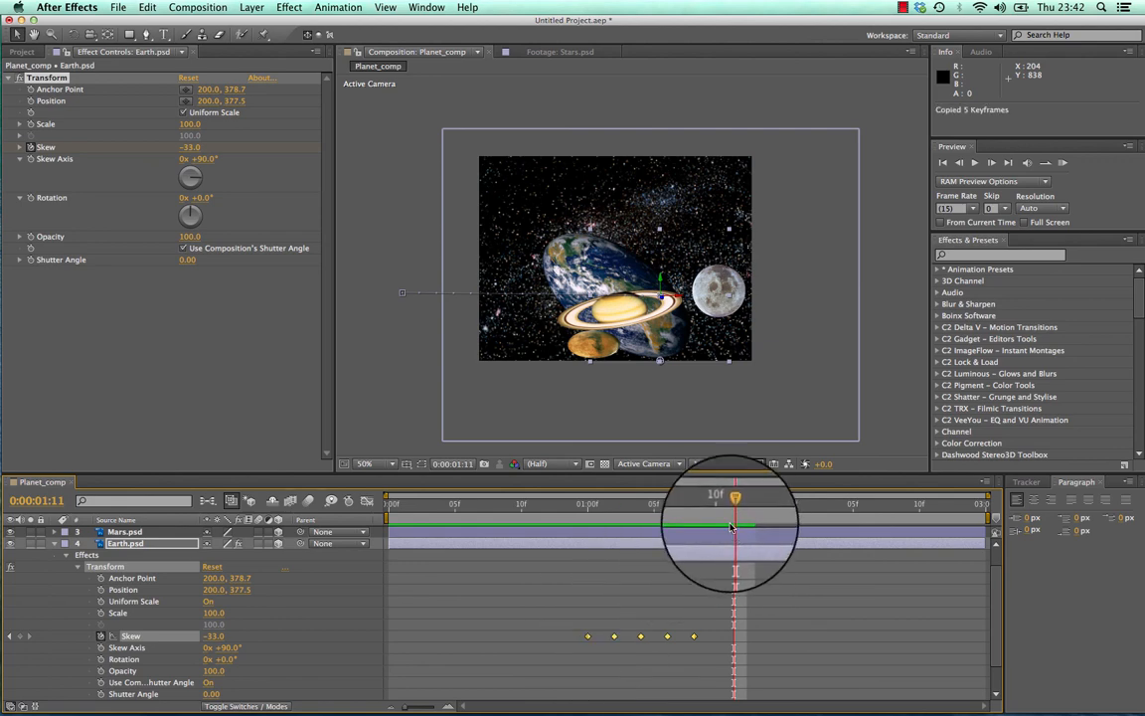
pyautogui.moveTo(733, 505)
pyautogui.mouseDown()
pyautogui.moveTo(690, 505)
pyautogui.moveTo(714, 511)
pyautogui.mouseUp()
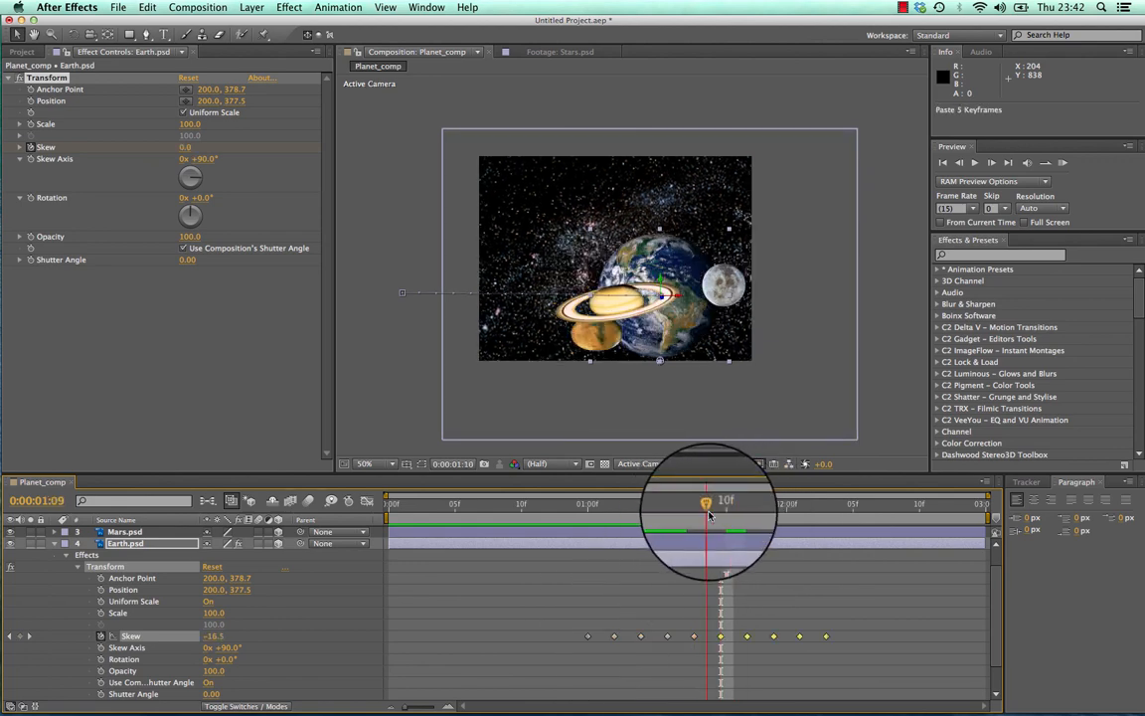
pyautogui.moveTo(721, 507); pyautogui.dragTo(812, 524)
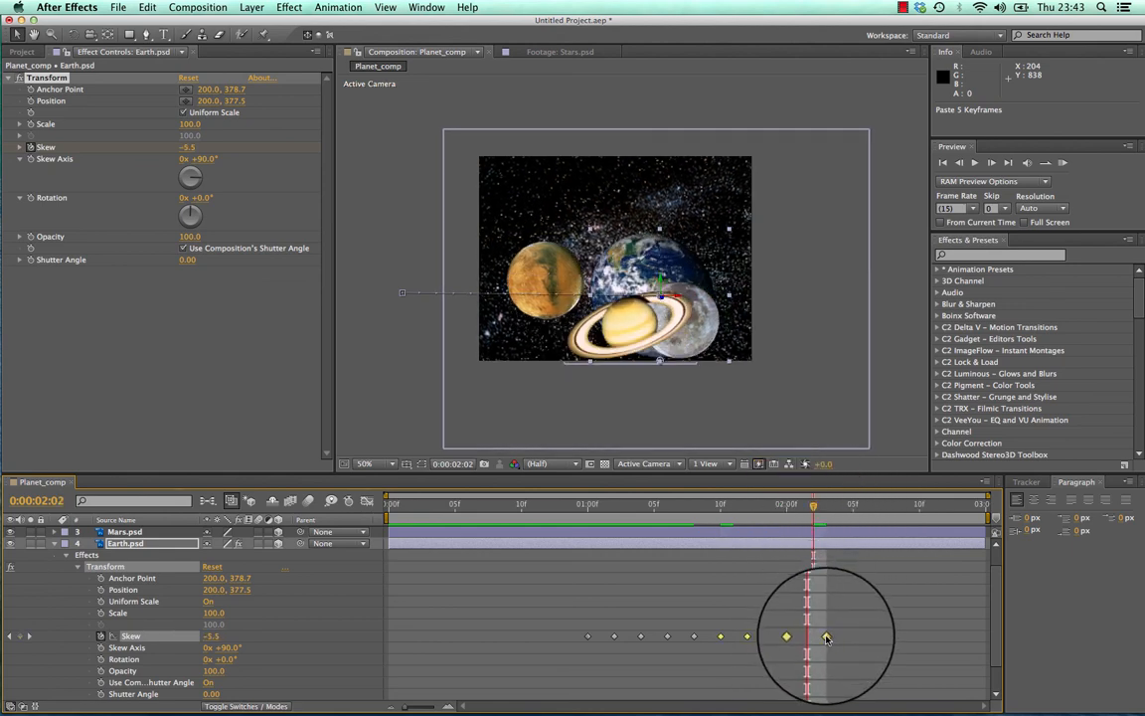
# Step: Delete only the Earth's last Skew keyframe at 0:00:02:03 and keyframe Skew at -2.0 on 0:00:02:02
pyautogui.press('Delete')
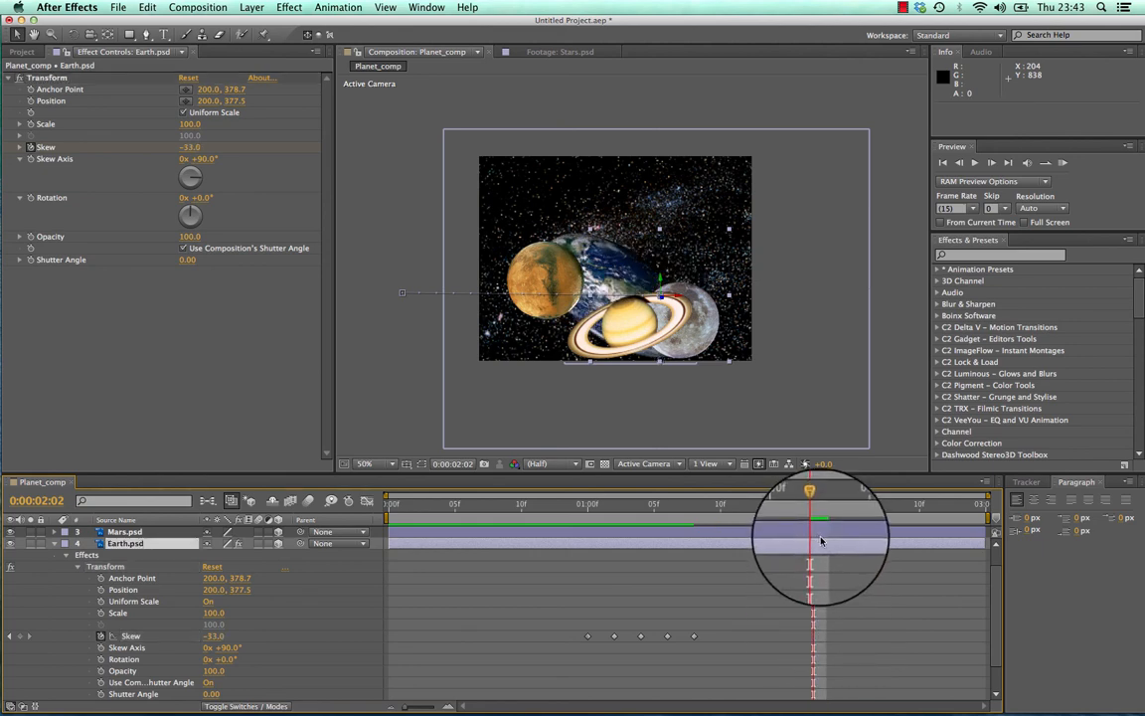
pyautogui.press('super+z')
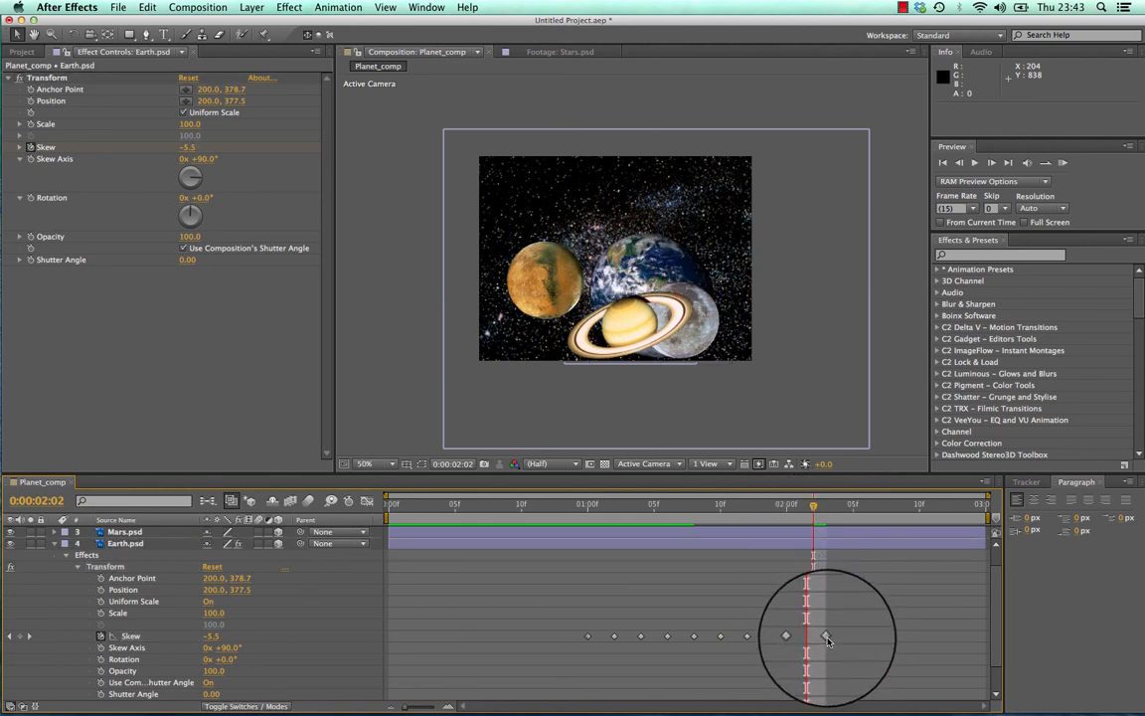
pyautogui.click(825, 637)
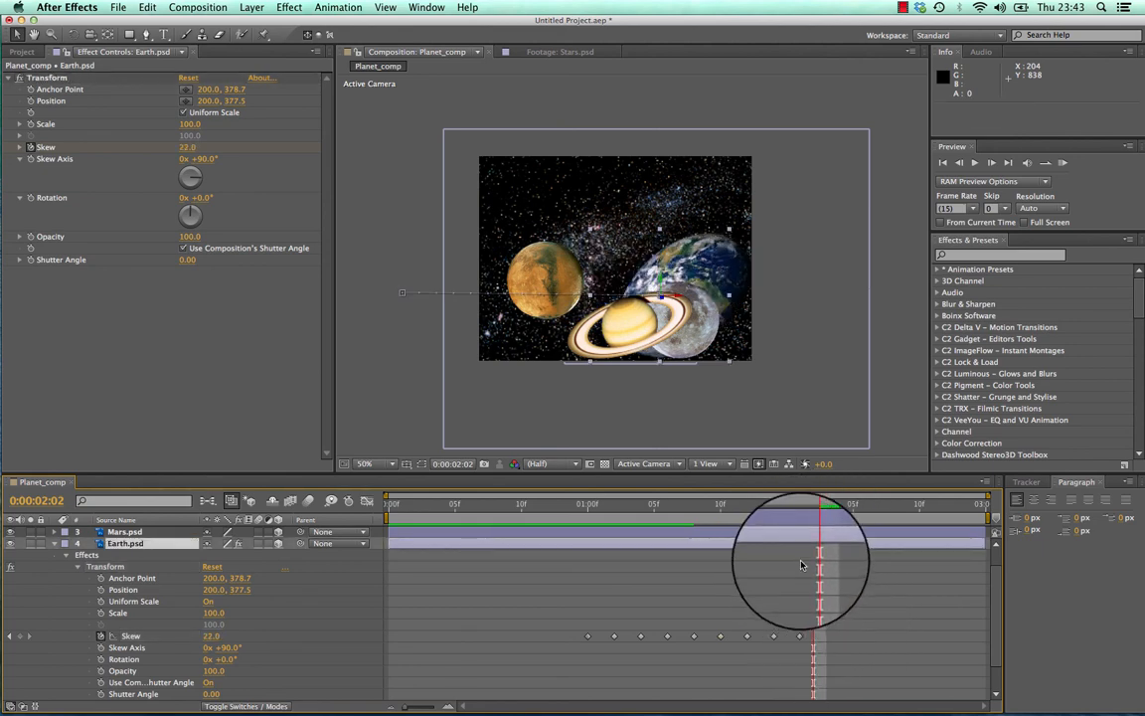
pyautogui.click(791, 519)
pyautogui.moveTo(792, 519); pyautogui.dragTo(815, 517)
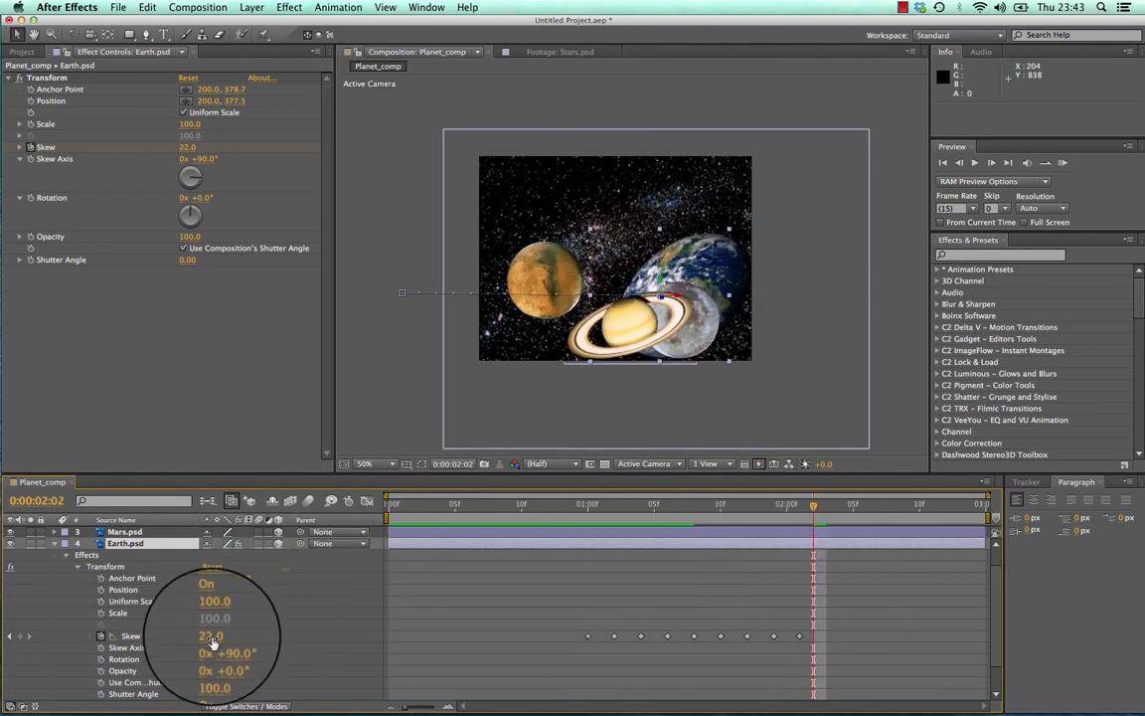
pyautogui.moveTo(212, 642); pyautogui.dragTo(190, 636)
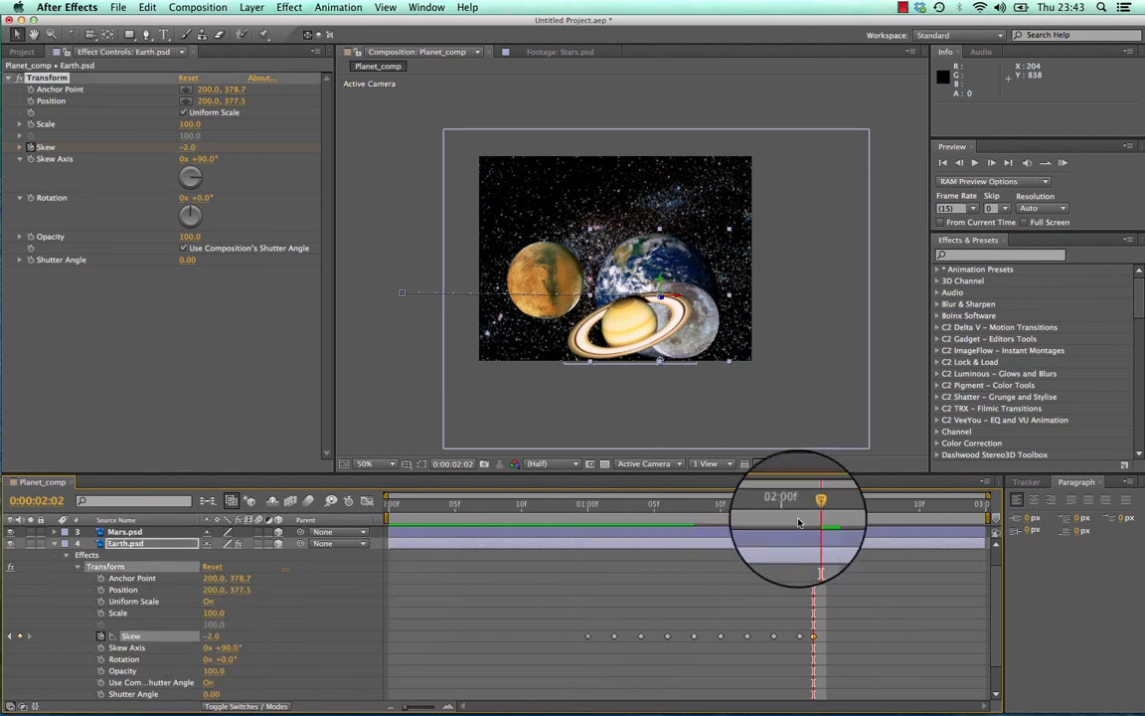
# Step: Scrub back through the Earth's extended wobble and run a RAM preview of the composition
pyautogui.moveTo(798, 522); pyautogui.dragTo(736, 518)
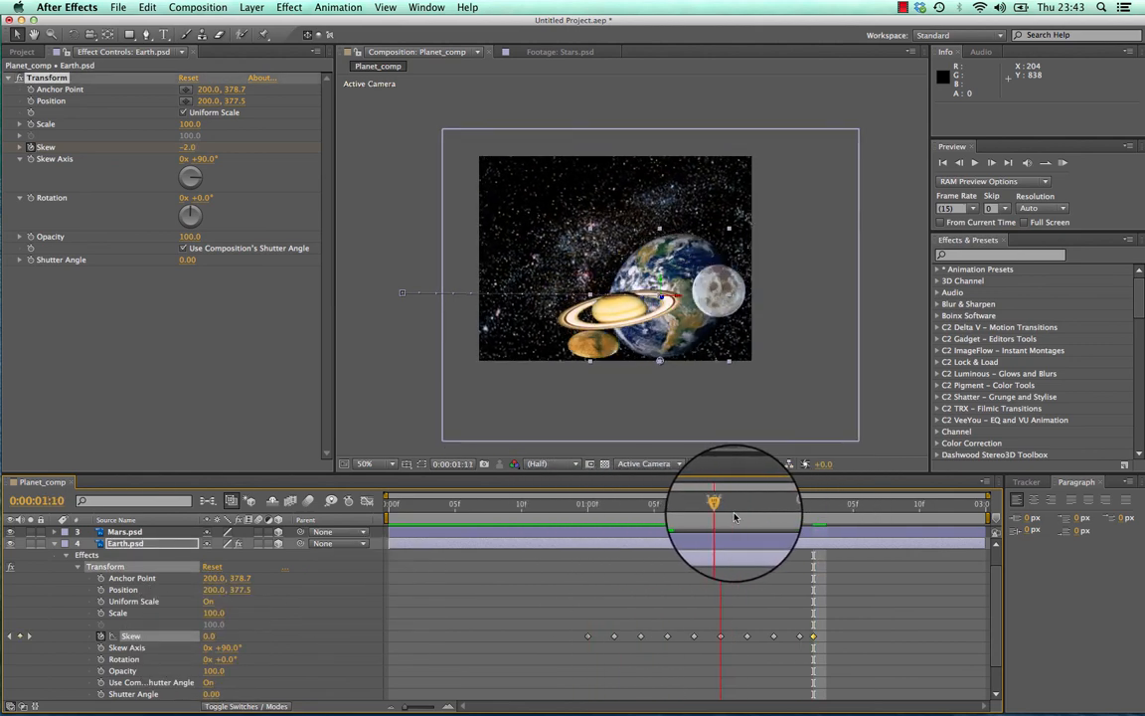
pyautogui.press('KP_0')
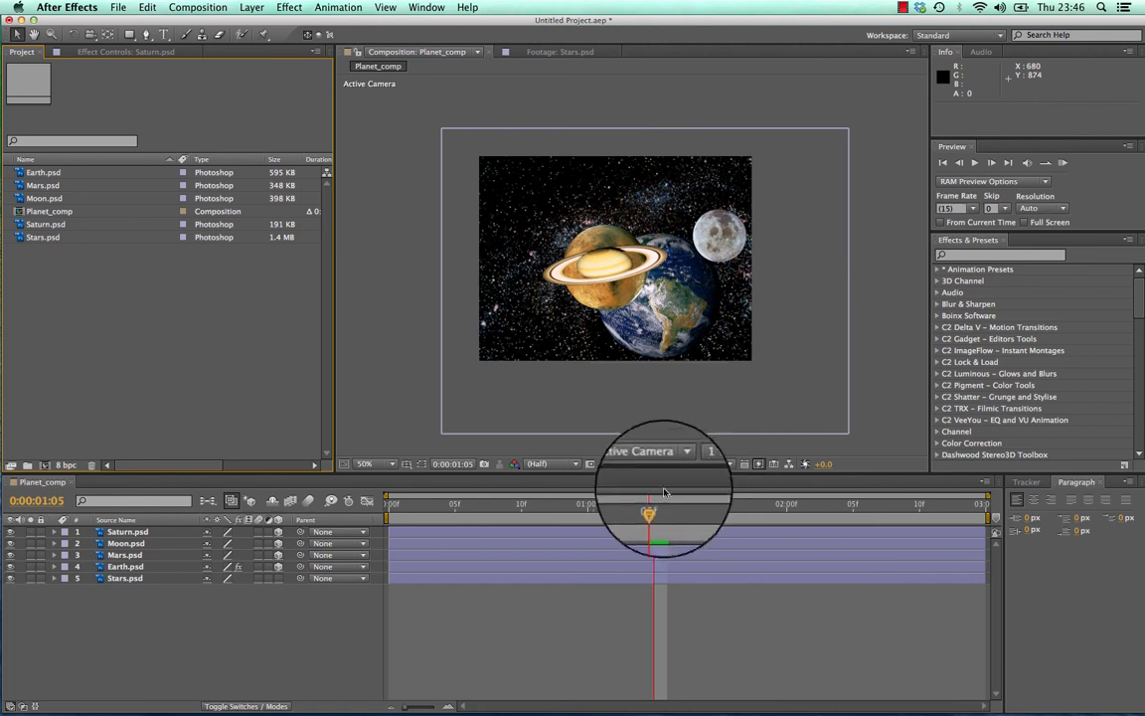
# Step: Move to 0:00:00:13 and turn 3D off and back on for the four planet layers to compare their stacking
pyautogui.moveTo(654, 505); pyautogui.dragTo(562, 540)
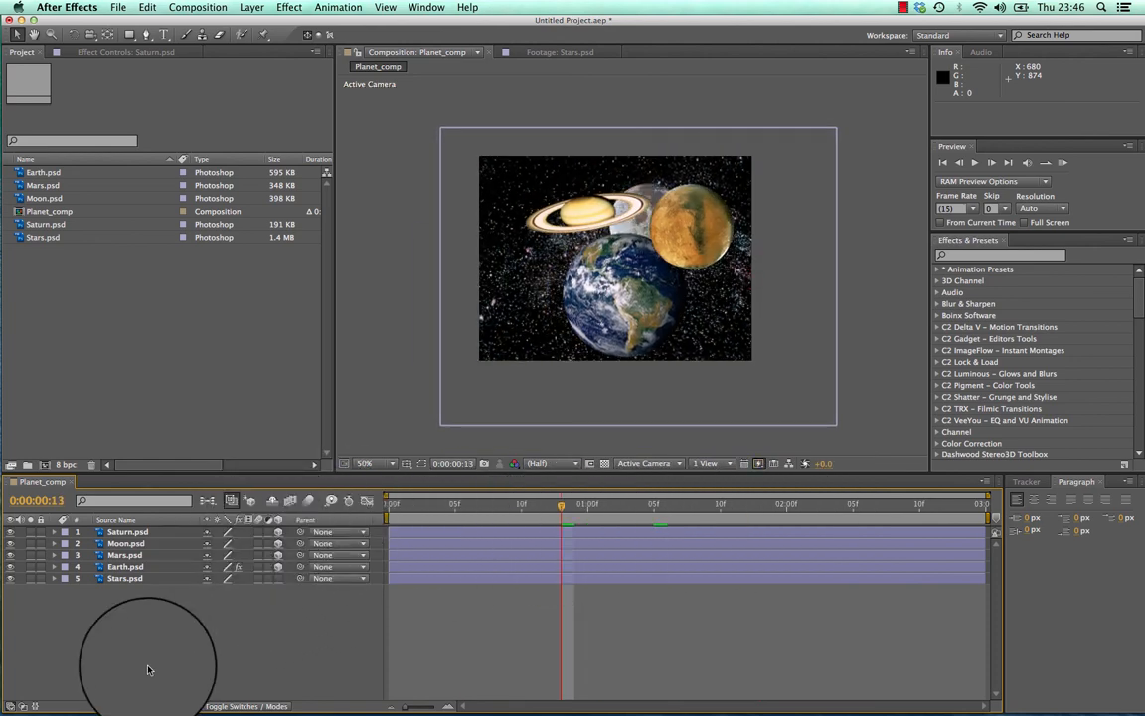
pyautogui.click(279, 544)
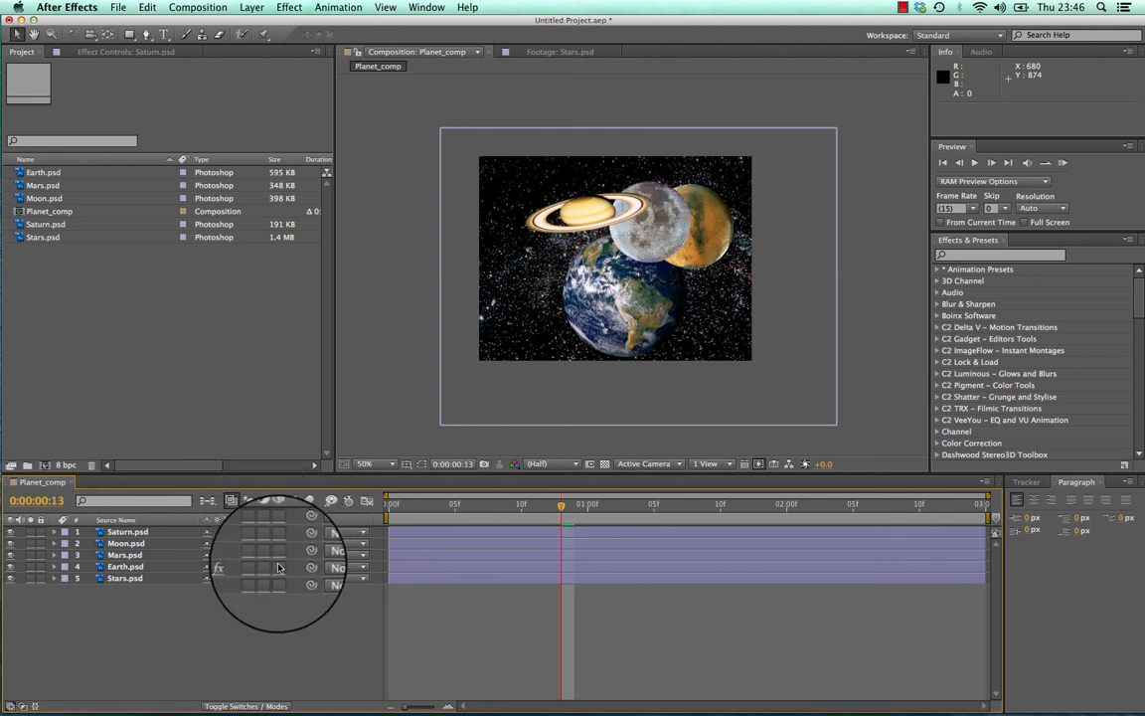
pyautogui.moveTo(278, 566); pyautogui.dragTo(277, 534)
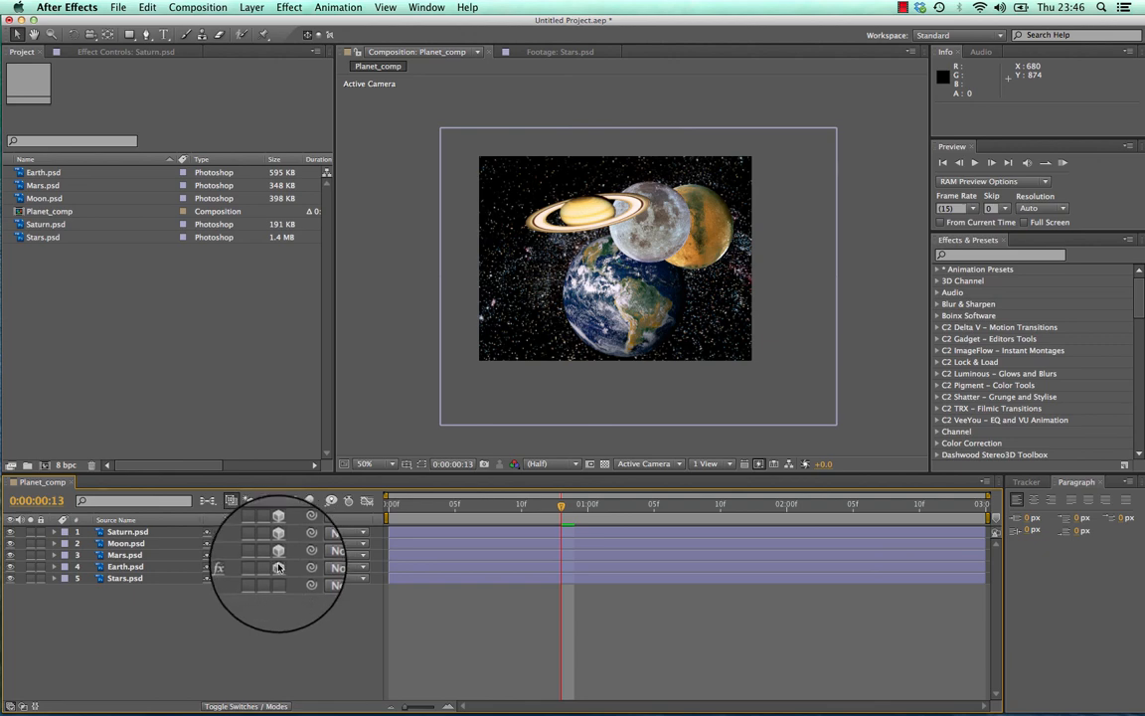
# Step: Display the composition in 2 Views - Horizontal and set the second view to Top
pyautogui.click(714, 464)
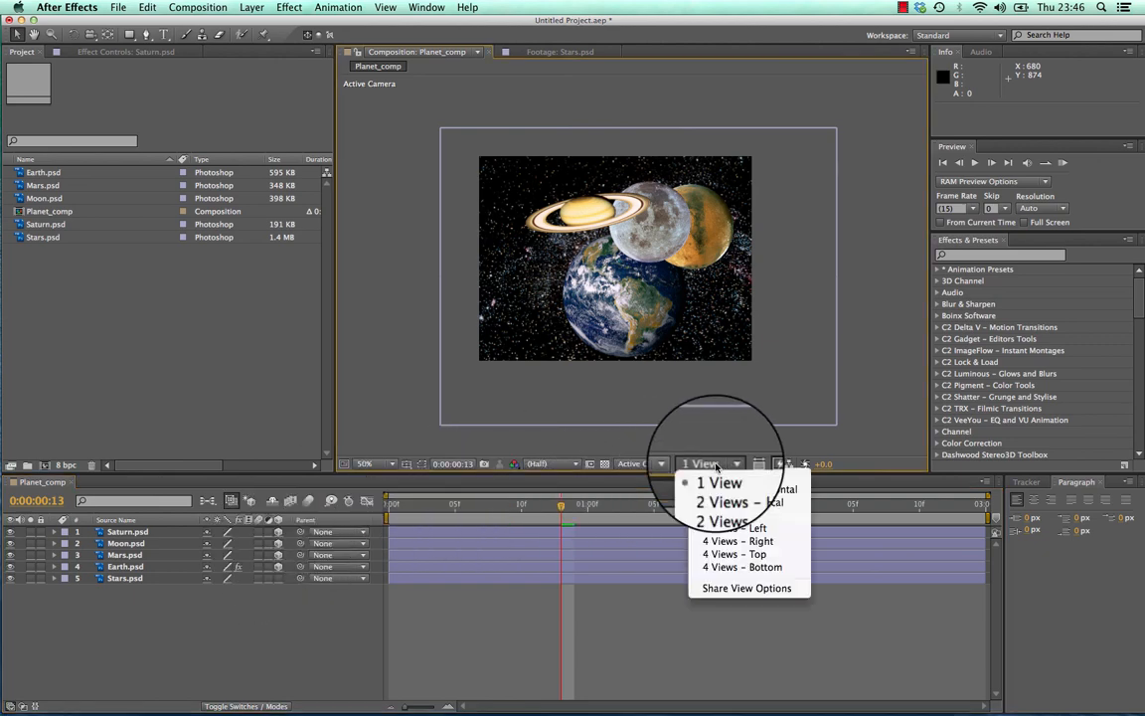
pyautogui.click(723, 491)
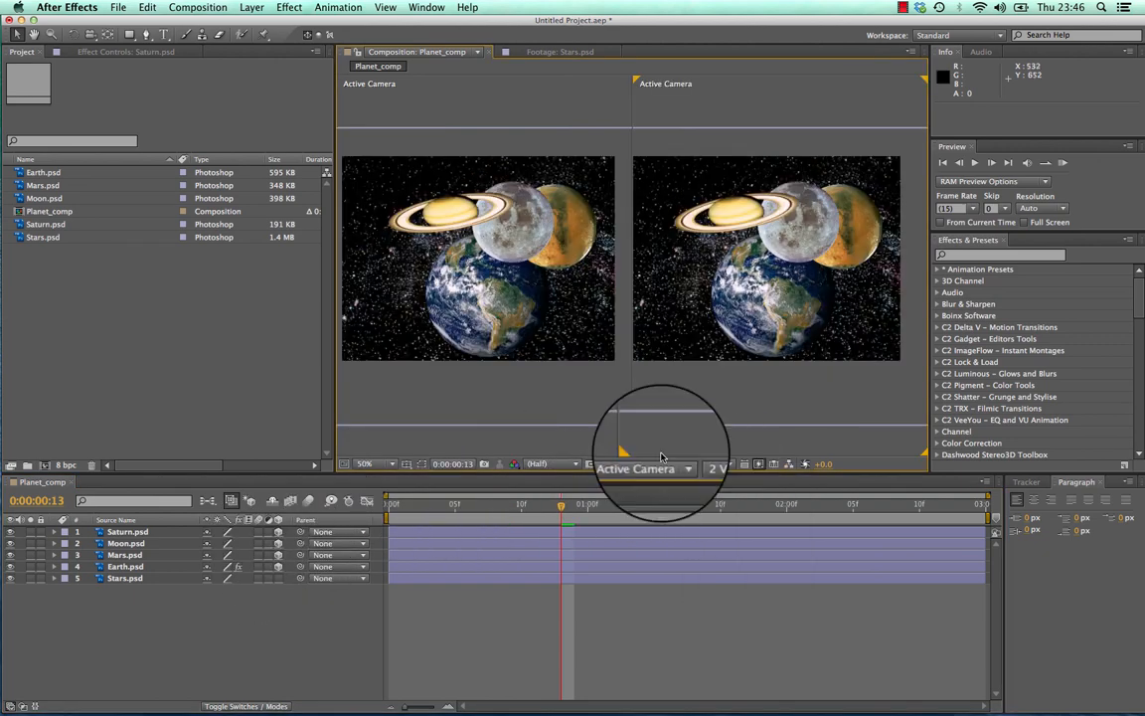
pyautogui.moveTo(581, 516); pyautogui.dragTo(653, 516)
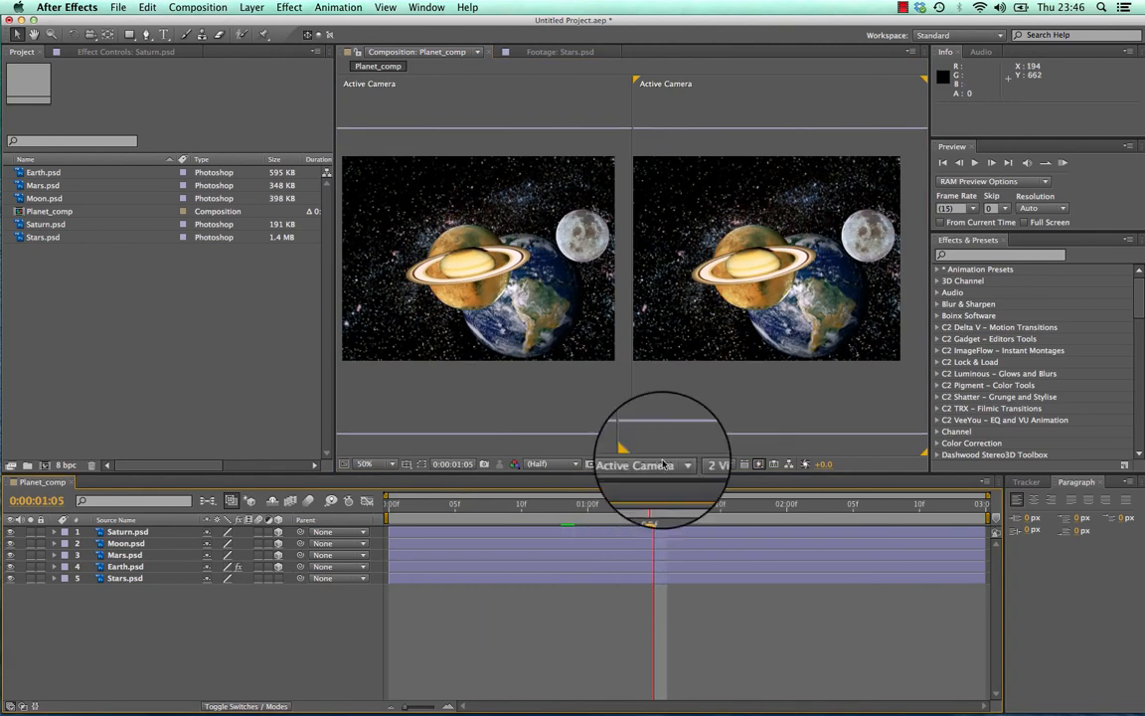
pyautogui.click(696, 383)
pyautogui.click(652, 463)
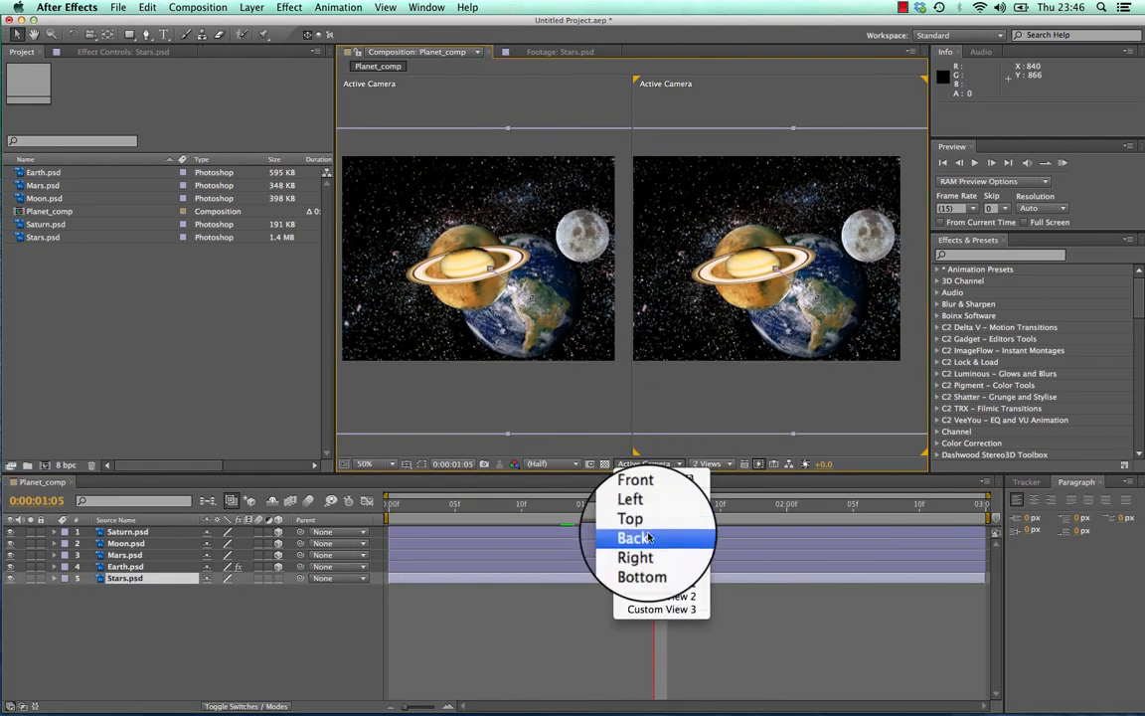
pyautogui.click(651, 526)
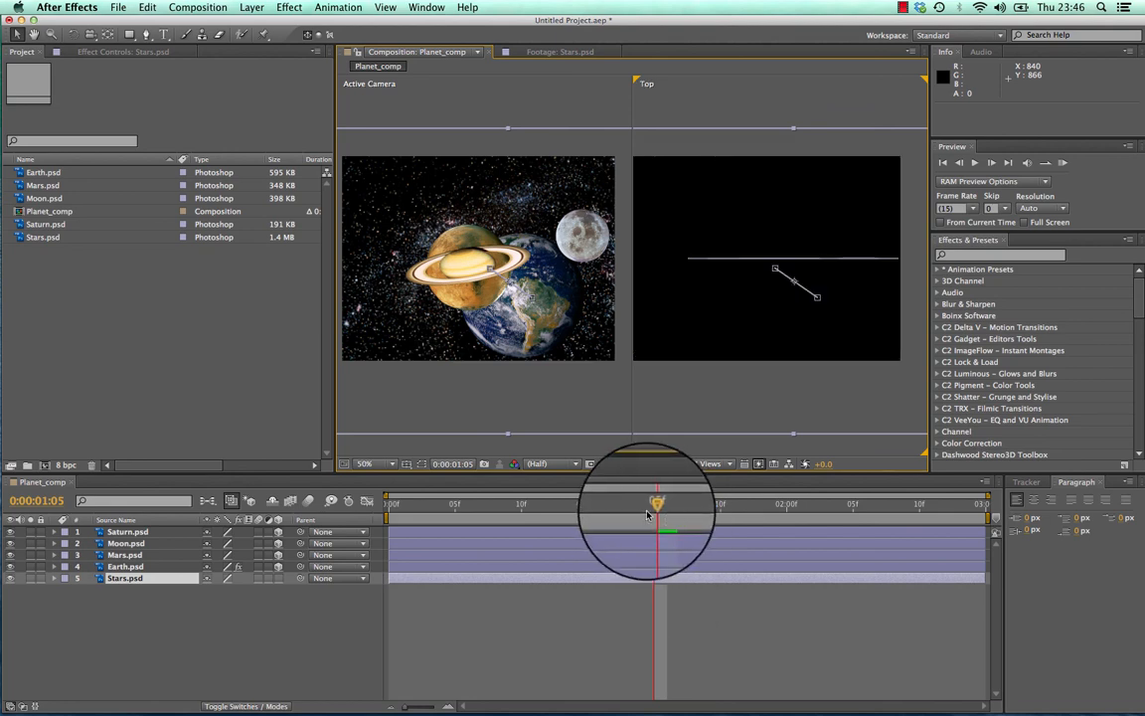
# Step: Examine the depth positions of the Mars, Moon and Earth layers in the Top view between 0:00:00:11 and 0:00:01:05
pyautogui.moveTo(653, 502); pyautogui.dragTo(535, 502)
pyautogui.click(131, 555)
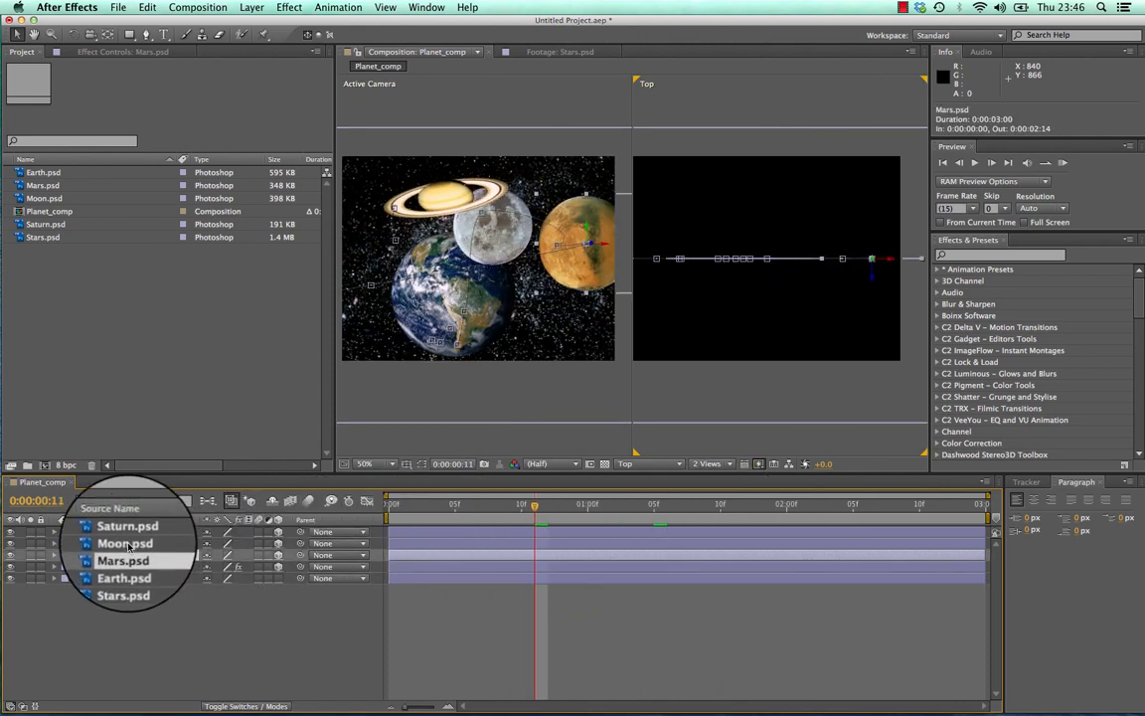
pyautogui.click(125, 543)
pyautogui.click(124, 555)
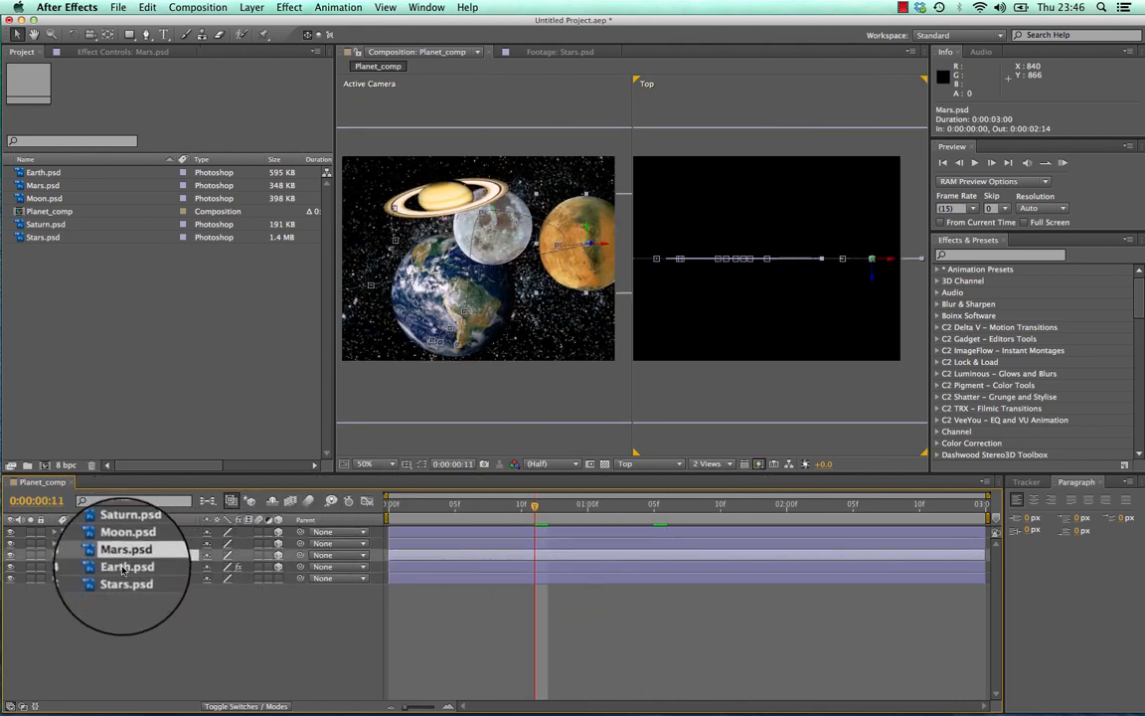
pyautogui.click(125, 567)
pyautogui.click(523, 511)
pyautogui.moveTo(525, 517); pyautogui.dragTo(650, 518)
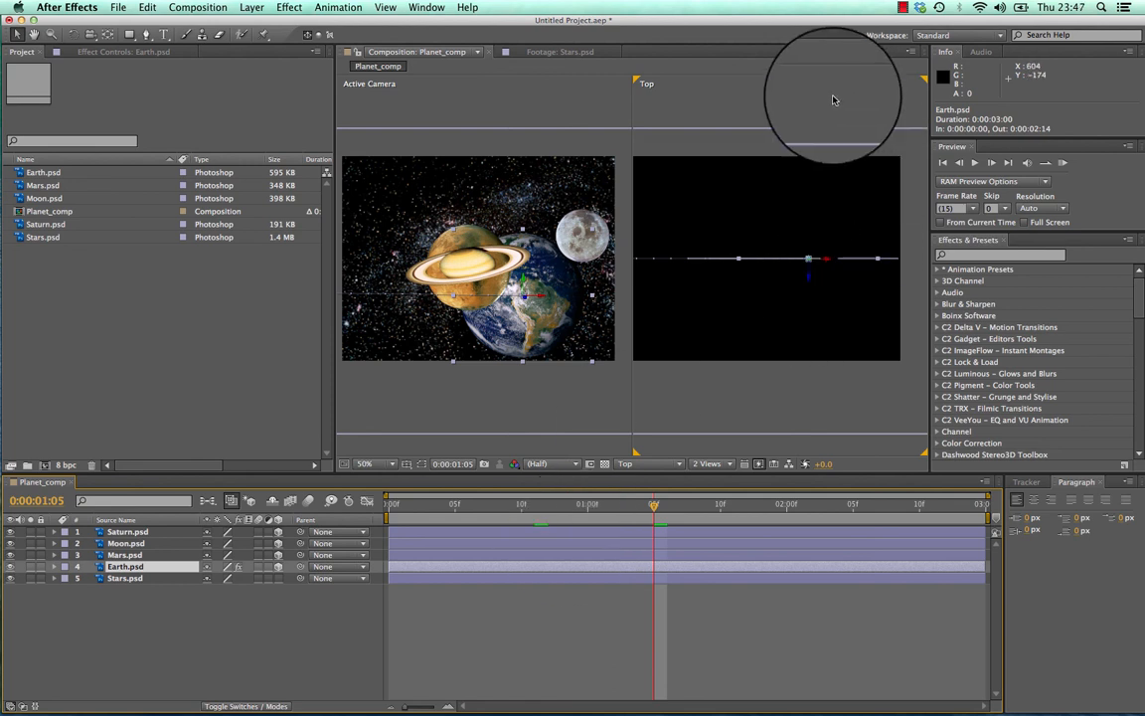
pyautogui.click(903, 7)
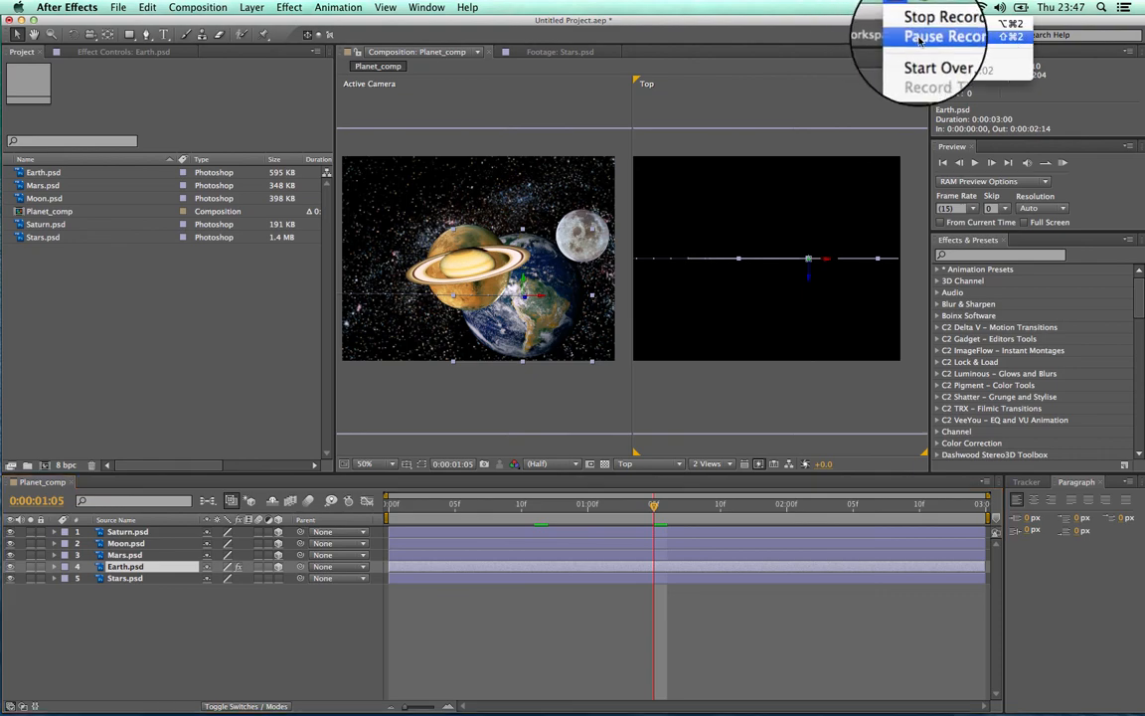